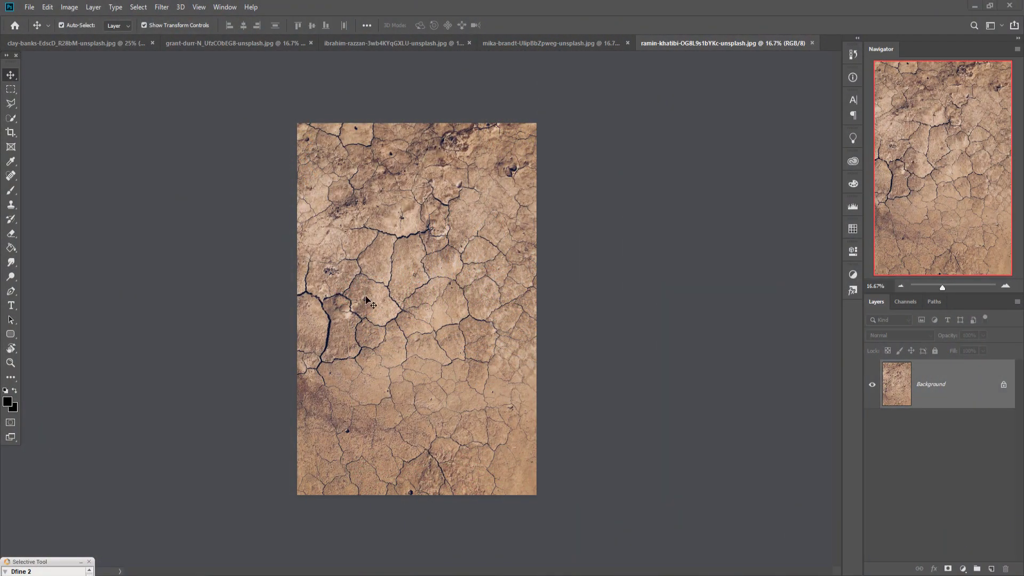
Step: Create a new blank document from the recent 1280 × 720 preset
left_click(27, 8)
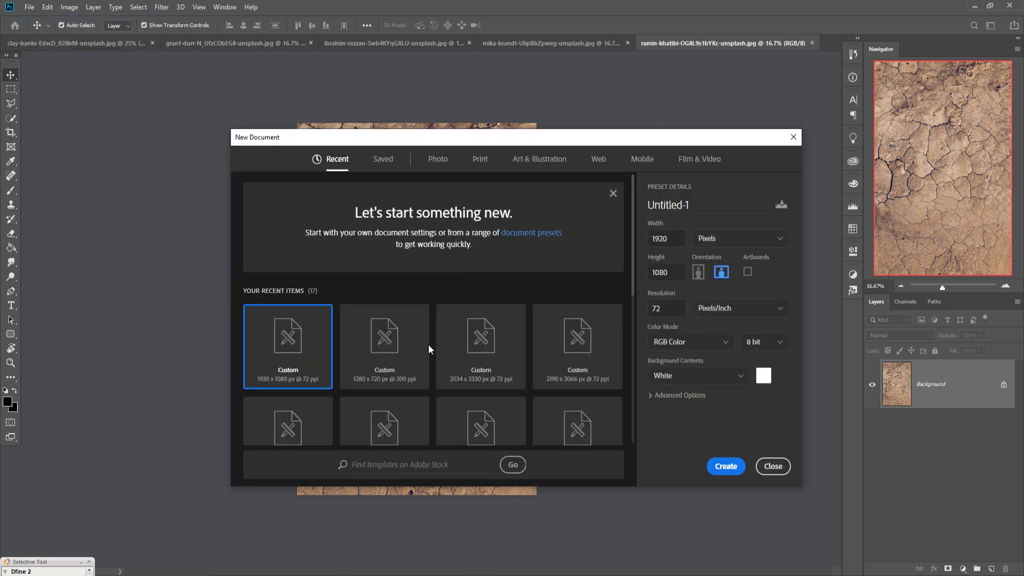
left_click(384, 344)
left_click(723, 470)
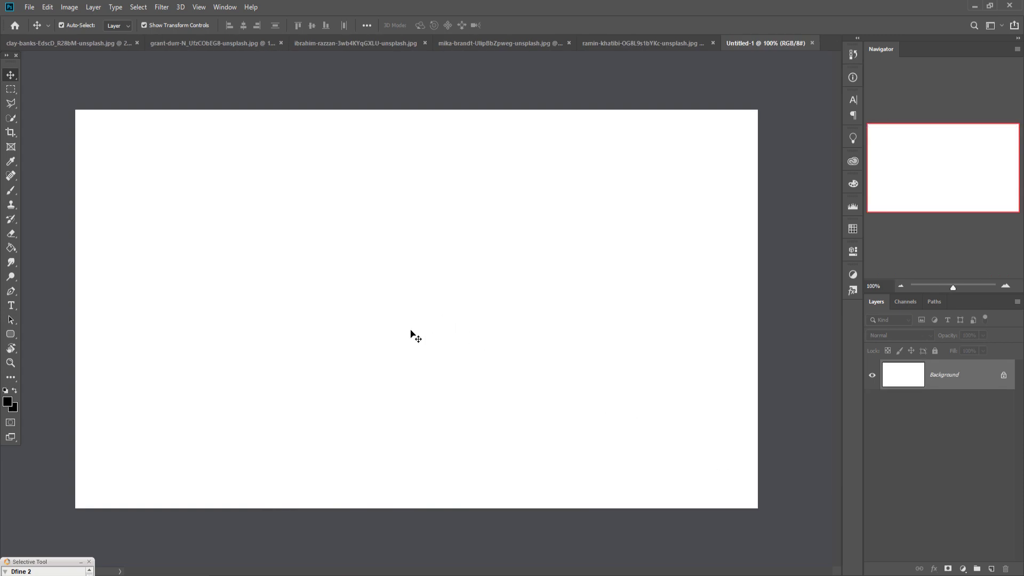
Step: Add an empty Layer 1 and marquee a rectangle in the lower middle of the canvas
left_click(10, 89)
key("ctrl+shift+alt+n")
mouse_move(315, 296)
left_mouse_down()
mouse_move(391, 366)
mouse_move(567, 455)
left_mouse_up()
left_click(568, 454)
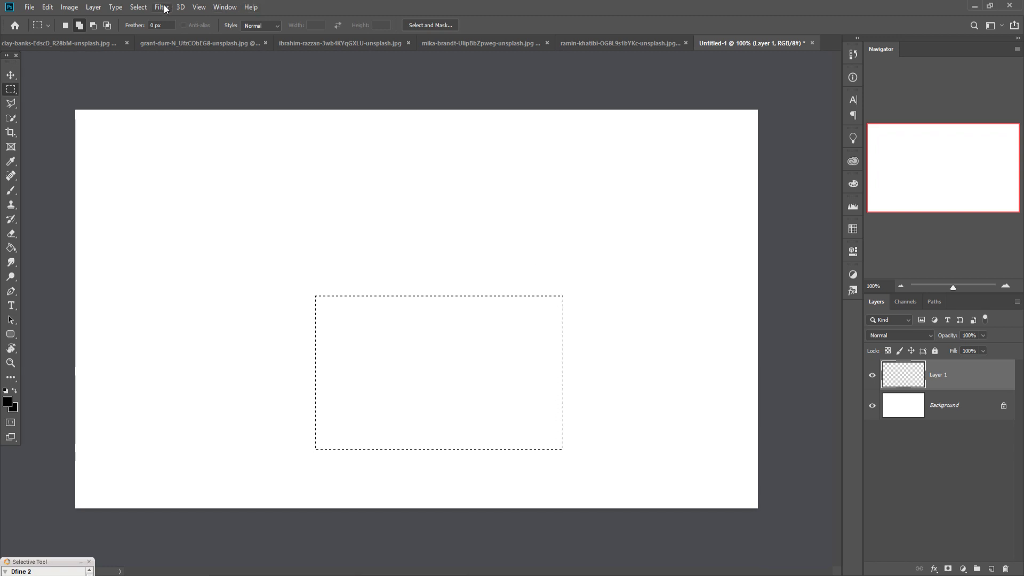
Step: Try New 3D Extrusion on the empty layer and dismiss the resulting error
left_click(161, 6)
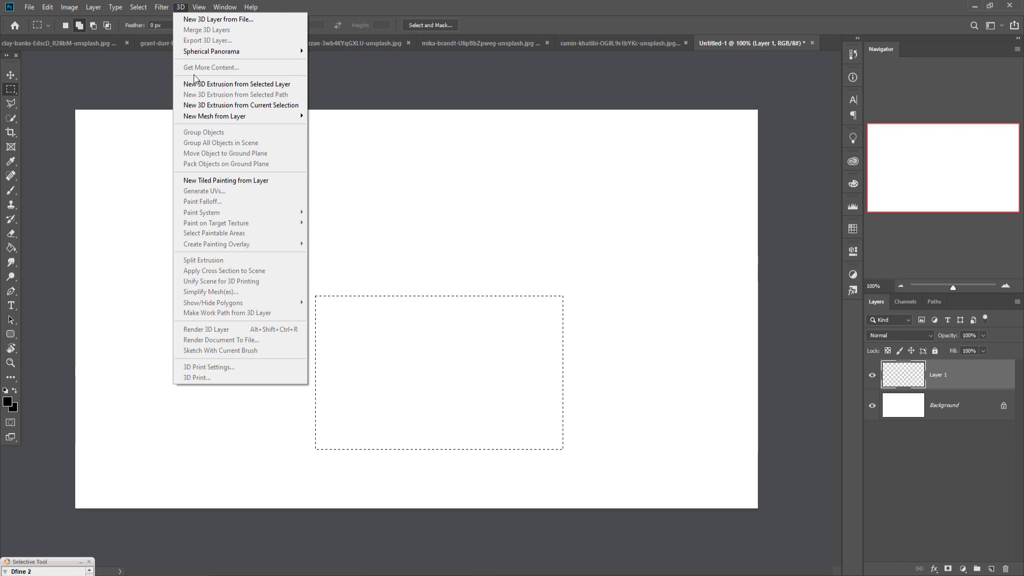
left_click(197, 87)
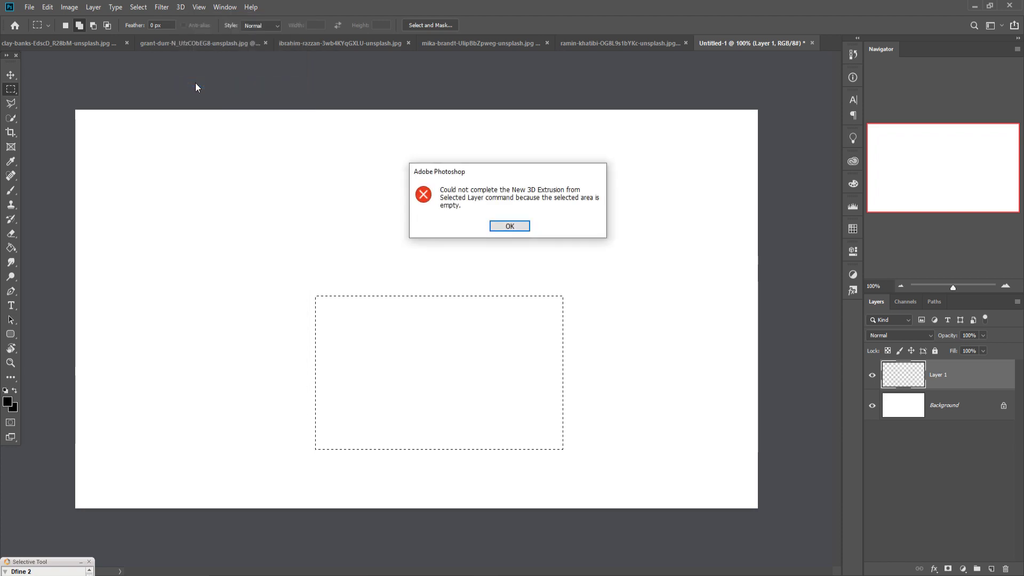
left_click(521, 229)
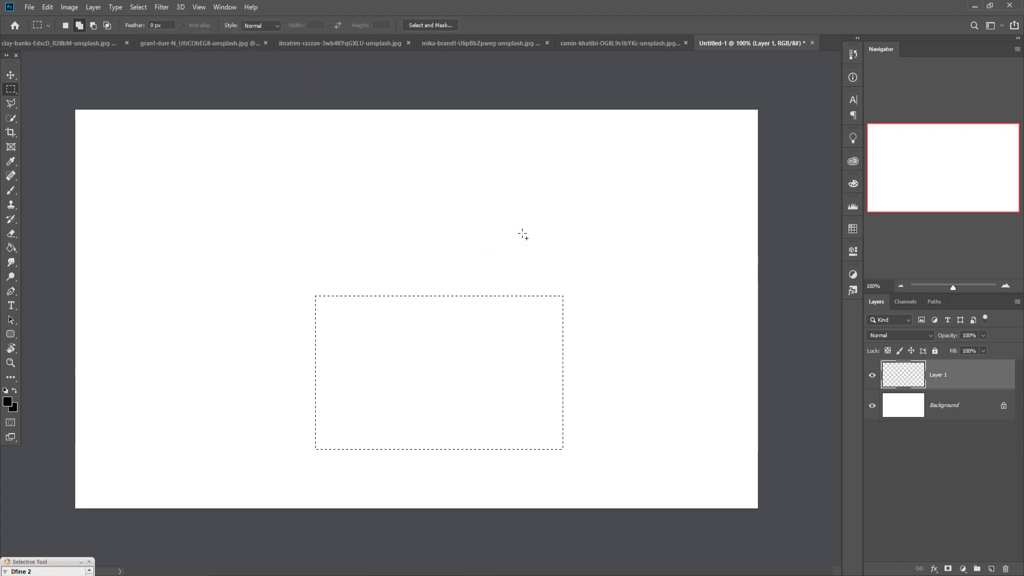
left_click(11, 74)
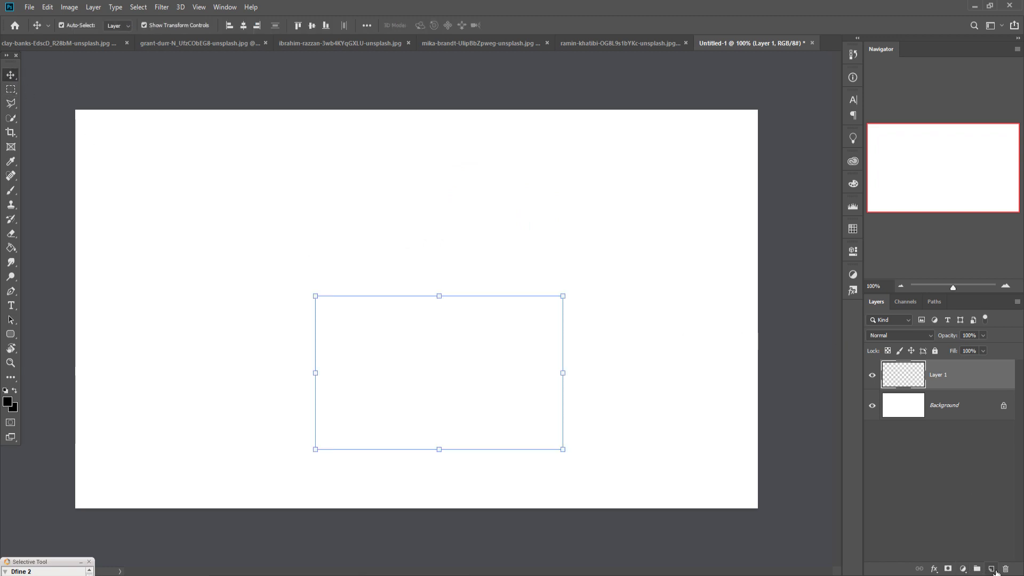
Step: Add a cyan #00faf7 Solid Color fill layer, then choose New 3D Extrusion from Selected Layer
left_click(962, 569)
left_click(964, 375)
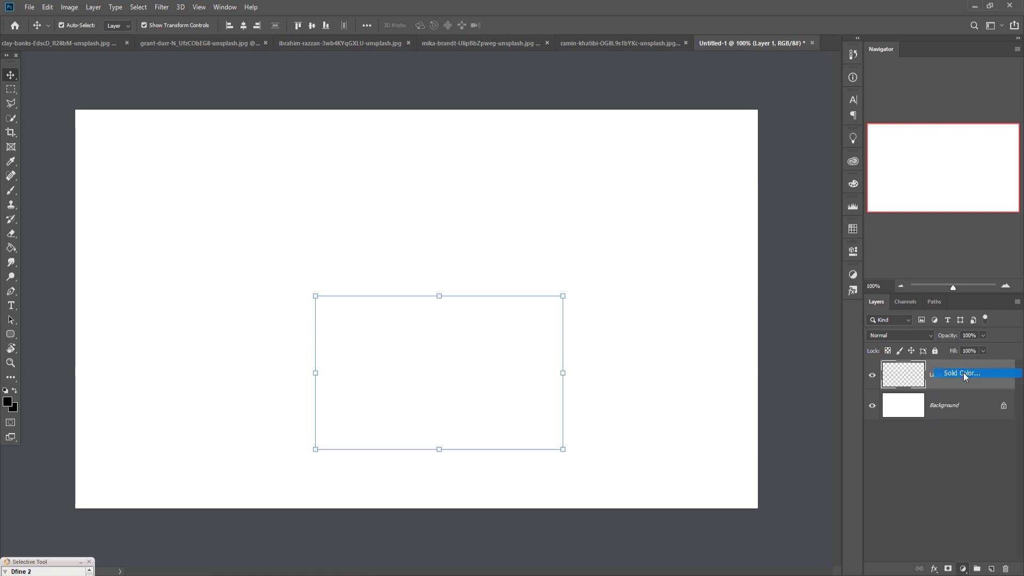
left_click(876, 354)
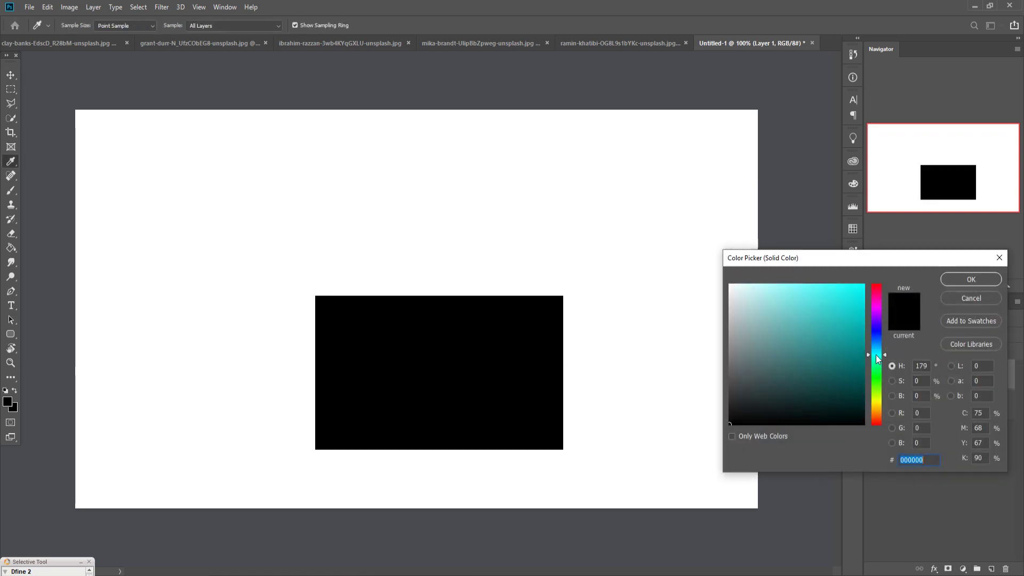
left_click(864, 287)
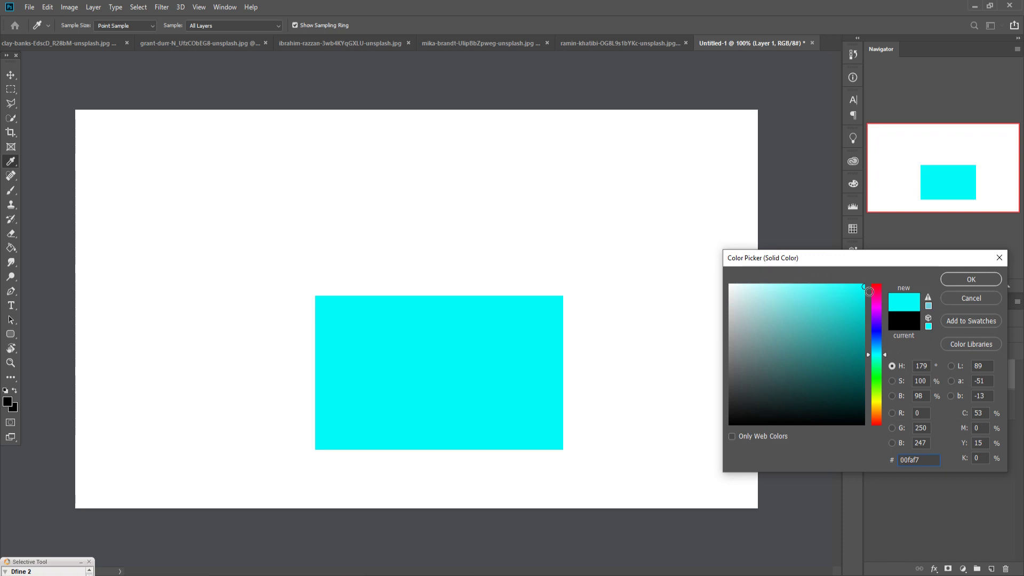
left_click(952, 280)
key("v")
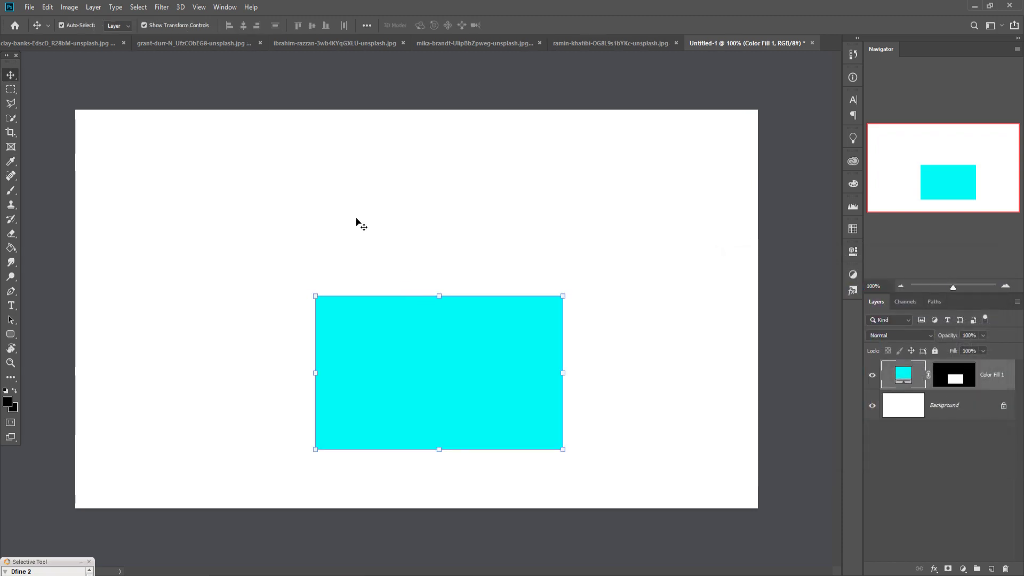
left_click(163, 7)
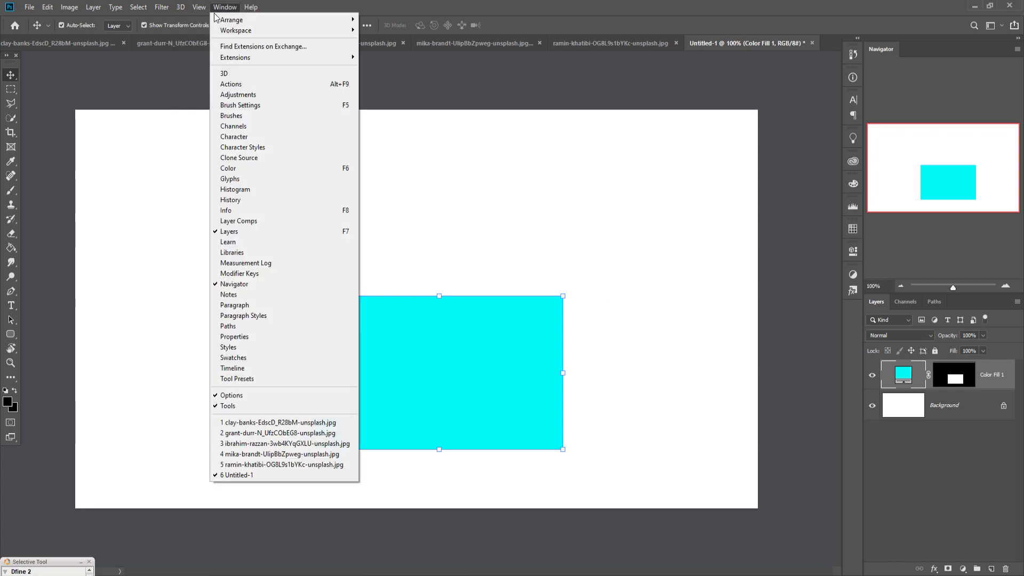
left_click(199, 86)
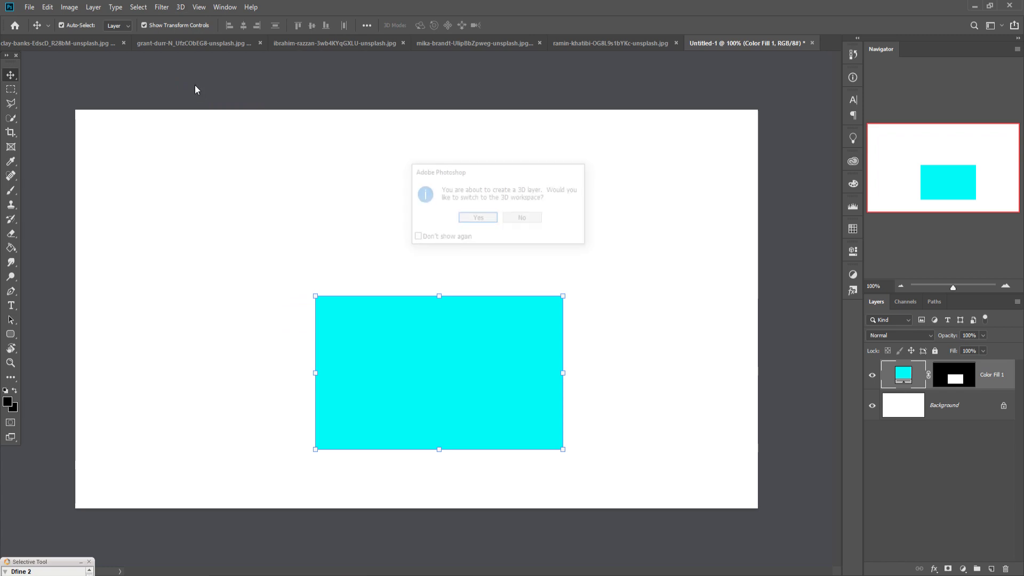
Step: Accept the 3D workspace, push the box back slightly and rotate it to reveal its left side
left_click(478, 218)
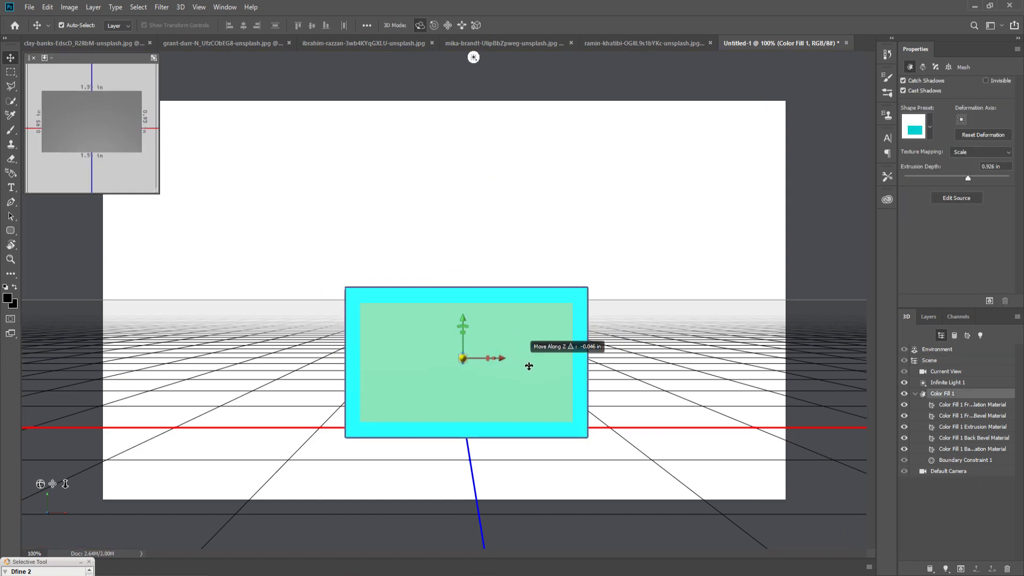
left_click_drag(524, 360, 534, 352)
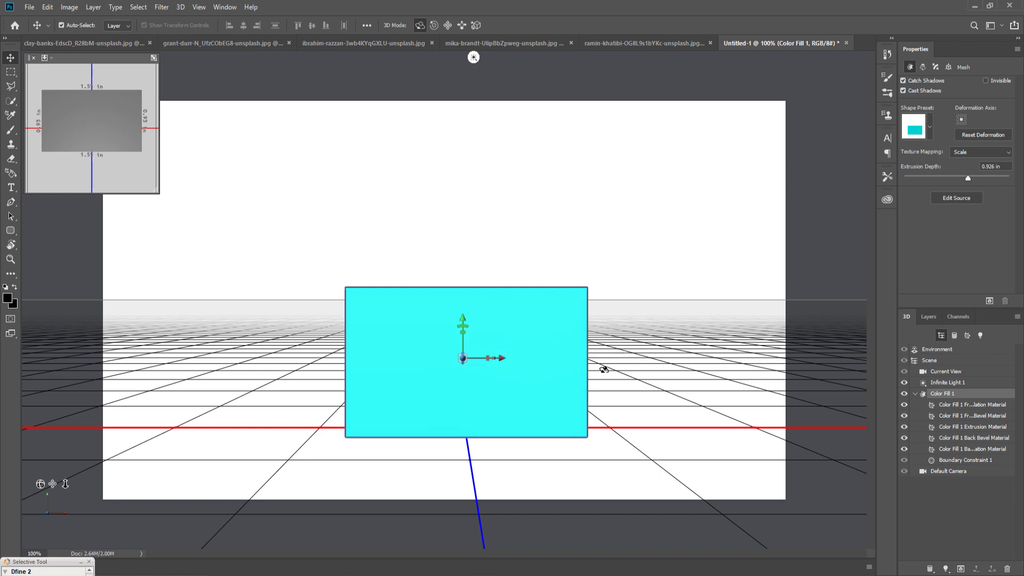
mouse_move(604, 369)
left_mouse_down()
mouse_move(658, 361)
mouse_move(724, 370)
left_mouse_up()
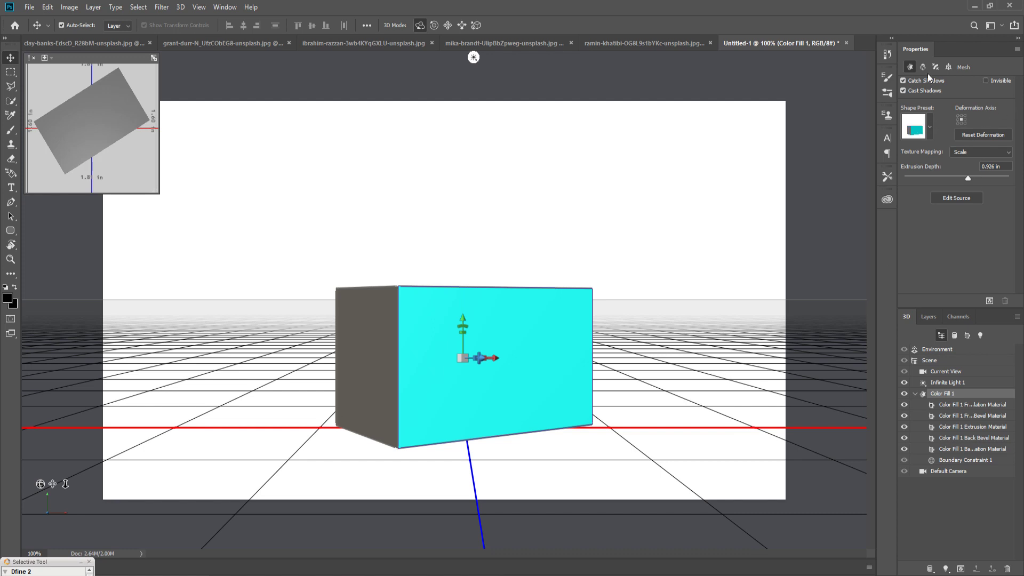
Step: Apply the glossy blue sphere material preset to the box's front inflation material
left_click(483, 358)
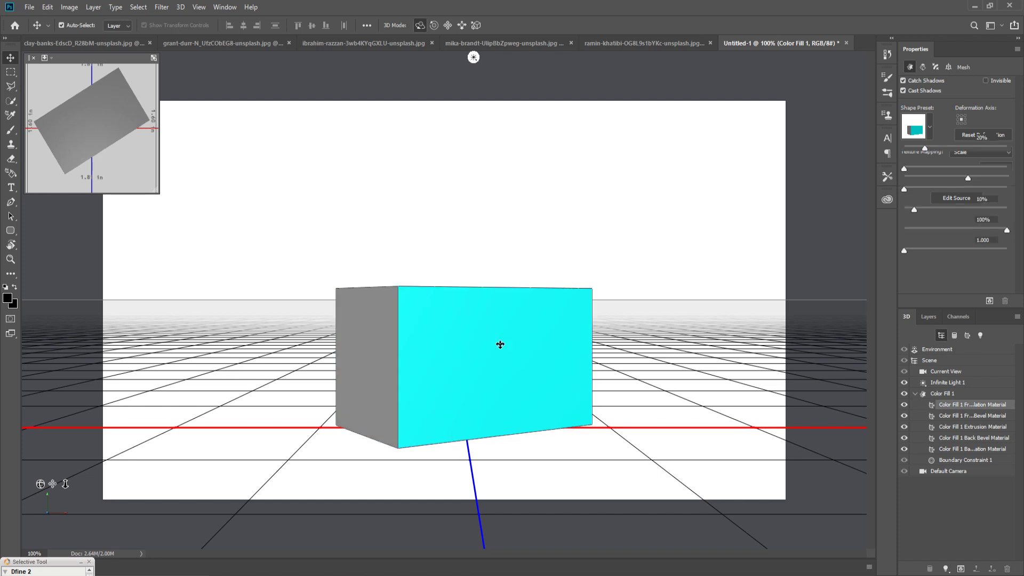
left_click(1001, 98)
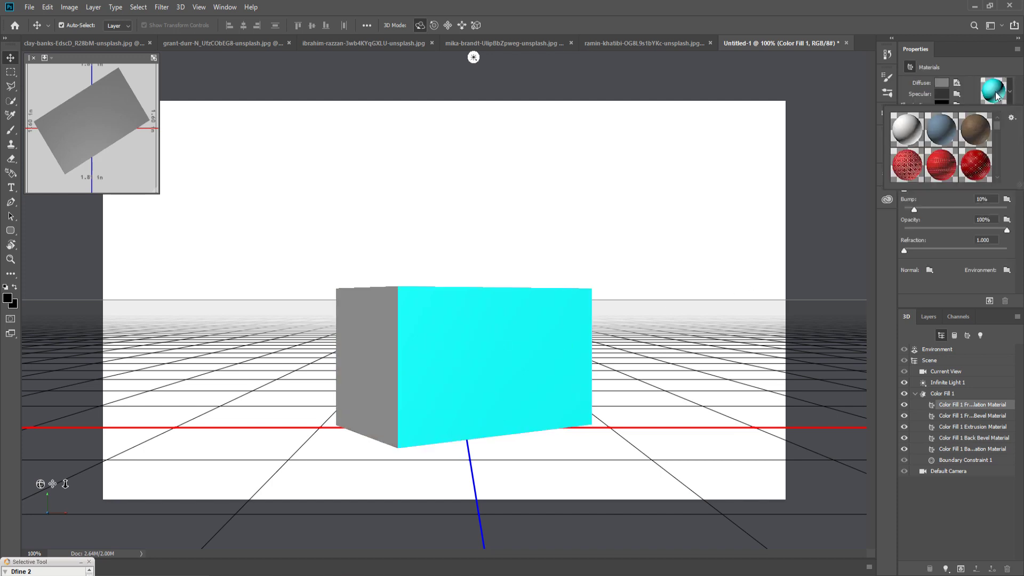
left_click(1013, 103)
left_click(999, 100)
scroll(982, 139, "down", 1)
scroll(981, 140, "down", 2)
scroll(981, 139, "down", 1)
scroll(982, 140, "down", 1)
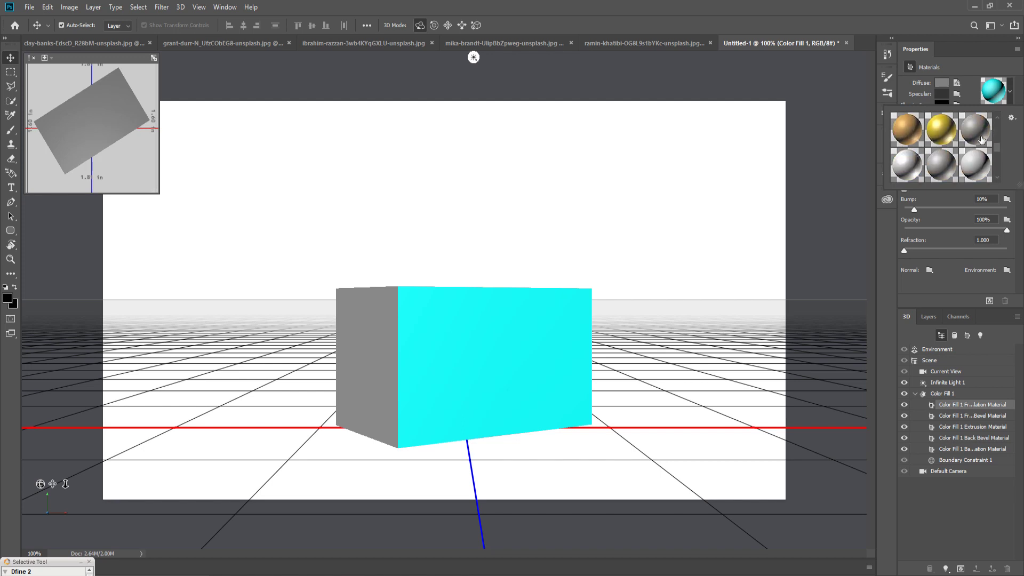
scroll(980, 140, "down", 1)
scroll(979, 140, "down", 1)
left_click(908, 156)
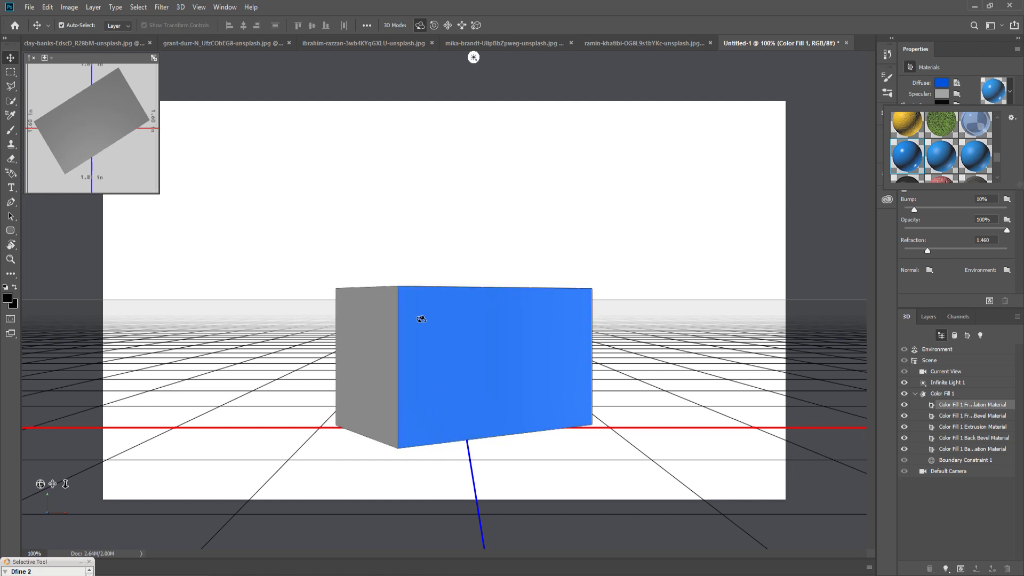
Step: Render the 3D box scene from the 3D menu
left_click(162, 7)
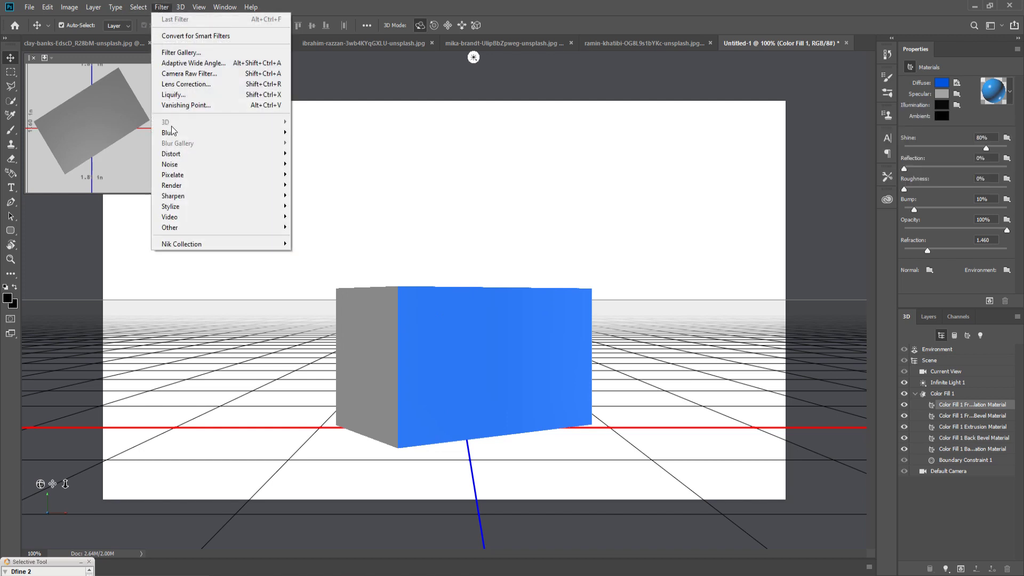
left_click(181, 7)
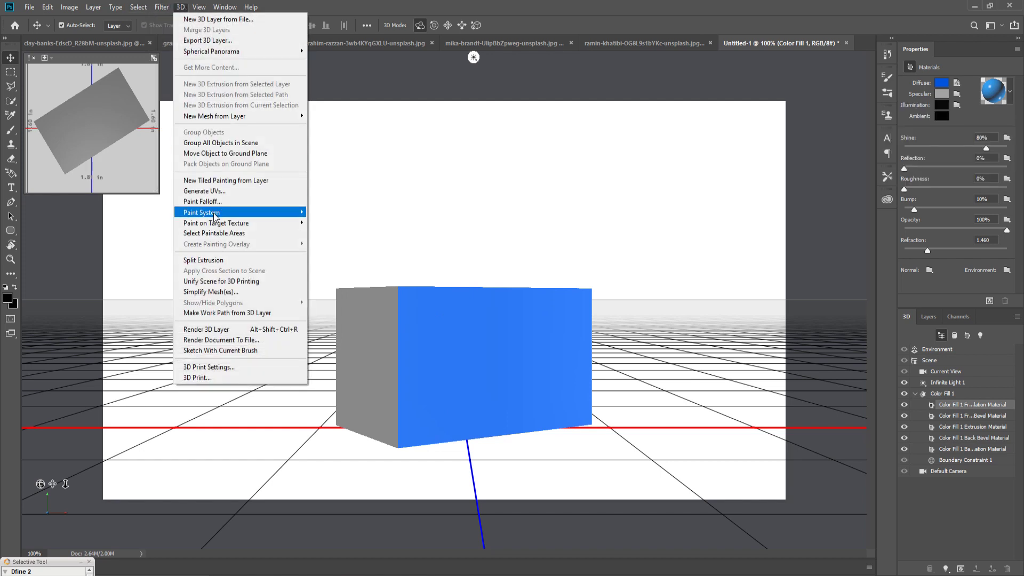
left_click(220, 339)
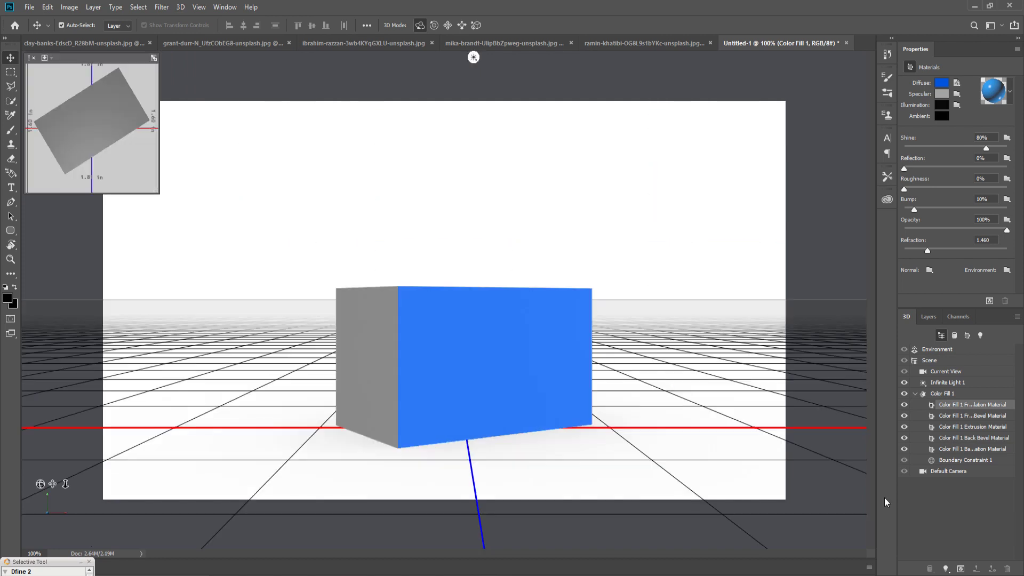
Step: Select the Color Fill 1 mesh and add a new empty layer above it
left_click(528, 349)
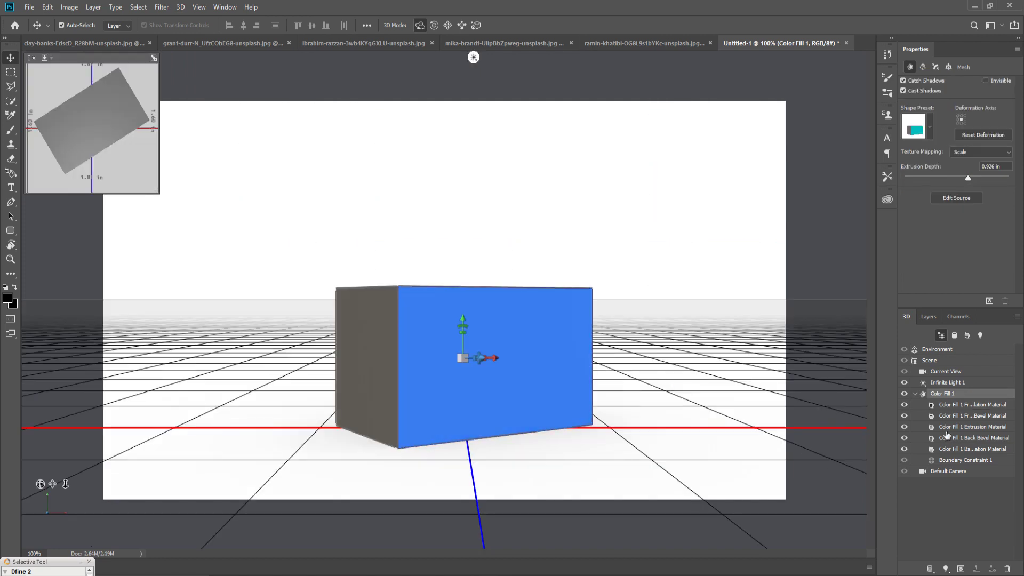
left_click(929, 317)
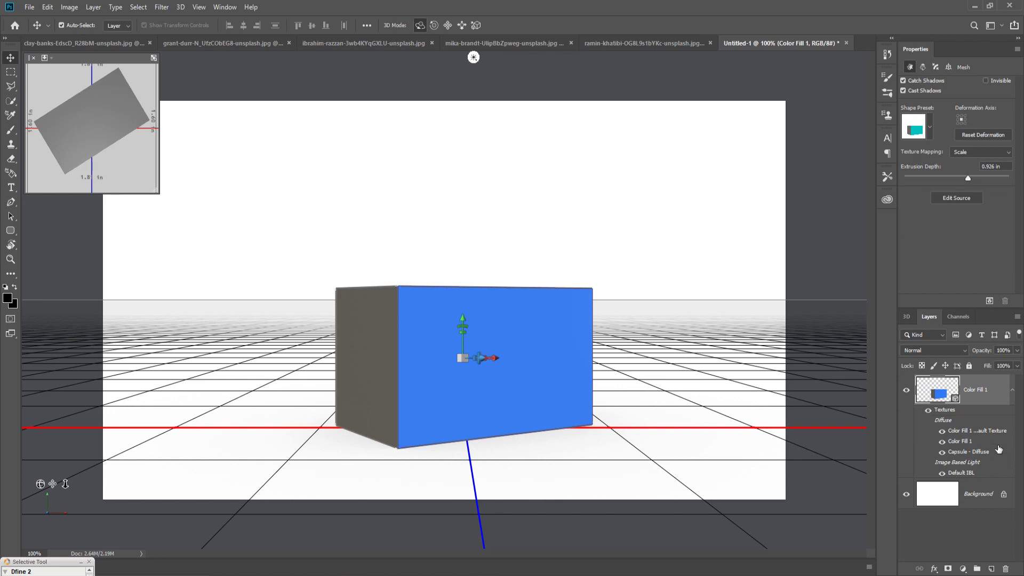
left_click(993, 568)
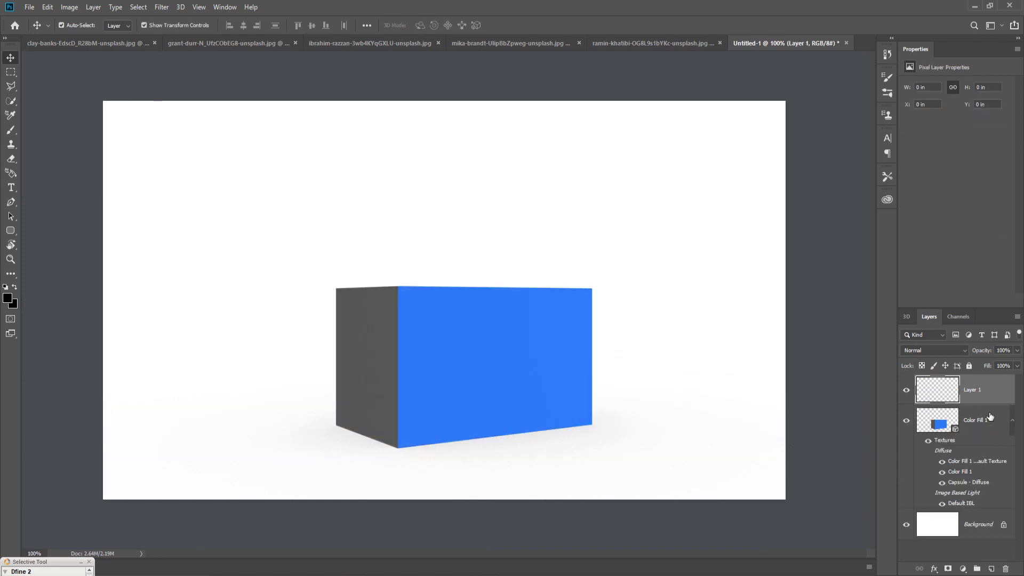
Step: Merge Color Fill 1 with Layer 1 into one flat pixel layer
left_click(993, 421, "shift")
right_click(993, 387)
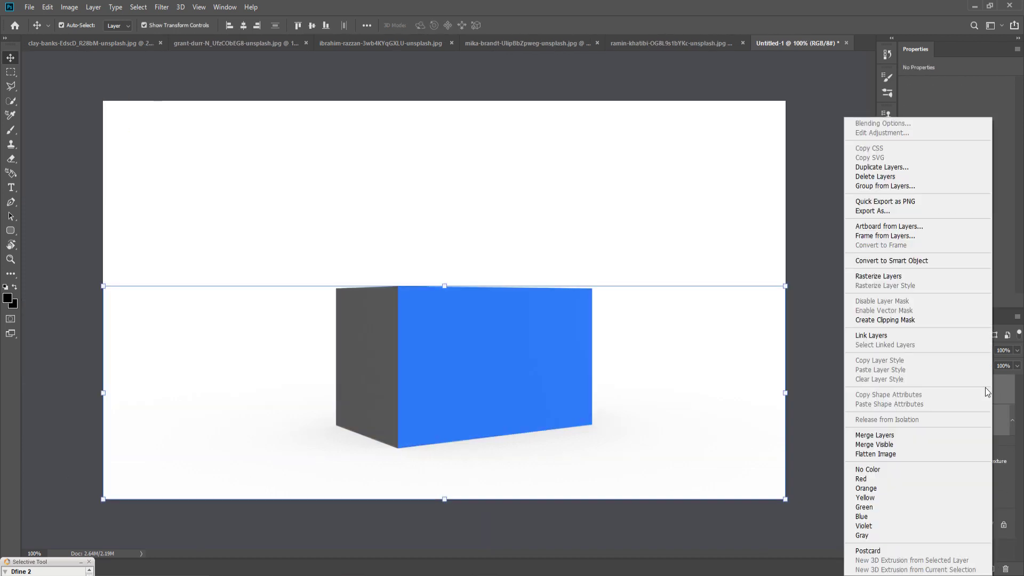
left_click(923, 436)
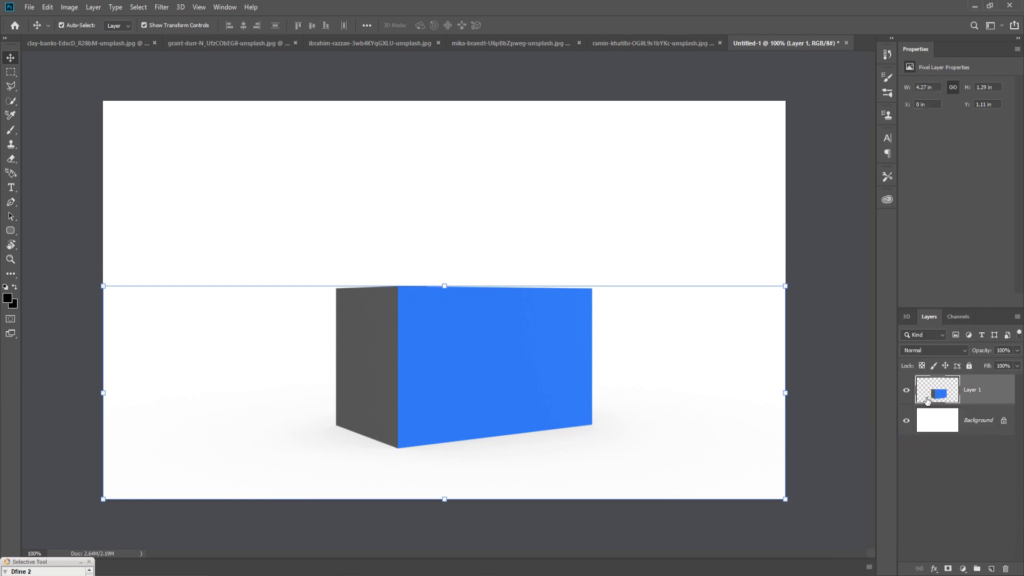
left_click(912, 422)
left_click(912, 423)
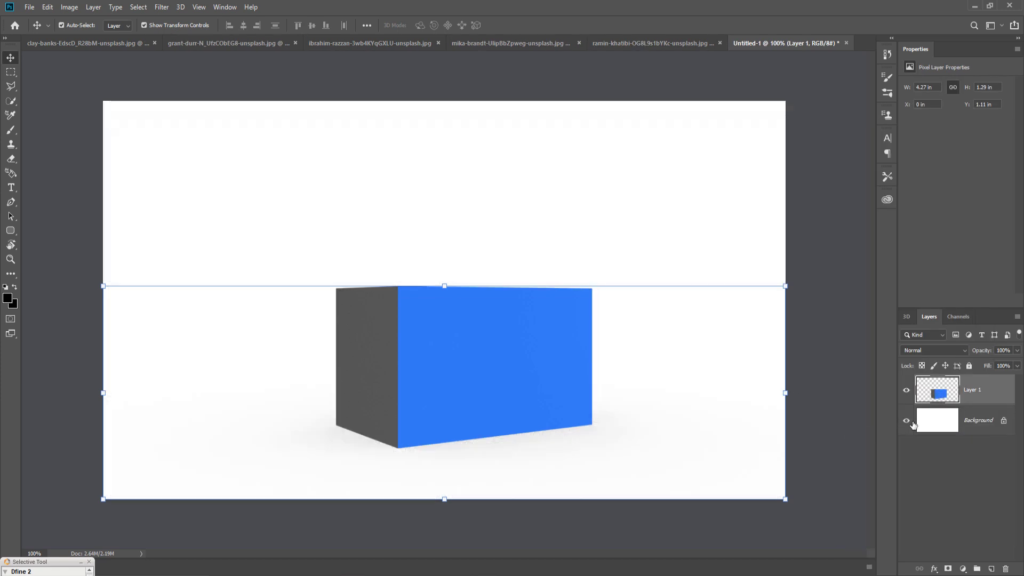
Step: Return to the Essentials workspace and shift the box slightly left and down
left_click(167, 10)
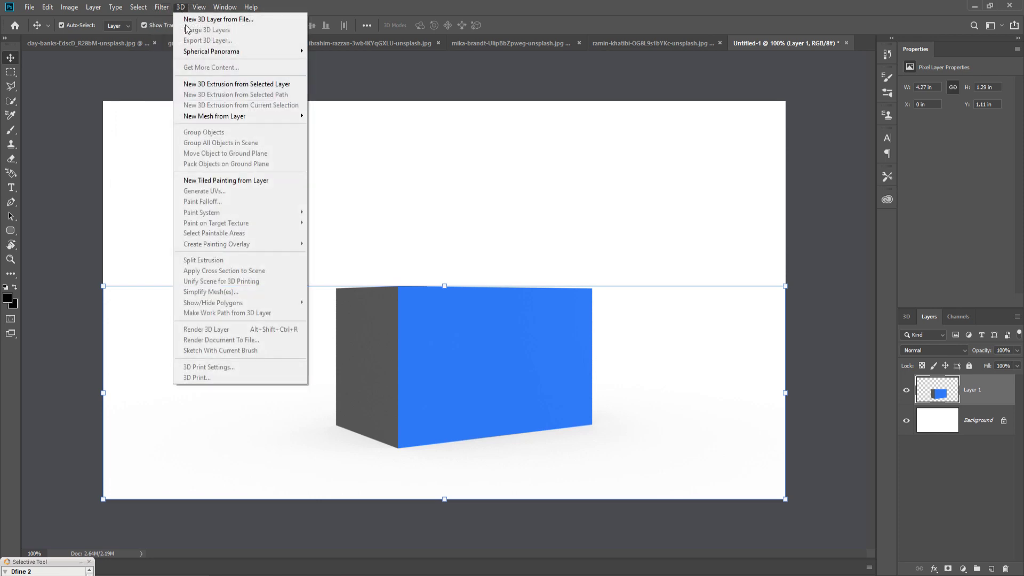
mouse_move(225, 8)
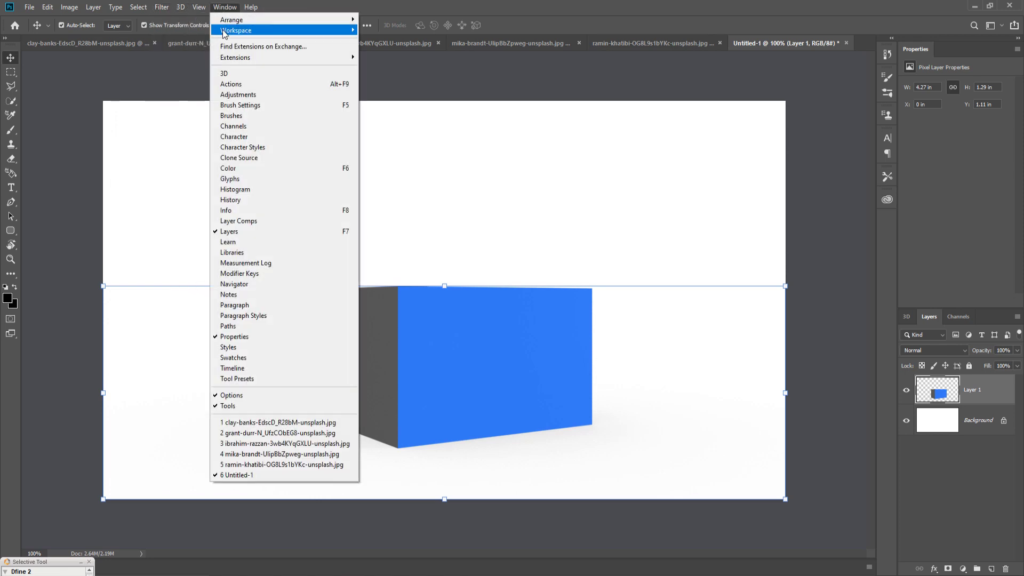
mouse_move(236, 30)
left_click(385, 29)
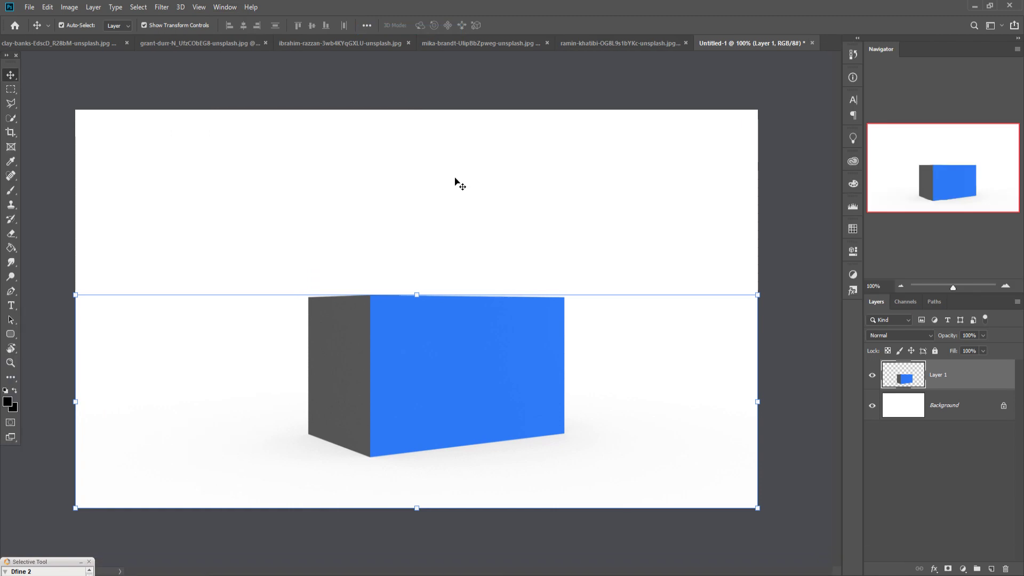
left_click_drag(407, 357, 418, 353)
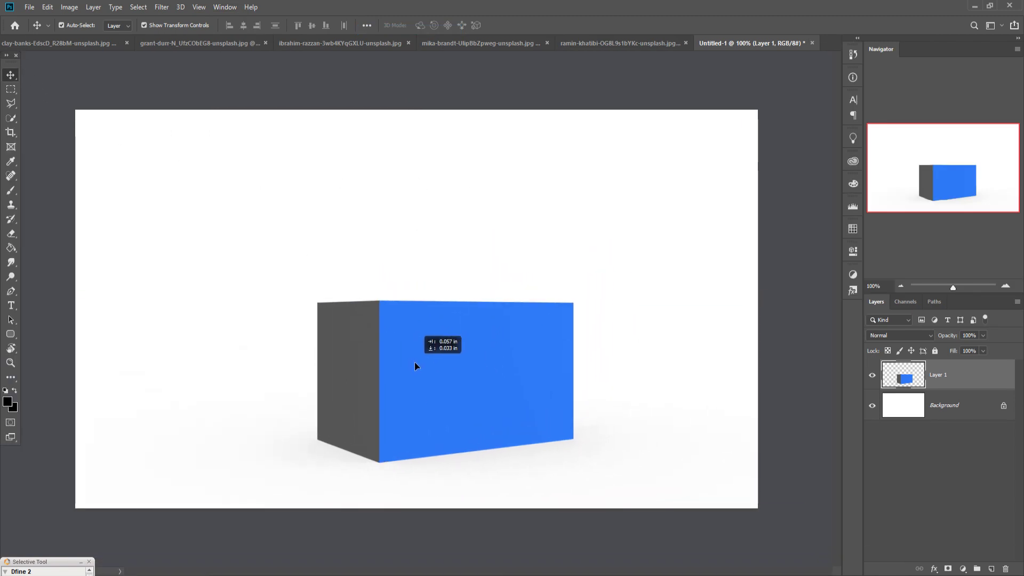
left_click_drag(418, 355, 408, 368)
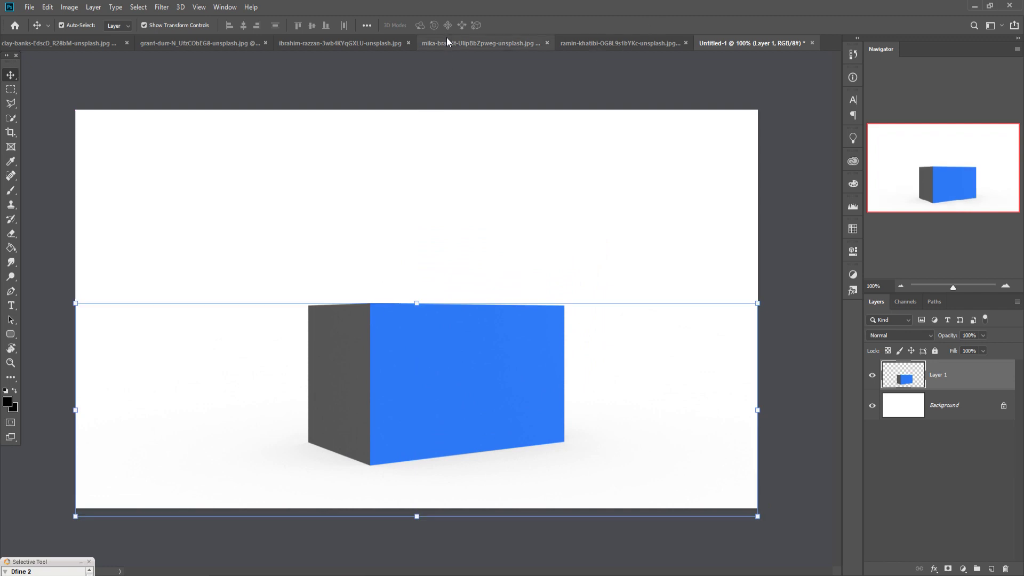
Step: Switch to the lion photo, pick the Pen tool and zoom in on the lion
left_click(596, 44)
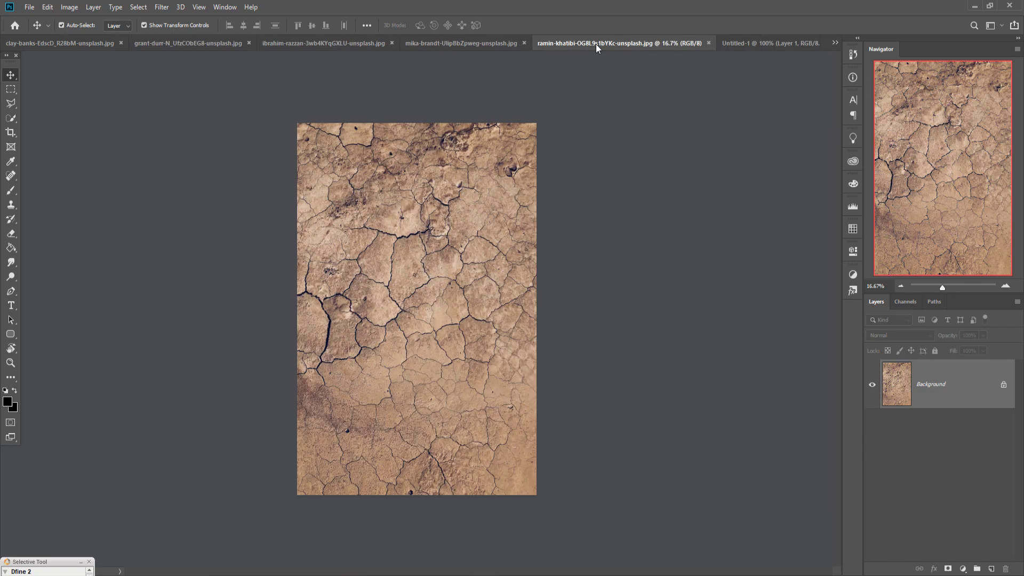
left_click(470, 44)
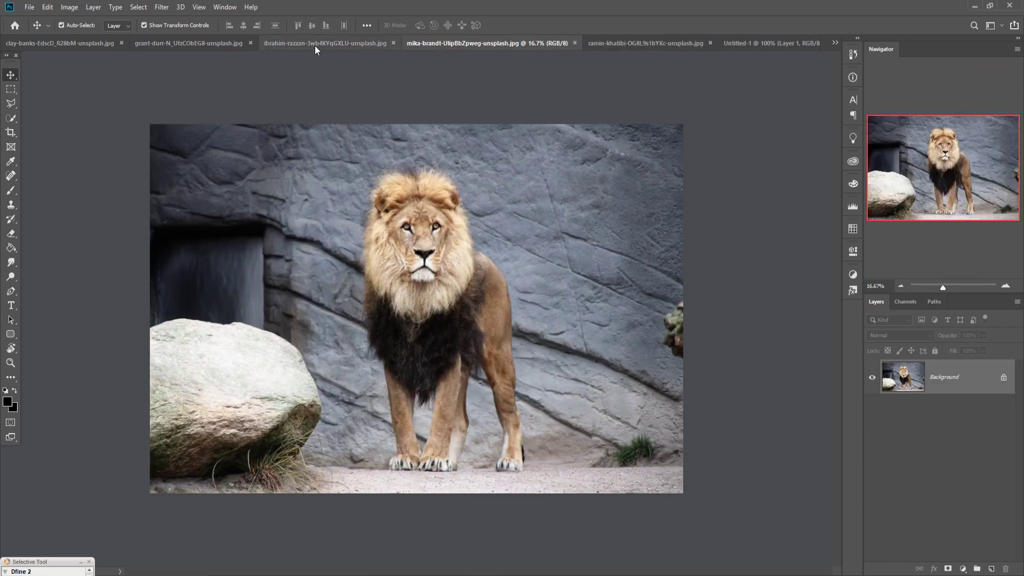
left_click(12, 292)
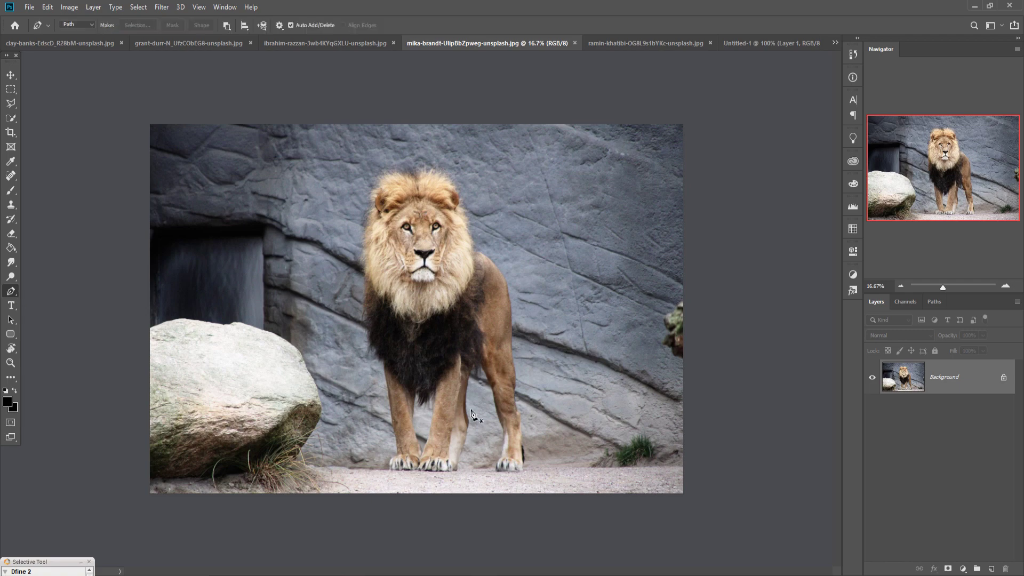
scroll(427, 435, "up", 2)
scroll(425, 437, "up", 2)
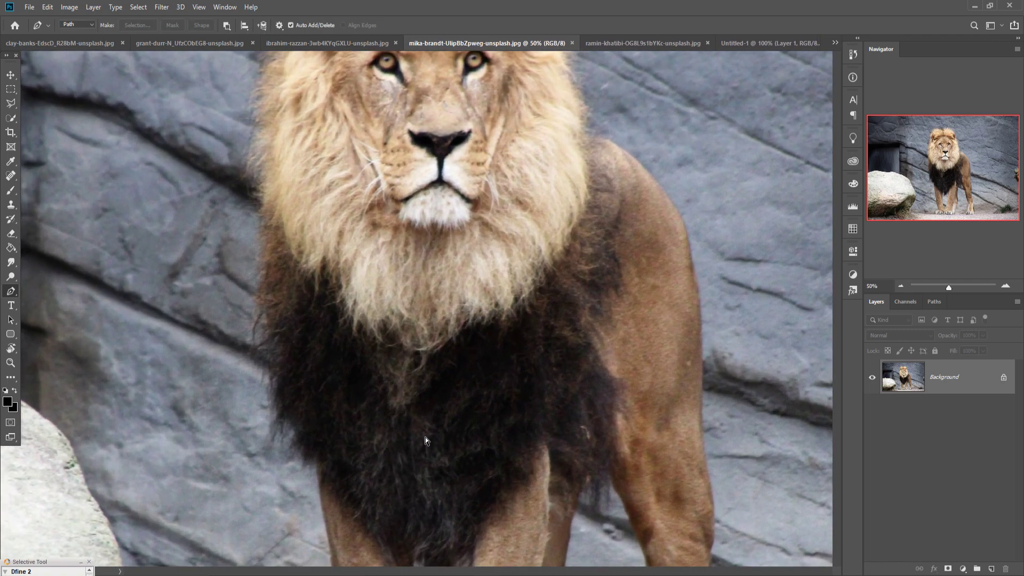
scroll(425, 437, "up", 2)
scroll(428, 439, "up", 2)
left_click_drag(483, 469, 494, 338)
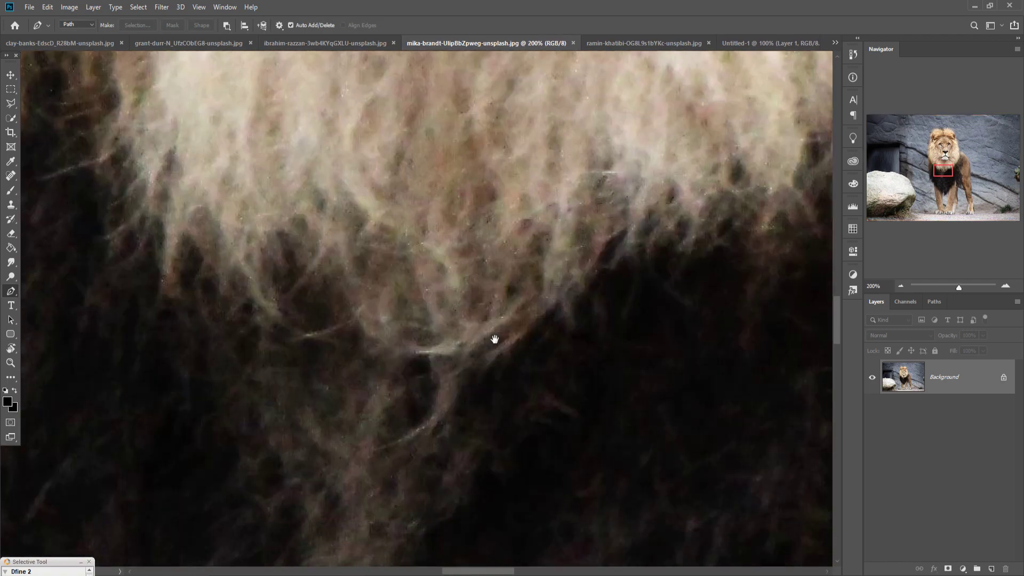
left_click_drag(418, 405, 475, 294)
scroll(474, 294, "down", 5)
mouse_move(578, 345)
left_mouse_down()
mouse_move(325, 377)
mouse_move(301, 445)
left_mouse_up()
Step: Trace the lion's outline with the Pen tool, then fit the image on screen
left_click_drag(458, 97, 455, 124)
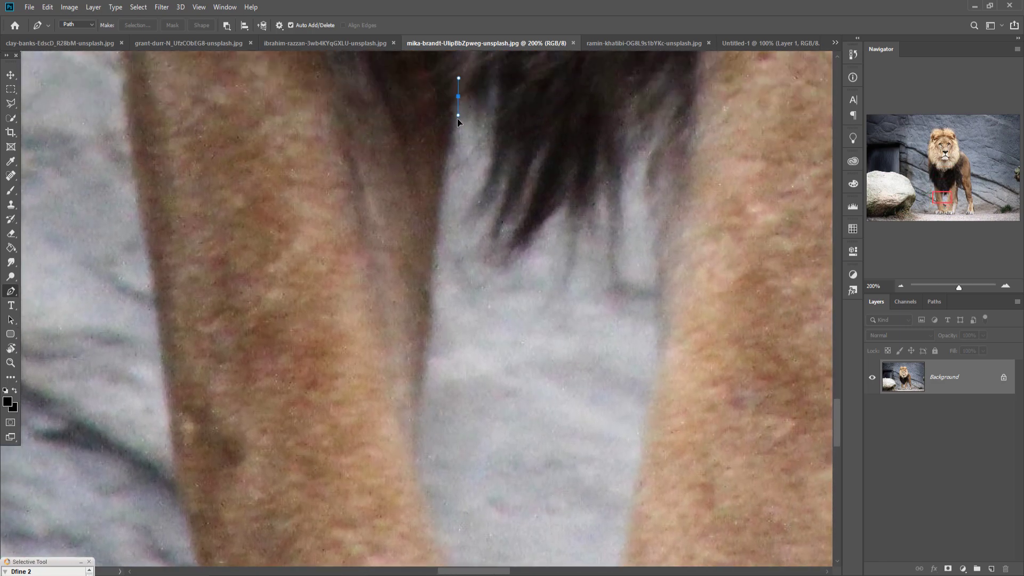
scroll(498, 221, "down", 5)
scroll(256, 414, "down", 5)
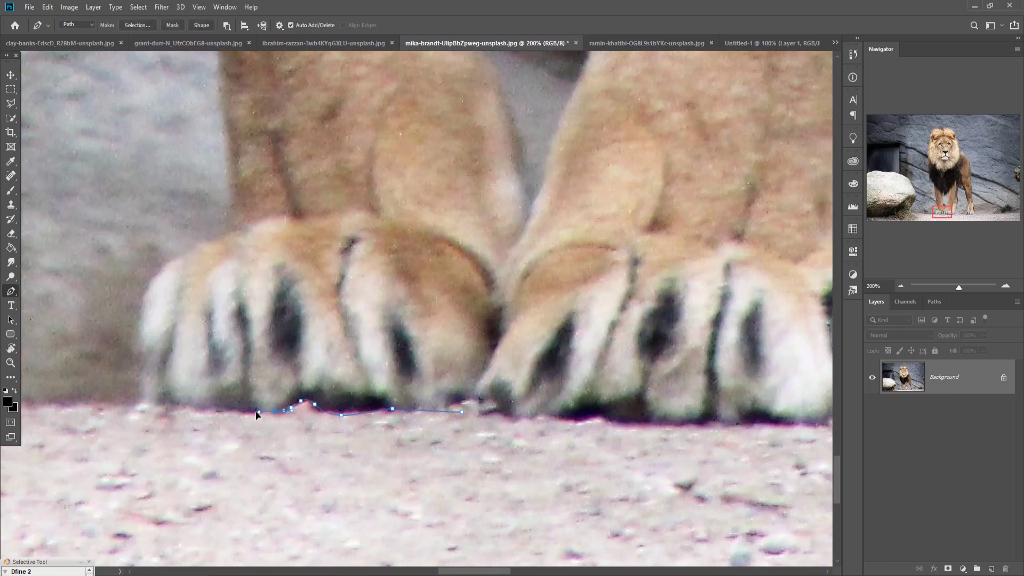
scroll(238, 212, "up", 12)
left_click_drag(248, 546, 248, 568)
scroll(320, 426, "up", 5)
scroll(400, 320, "up", 5)
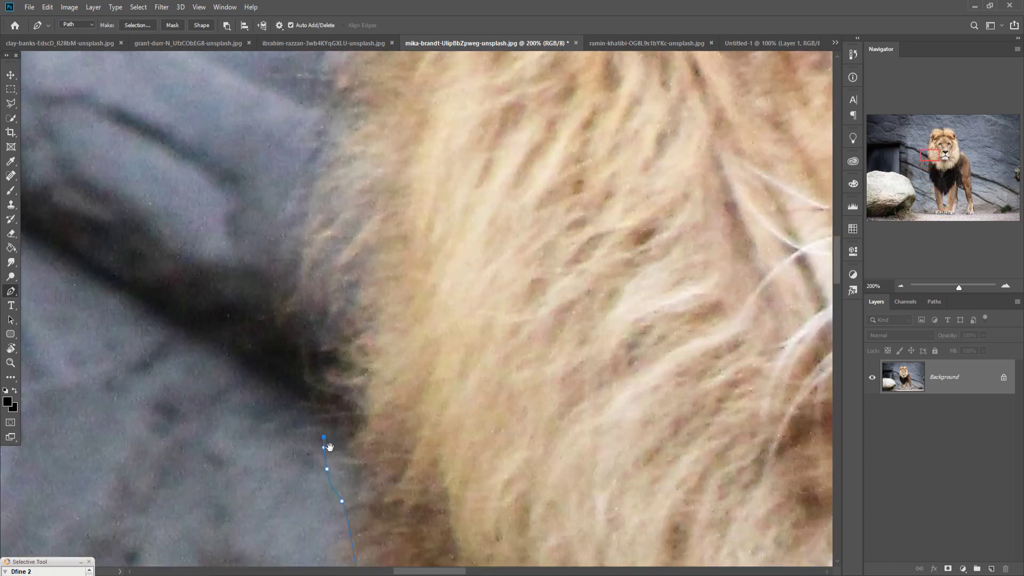
scroll(443, 267, "up", 5)
left_click_drag(445, 506, 493, 223)
scroll(492, 222, "down", 5)
scroll(521, 321, "down", 5)
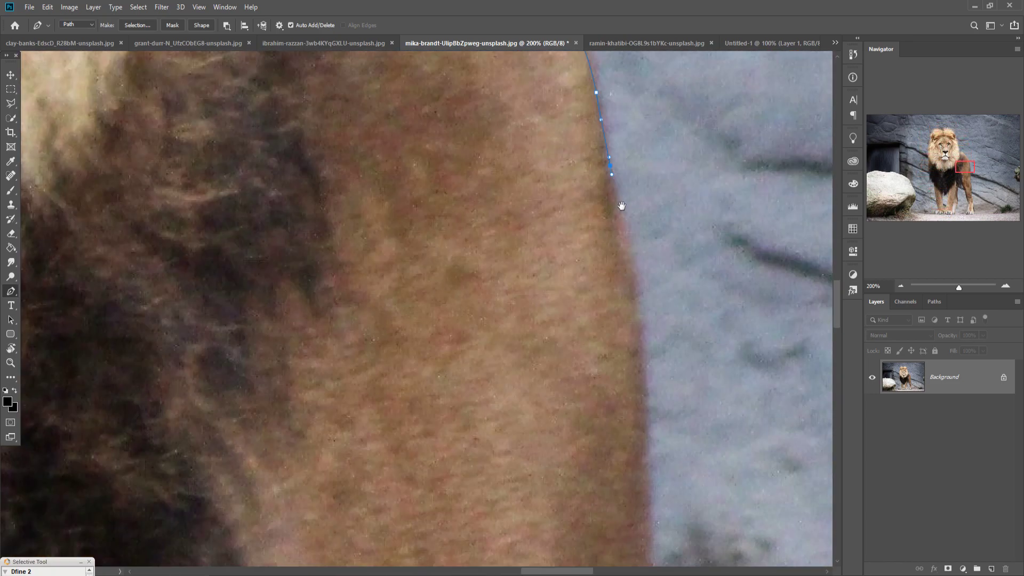
scroll(620, 205, "down", 5)
scroll(589, 480, "down", 3)
scroll(553, 421, "down", 5)
scroll(480, 373, "down", 5)
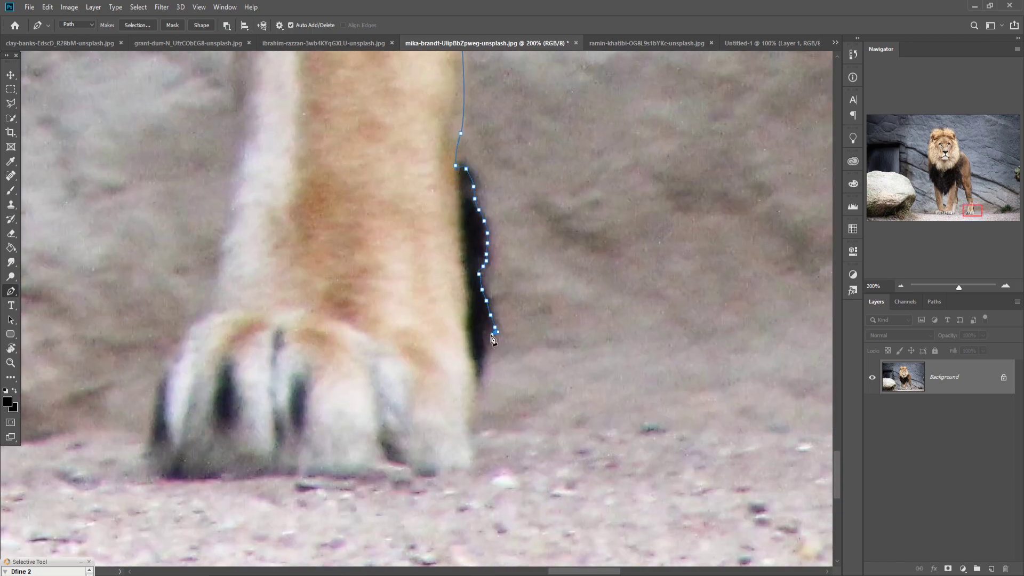
scroll(364, 421, "up", 10)
scroll(363, 421, "up", 5)
scroll(320, 480, "down", 5)
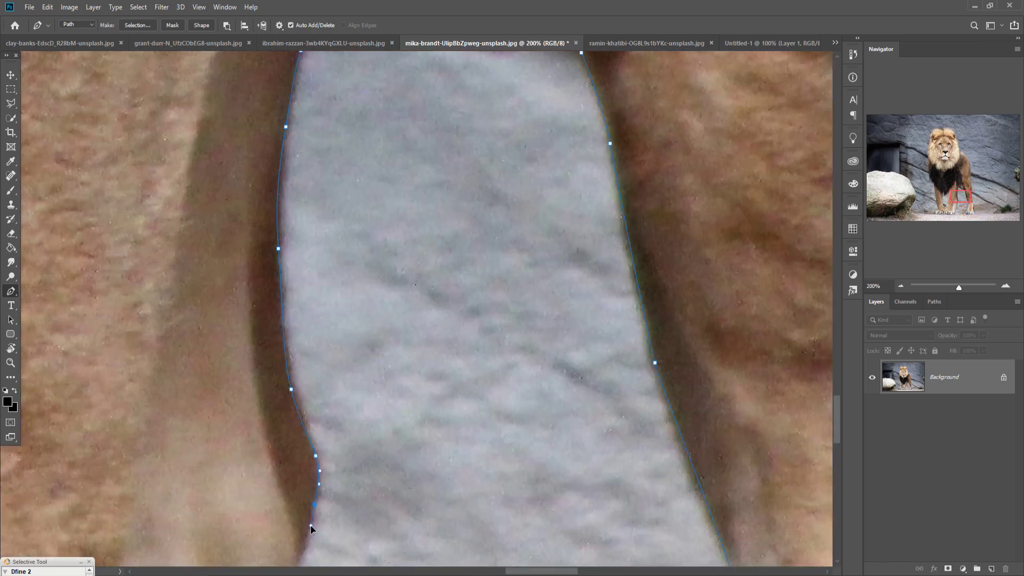
scroll(326, 468, "down", 5)
key("ctrl+0")
Step: Convert the lion path into a selection and invert it
right_click(466, 276)
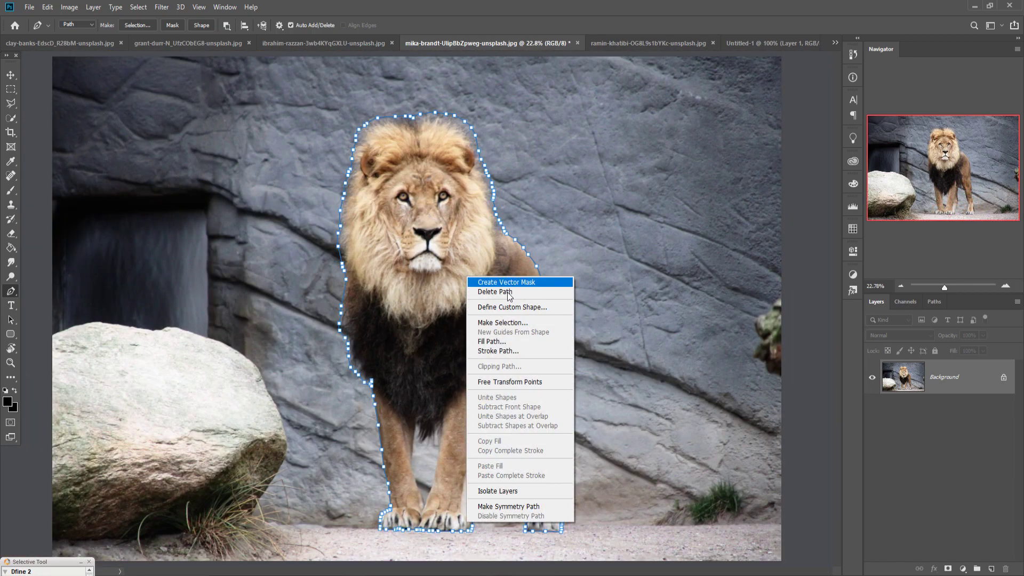
left_click(488, 322)
left_click(559, 172)
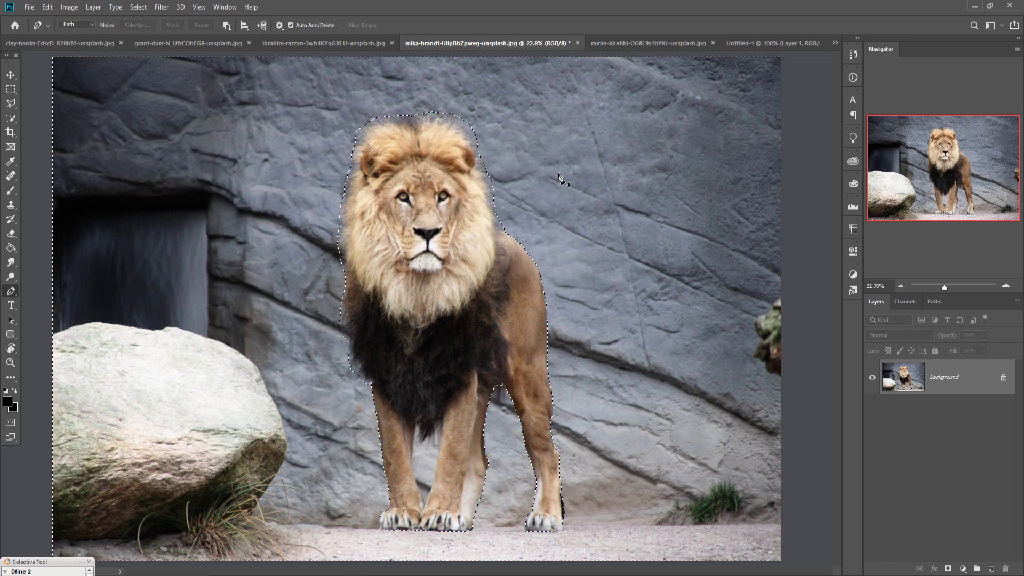
left_click(141, 6)
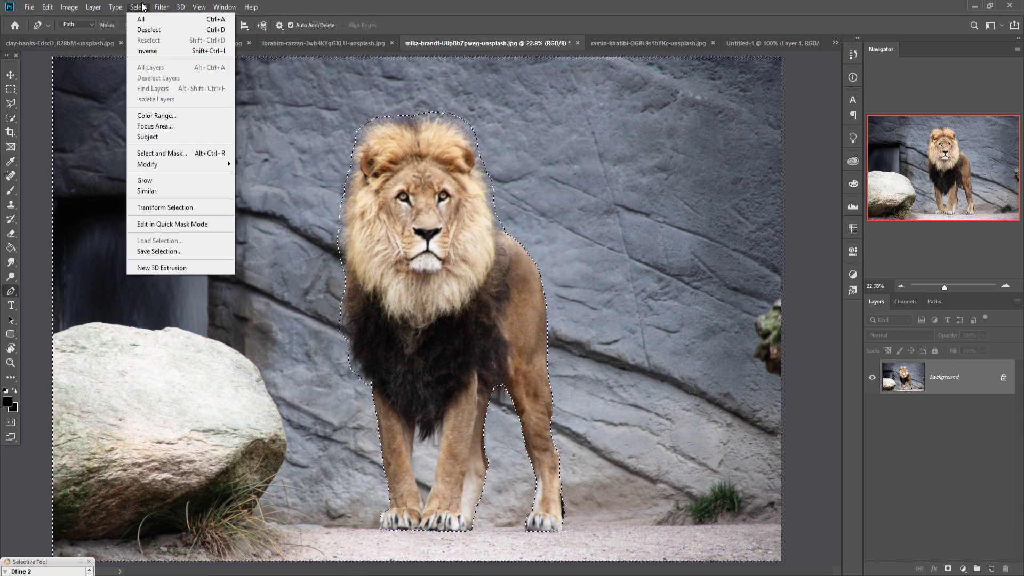
left_click(149, 51)
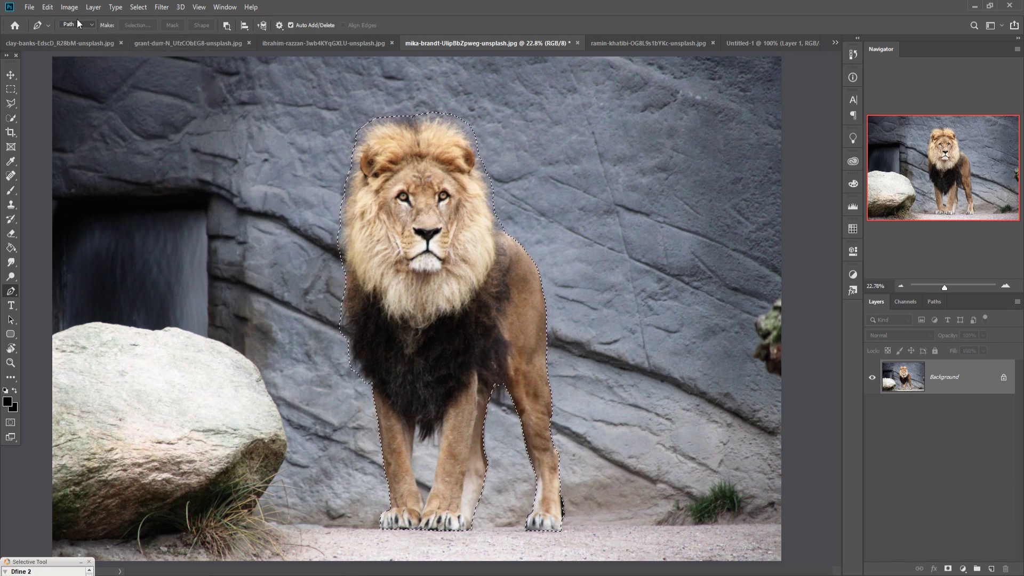
Step: Copy and paste the lion onto its own layer and hide the original background
left_click(48, 7)
left_click(56, 84)
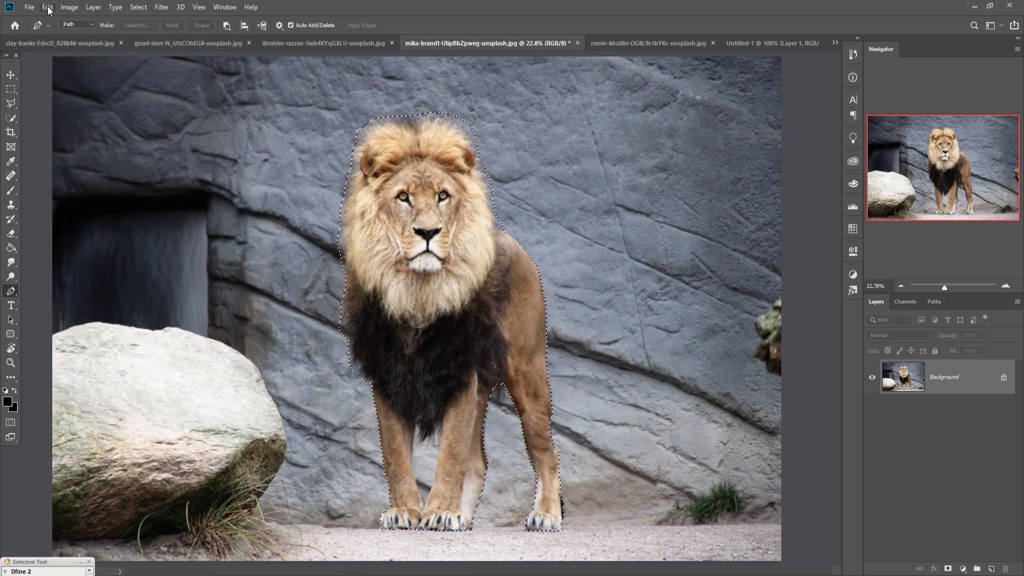
left_click(47, 7)
left_click(57, 106)
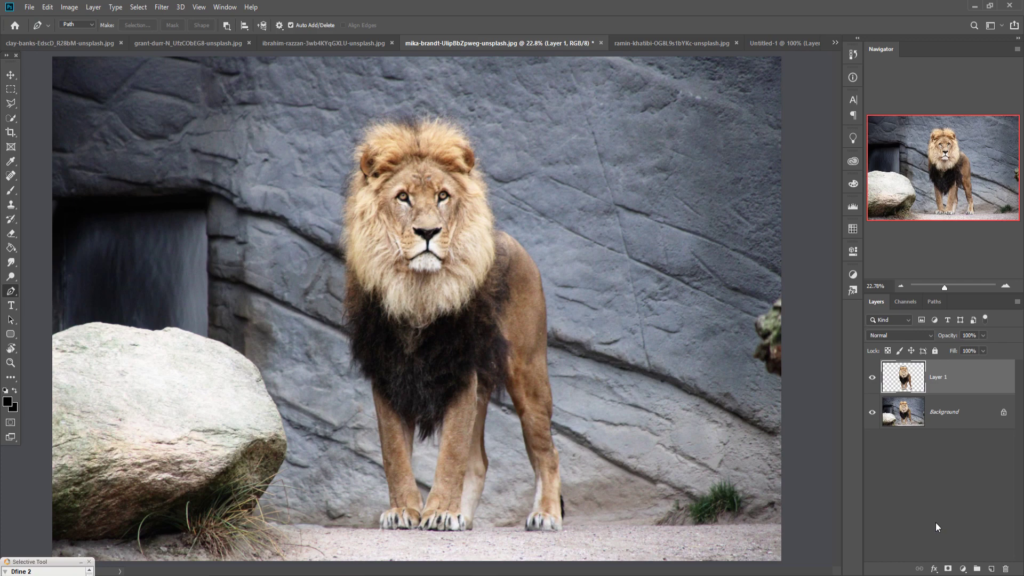
left_click(873, 412)
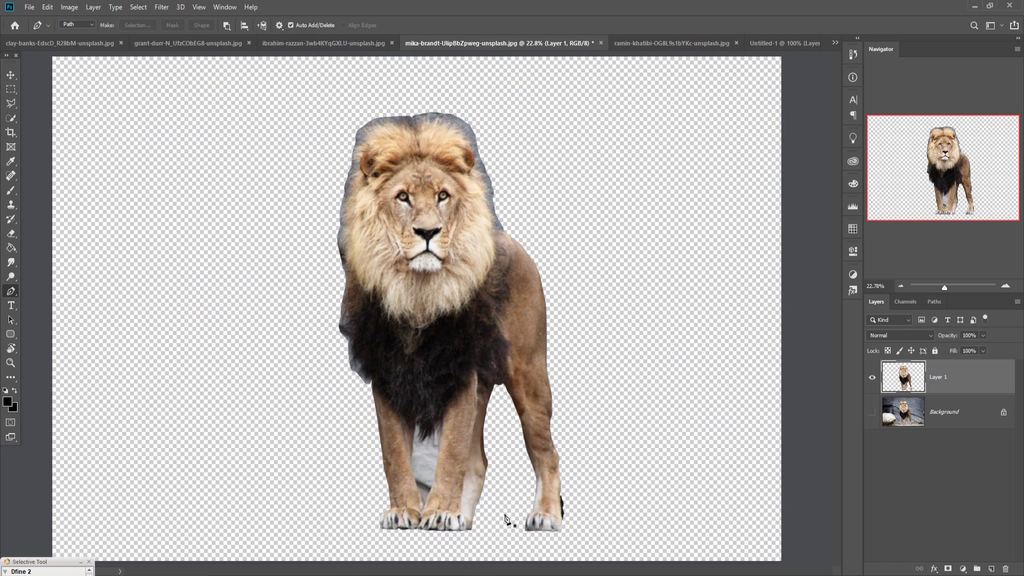
Step: Zoom in and Pen-trace the grey rock gap between the lion's front legs
key("ctrl+plus")
key("ctrl+plus")
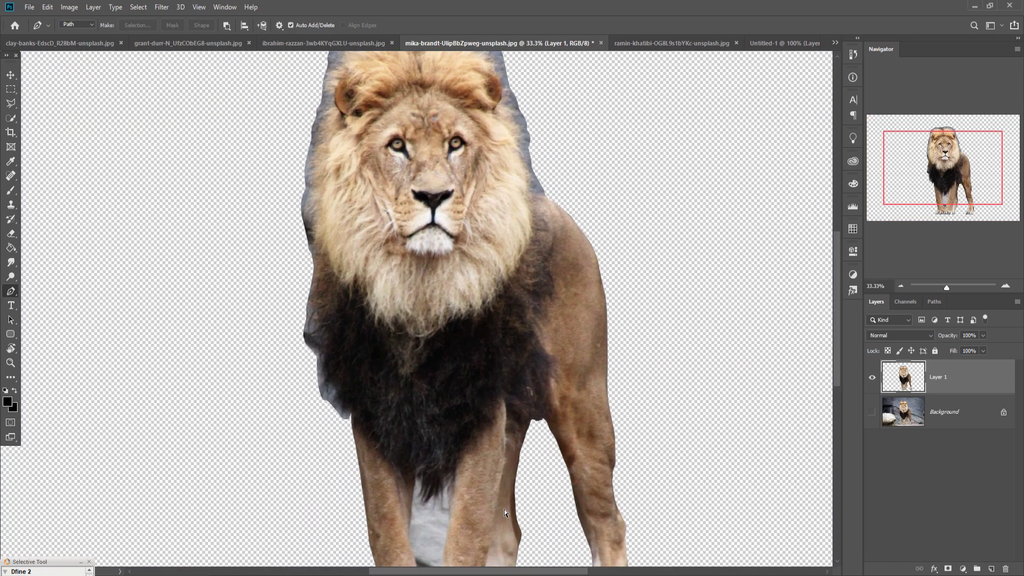
key("ctrl+plus")
left_click_drag(534, 512, 578, 151)
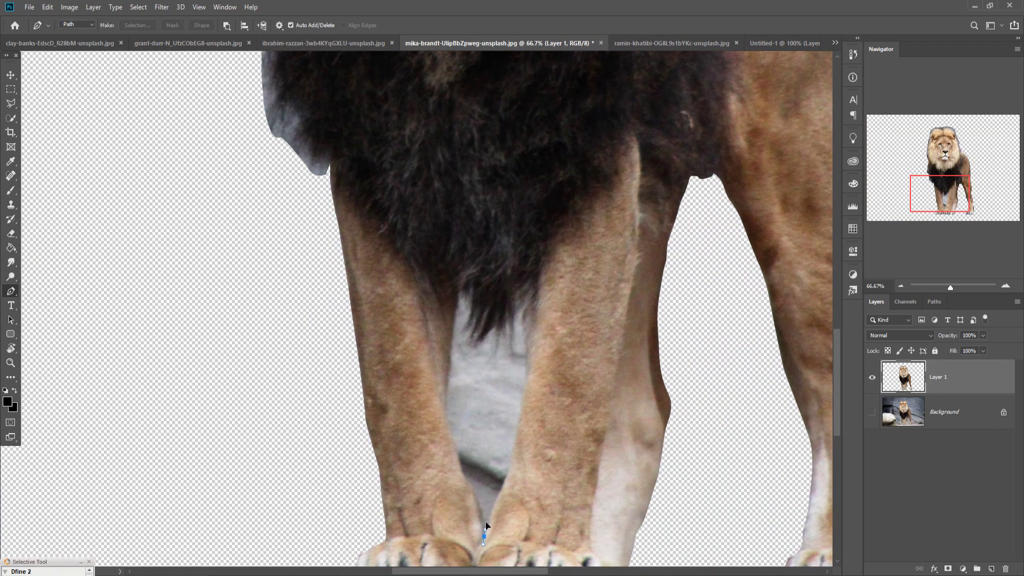
left_click(470, 487)
left_click(453, 442)
left_click(446, 422)
left_click(450, 358)
left_click(454, 317)
left_click(462, 289)
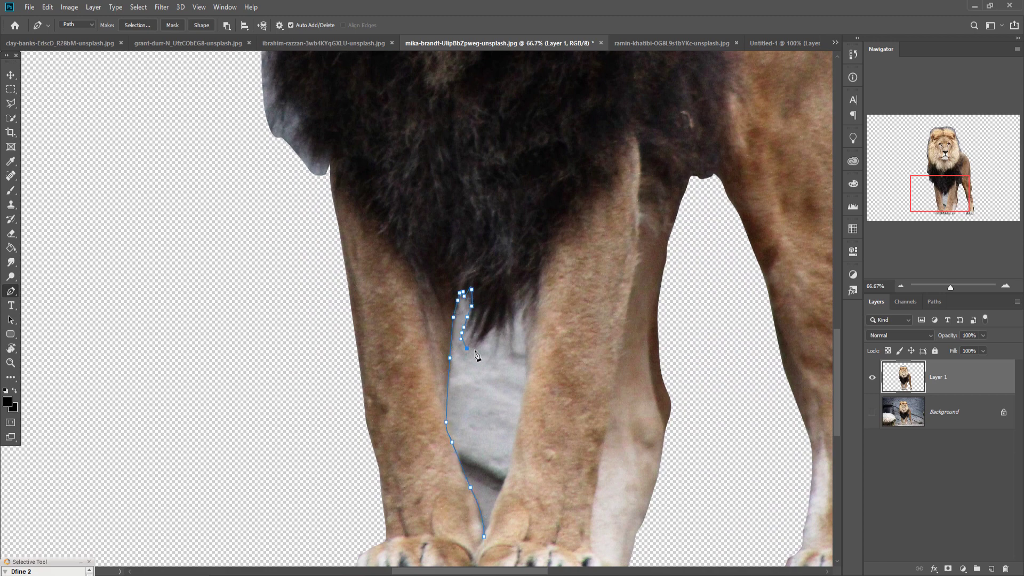
left_click(515, 438)
left_click(509, 469)
left_click(501, 493)
left_click(490, 525)
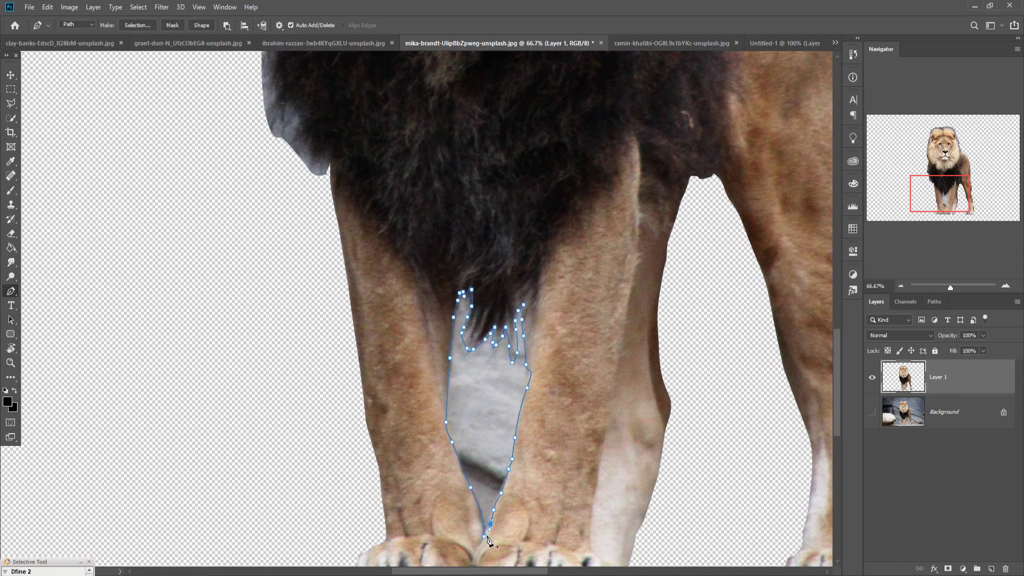
Step: Turn the gap outline into an unfeathered selection, invert it and delete the grey rock
right_click(488, 432)
left_click(529, 235)
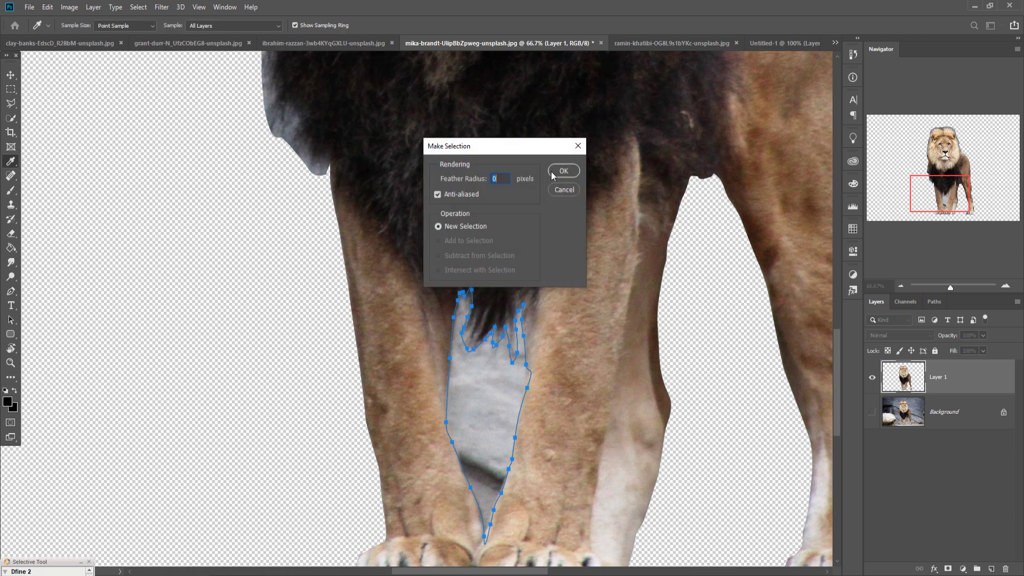
left_click(576, 175)
left_click(138, 7)
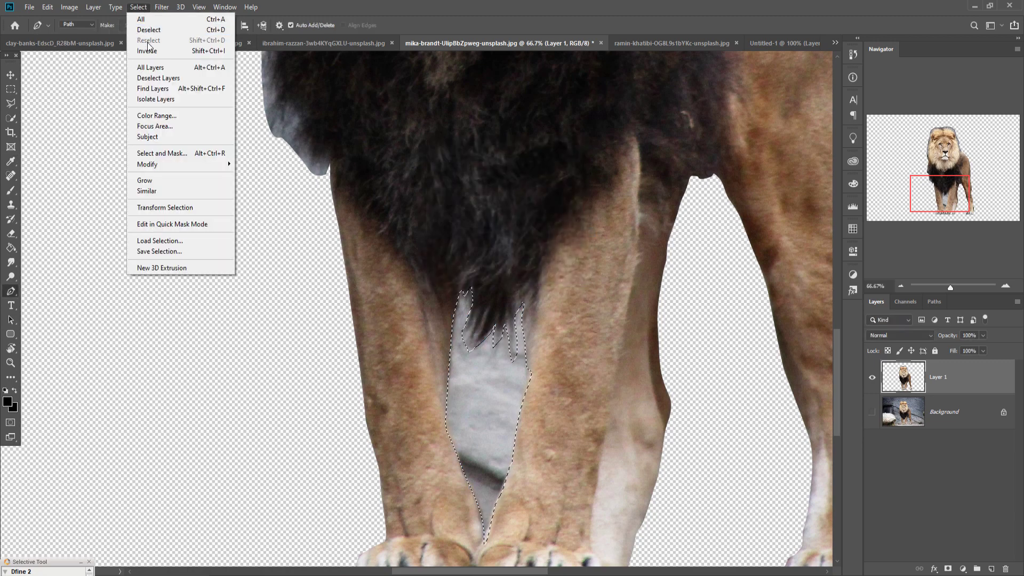
left_click(160, 51)
key("Delete")
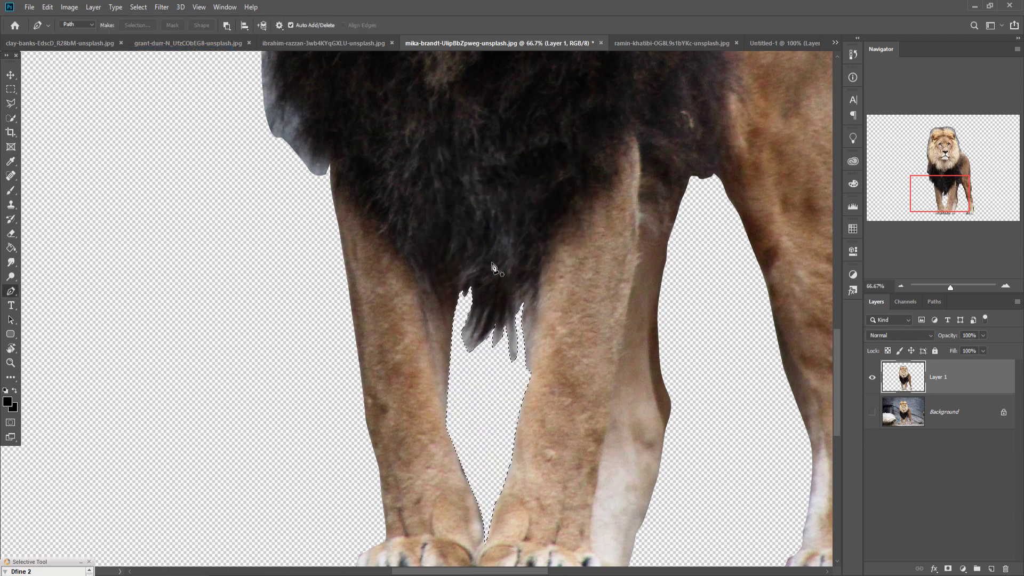
Step: Deselect, switch to the Move tool and fit the lion on screen
left_click(140, 6)
left_click(151, 29)
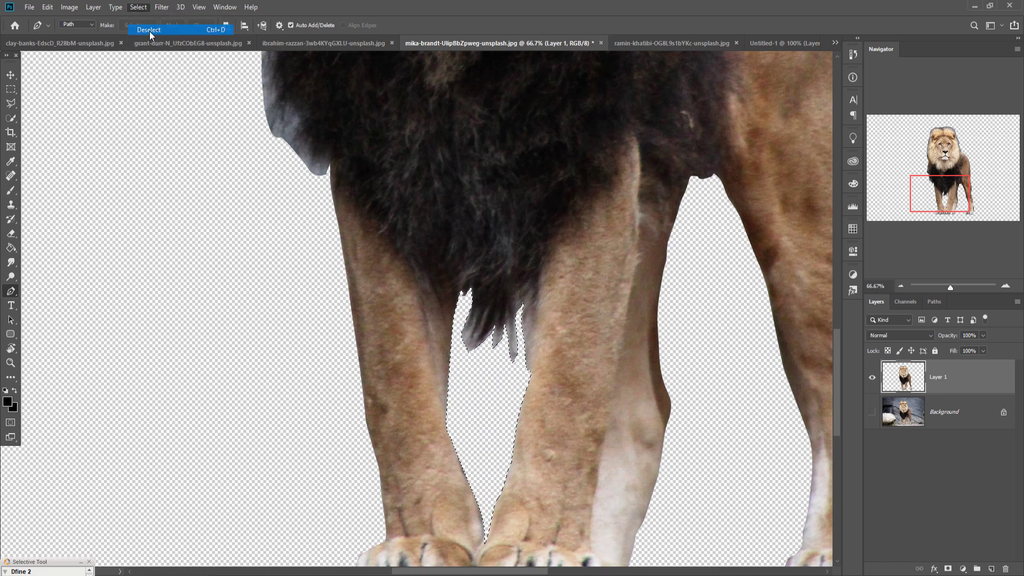
left_click(11, 74)
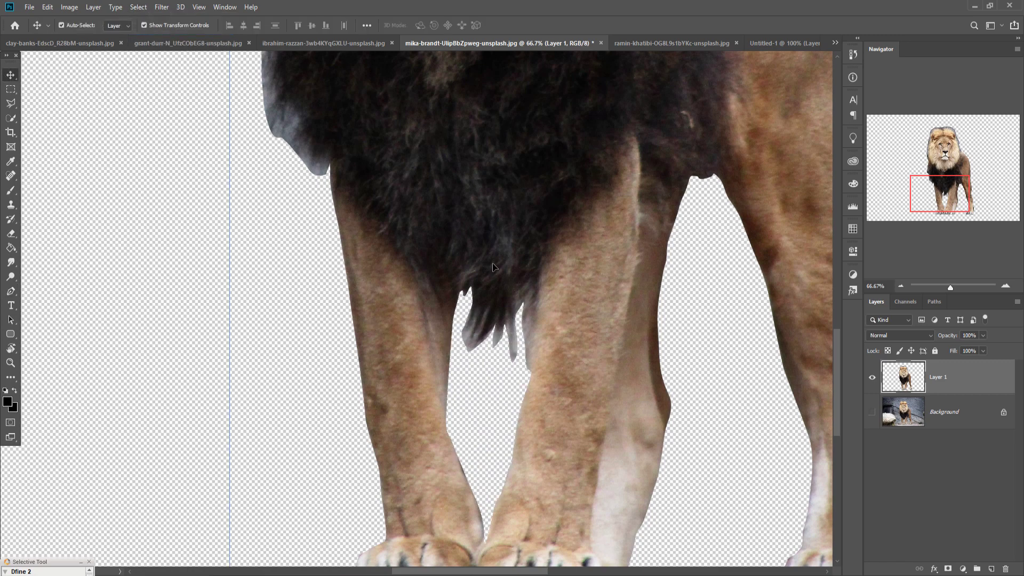
key("ctrl+minus")
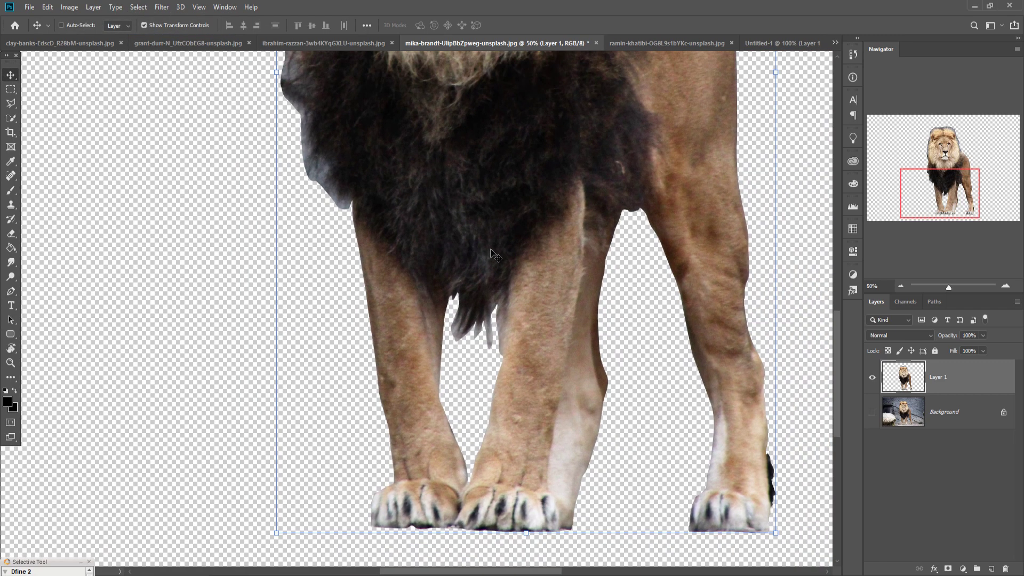
key("ctrl+0")
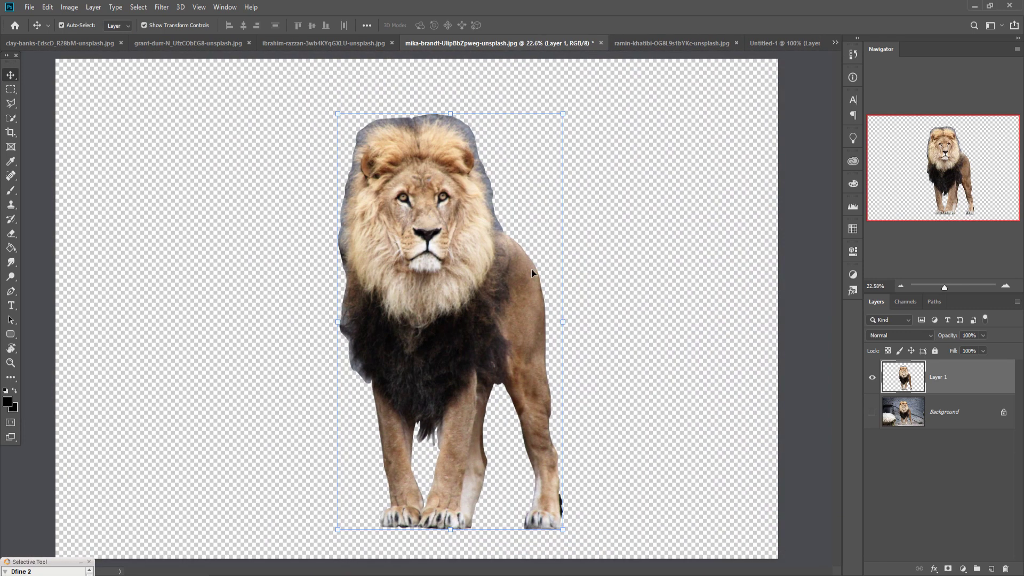
Step: Switch to the coral-reef photo and lasso around the swimmer
left_click(671, 43)
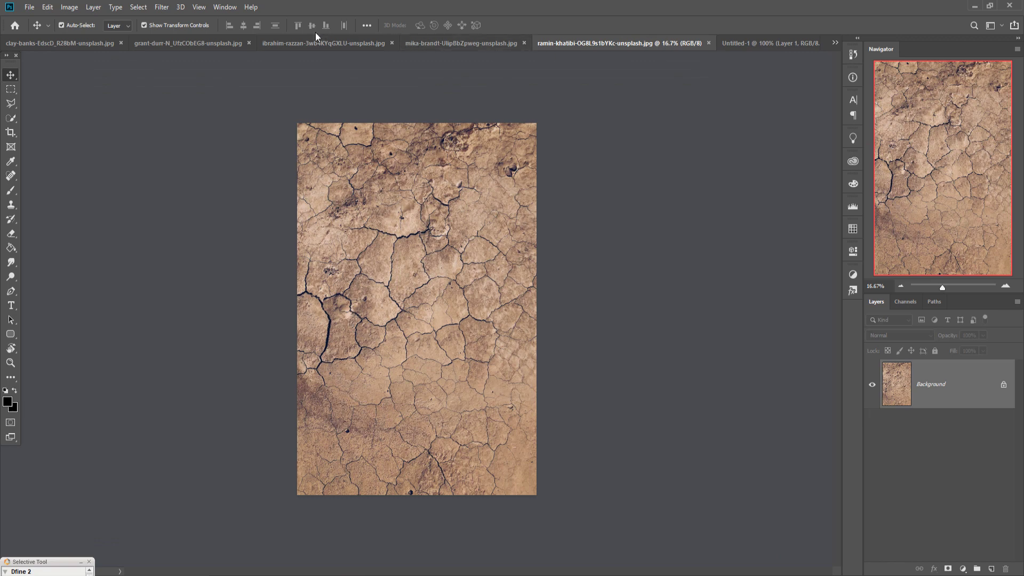
left_click(309, 43)
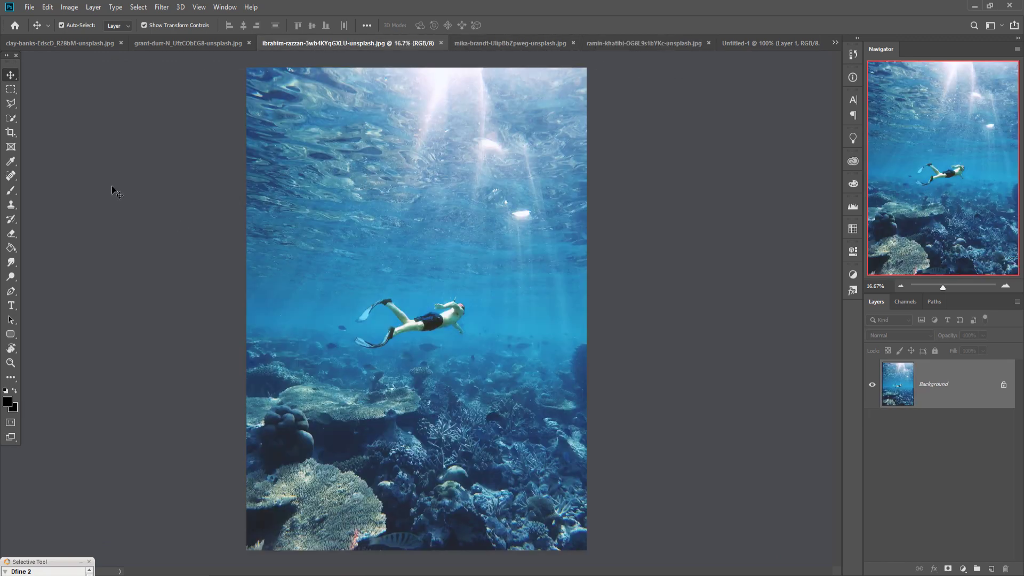
left_click(15, 104)
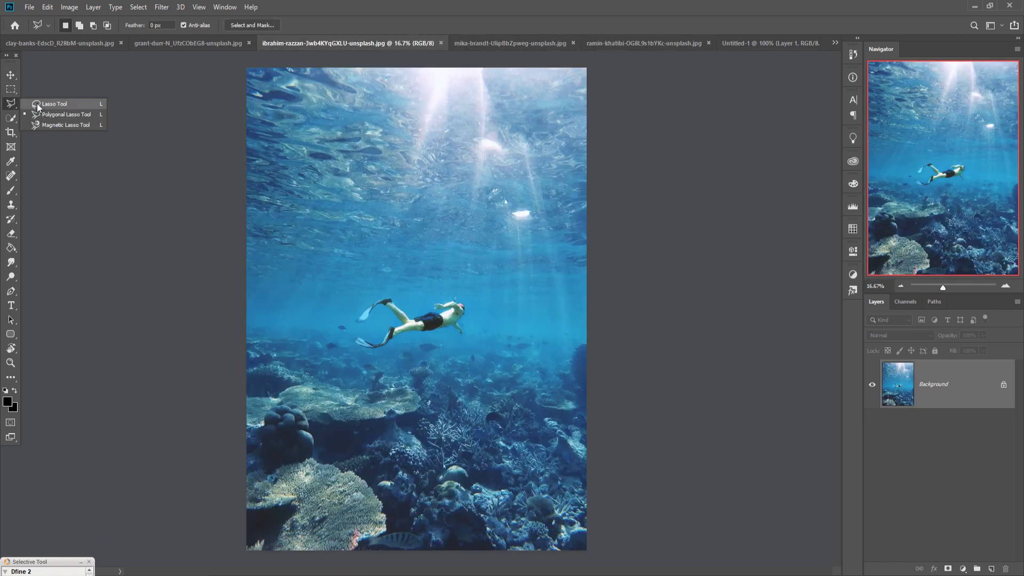
left_click(54, 103)
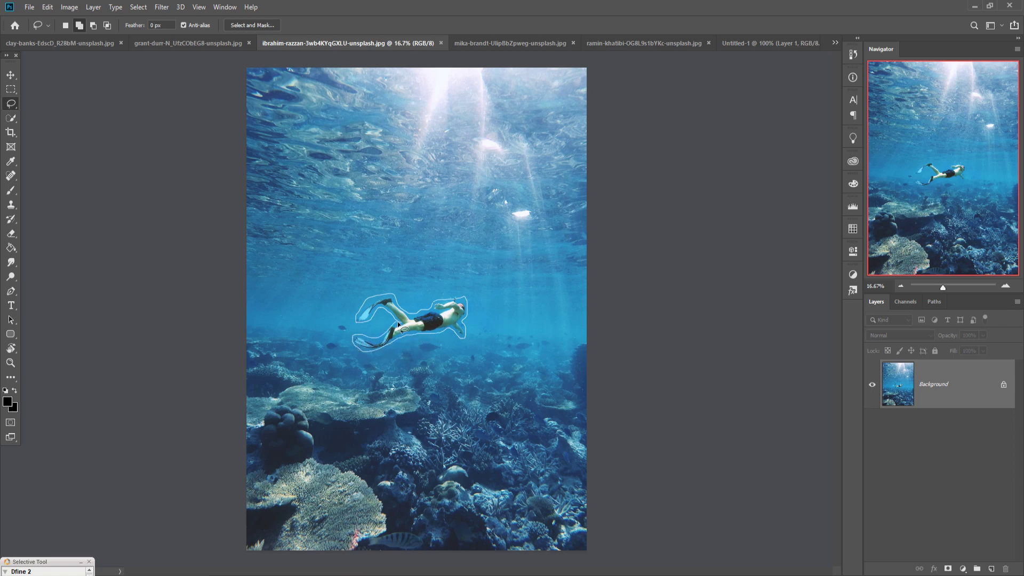
left_click_drag(366, 338, 406, 327)
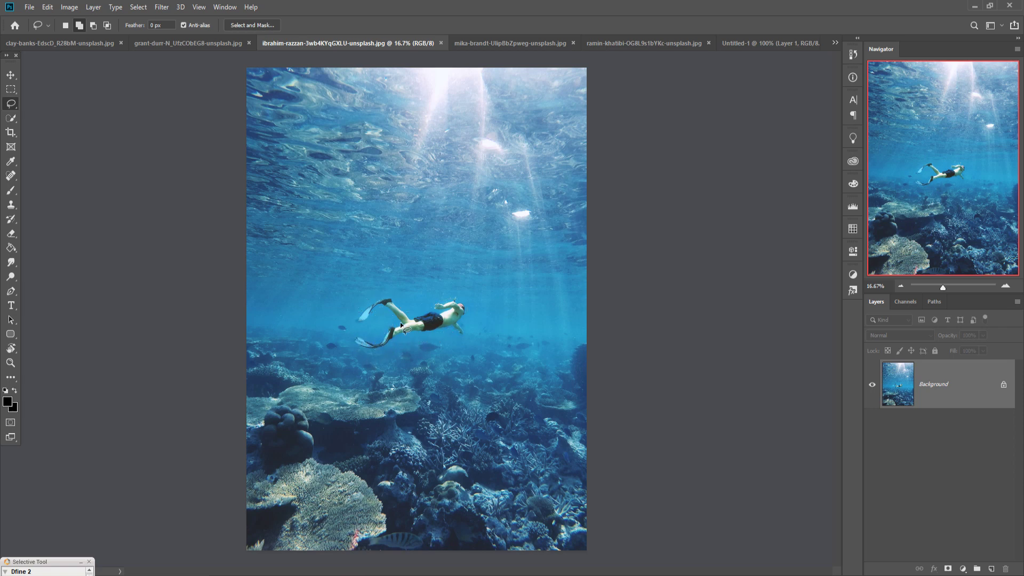
Step: Content-Aware Fill the swimmer selection, then deselect and switch to the Move tool
left_click(47, 7)
left_click(63, 181)
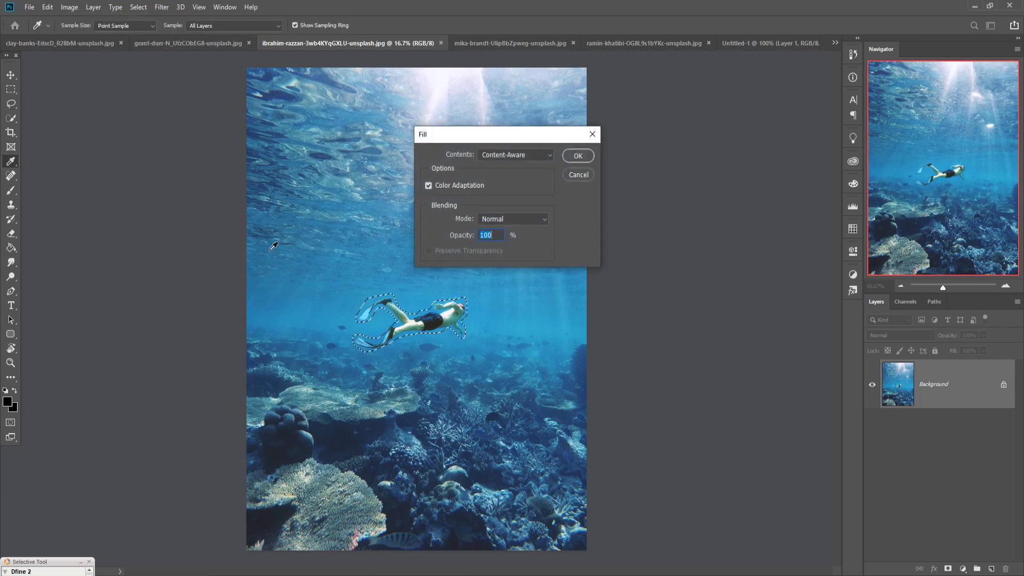
left_click(575, 160)
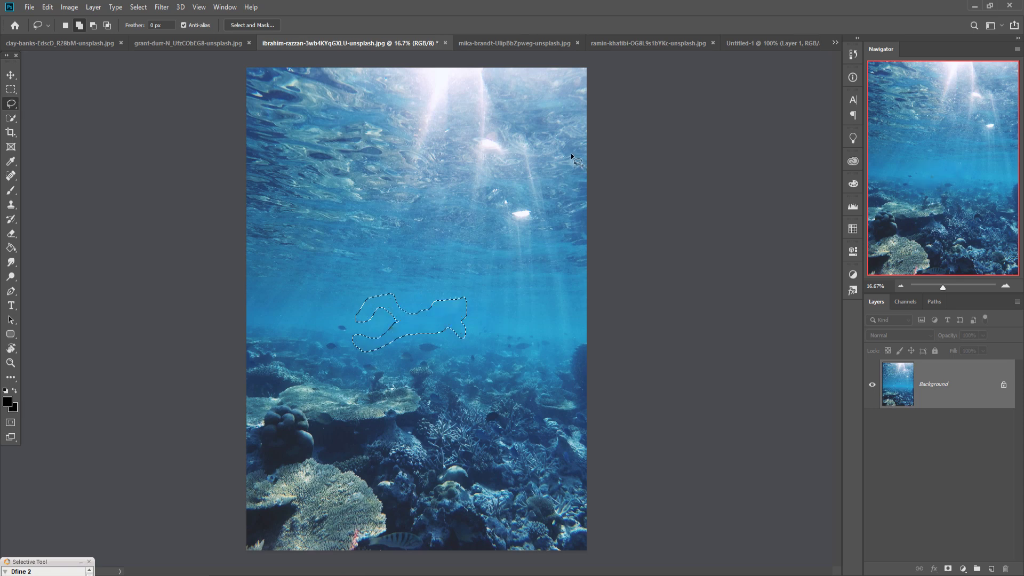
left_click(138, 8)
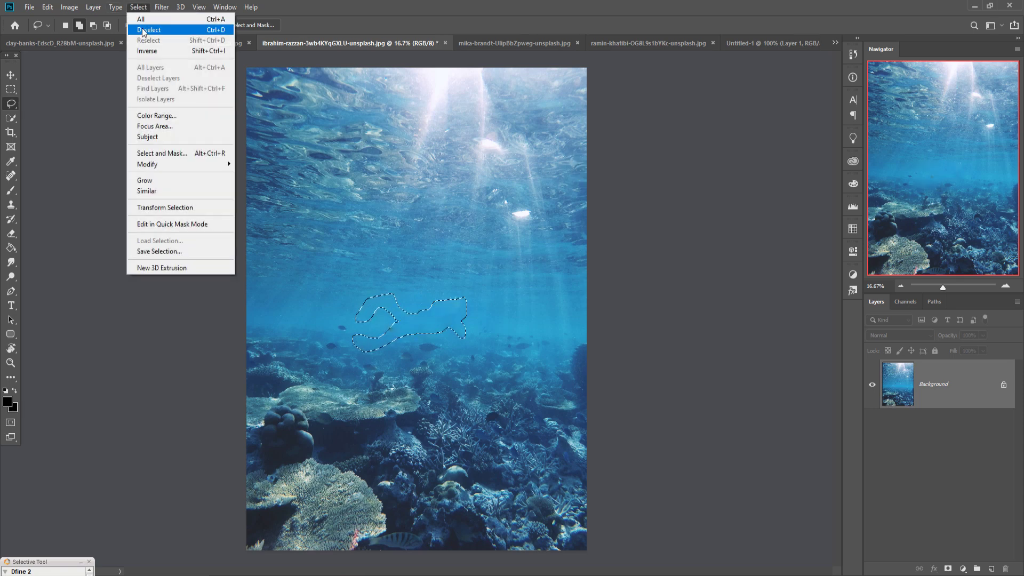
left_click(143, 29)
left_click(8, 75)
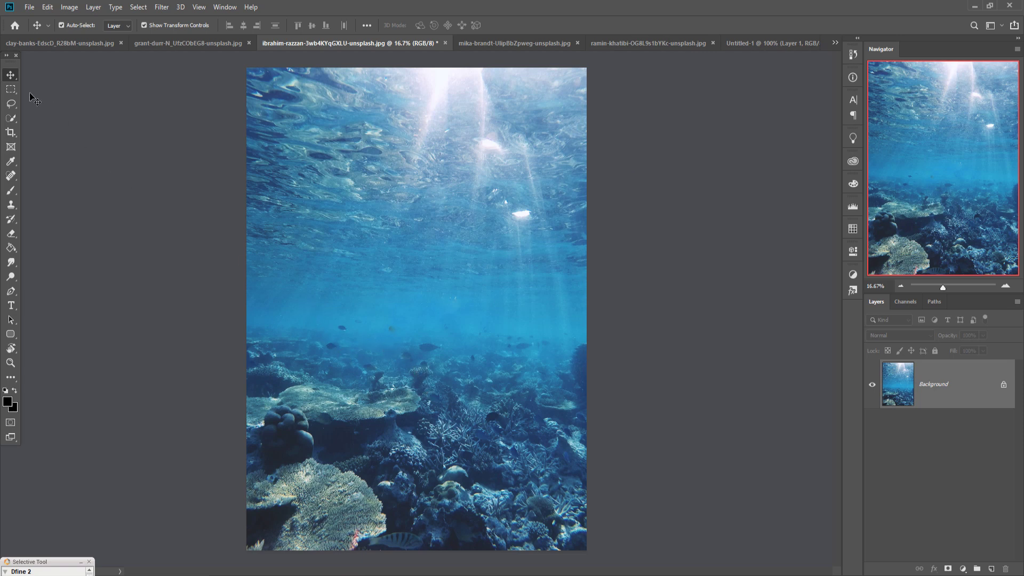
Step: Crop the top off the underwater photo, keeping only the reef area
left_click(11, 133)
left_click_drag(425, 71, 423, 178)
left_click(9, 76)
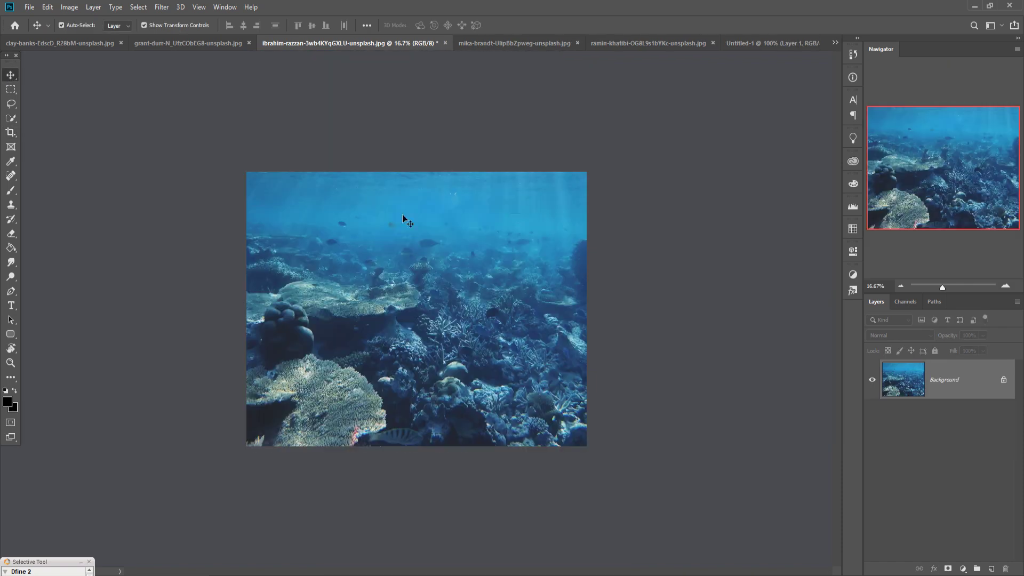
Step: Drag the cropped reef photo into Untitled-1 as Layer 2 and zoom out to the whole canvas
left_click_drag(332, 44, 646, 132)
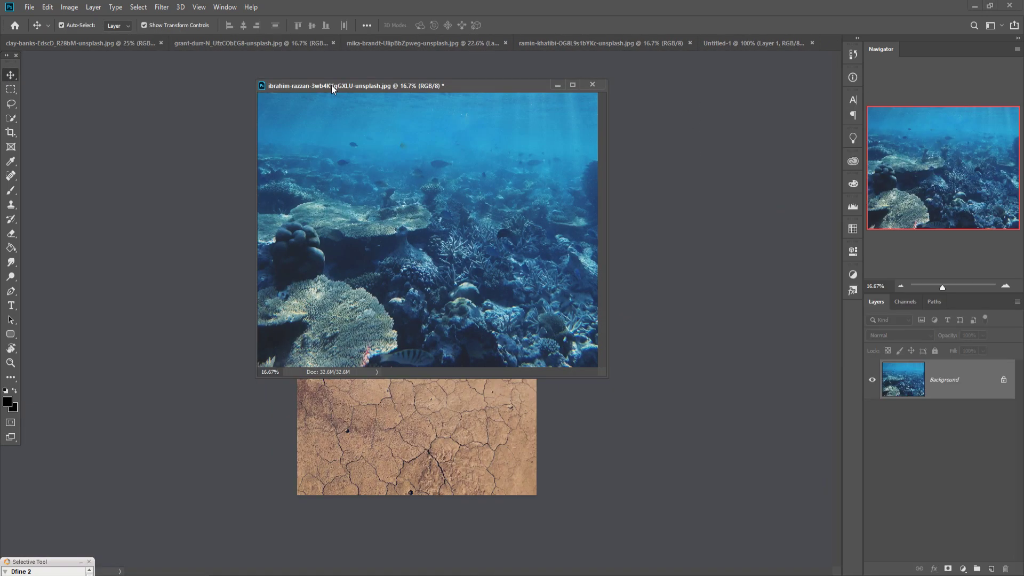
left_click(734, 44)
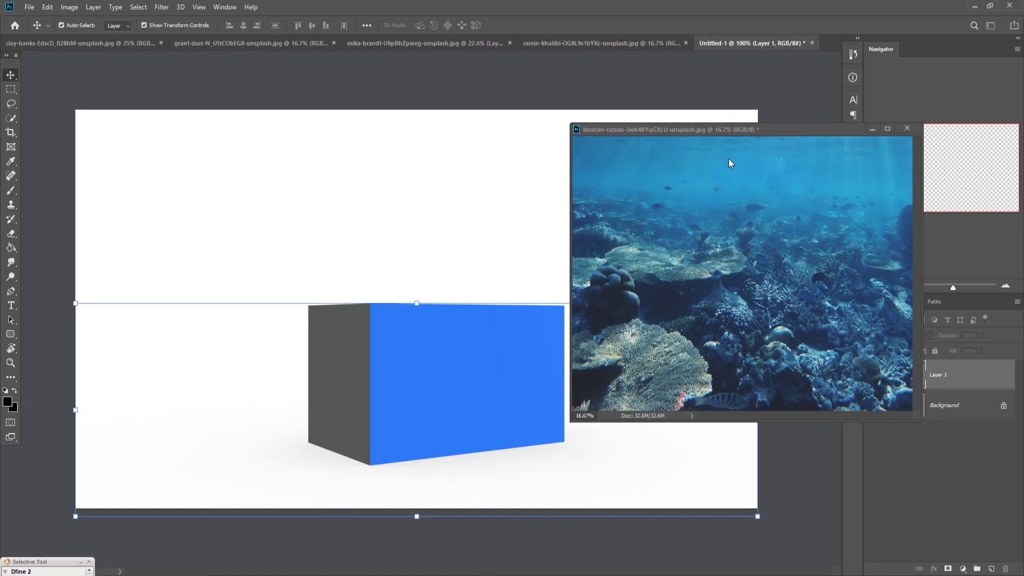
mouse_move(731, 294)
left_mouse_down()
mouse_move(748, 322)
mouse_move(517, 366)
left_mouse_up()
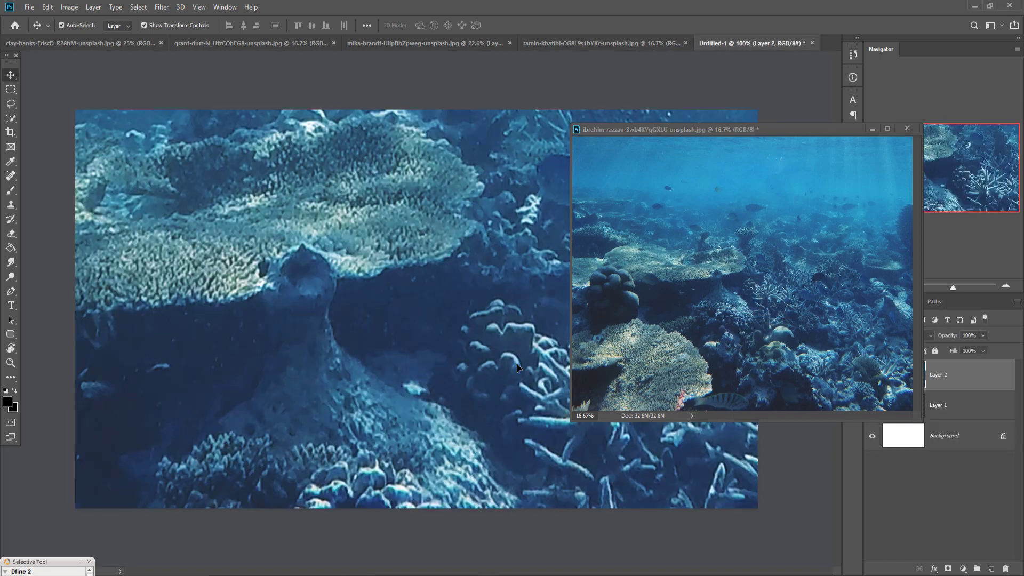
left_click(871, 128)
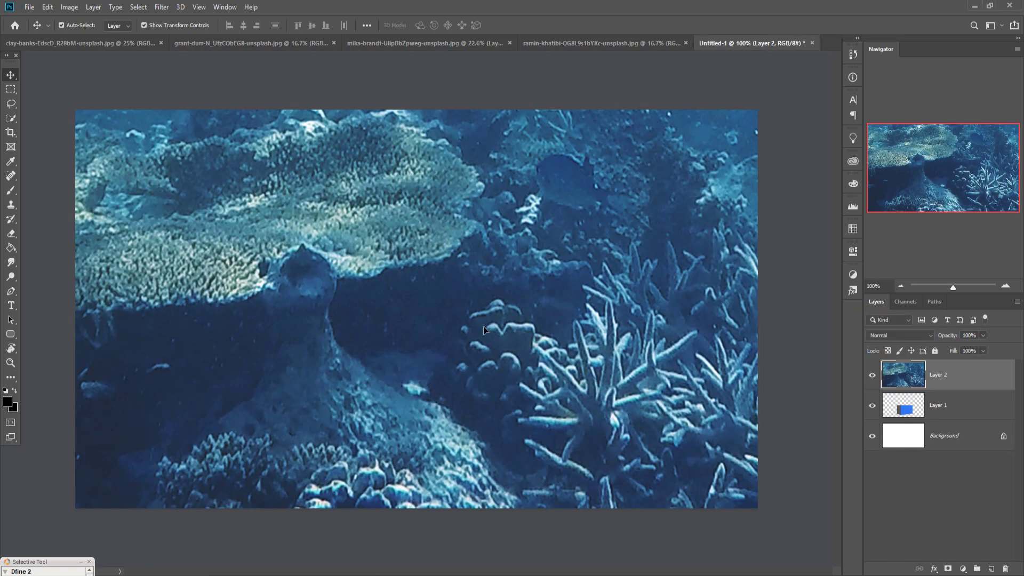
key("ctrl+minus")
key("ctrl+minus")
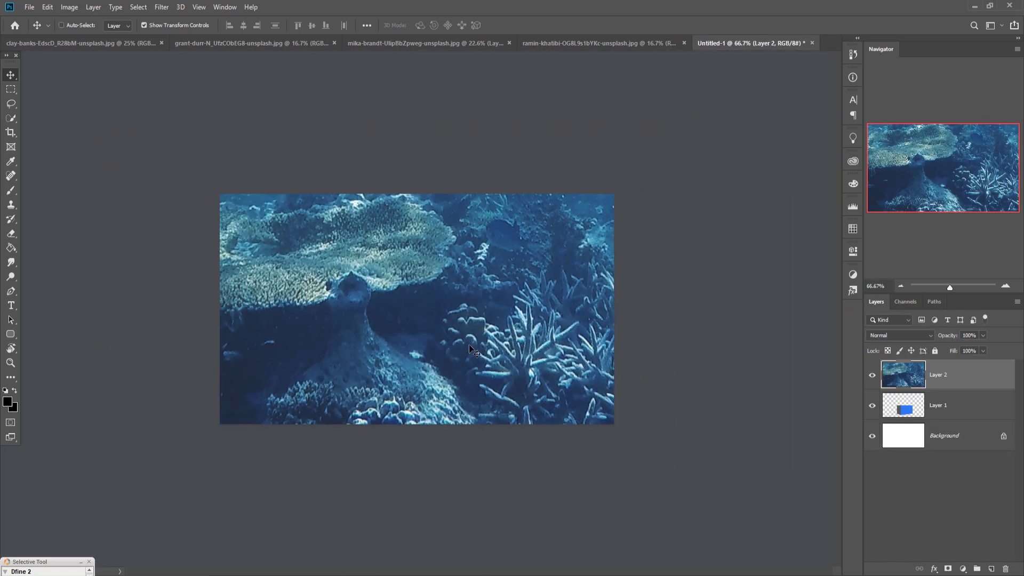
Step: Scale the reef photo down and move it onto the box's front face
left_click_drag(403, 299, 378, 315)
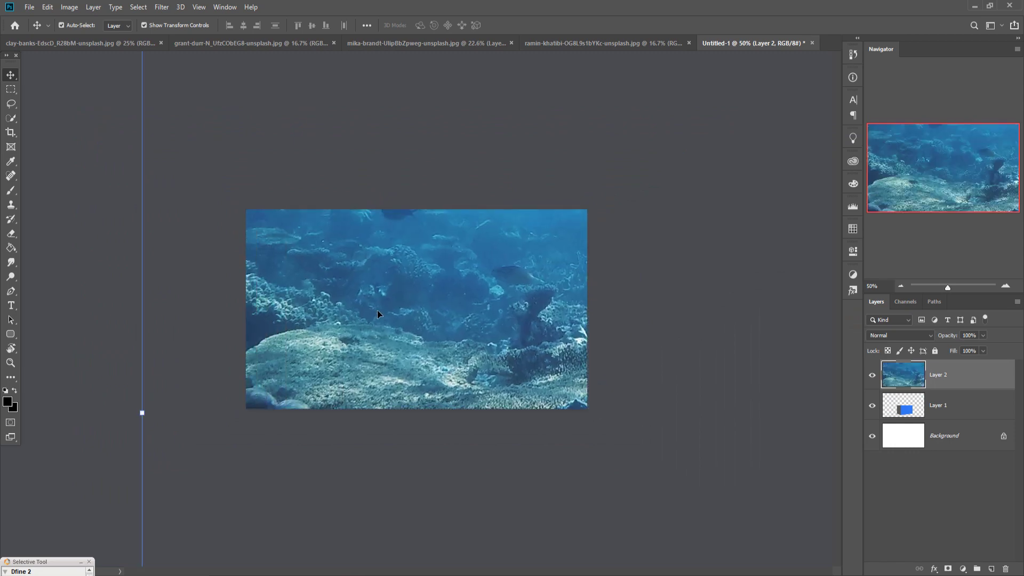
left_click_drag(145, 420, 646, 436)
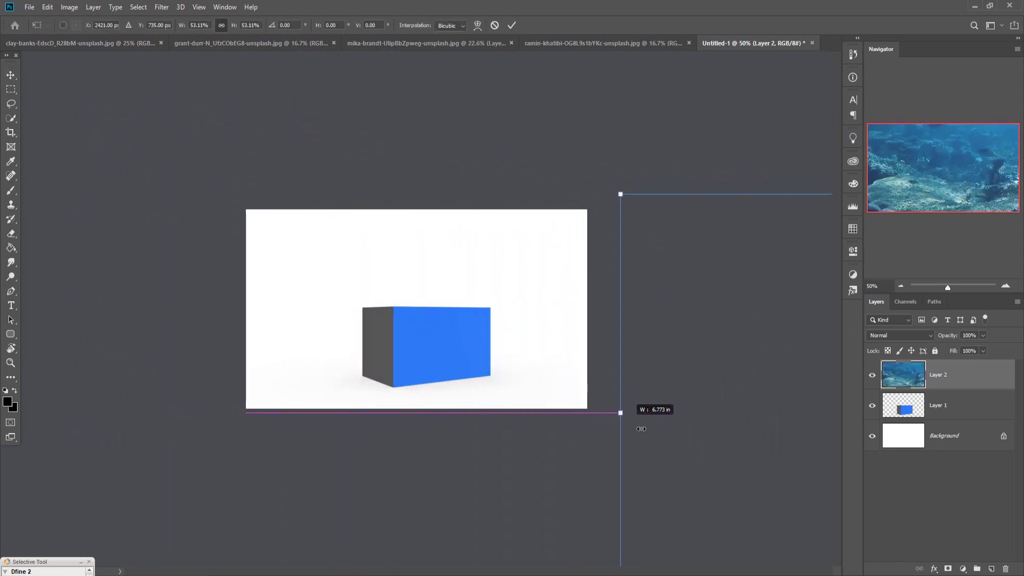
key("ctrl+z")
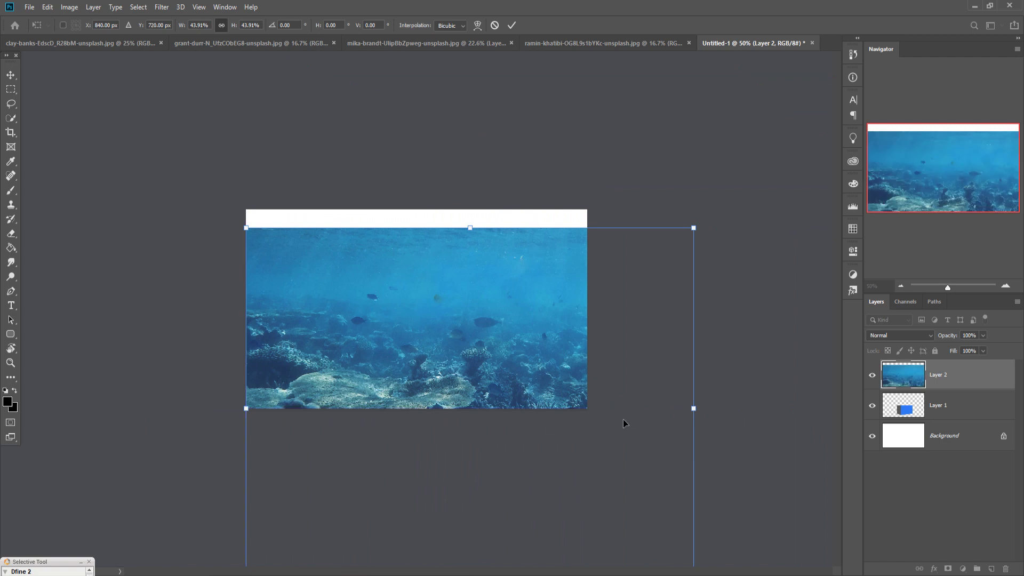
mouse_move(699, 414)
left_mouse_down()
mouse_move(352, 415)
mouse_move(473, 338)
left_mouse_up()
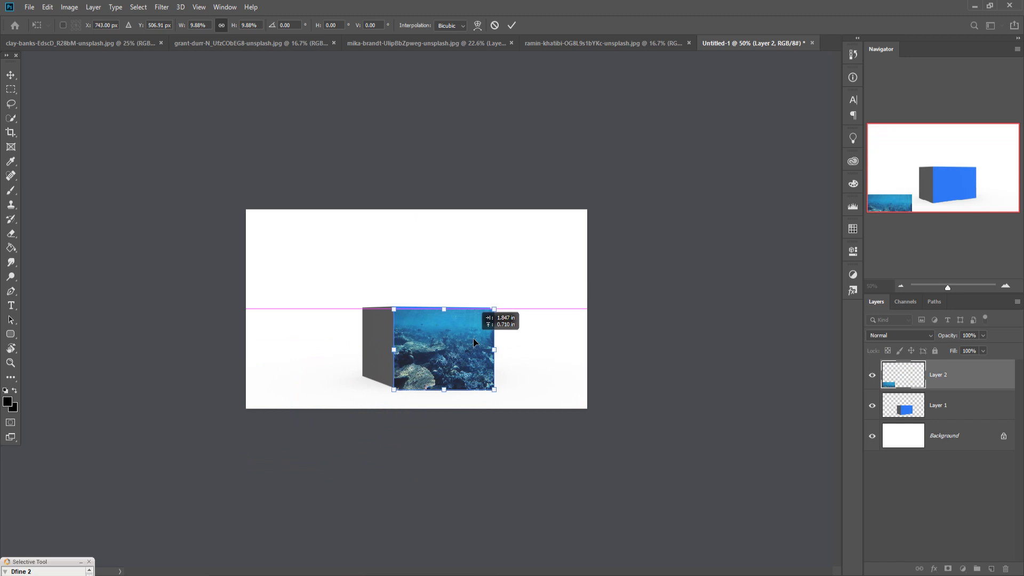
left_click_drag(463, 358, 449, 381)
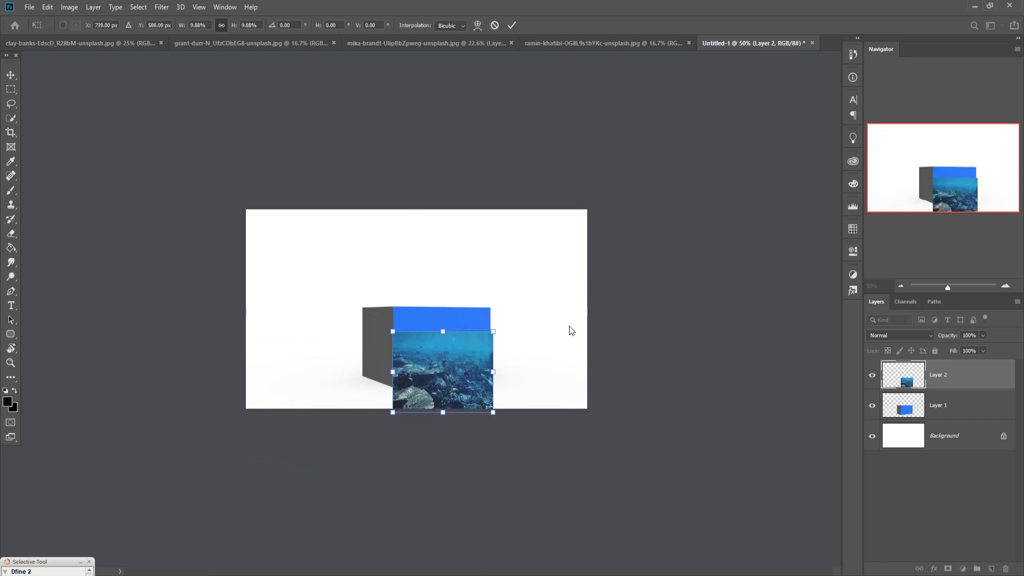
left_click(512, 25)
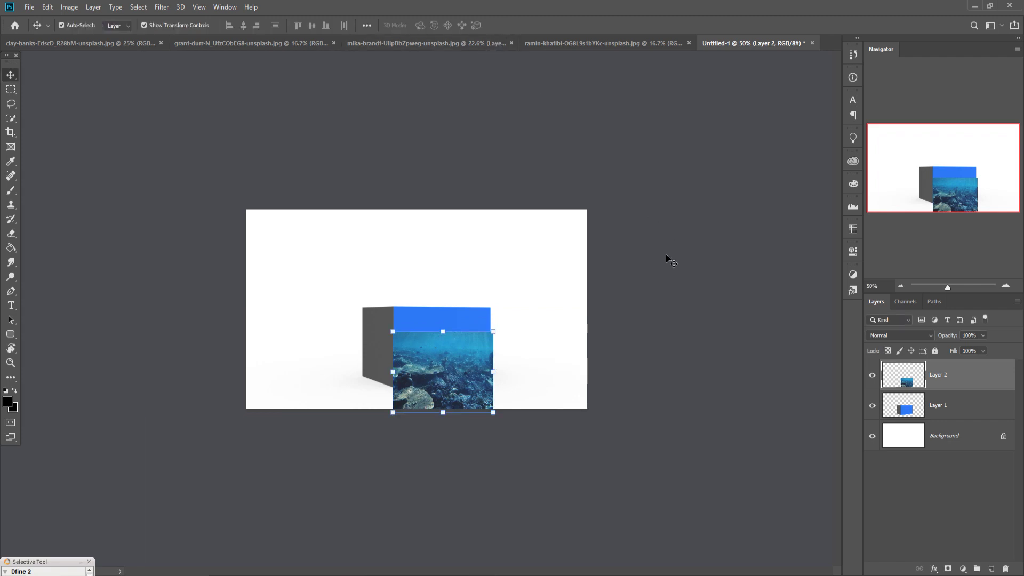
Step: Resize the reef layer to about 97% to match the front-face width, then clip it to the box
key("ctrl+plus")
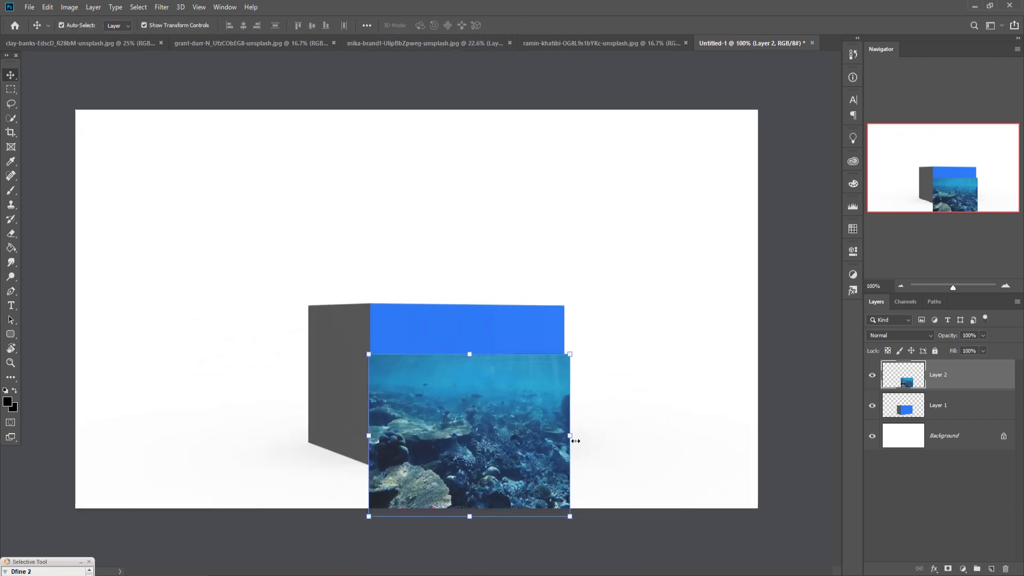
key("ctrl+t")
left_click_drag(575, 441, 571, 439)
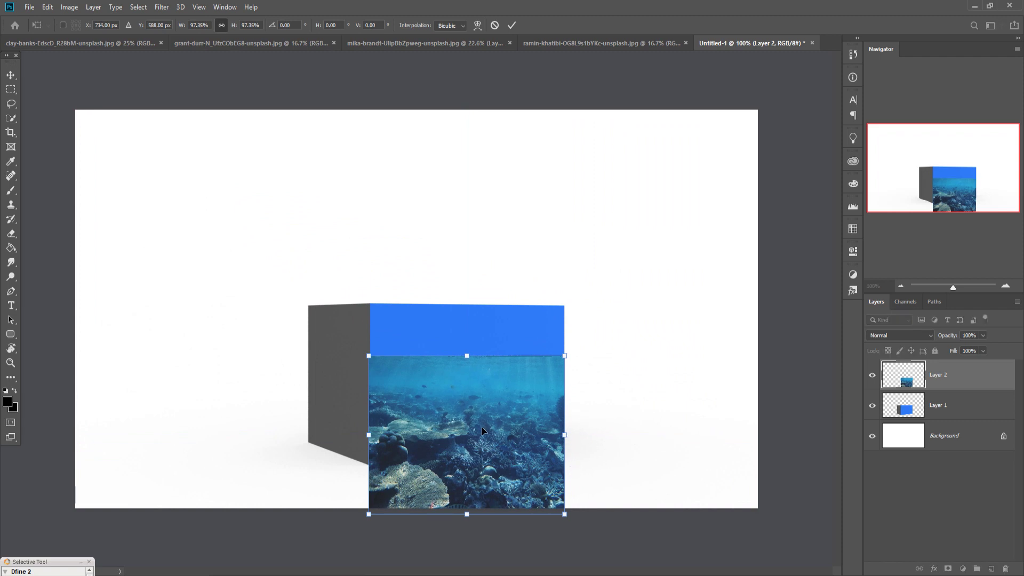
key("Return")
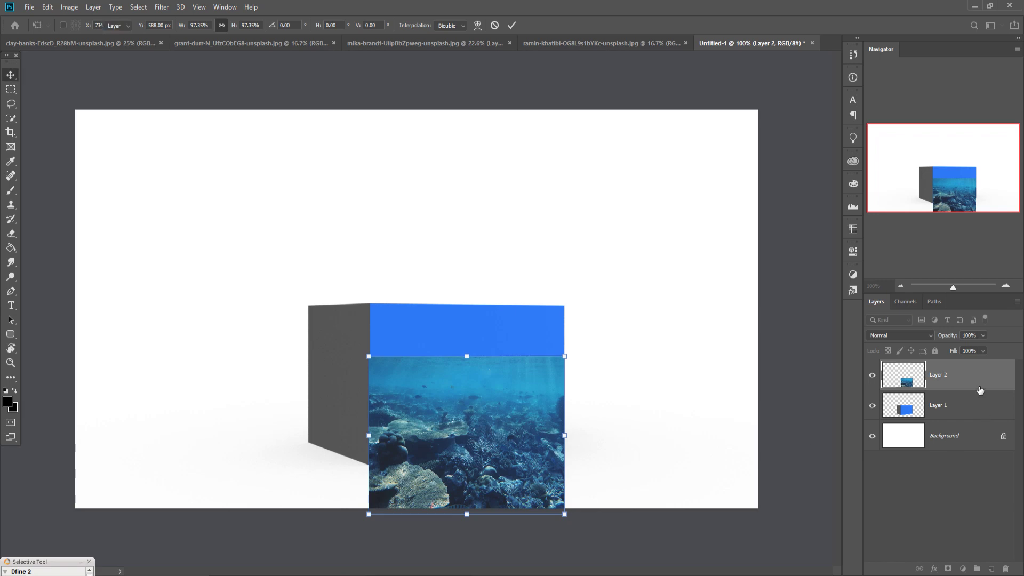
right_click(963, 381)
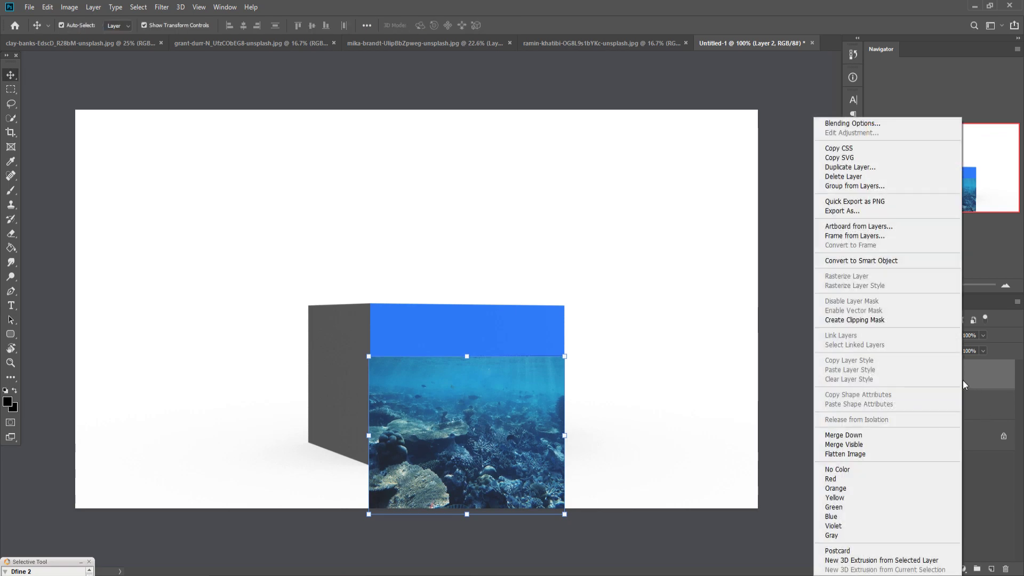
left_click(861, 322)
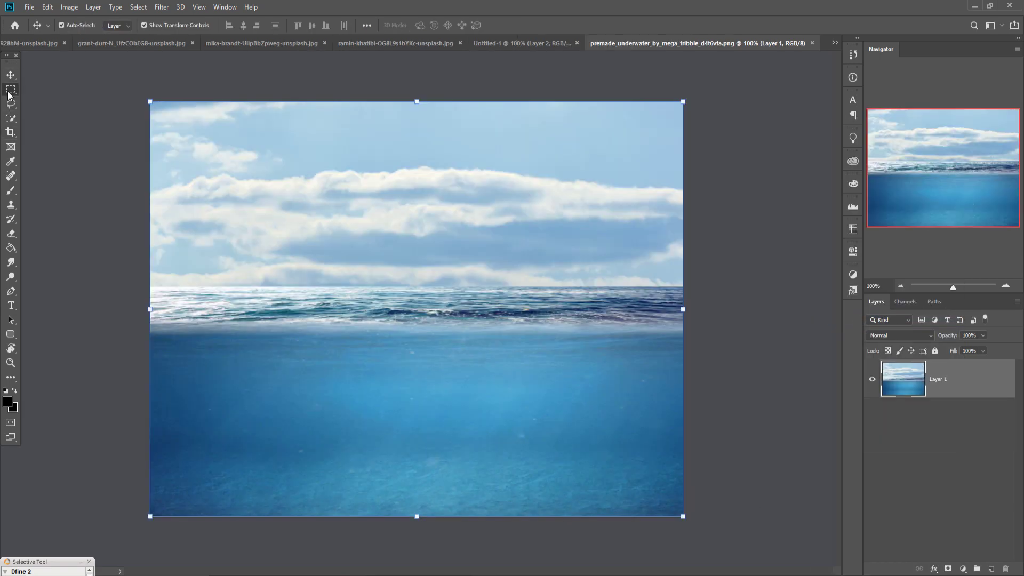
Step: Marquee-select the underwater band of the sea-and-sky picture and float that window beside the box document
left_click(10, 90)
mouse_move(156, 352)
left_mouse_down()
mouse_move(713, 457)
mouse_move(715, 446)
left_mouse_up()
left_click(10, 76)
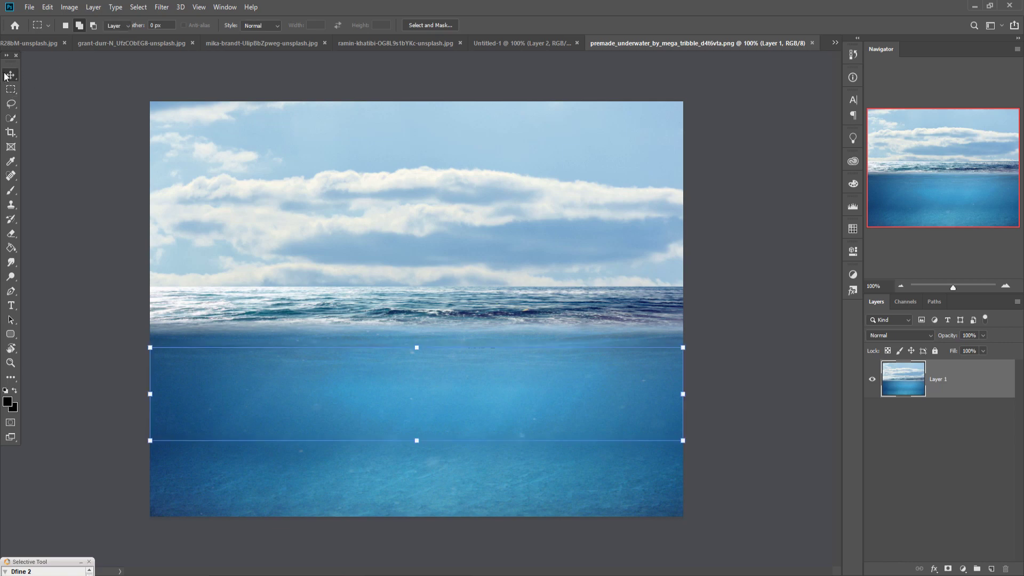
left_click_drag(660, 43, 669, 85)
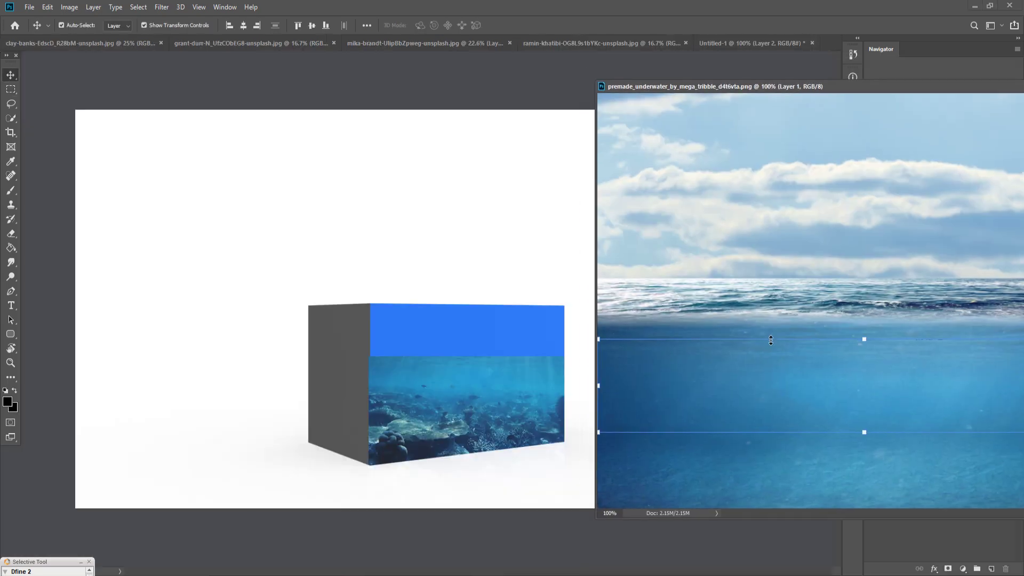
Step: Copy the underwater band into the box document as Layer 3
left_click_drag(739, 400, 502, 340)
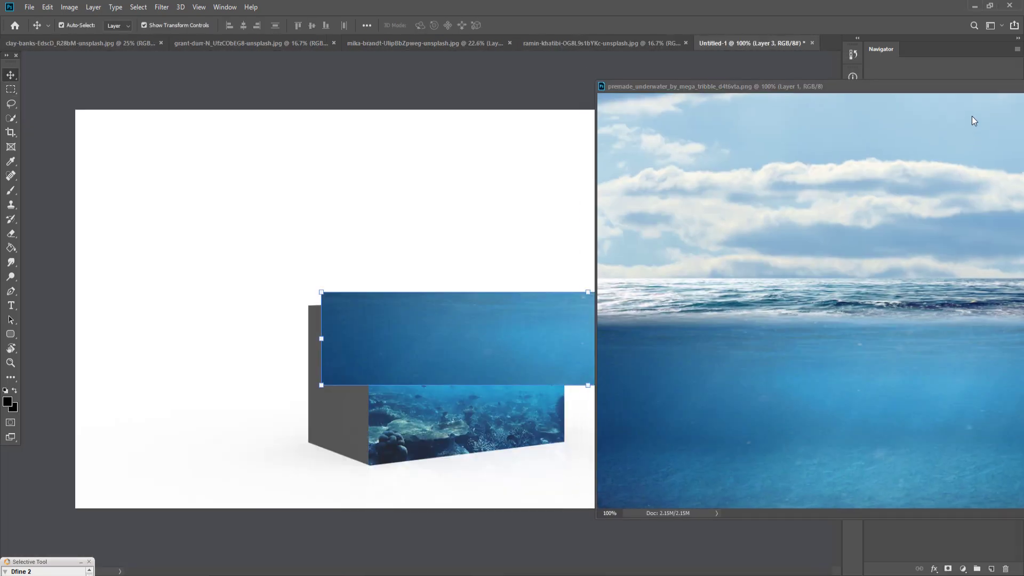
left_click_drag(975, 88, 830, 240)
left_click(468, 312)
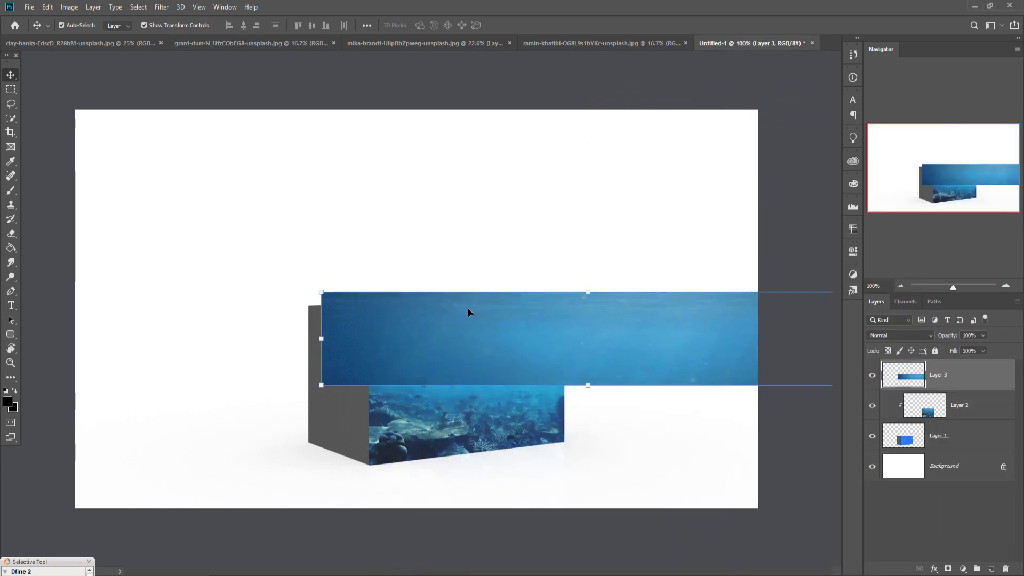
Step: Fit Layer 3 to the front-face width and stretch it to about 117% height over the coral
left_click_drag(329, 342, 590, 343)
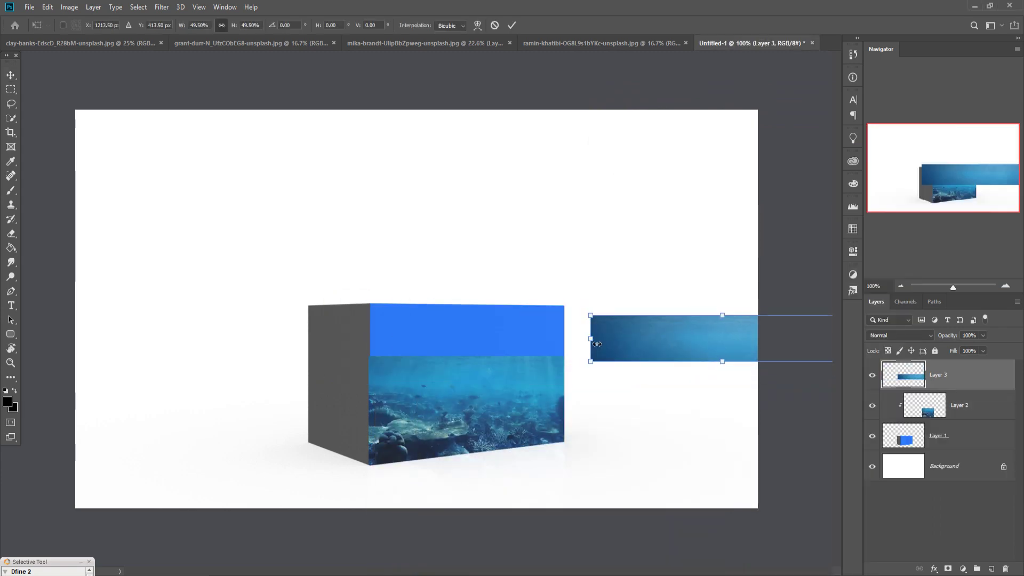
mouse_move(685, 341)
left_mouse_down()
mouse_move(431, 334)
mouse_move(473, 303)
left_mouse_up()
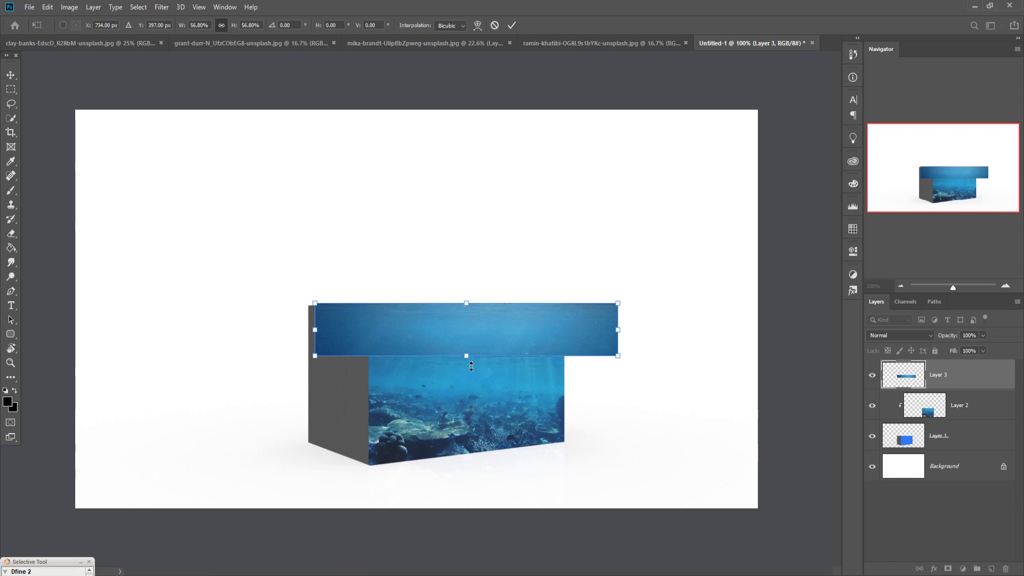
left_click_drag(471, 366, 471, 407)
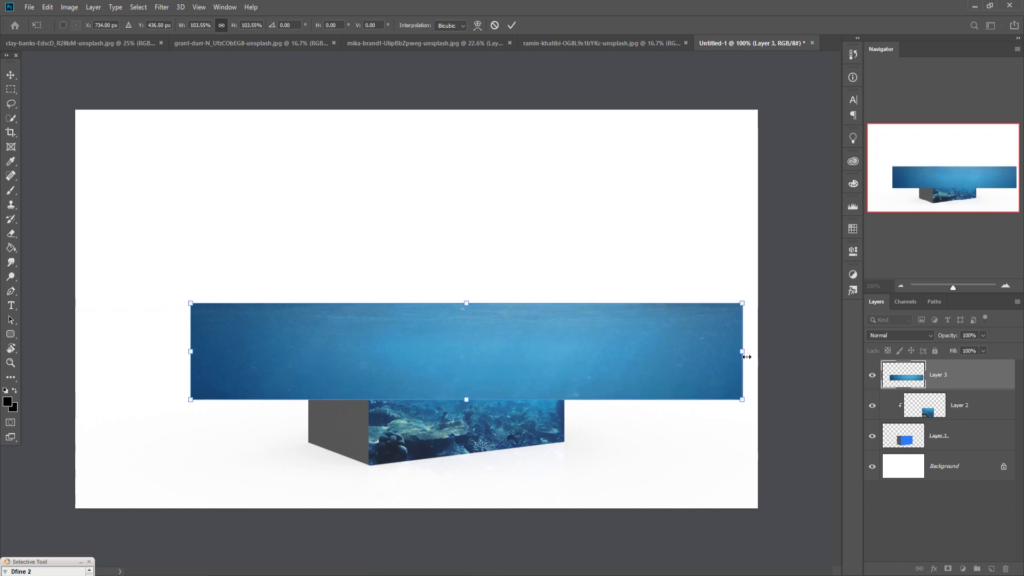
left_click_drag(743, 354, 572, 360)
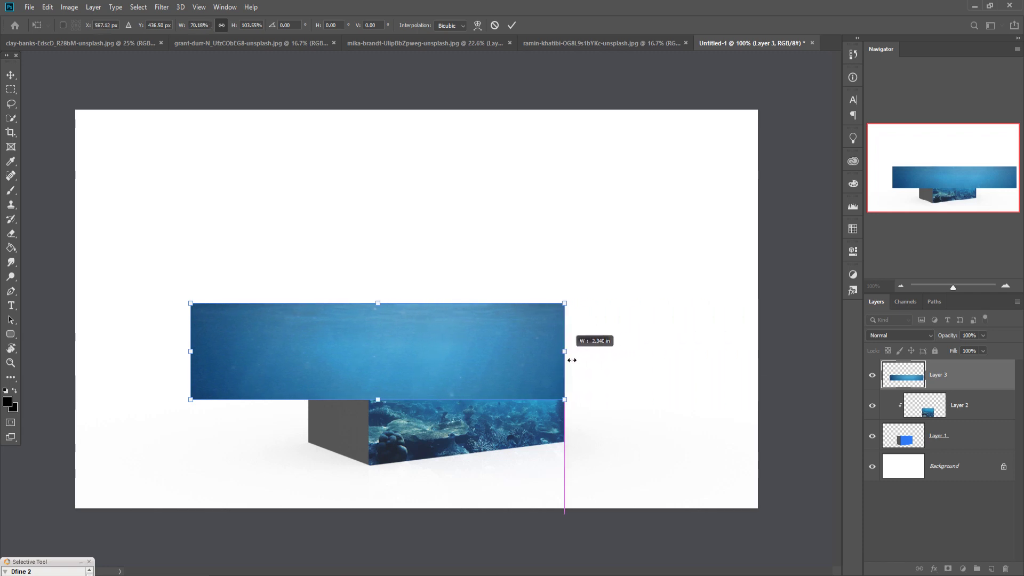
left_click_drag(190, 359, 368, 364)
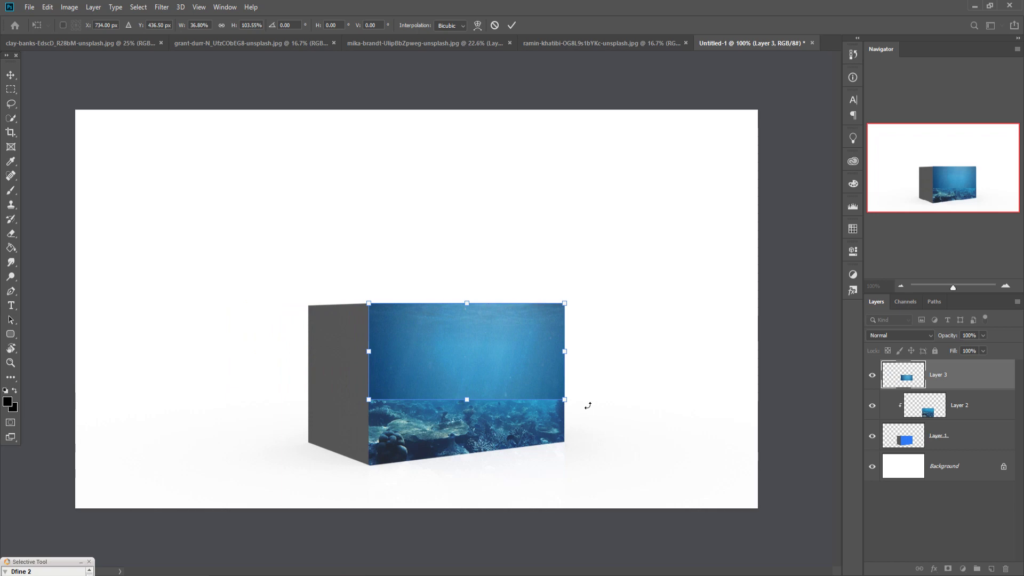
left_click(512, 25)
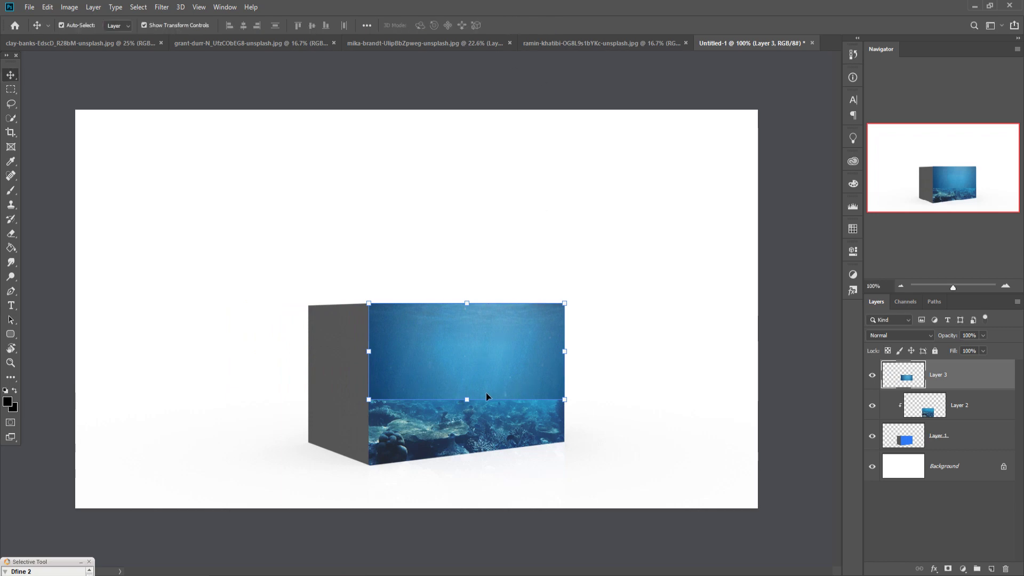
left_click_drag(474, 405, 474, 421)
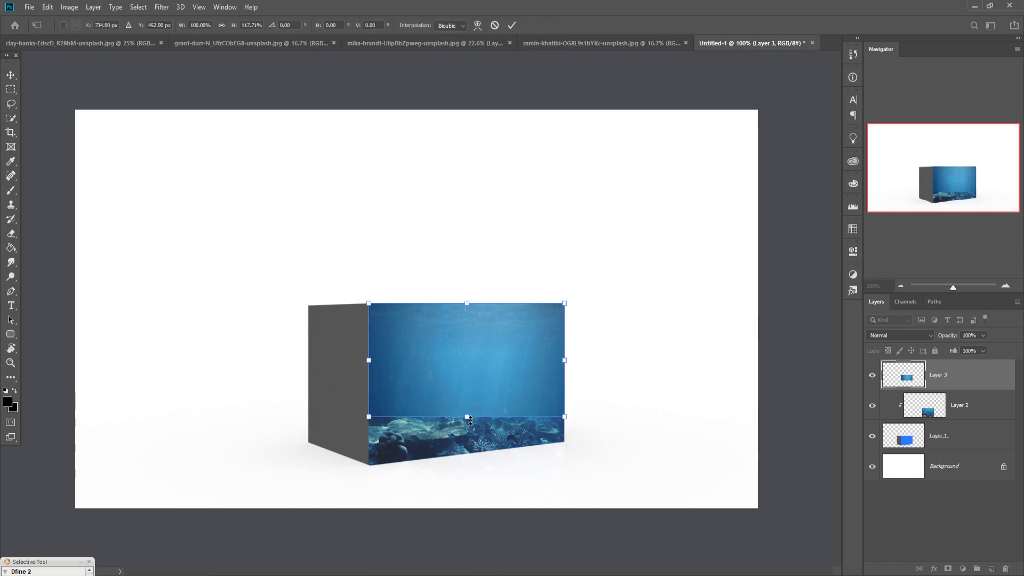
left_click(512, 25)
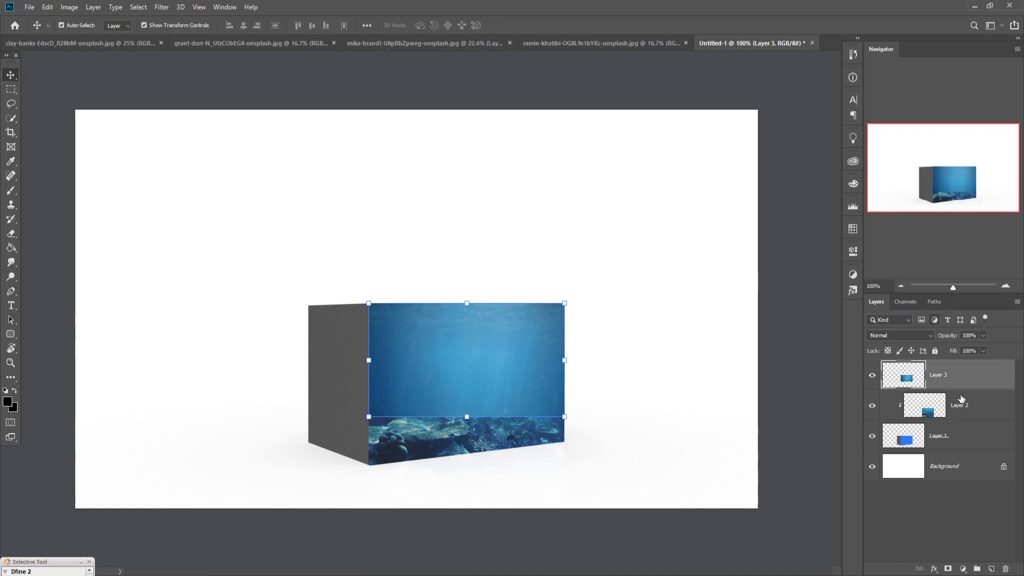
Step: Add a layer mask to the open-water Layer 3 and pick the Brush tool
left_click(992, 569)
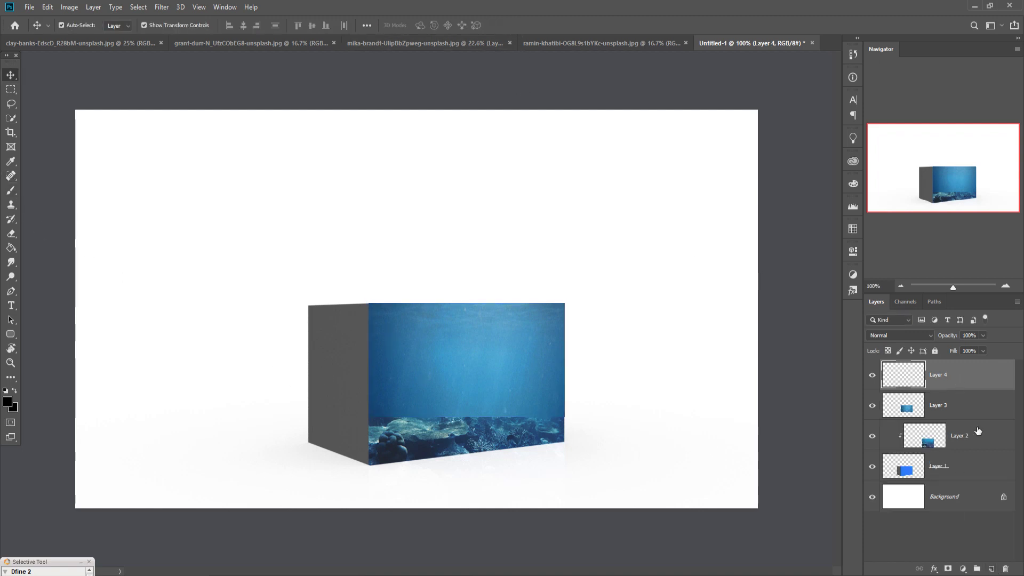
key("Delete")
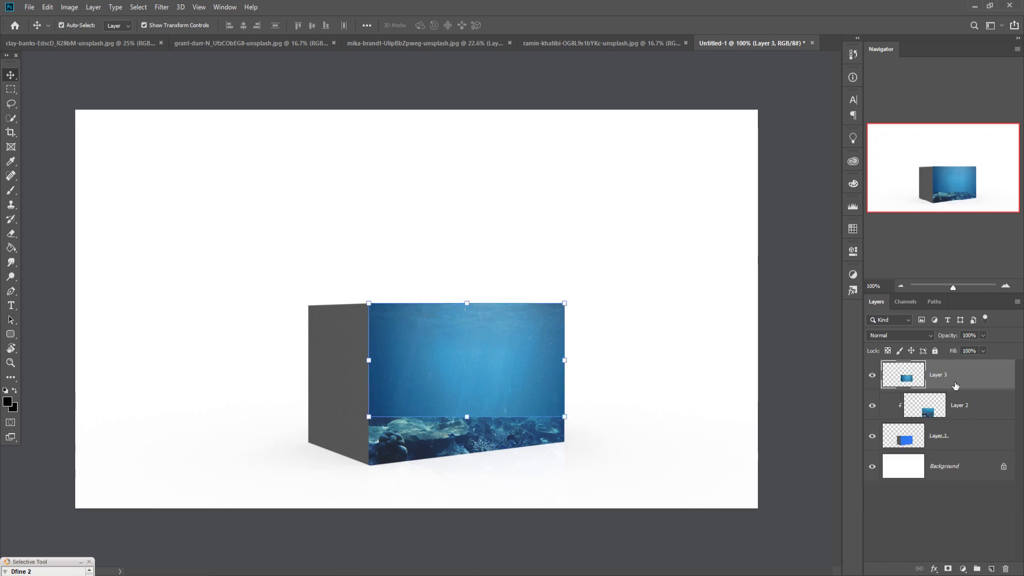
left_click(949, 569)
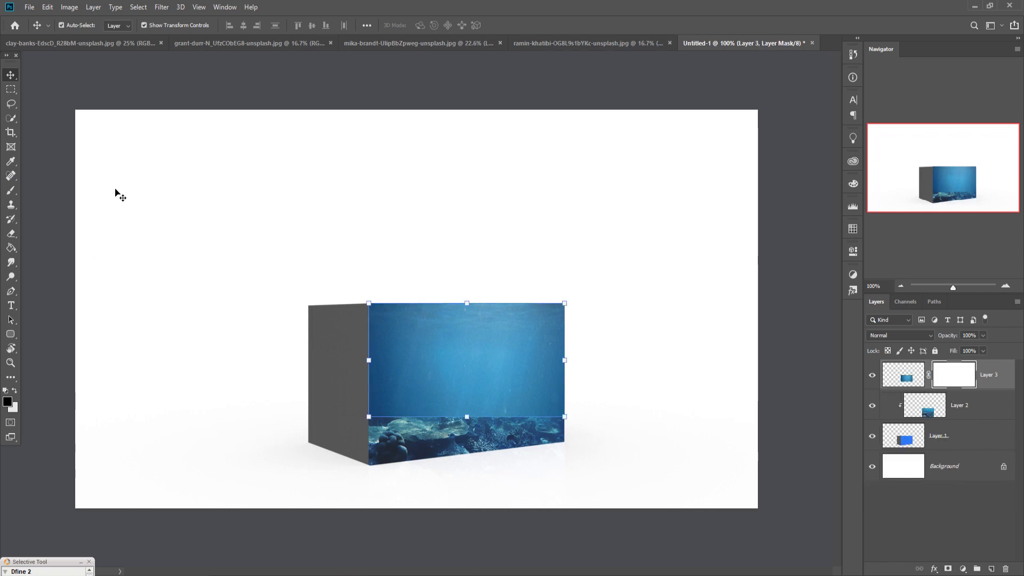
left_click(11, 191)
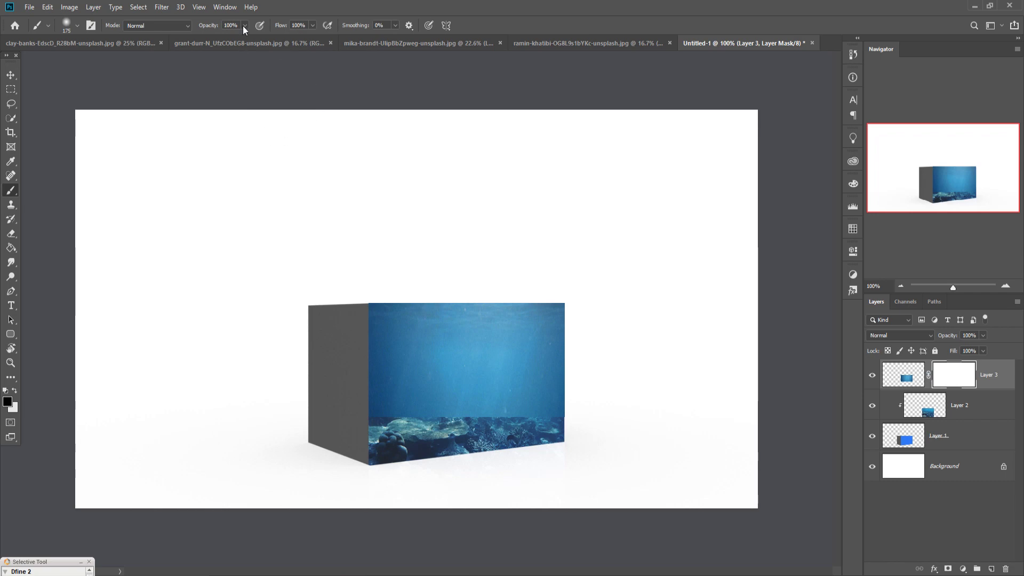
key("ctrl+plus")
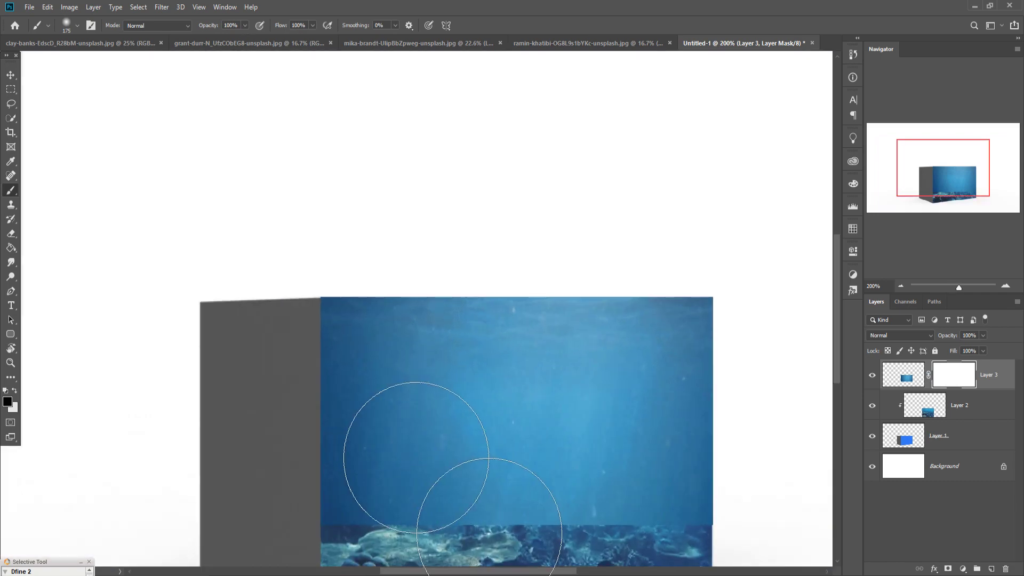
left_click_drag(458, 450, 458, 251)
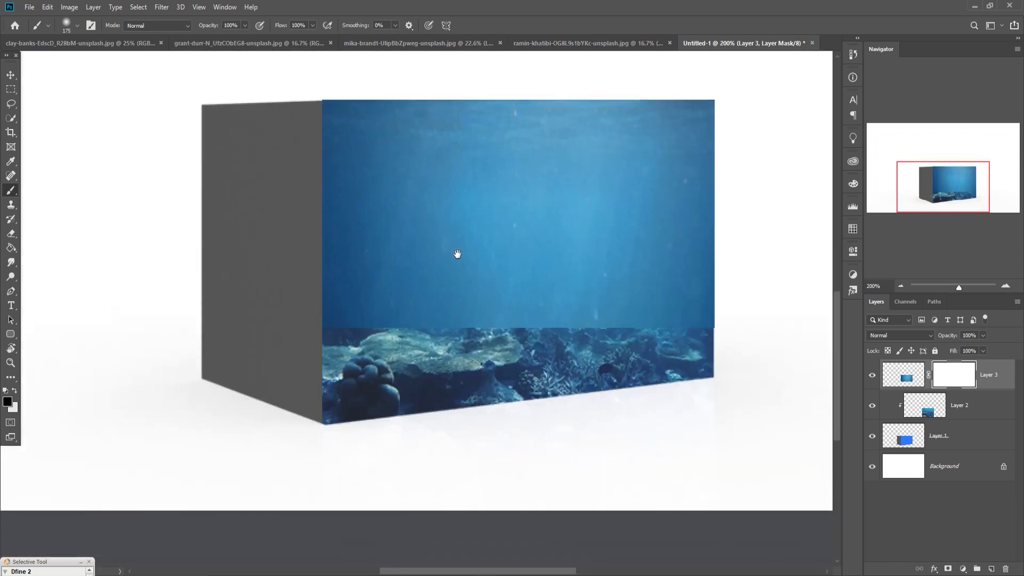
Step: Clip Layer 3 to the box and paint black along the seam with a smaller brush
right_click(1005, 380)
left_click(900, 320)
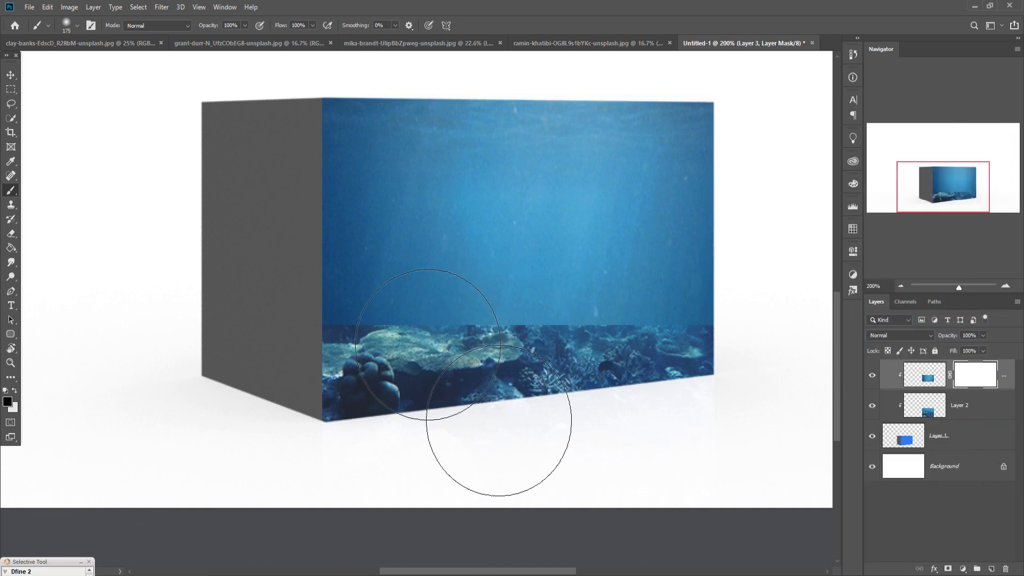
key("bracketleft")
key("bracketleft")
key("bracketleft")
left_click(368, 314)
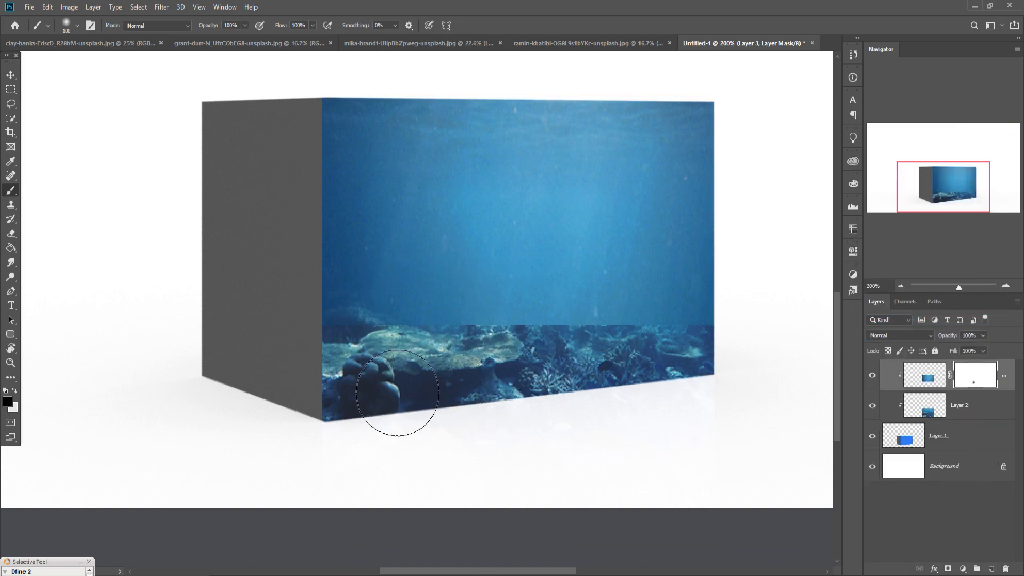
mouse_move(400, 401)
left_mouse_down()
mouse_move(548, 402)
mouse_move(707, 385)
left_mouse_up()
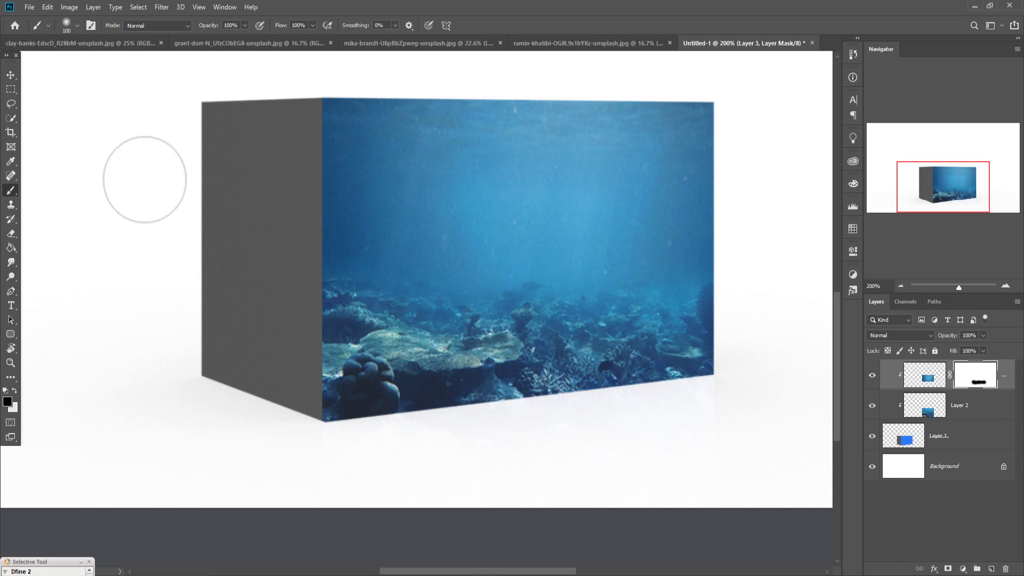
left_click(11, 74)
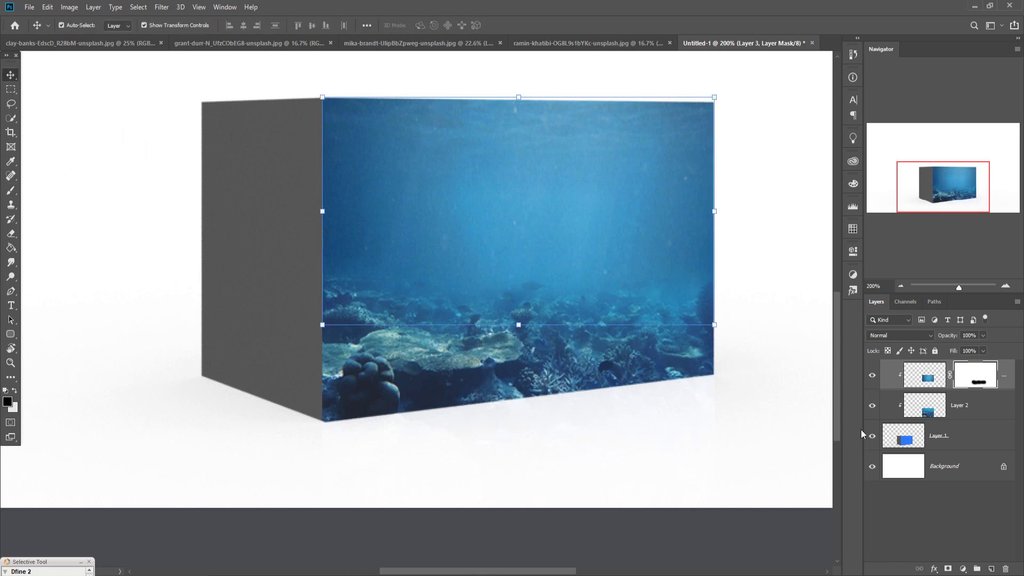
Step: Merge the coral Layer 2 down into the open-water layer
left_click(990, 407)
right_click(990, 406)
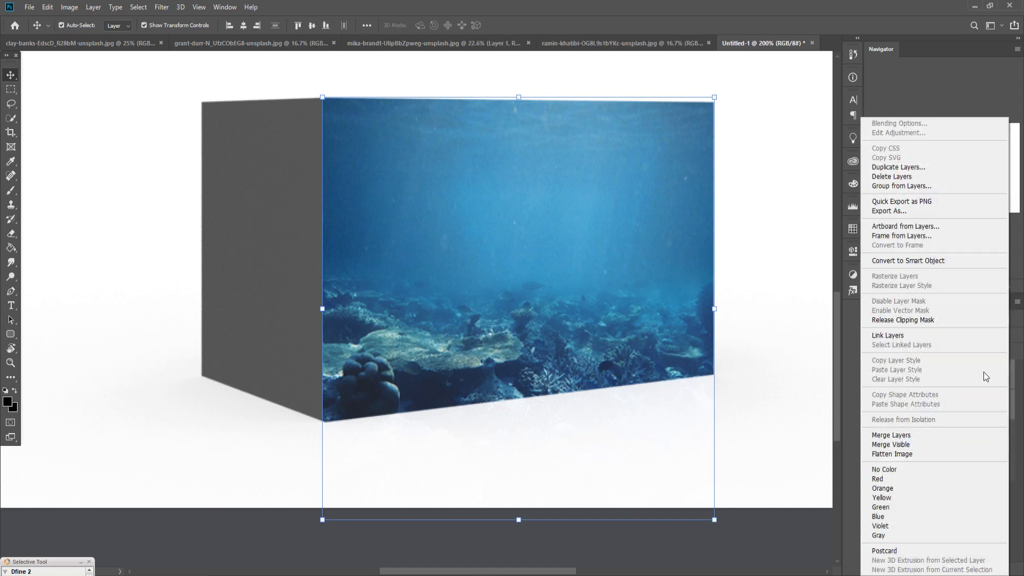
left_click(926, 434)
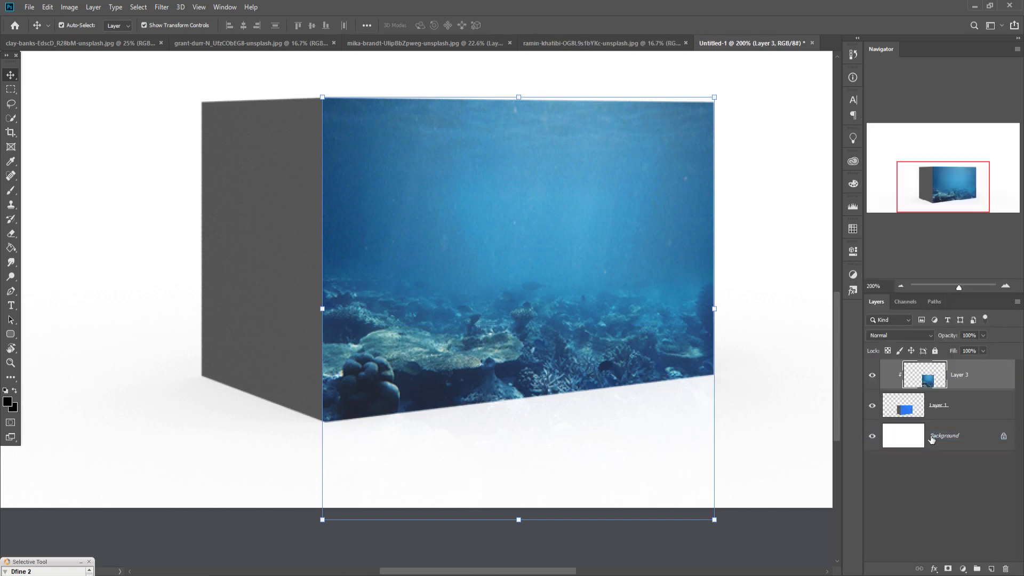
Step: Duplicate the merged layer as Layer 3 copy over the box's left face, then start Camera Raw Filter
right_click(983, 377)
left_click(855, 169)
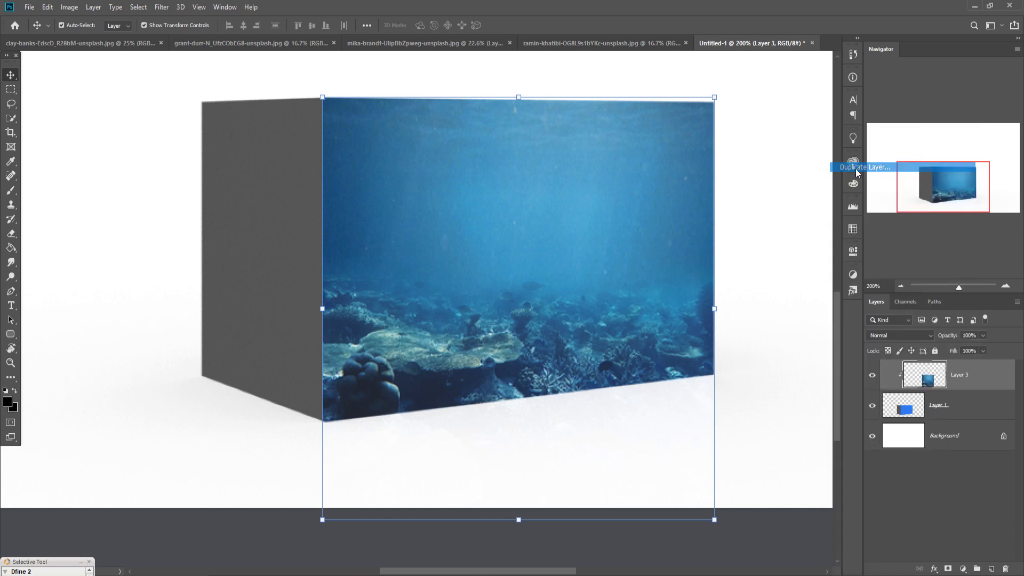
left_click(609, 161)
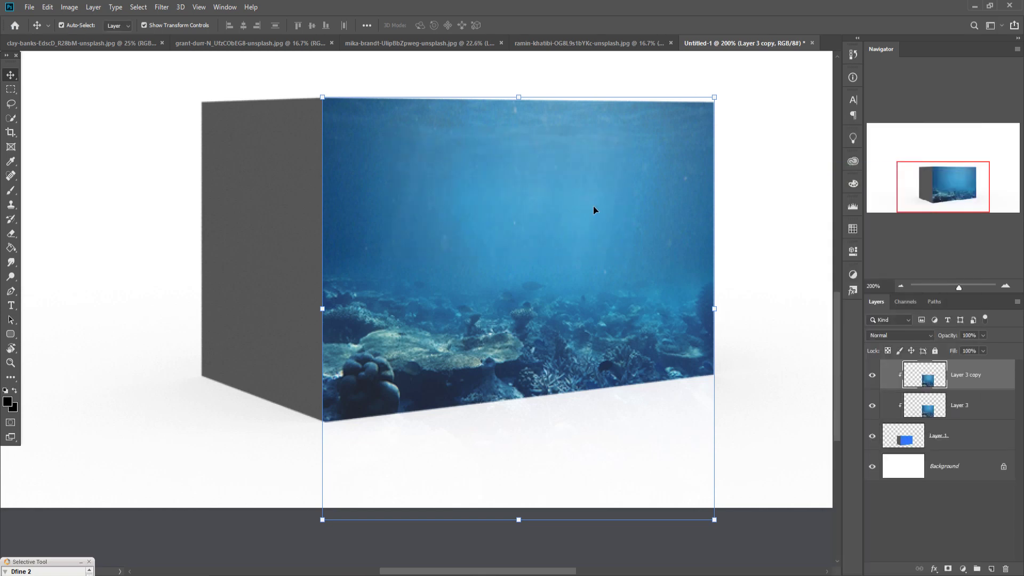
left_click_drag(583, 209, 190, 209)
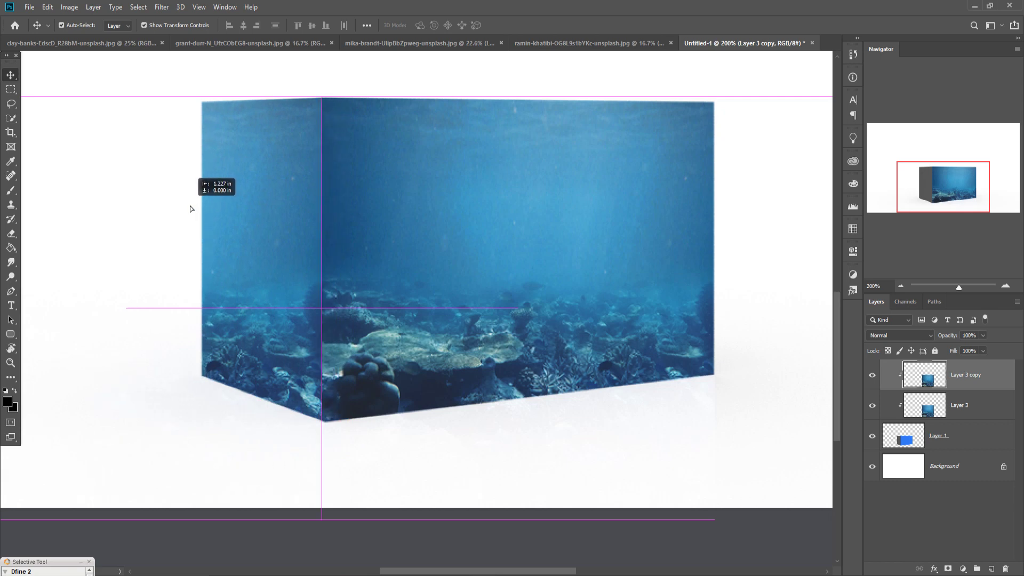
left_click_drag(190, 205, 190, 206)
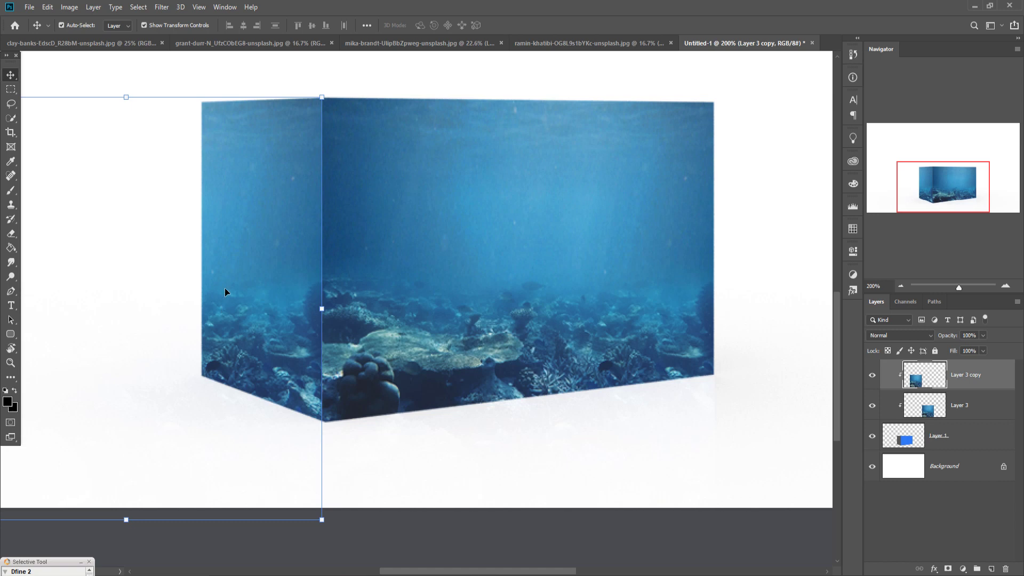
left_click(162, 7)
left_click(176, 73)
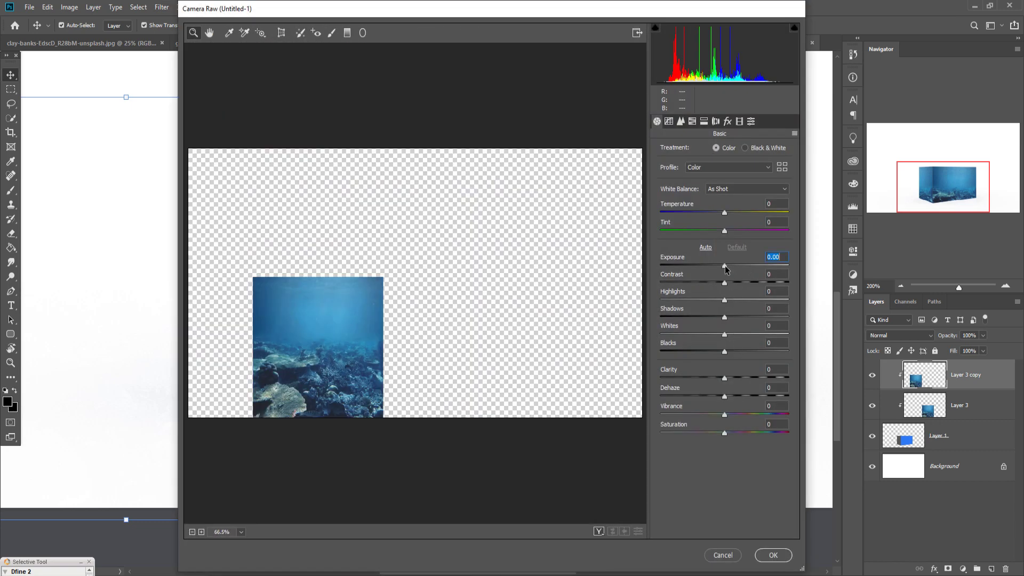
Step: Set Camera Raw Exposure to -0.25 and lower the Post Crop Vignetting Amount on the left-face copy
left_click_drag(725, 266, 721, 267)
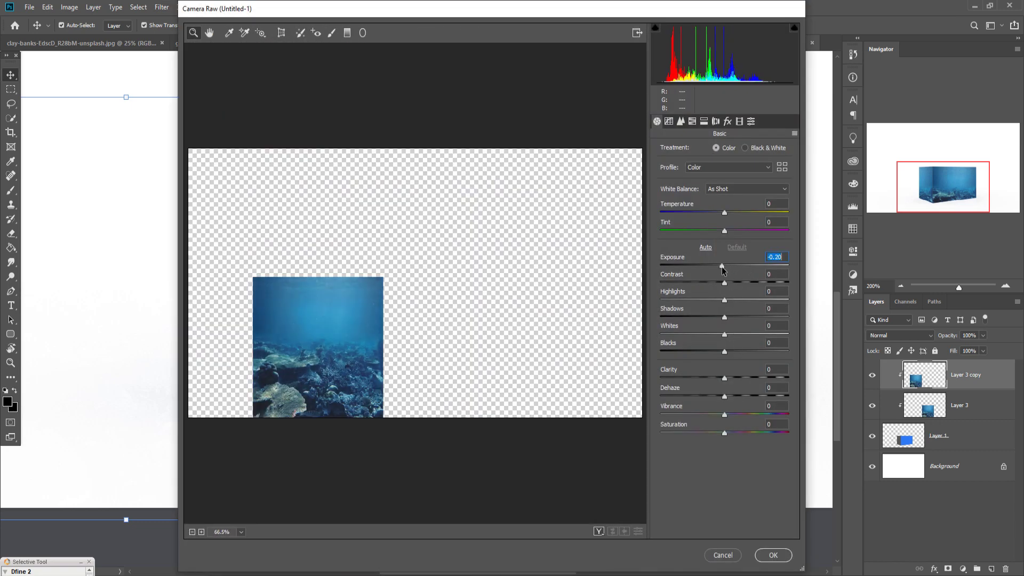
left_click(728, 123)
left_click_drag(724, 265, 706, 267)
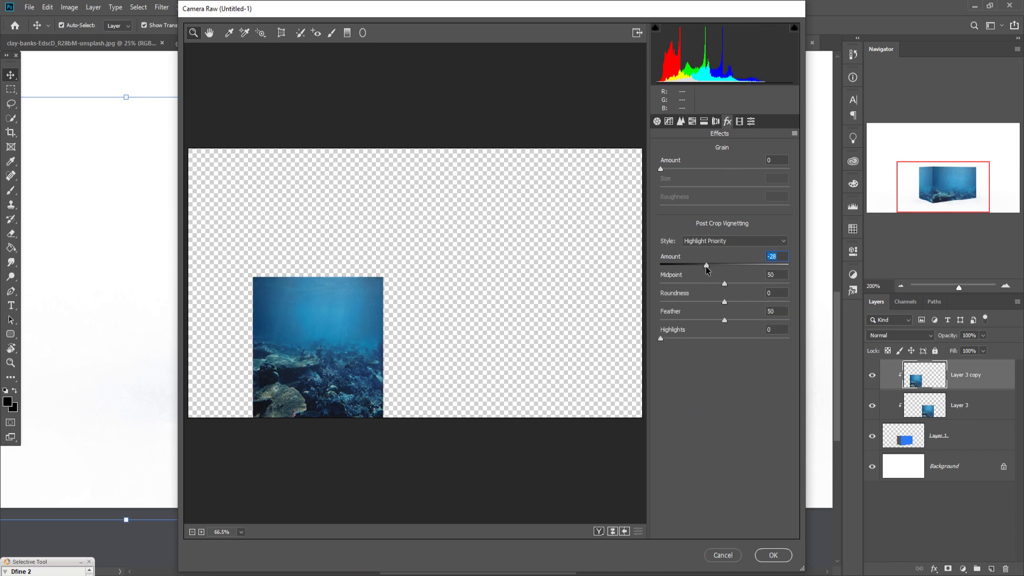
left_click(773, 563)
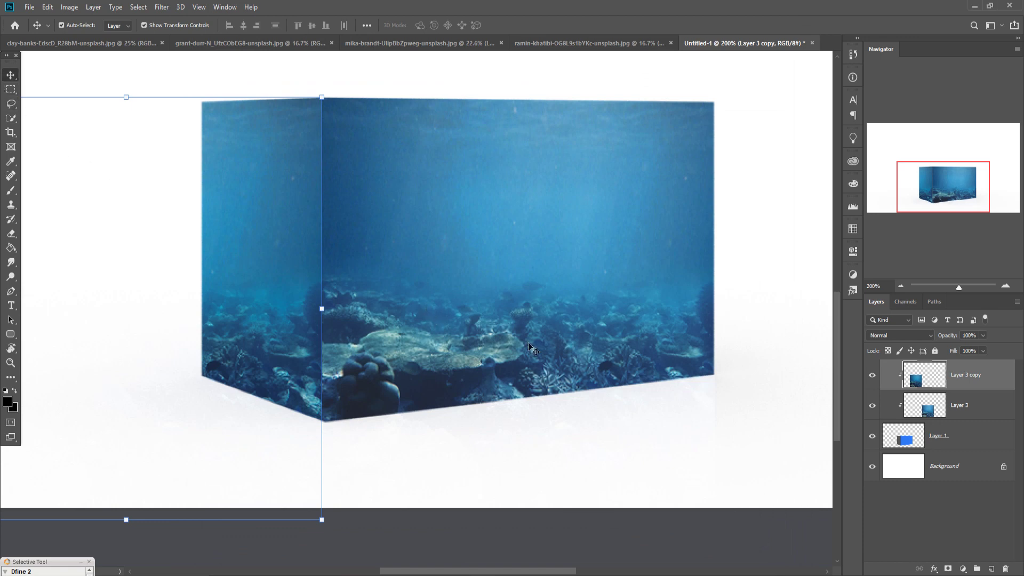
key("ctrl+1")
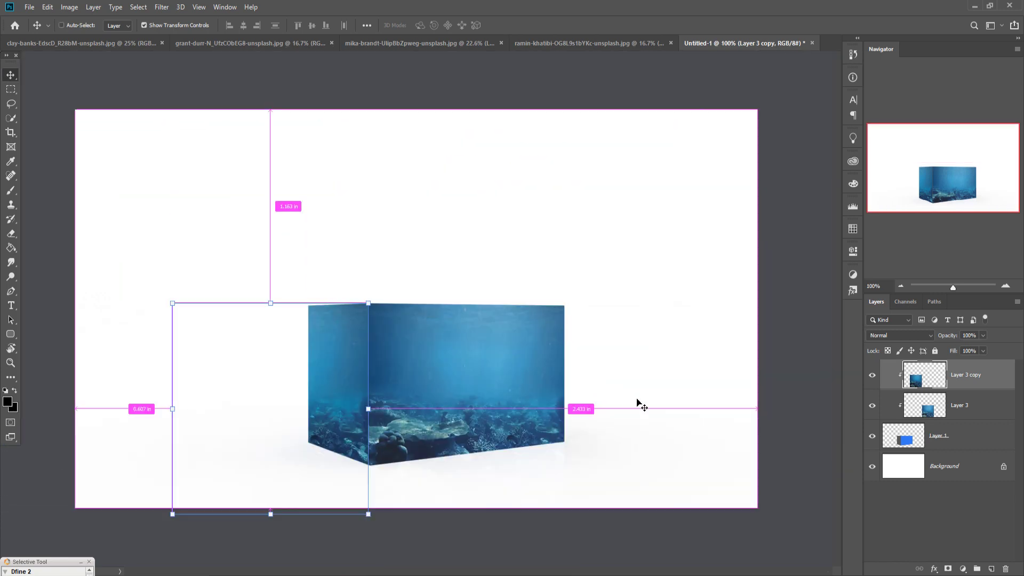
left_click(984, 407, "ctrl")
right_click(984, 380)
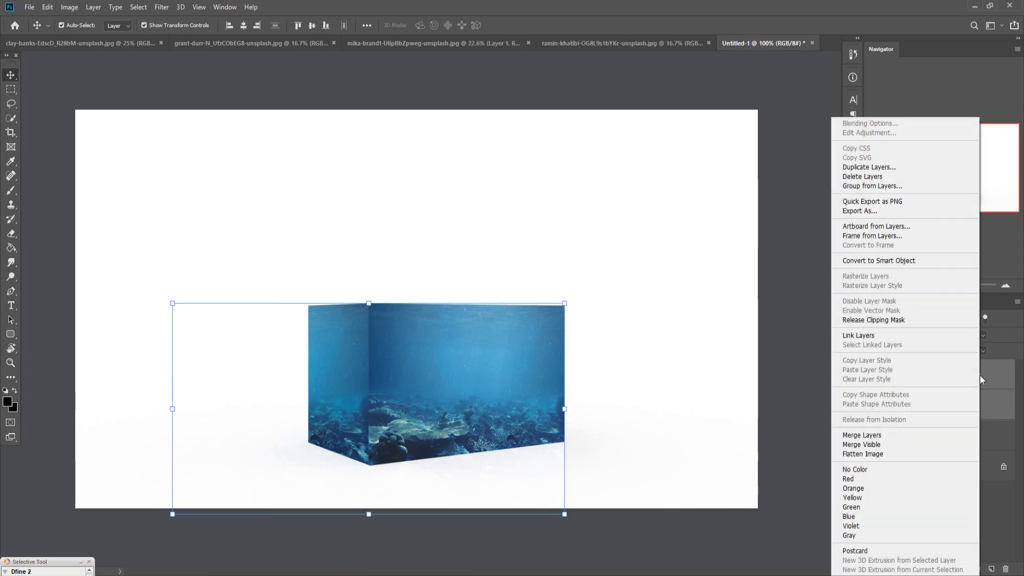
left_click(800, 300)
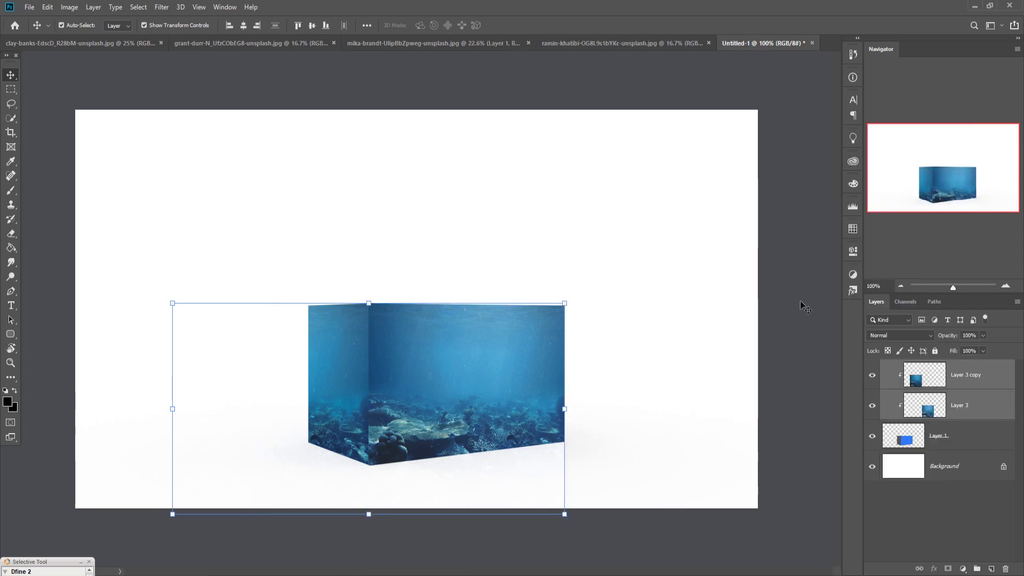
left_click(723, 439)
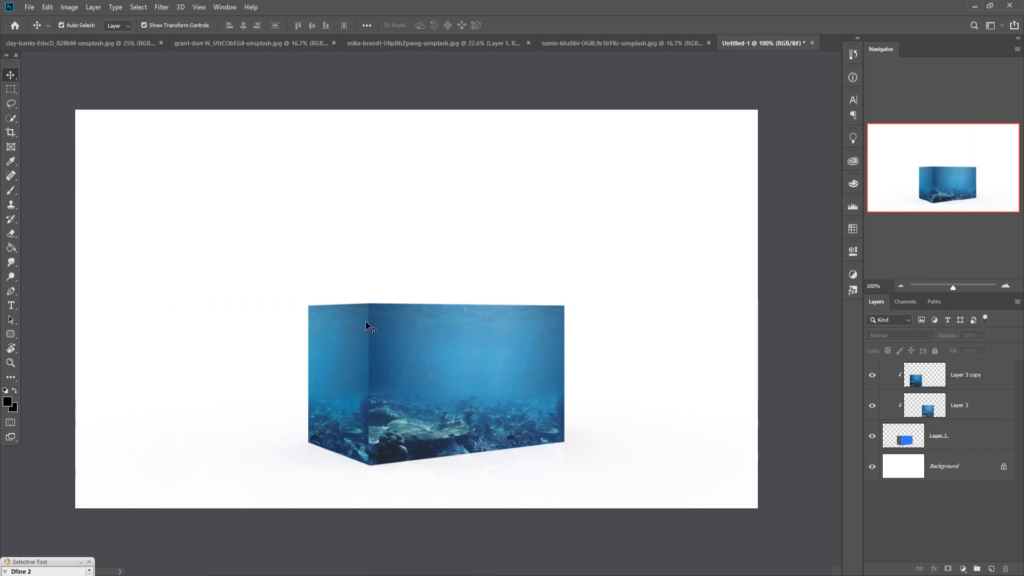
left_click(970, 473)
Step: Paint a soft shadow on new Layer 4 under the box, stretched wider and flatter
left_click(992, 568)
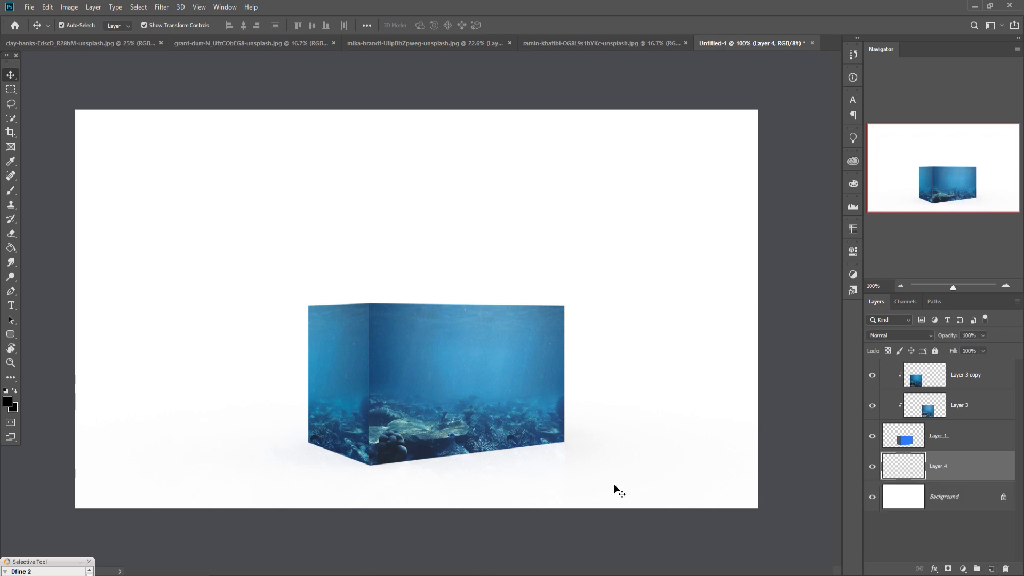
left_click(11, 190)
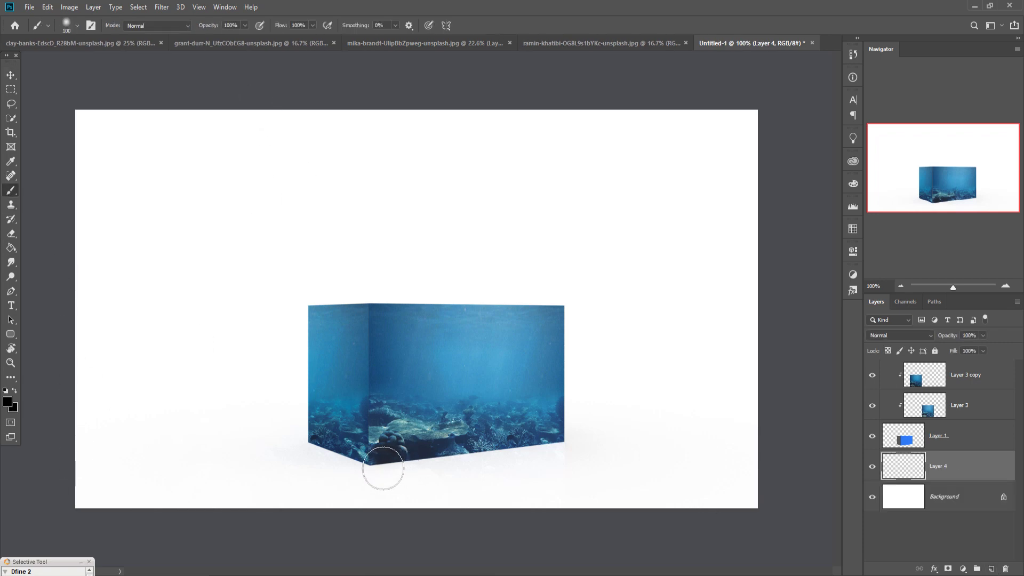
key("bracketright")
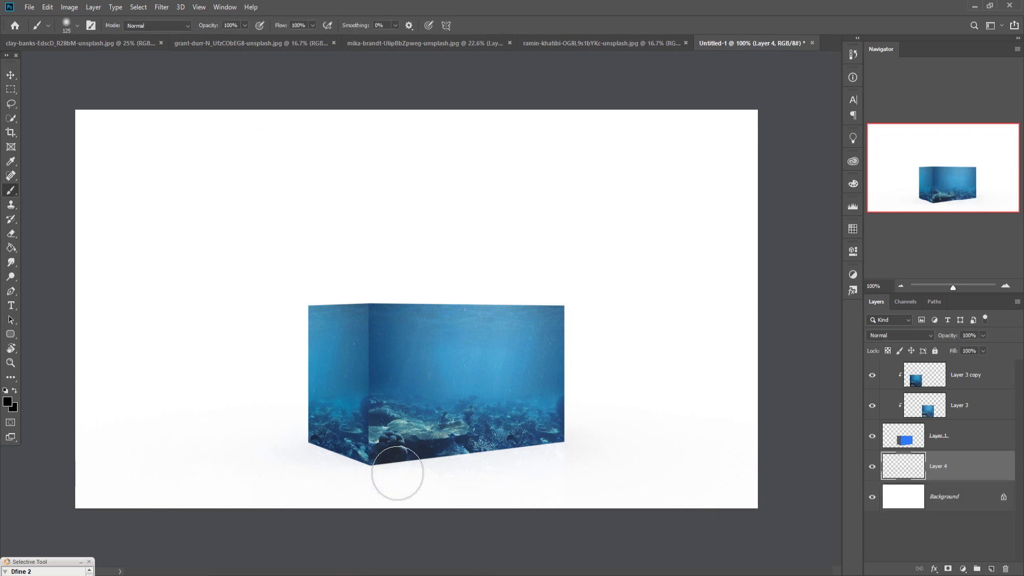
left_click_drag(397, 473, 363, 470)
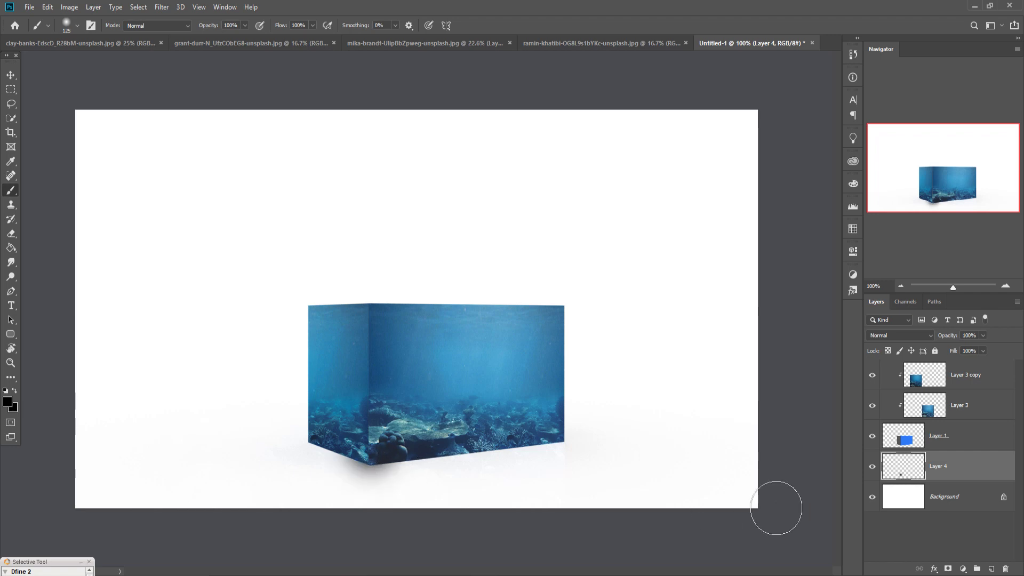
left_click(11, 75)
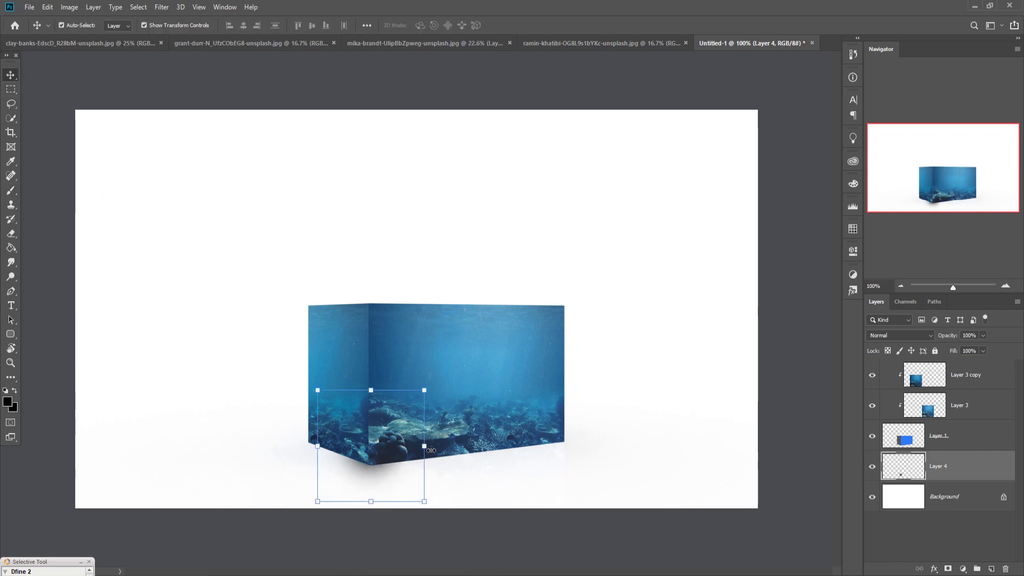
left_click_drag(431, 448, 808, 448)
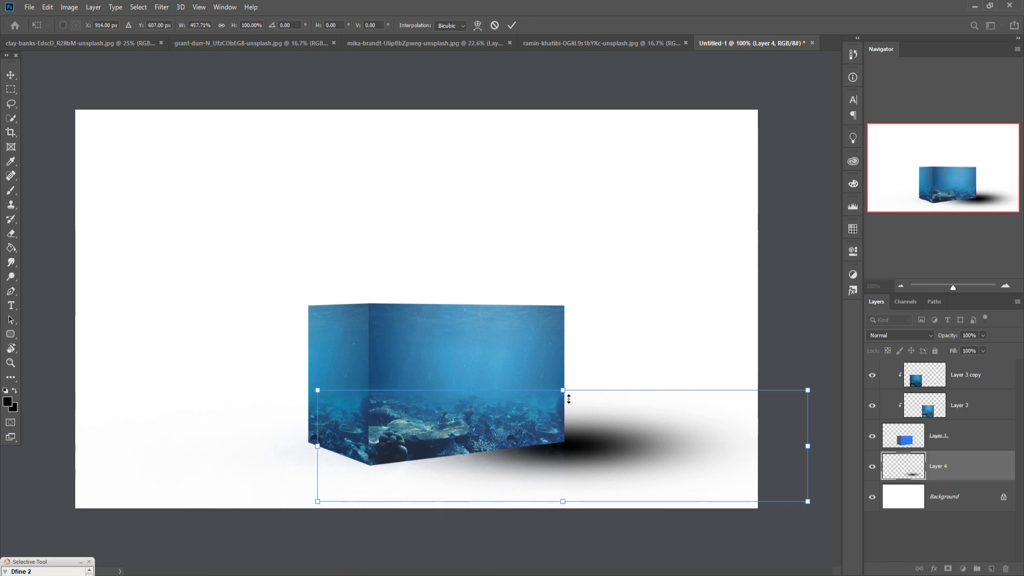
mouse_move(564, 395)
left_mouse_down()
mouse_move(565, 442)
mouse_move(364, 453)
left_mouse_up()
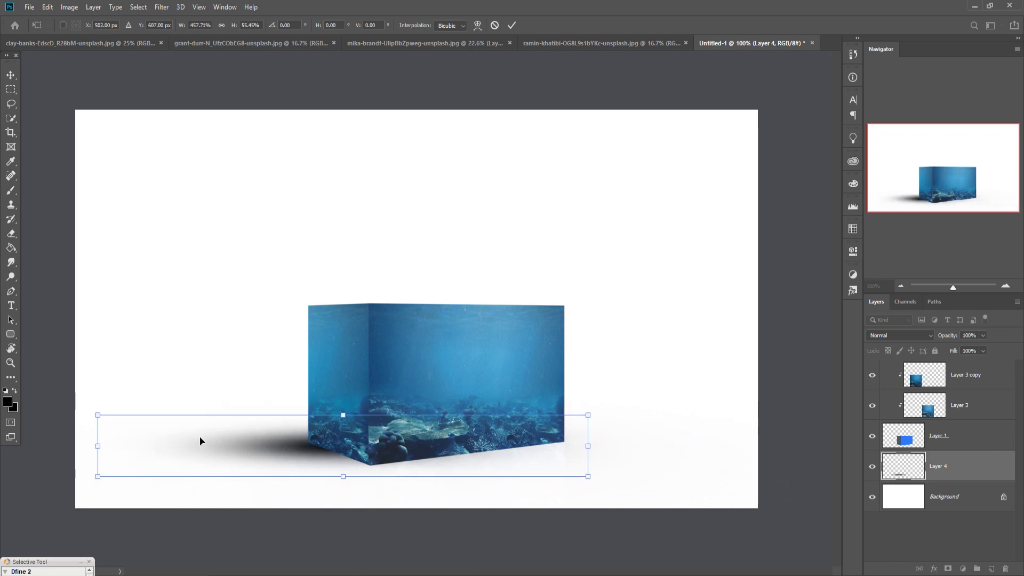
key("Return")
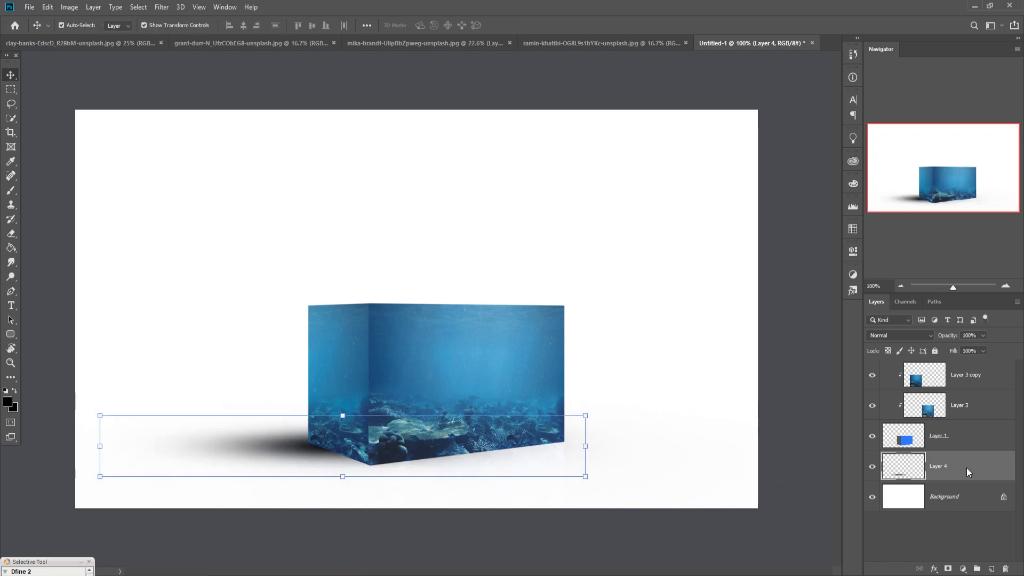
Step: Duplicate the shadow layer twice, offsetting the first copy right and down
right_click(968, 474)
left_click(907, 57)
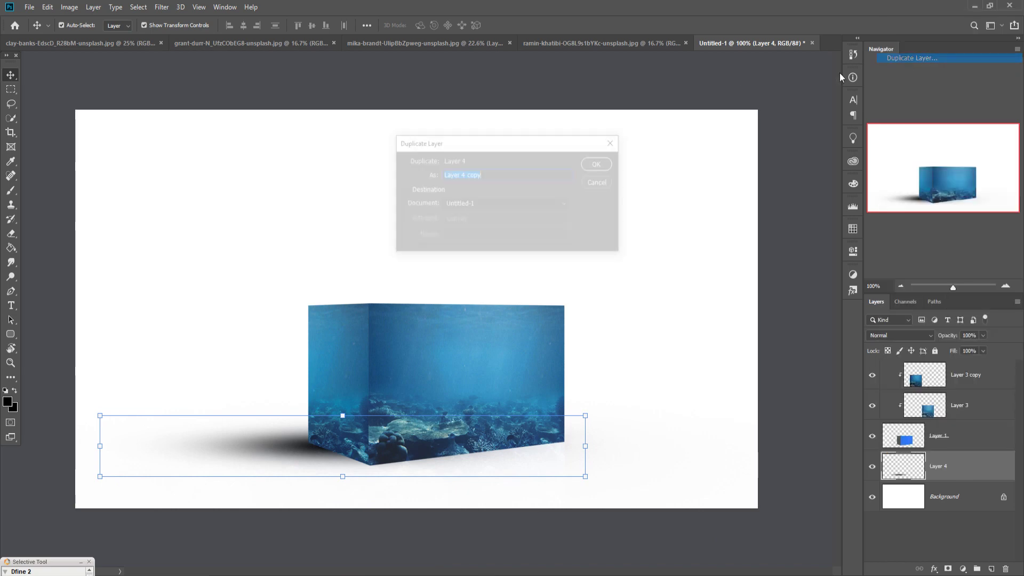
key("Return")
left_click_drag(298, 451, 334, 459)
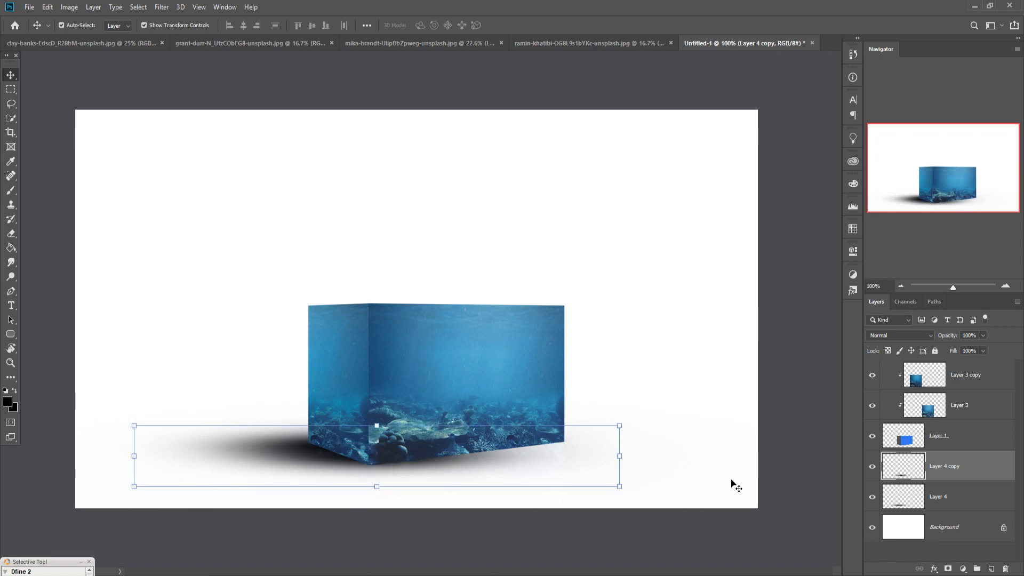
right_click(973, 474)
left_click(912, 67)
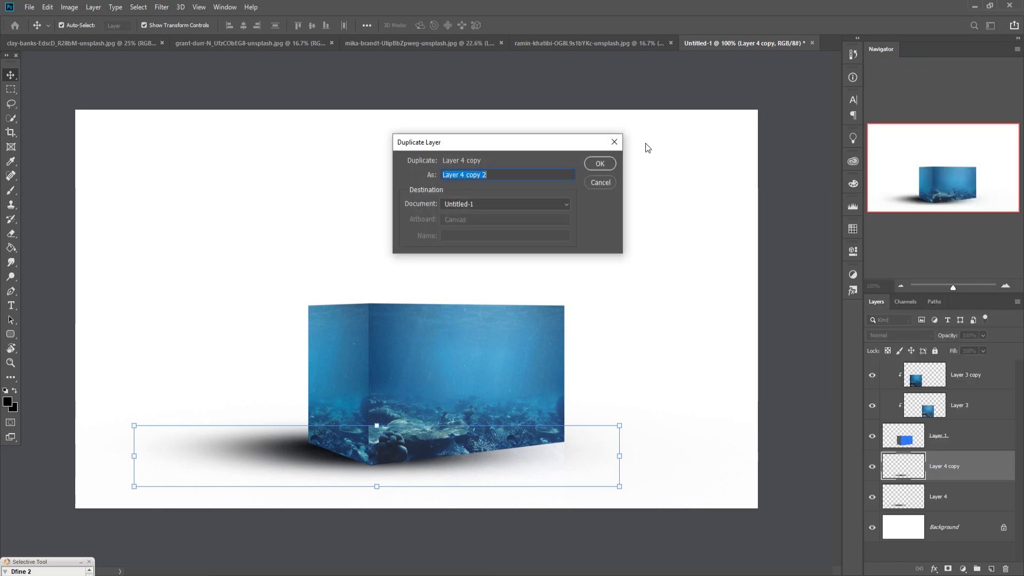
left_click(598, 164)
Step: Narrow a shadow copy and add more duplicates up to Layer 4 copy 4
mouse_move(619, 456)
left_mouse_down()
mouse_move(518, 460)
mouse_move(658, 465)
left_mouse_up()
left_click(599, 164)
right_click(960, 466)
left_click(912, 67)
key("Return")
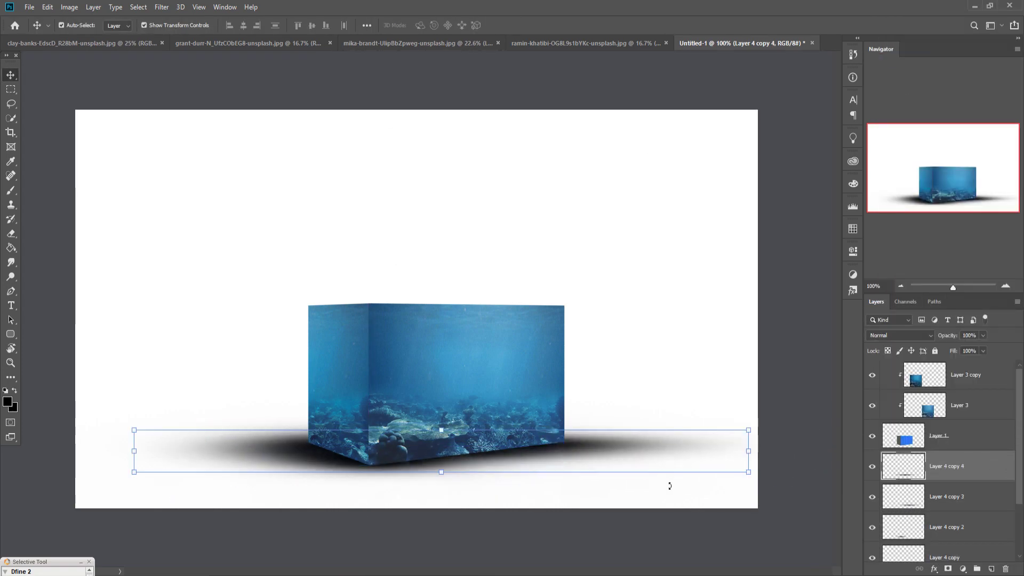
left_click(658, 457)
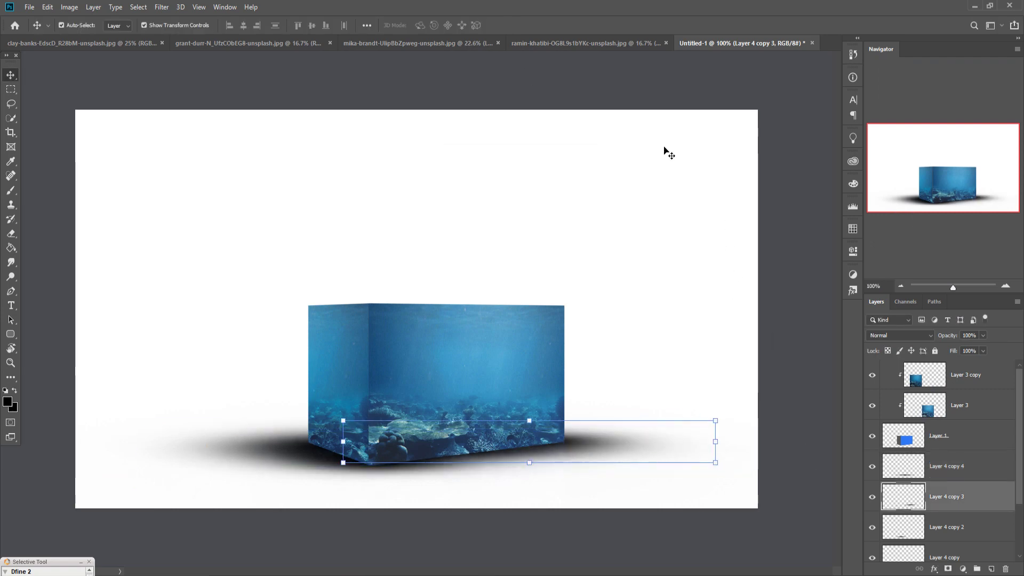
left_click(544, 38)
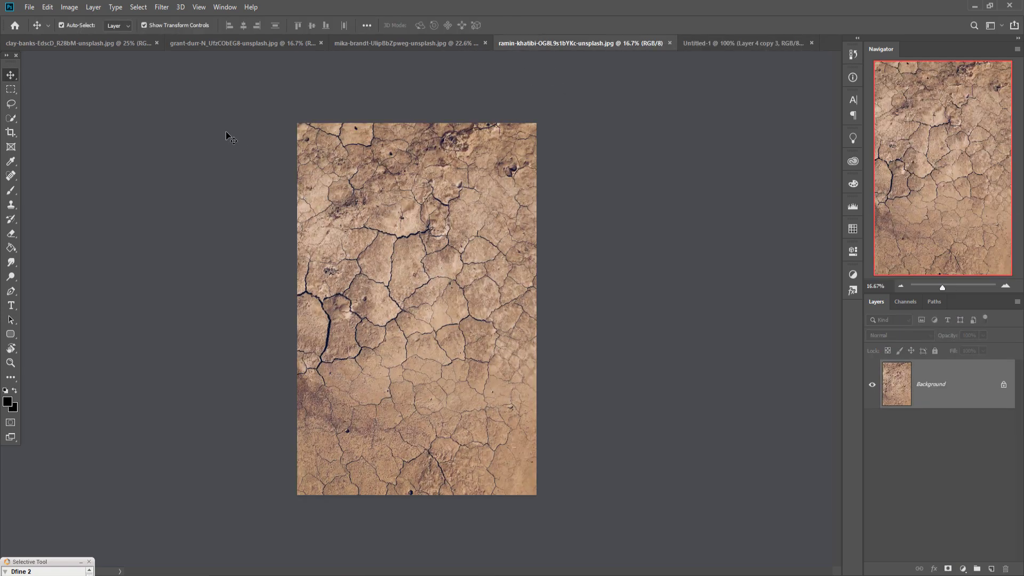
Step: Copy a marquee-selected strip from the top of the cracked-earth image into Untitled-1 as Layer 5
left_click(405, 43)
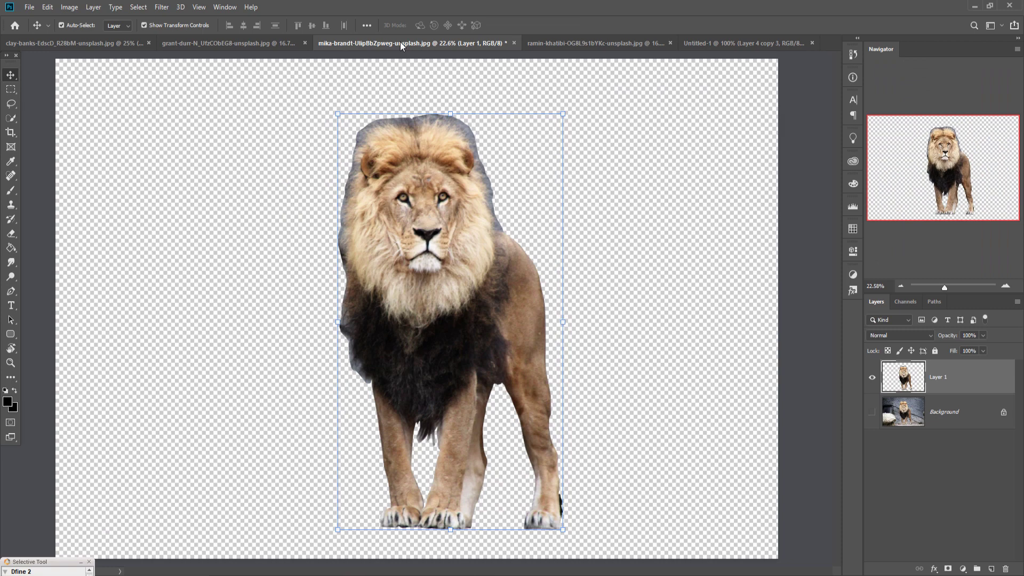
left_click(598, 44)
left_click(10, 89)
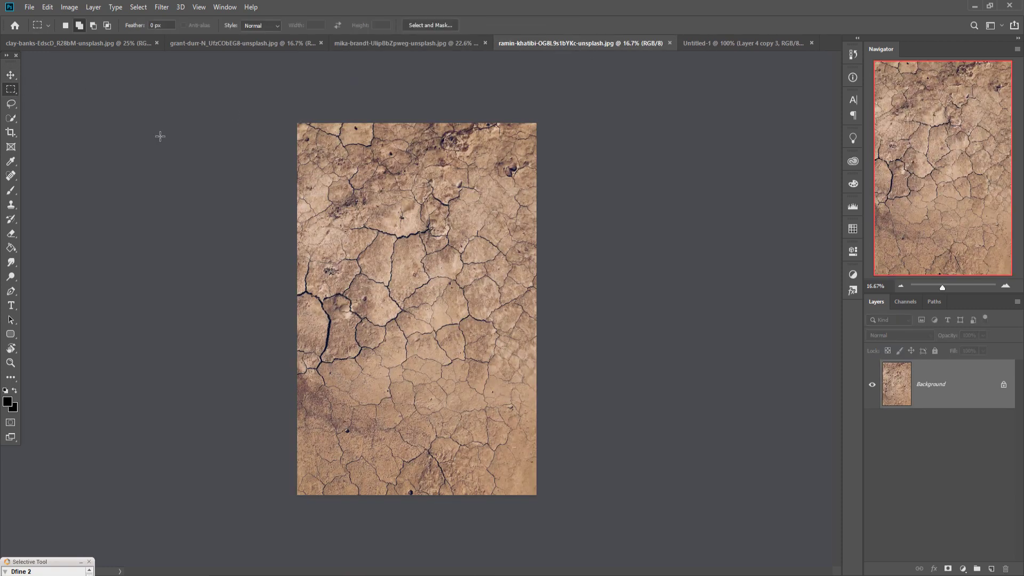
left_click_drag(297, 124, 544, 178)
key("v")
left_click_drag(589, 44, 588, 72)
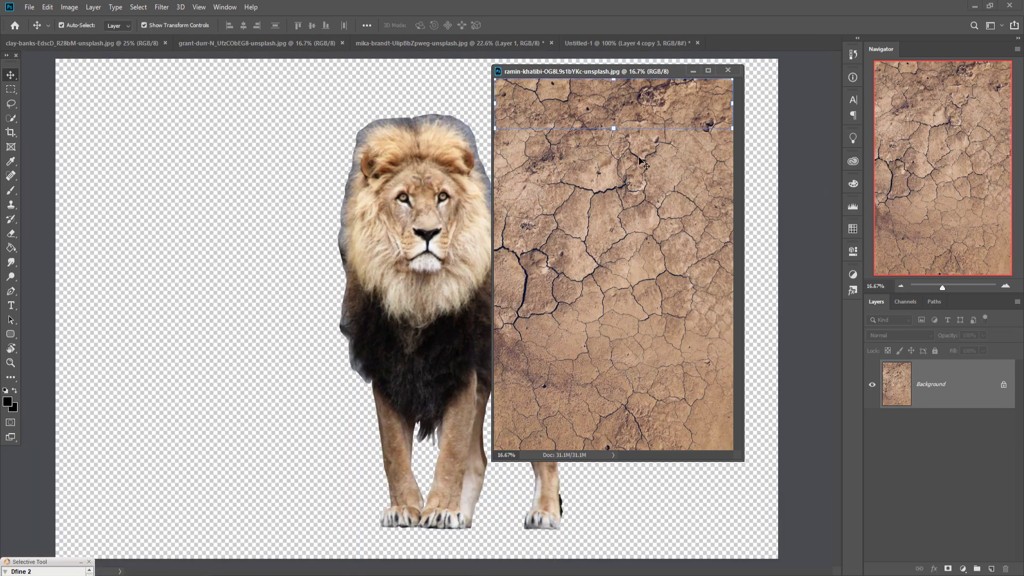
left_click(624, 46)
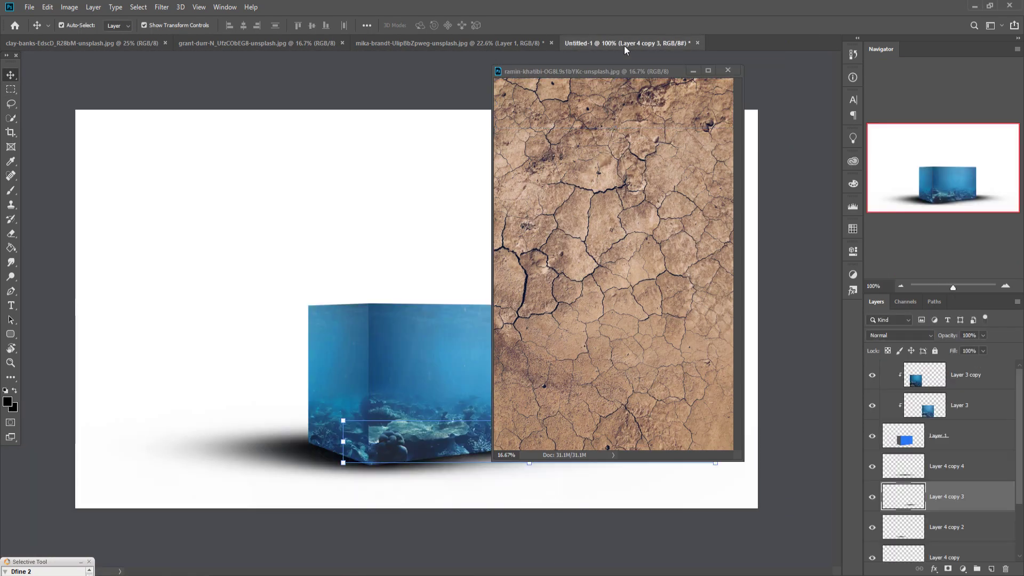
left_click(615, 95)
left_click_drag(616, 95, 460, 322)
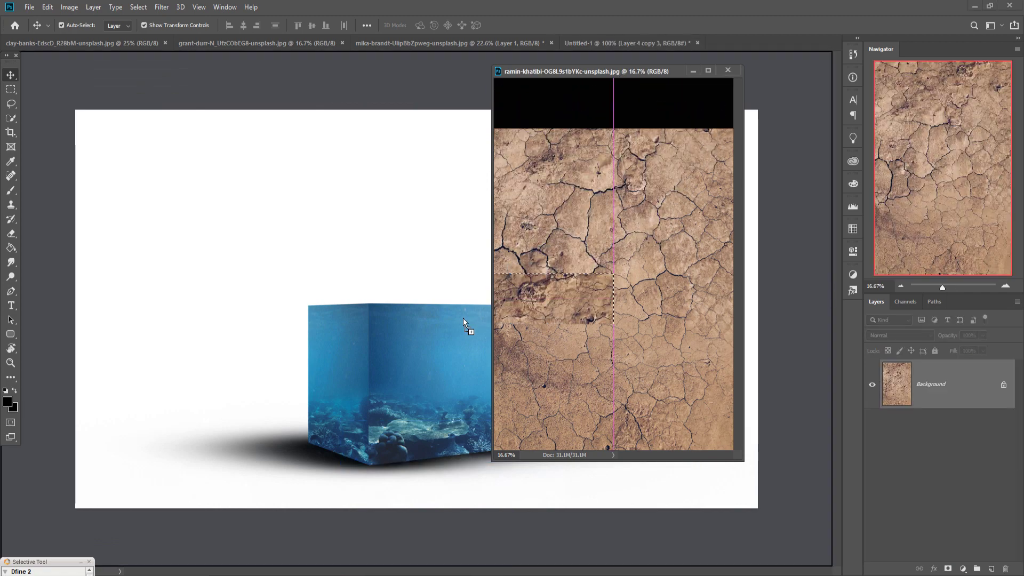
left_click(693, 72)
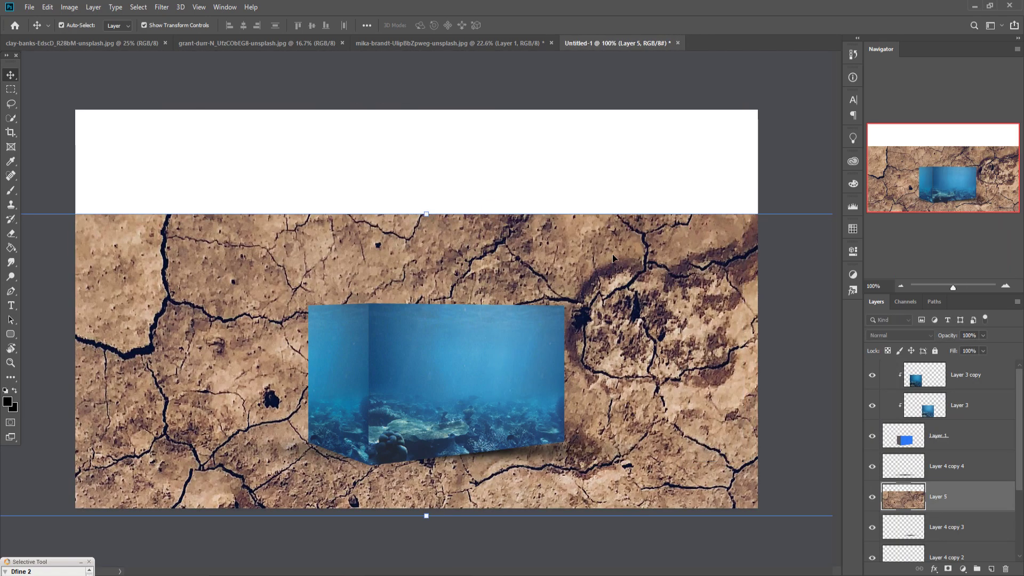
Step: Place Layer 5 above the box layers, sizing the earth strip across the box's top, taller
mouse_move(435, 218)
left_mouse_down()
mouse_move(427, 480)
mouse_move(494, 278)
mouse_move(601, 262)
left_mouse_up()
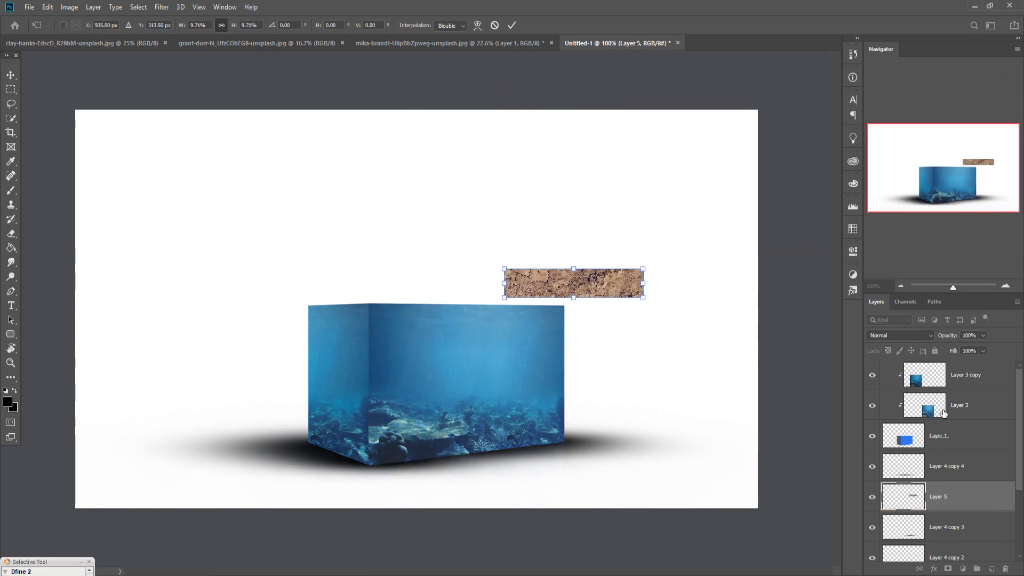
mouse_move(939, 497)
left_mouse_down()
mouse_move(973, 378)
mouse_move(939, 368)
left_mouse_up()
left_click_drag(621, 287, 482, 322)
key("Down")
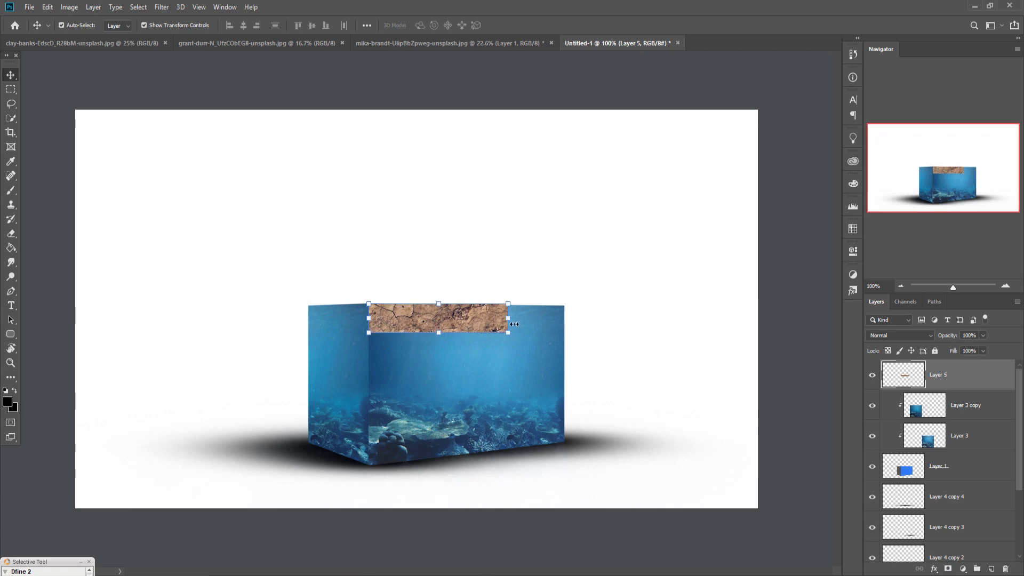
left_click_drag(514, 324, 566, 324)
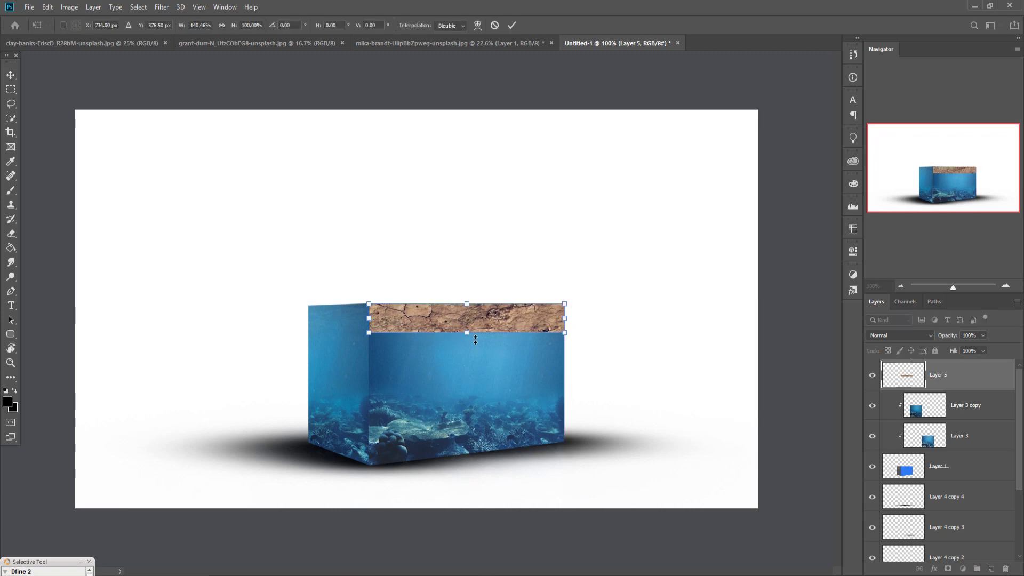
left_click_drag(473, 337, 471, 347)
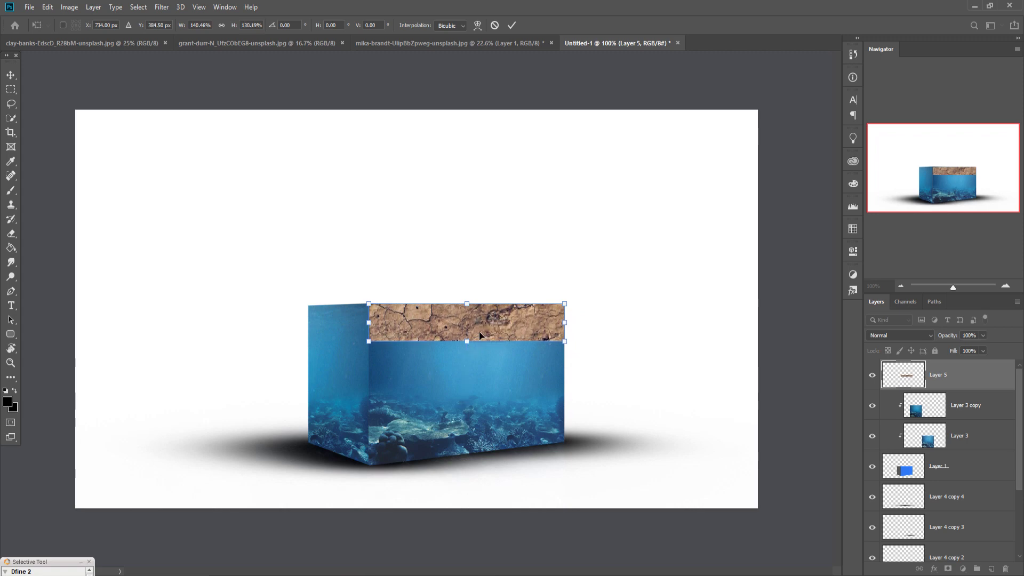
left_click(512, 25)
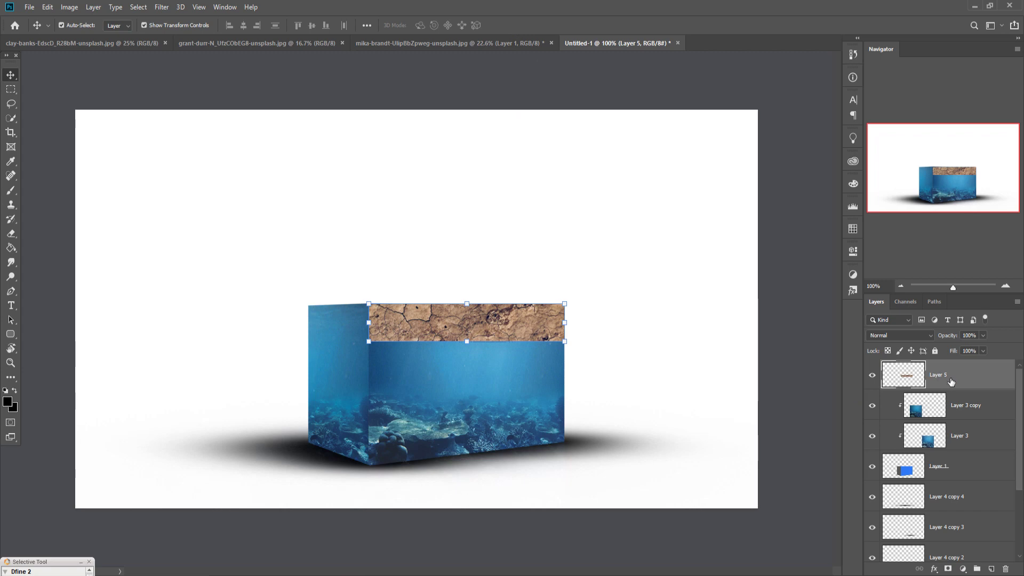
key("ctrl+plus")
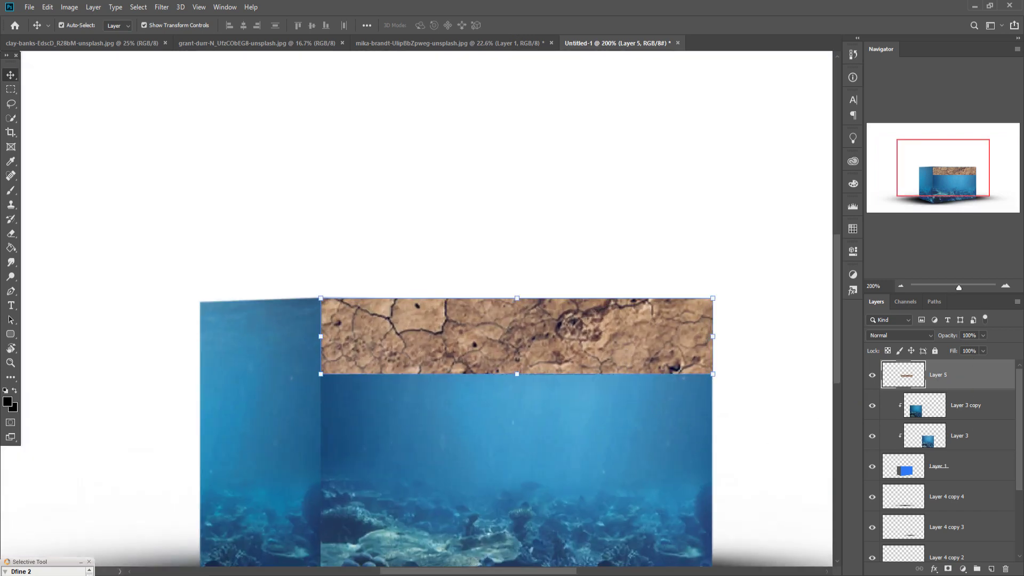
Step: Mask Layer 5 and paint black with a shrinking soft brush along the earth strip's lower edge
left_click(949, 570)
left_click(11, 190)
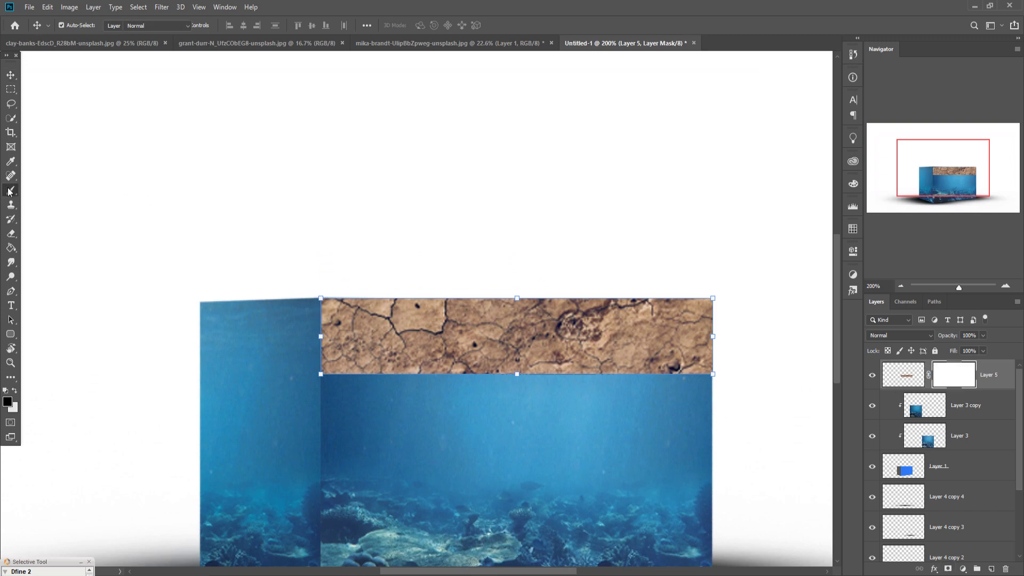
key("bracketleft")
key("bracketleft")
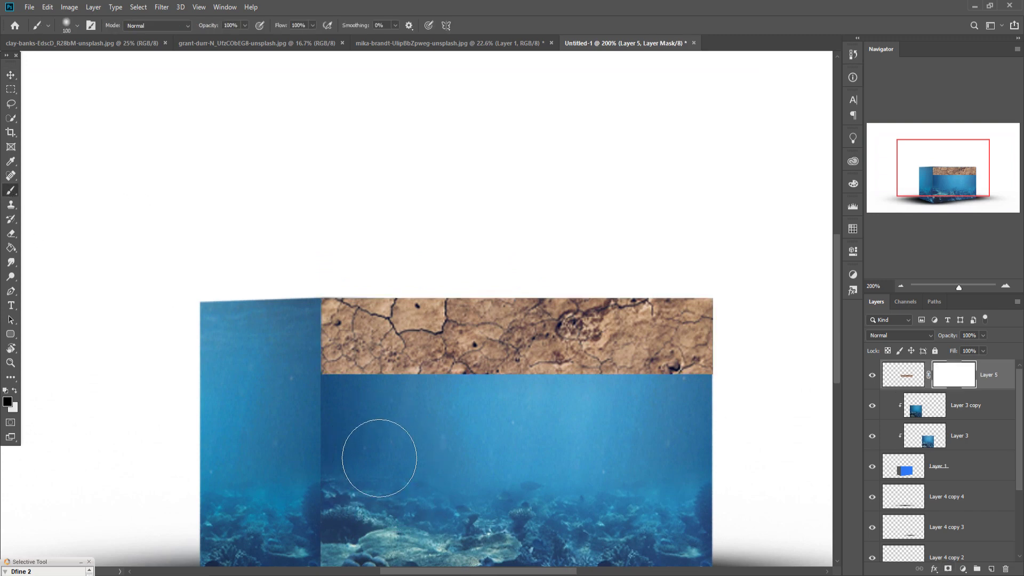
key("bracketleft")
key("bracketleft")
left_click_drag(363, 427, 373, 432)
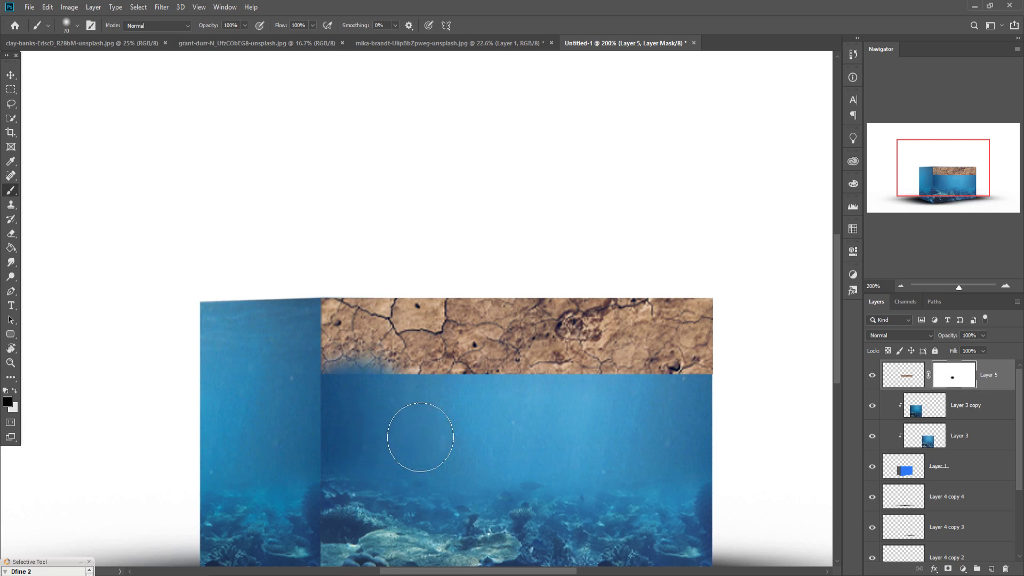
key("bracketleft")
key("bracketleft")
key("bracketleft")
left_click_drag(395, 411, 736, 405)
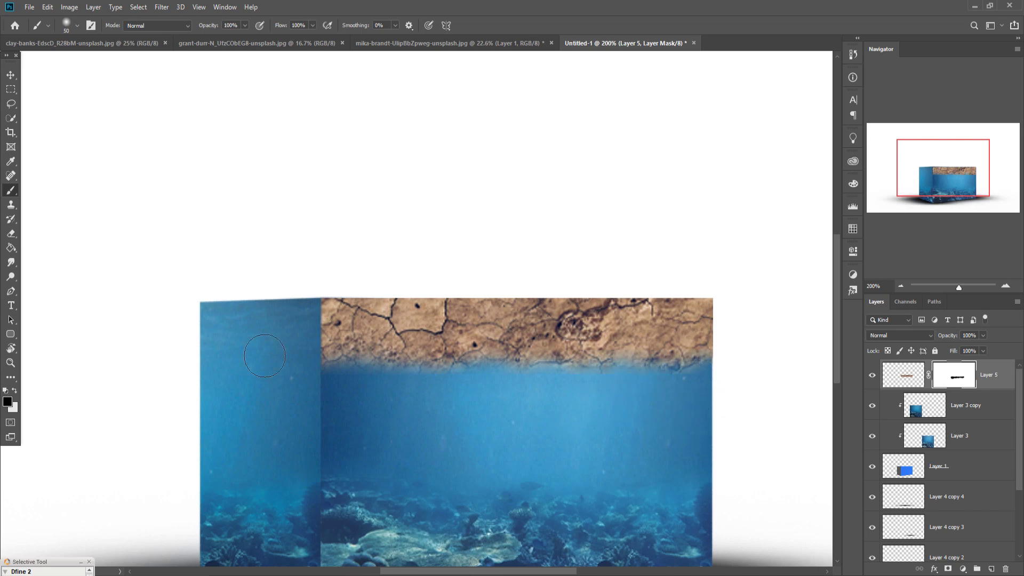
left_click(10, 75)
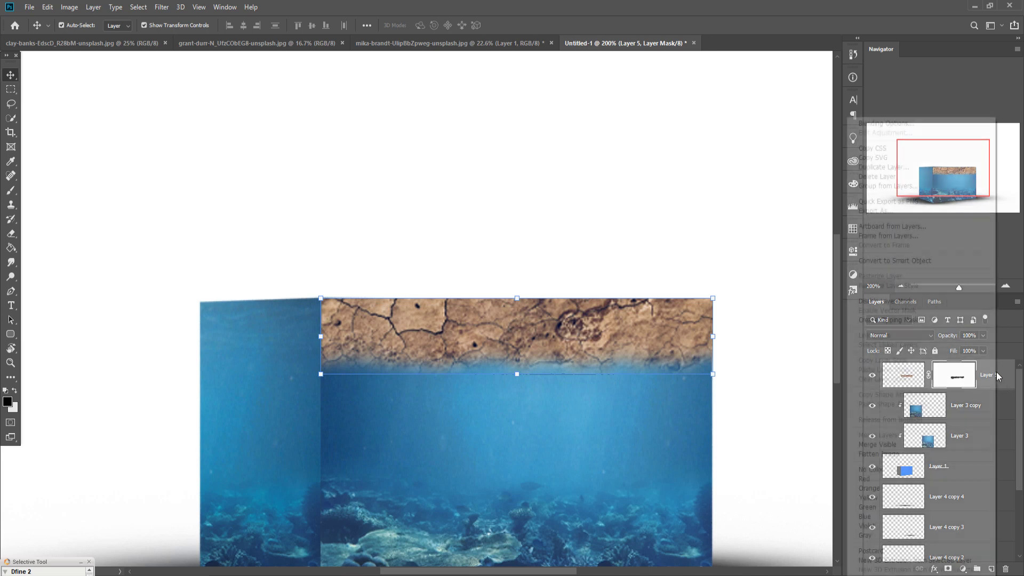
Step: Duplicate the earth strip as Layer 5 copy and fit it over the box's left face
right_click(1000, 376)
left_click(876, 167)
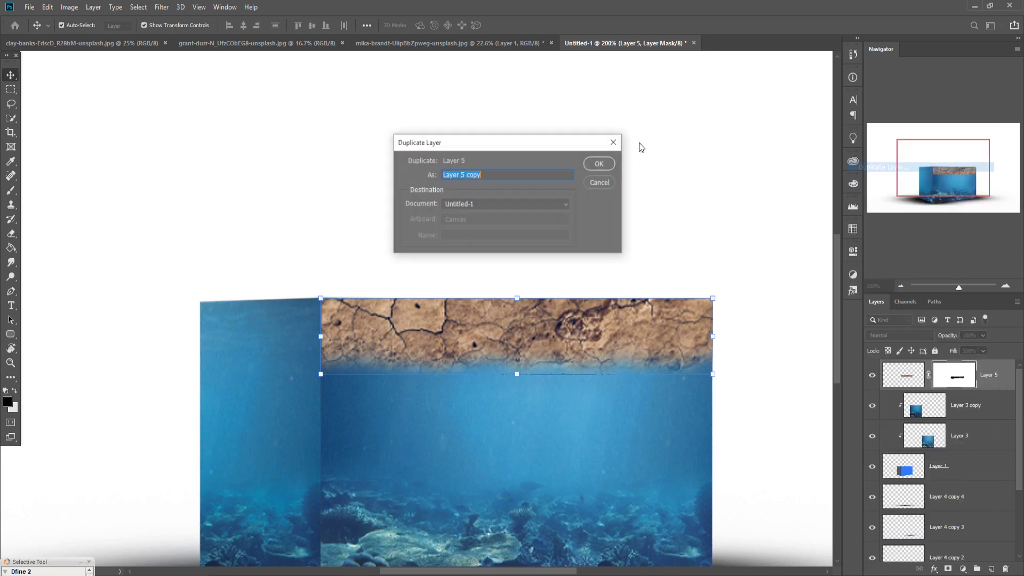
left_click(599, 165)
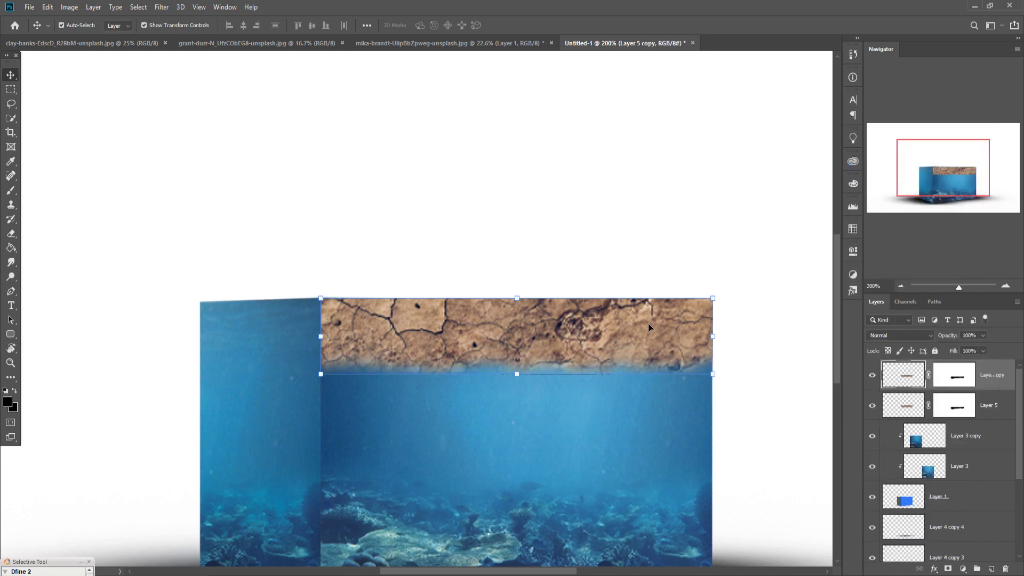
left_click_drag(648, 326, 527, 332)
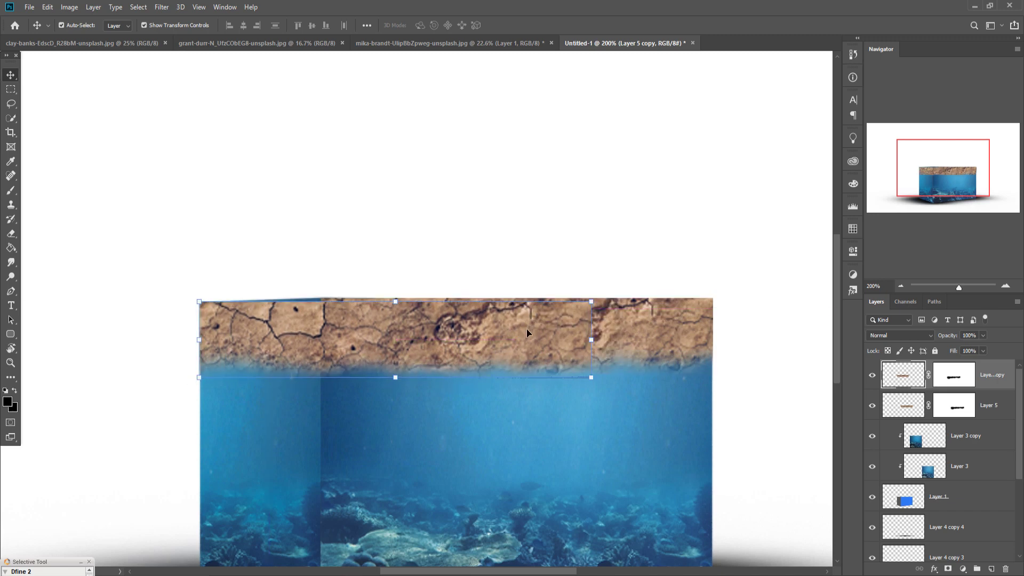
key("Up")
key("Up")
key("Up")
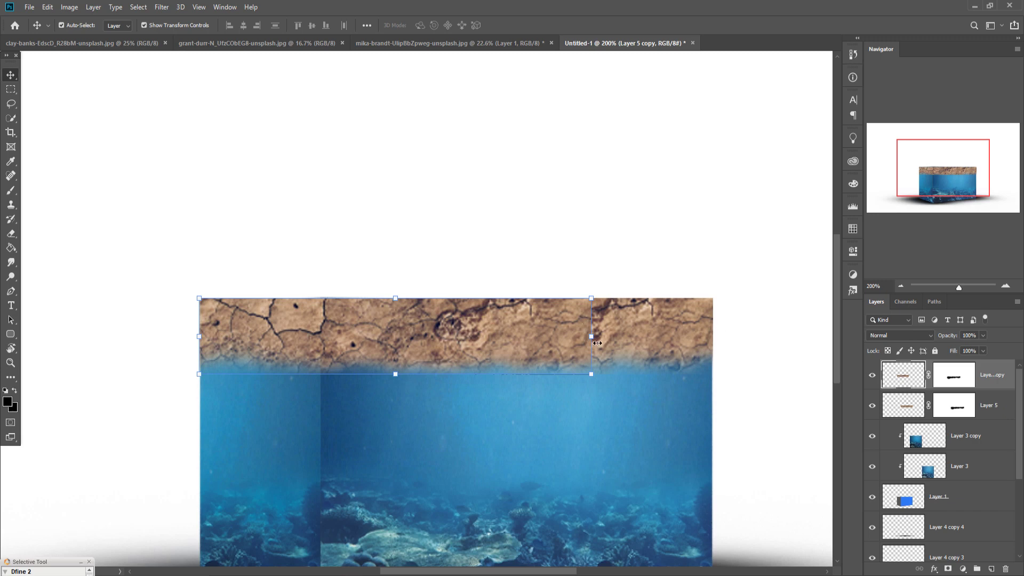
left_click_drag(598, 343, 321, 347)
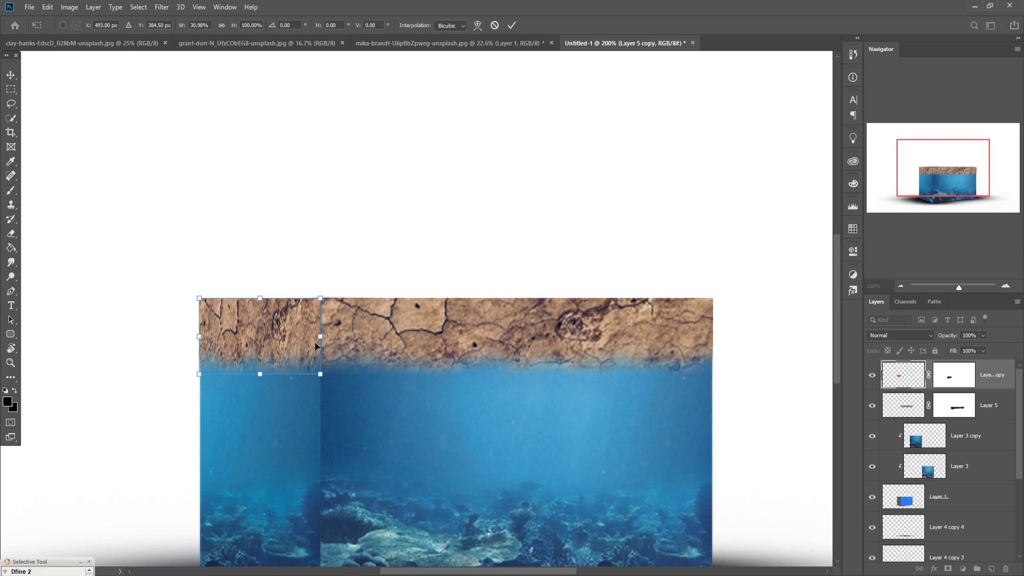
left_click(11, 76)
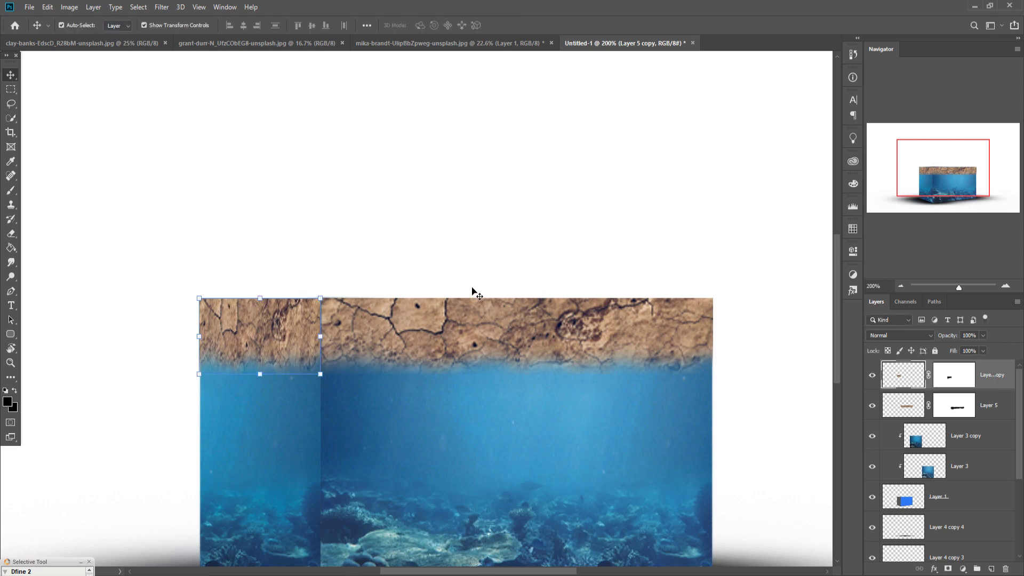
Step: Clip both earth layers to the cube and merge them into one layer
left_click(1007, 414, "shift")
right_click(999, 377)
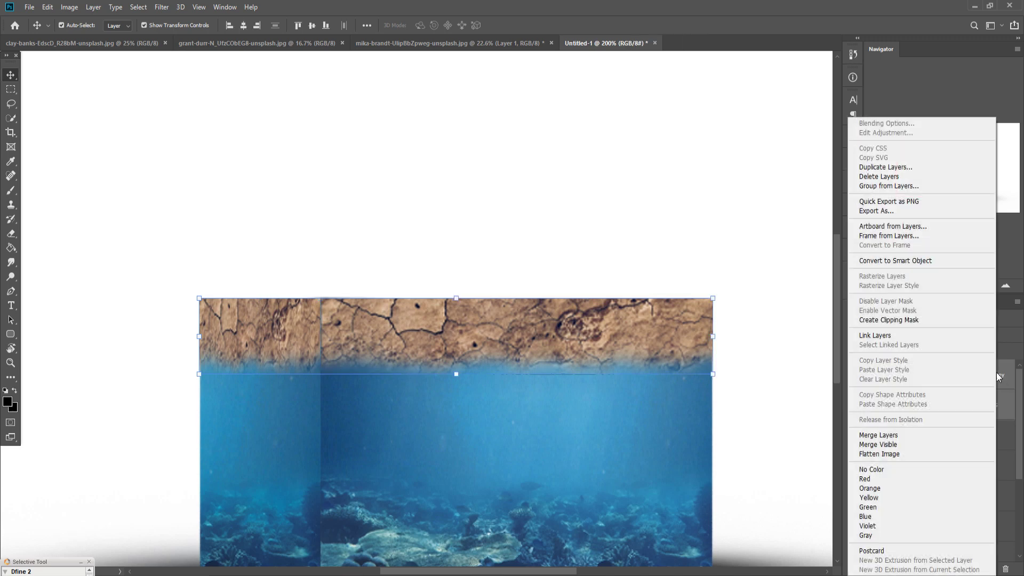
left_click(912, 320)
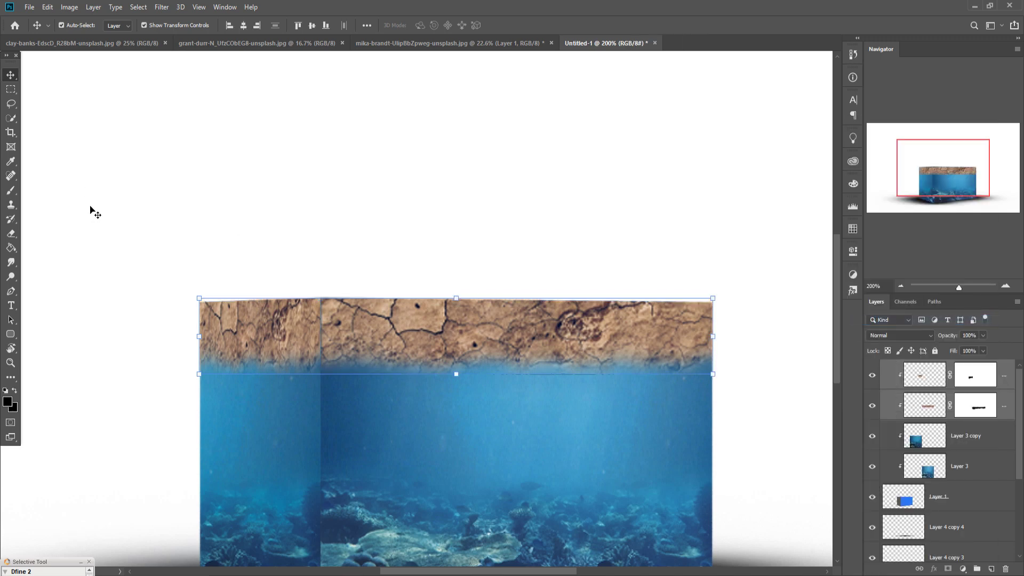
right_click(1006, 380)
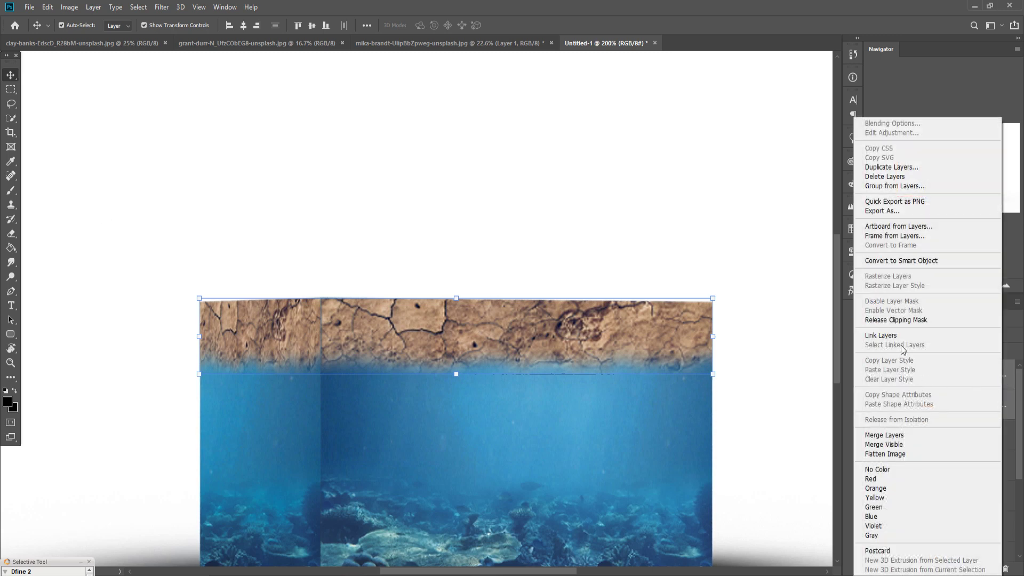
left_click(885, 436)
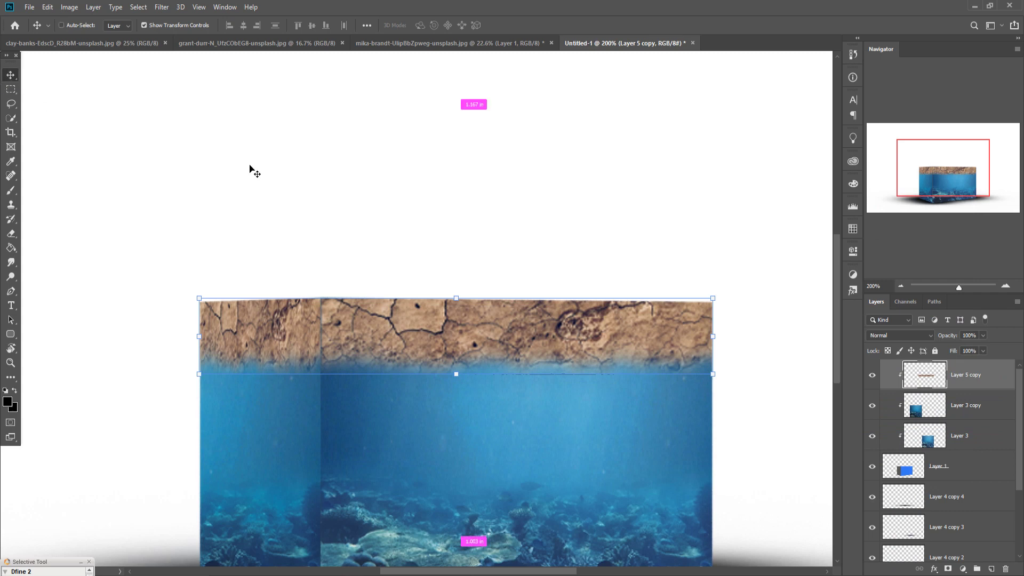
key("ctrl+minus")
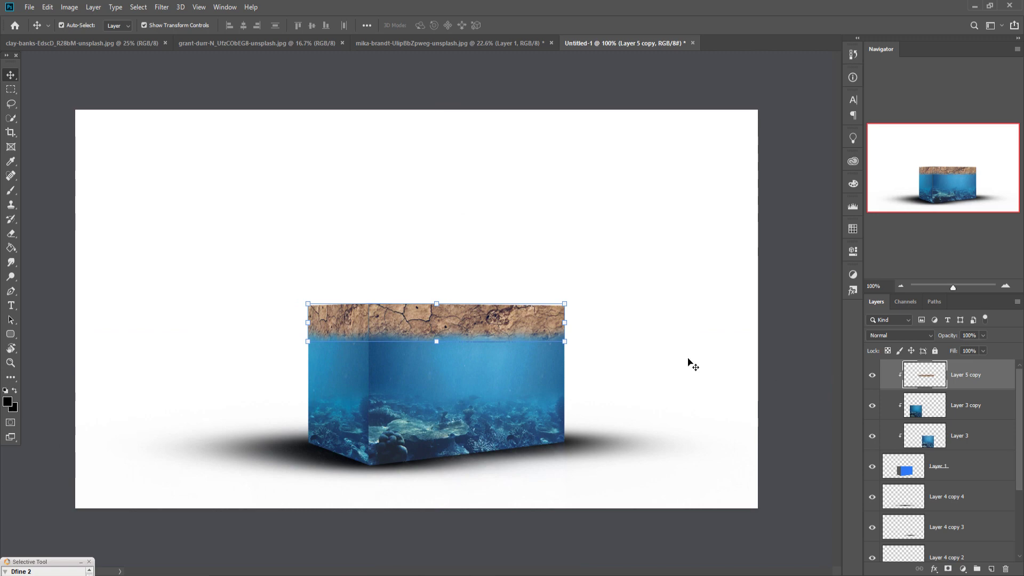
left_click(696, 365)
Step: Separate the earth top's left end and darken it in Camera Raw: Exposure -1, Vignette -17
left_click(959, 379)
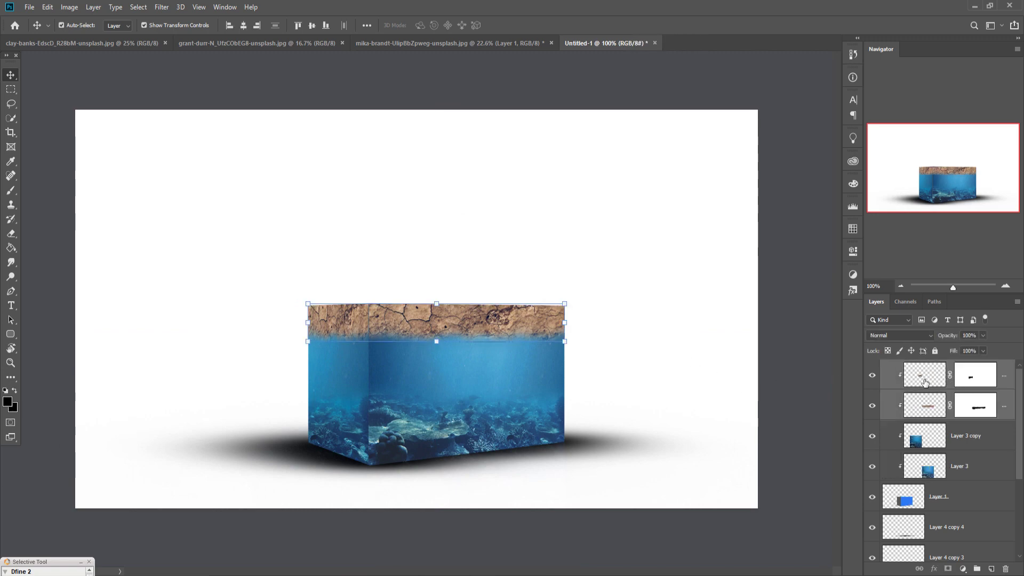
left_click(920, 382)
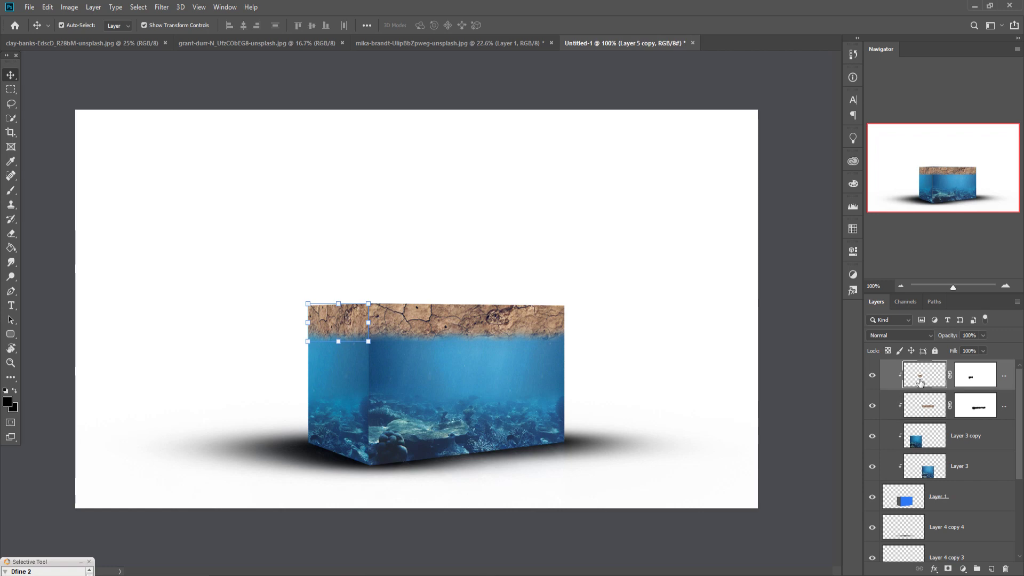
left_click(155, 7)
left_click(181, 75)
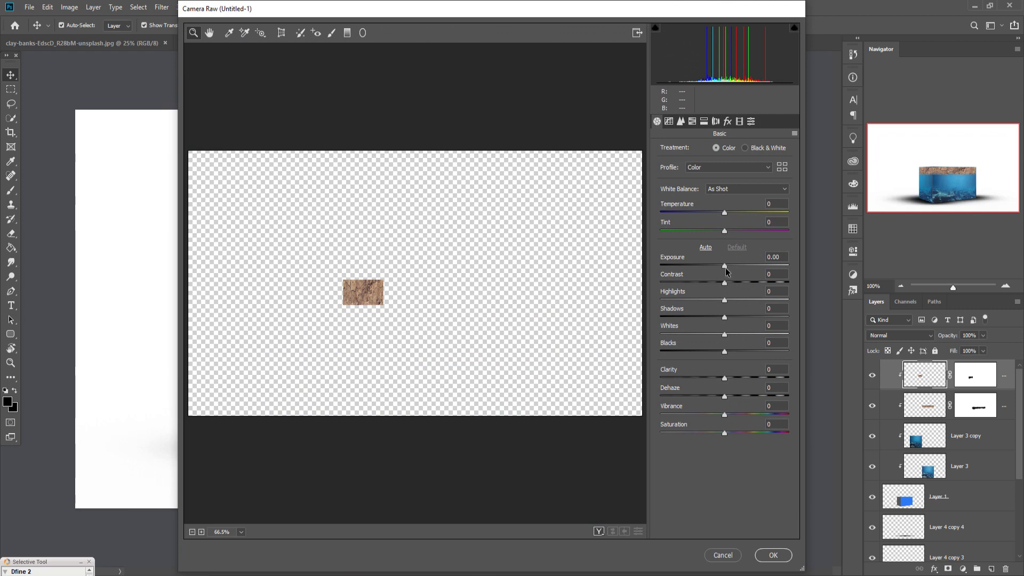
left_click_drag(726, 269, 714, 267)
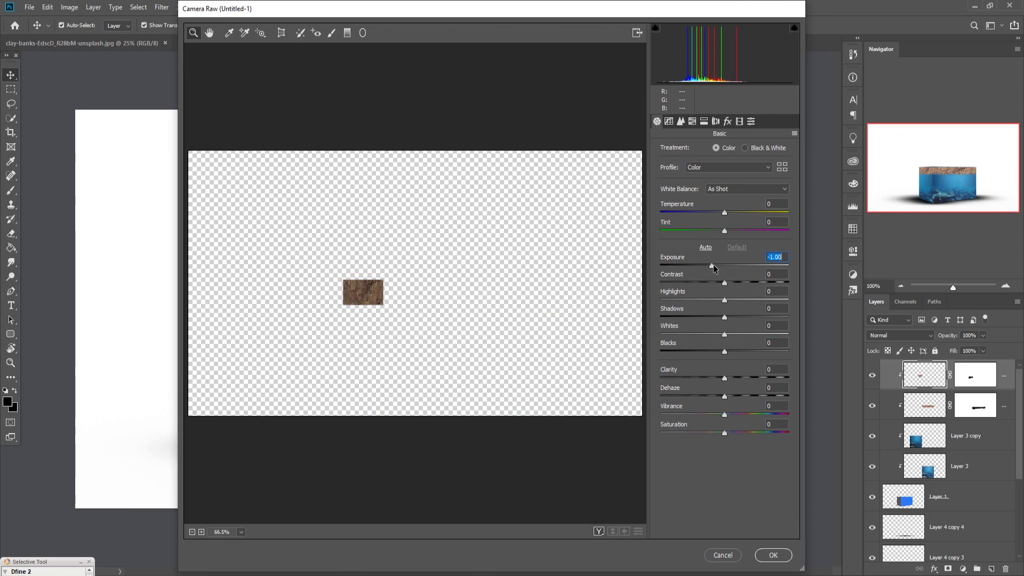
left_click(727, 121)
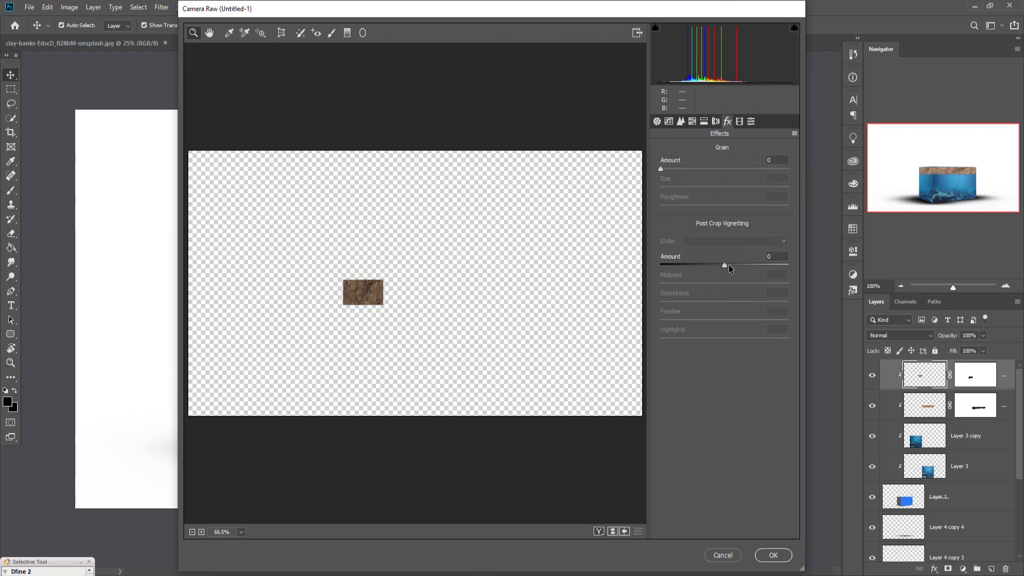
left_click_drag(724, 265, 714, 265)
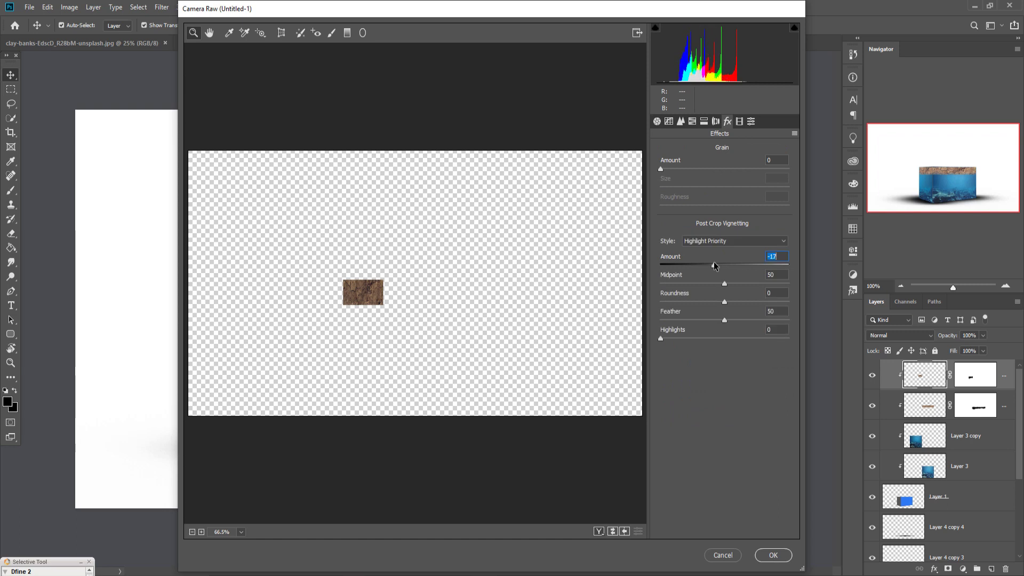
left_click(772, 555)
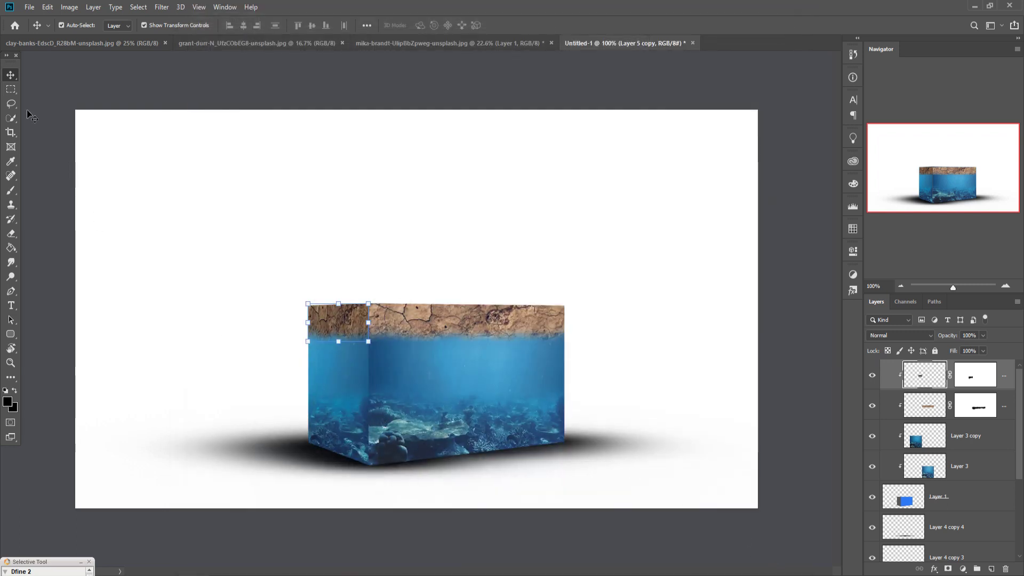
Step: Merge the two earth-top layers back into a single Layer 5 copy
left_click(1006, 408, "shift")
right_click(1005, 377)
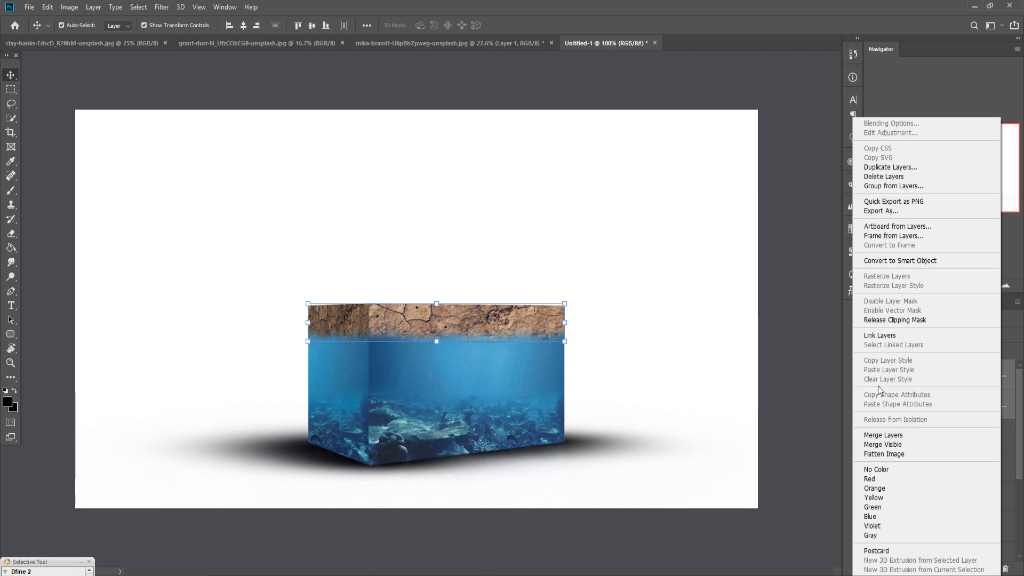
left_click(883, 435)
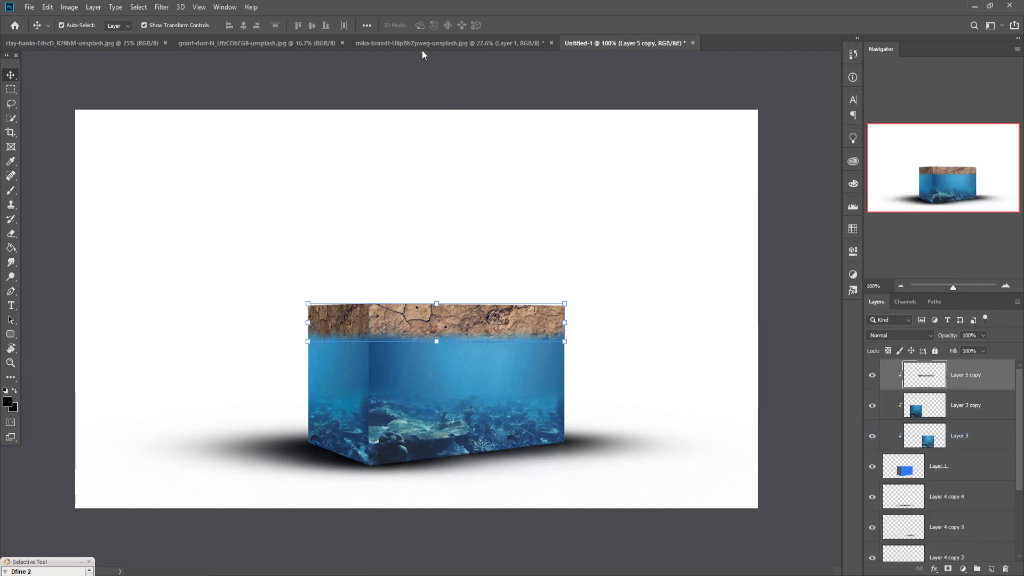
Step: Copy the lion cutout into the Untitled-1 box document and begin scaling it down
mouse_move(421, 42)
left_mouse_down()
mouse_move(421, 79)
mouse_move(709, 132)
left_mouse_up()
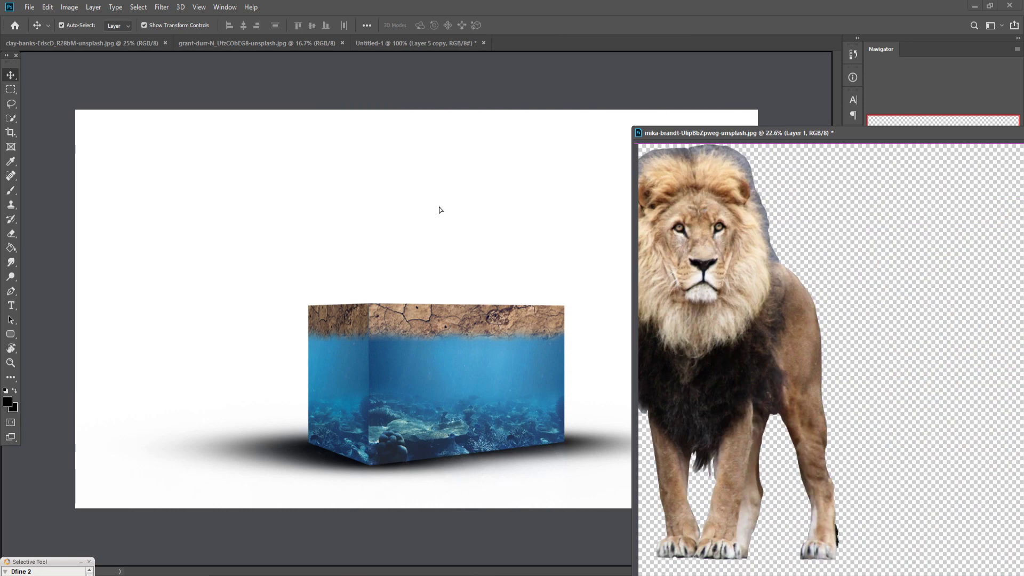
left_click_drag(440, 210, 438, 209)
left_click_drag(939, 136, 619, 253)
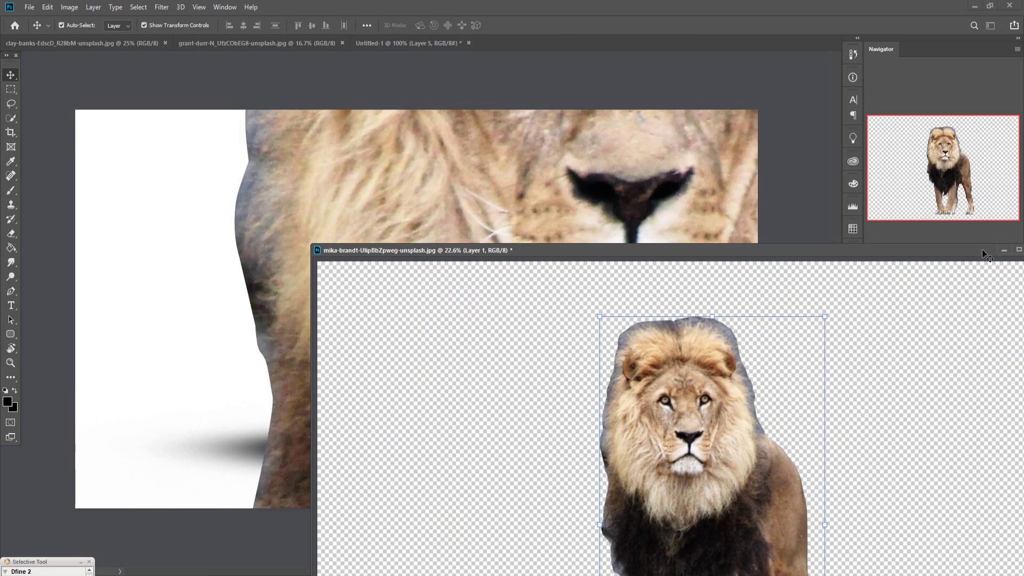
left_click(1004, 252)
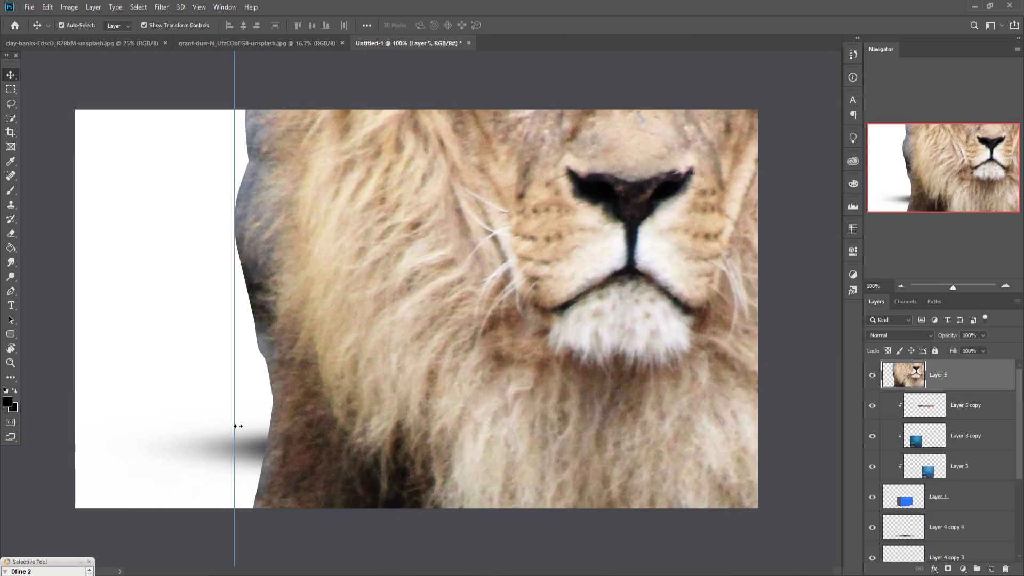
key("ctrl+t")
mouse_move(238, 426)
left_mouse_down()
mouse_move(473, 407)
mouse_move(685, 407)
mouse_move(209, 272)
left_mouse_up()
Step: Shrink the lion and set it down on the cube's cracked-earth top
left_click_drag(182, 456, 592, 453)
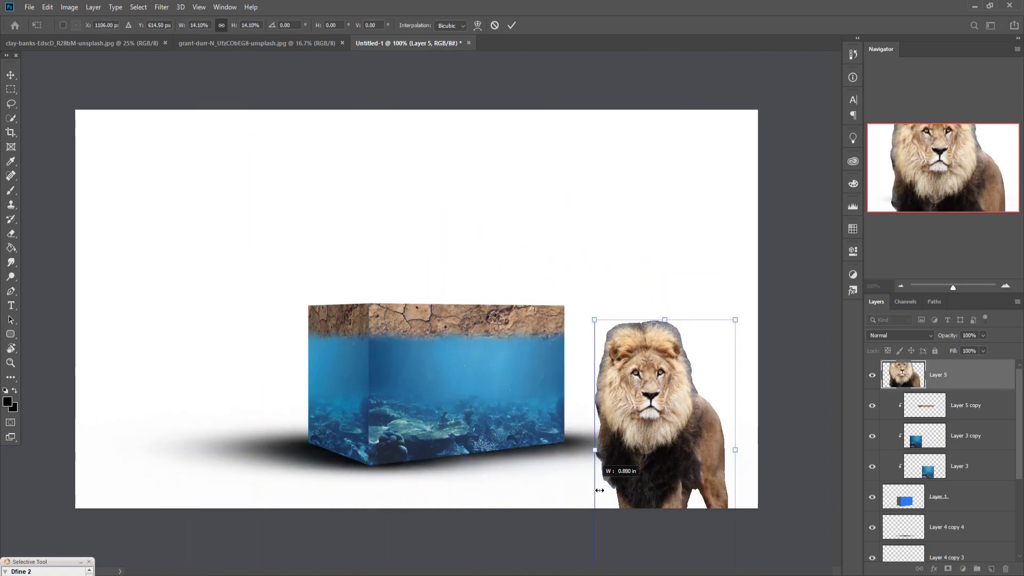
mouse_move(643, 416)
left_mouse_down()
mouse_move(462, 205)
mouse_move(438, 220)
left_mouse_up()
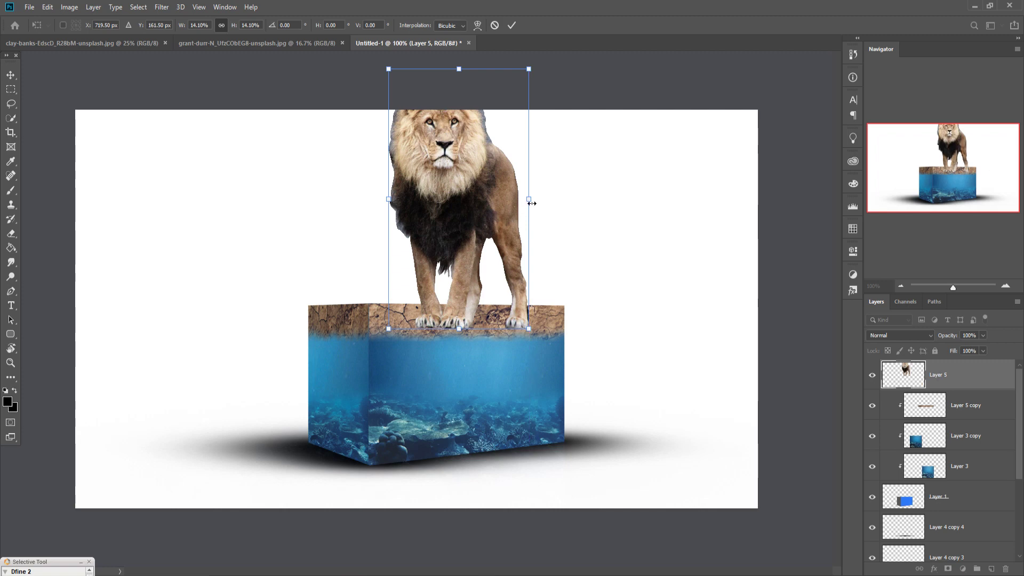
left_click_drag(530, 193, 472, 211)
left_click_drag(422, 186, 421, 231)
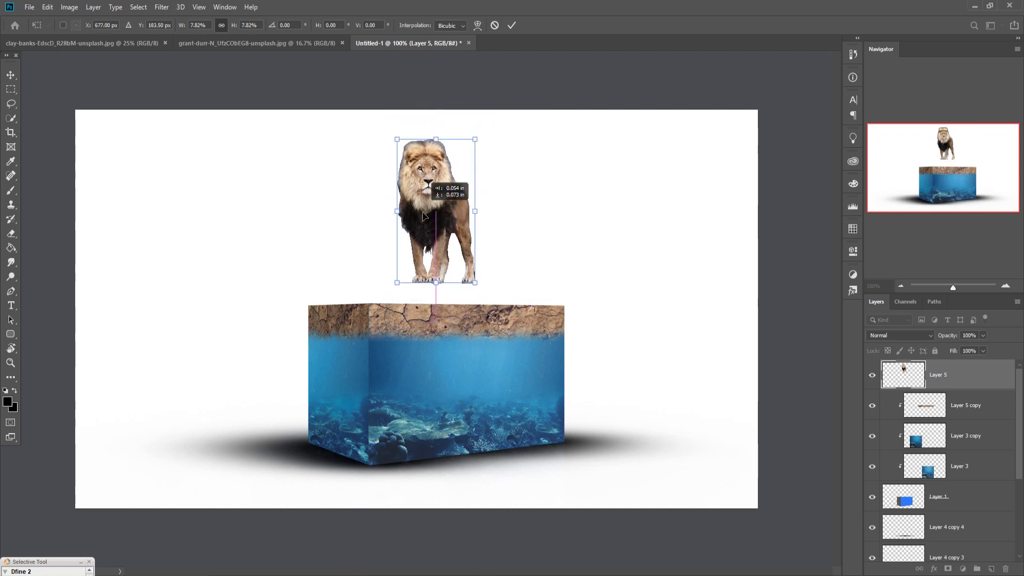
left_click(512, 25)
Step: Move the lion layer below Layer 1, nudge it down and enlarge it to about 110%
left_click_drag(978, 406, 975, 506)
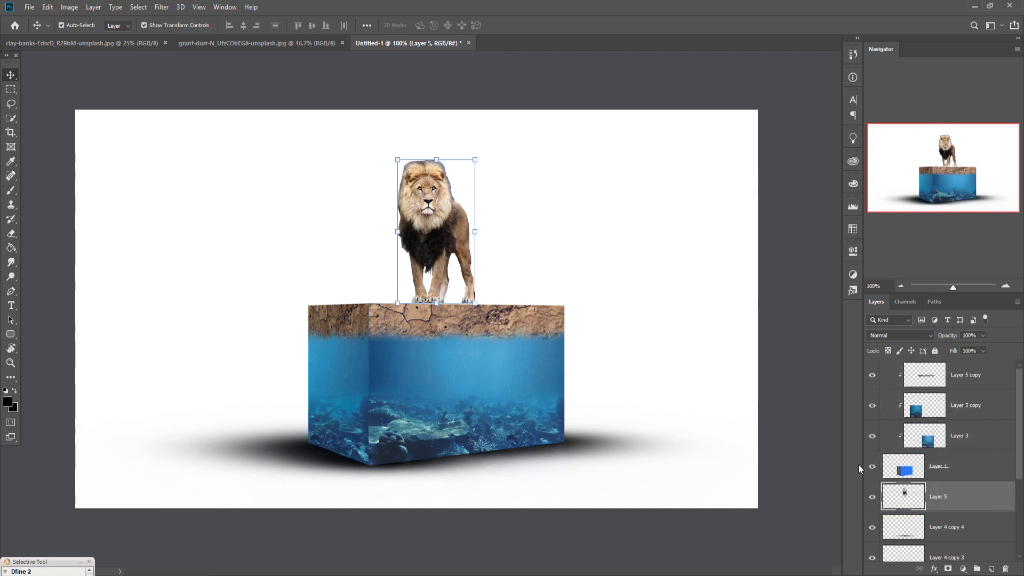
key("Down")
key("Down")
key("Down")
key("Down")
key("Down")
key("Down")
key("Down")
key("Down")
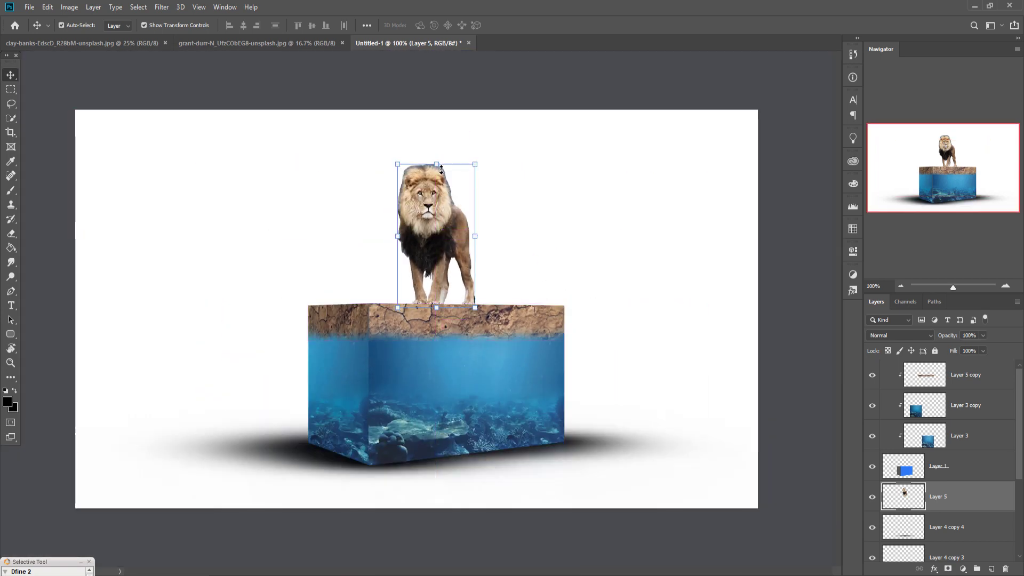
left_click_drag(441, 170, 444, 155)
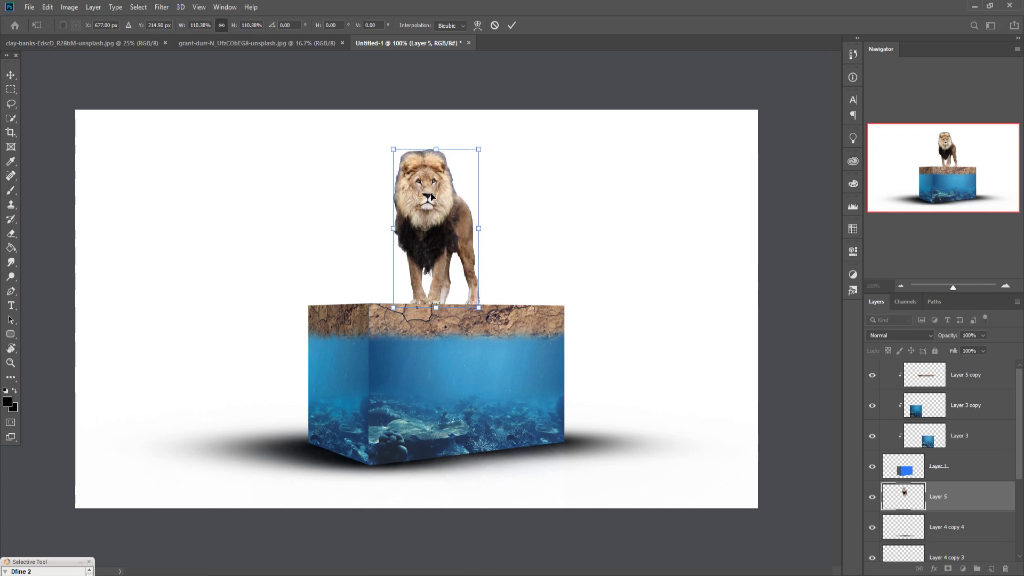
left_click(7, 79)
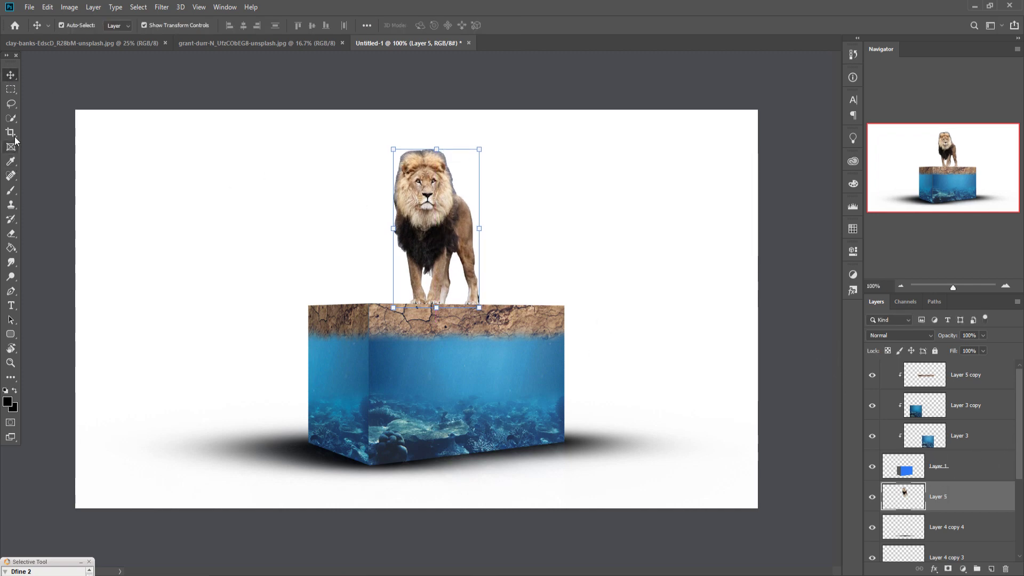
Step: Quick-select the lion's outline and zoom in on it
left_click(11, 118)
mouse_move(457, 182)
left_mouse_down()
mouse_move(405, 225)
mouse_move(509, 333)
left_mouse_up()
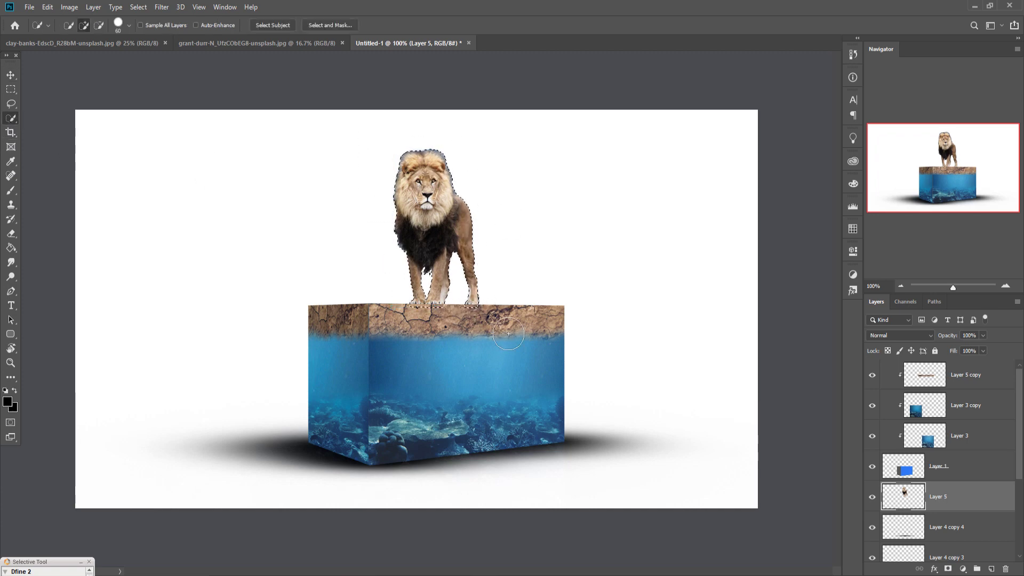
key("ctrl+plus")
key("ctrl+plus")
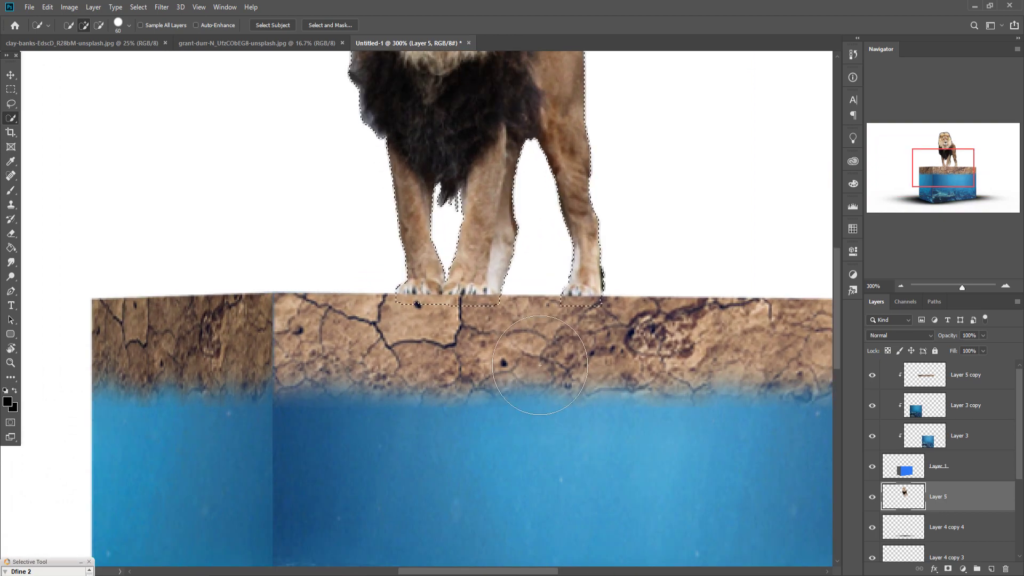
scroll(492, 316, "up", 5)
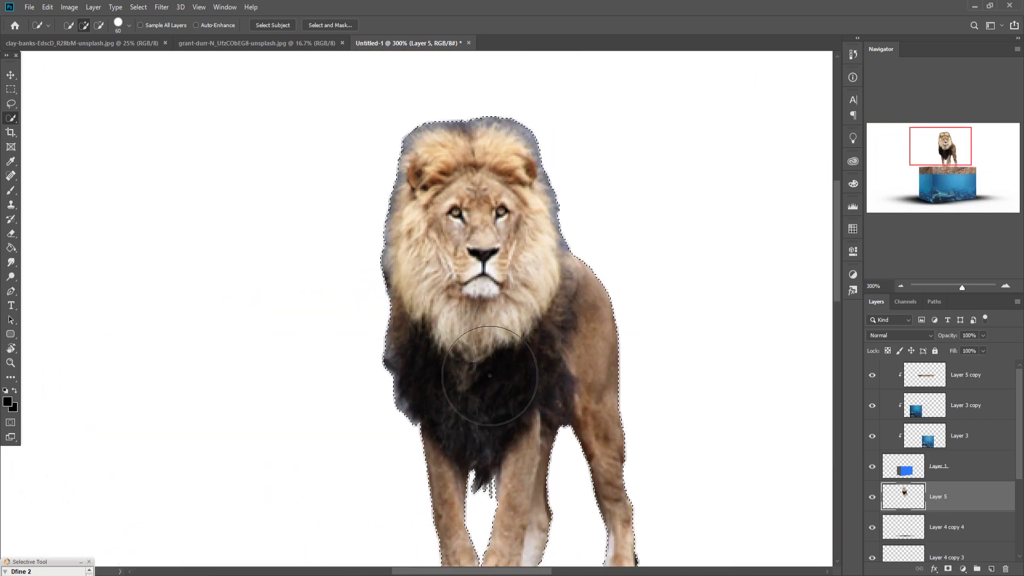
key("ctrl+plus")
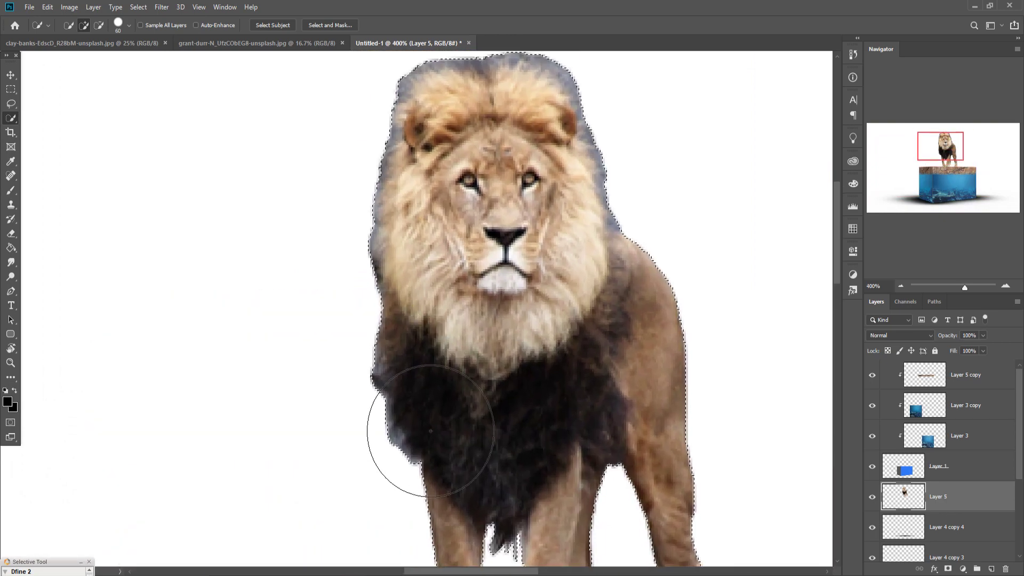
key("bracketleft")
key("bracketleft")
key("bracketleft")
key("bracketleft")
key("bracketleft")
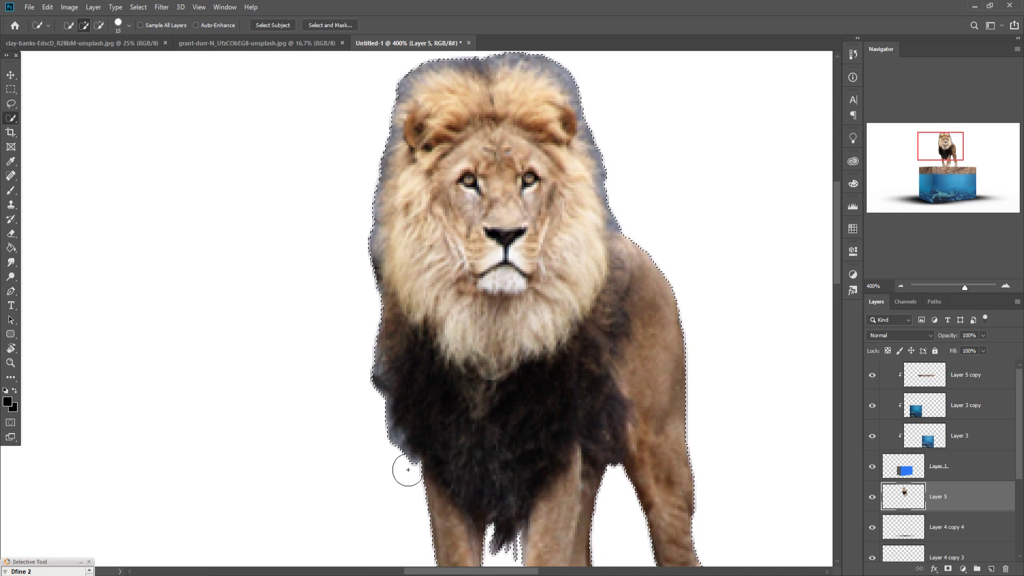
Step: Refine the lion selection's edges in Select and Mask, checking down to its feet
left_click(319, 24)
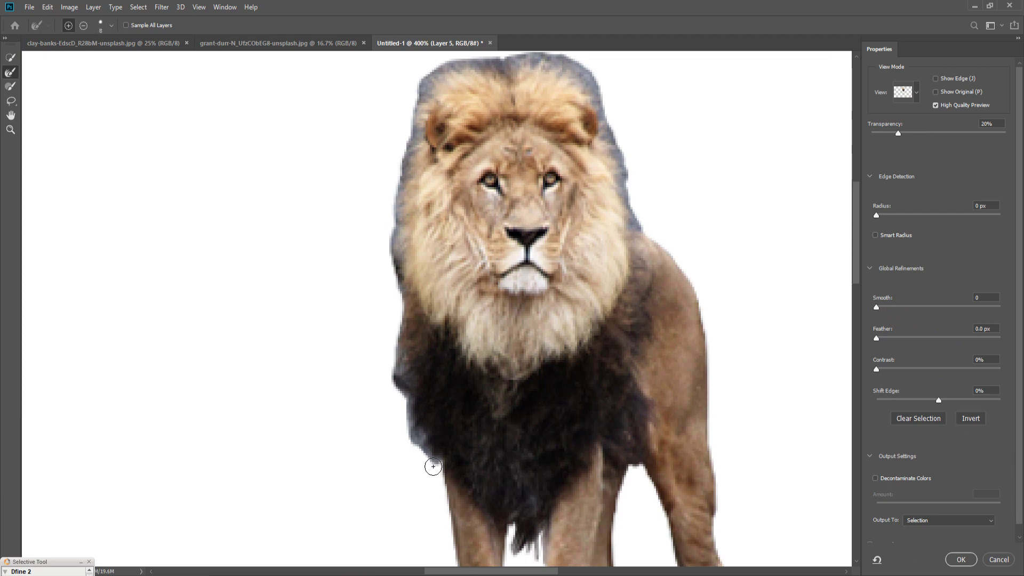
key("bracketright")
key("bracketright")
key("bracketright")
key("bracketleft")
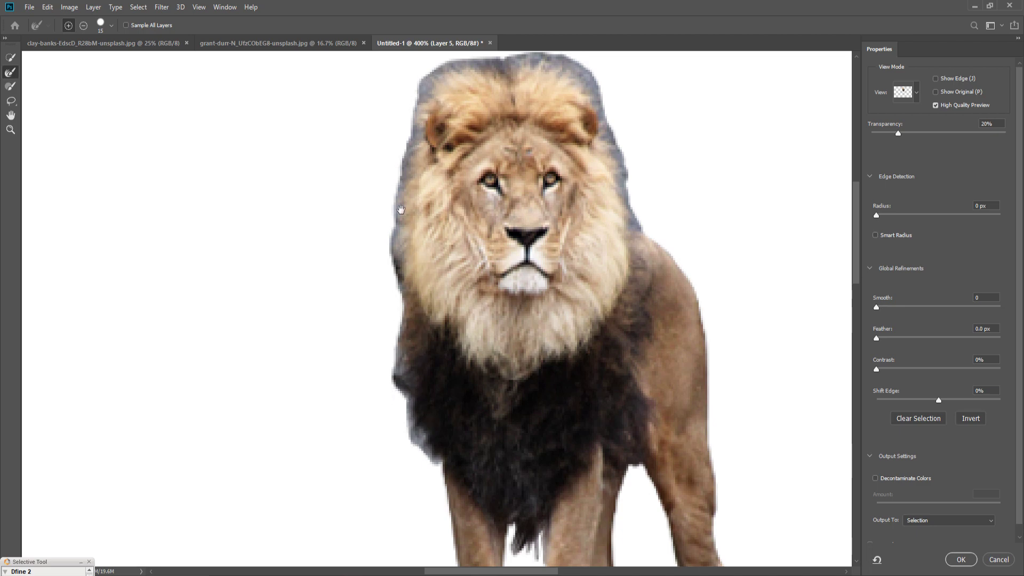
scroll(397, 208, "up", 3)
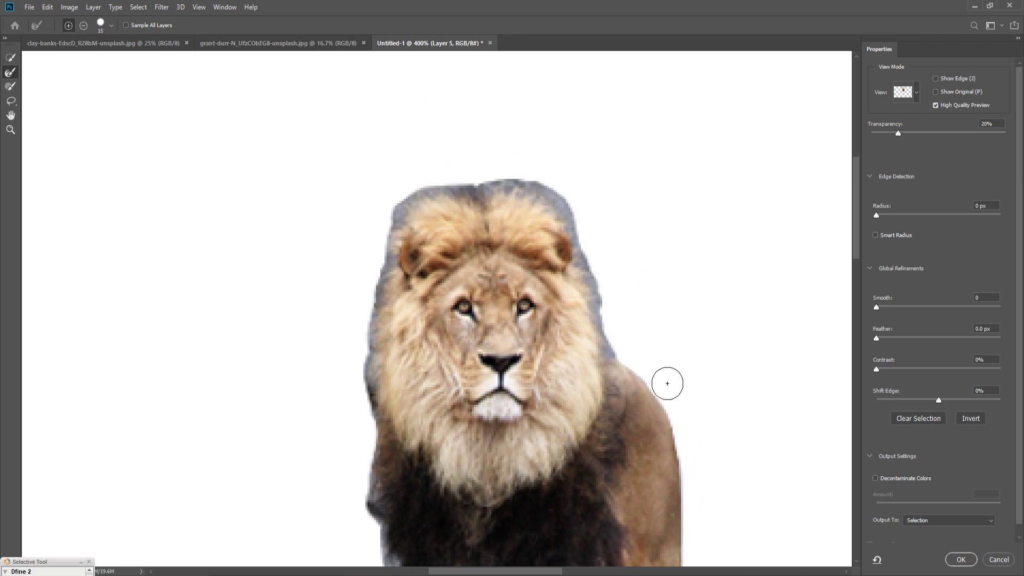
left_click_drag(640, 370, 612, 185)
left_click_drag(619, 455, 631, 399)
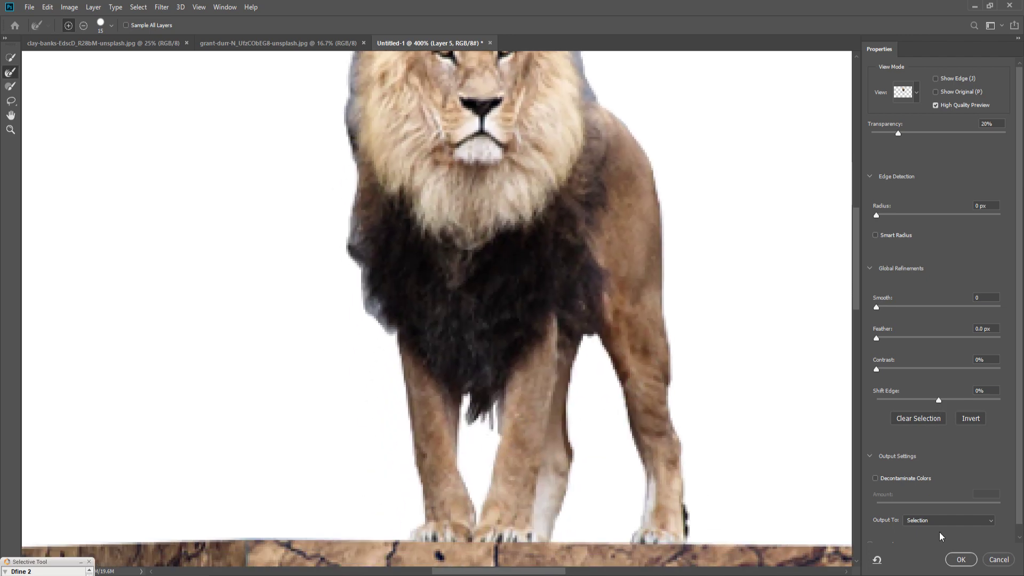
Step: Enable Decontaminate Colors and output the refined lion to a new layer, Layer 5 copy 2
left_click(950, 522)
left_click(876, 488)
left_click(876, 478)
left_click(948, 520)
left_click(933, 544)
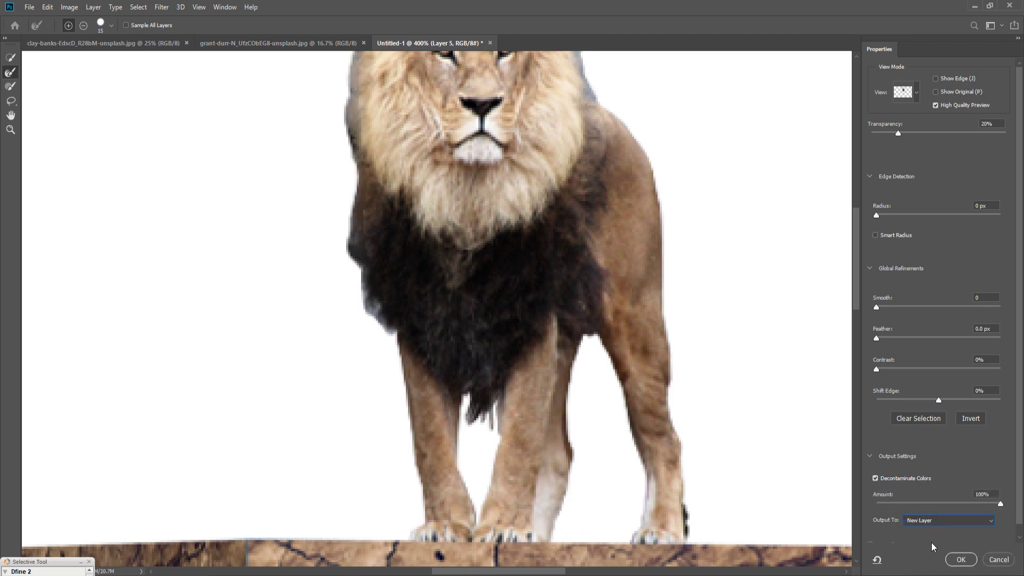
left_click(961, 560)
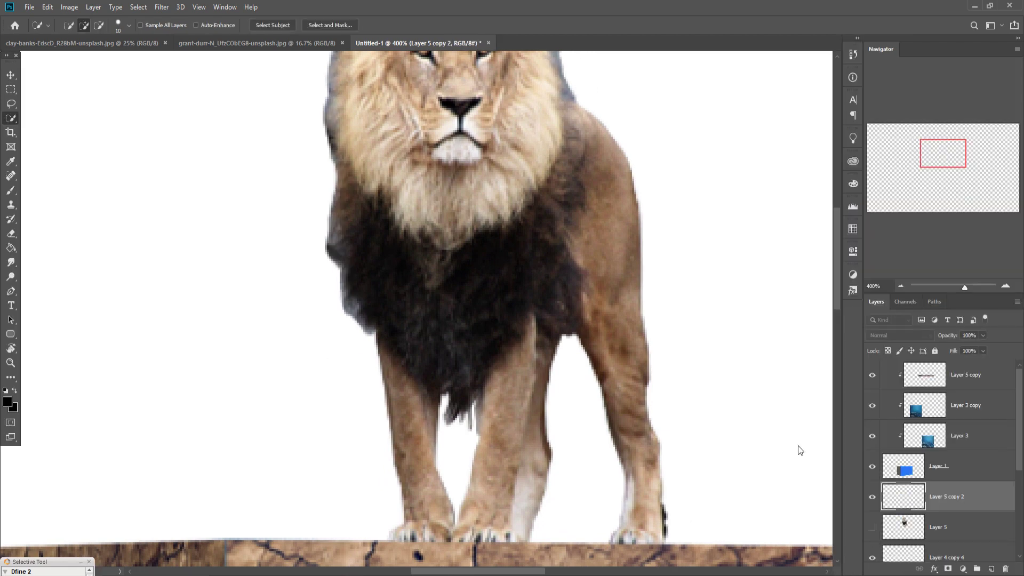
Step: Switch to the Move tool and select the Background layer
left_click(10, 75)
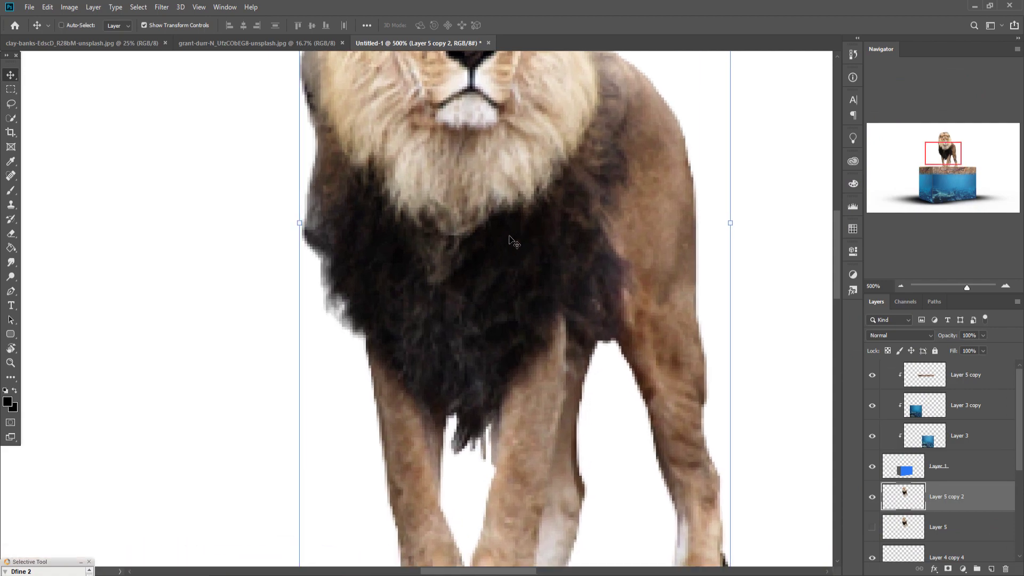
scroll(514, 250, "down", 3)
scroll(513, 243, "down", 2)
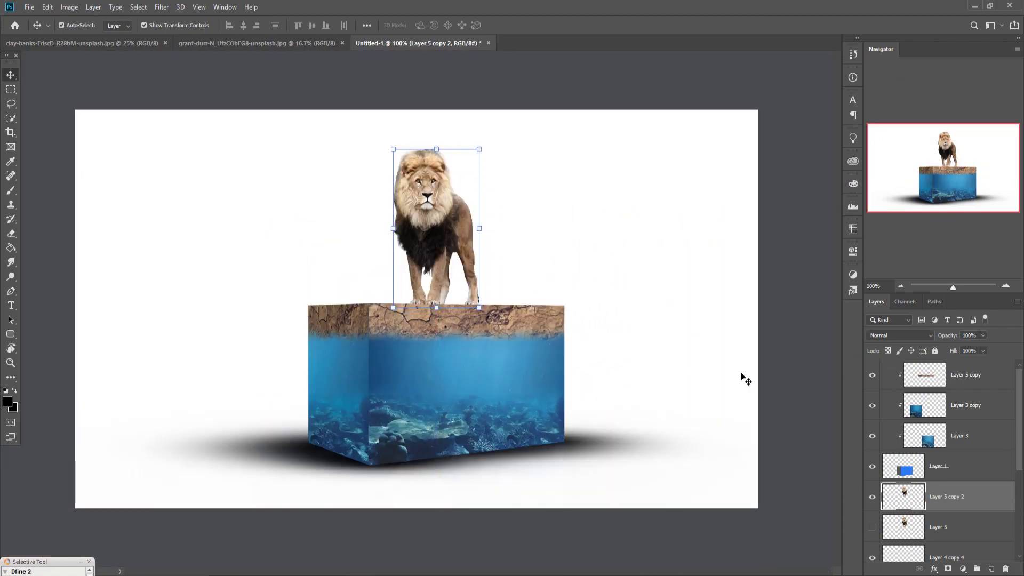
scroll(963, 511, "down", 3)
scroll(963, 510, "down", 2)
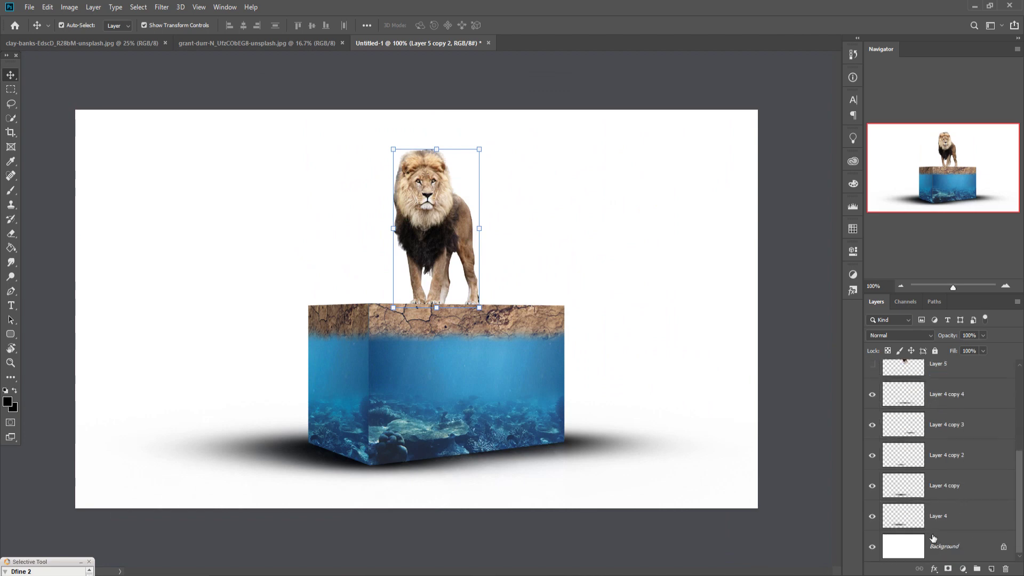
left_click(958, 546)
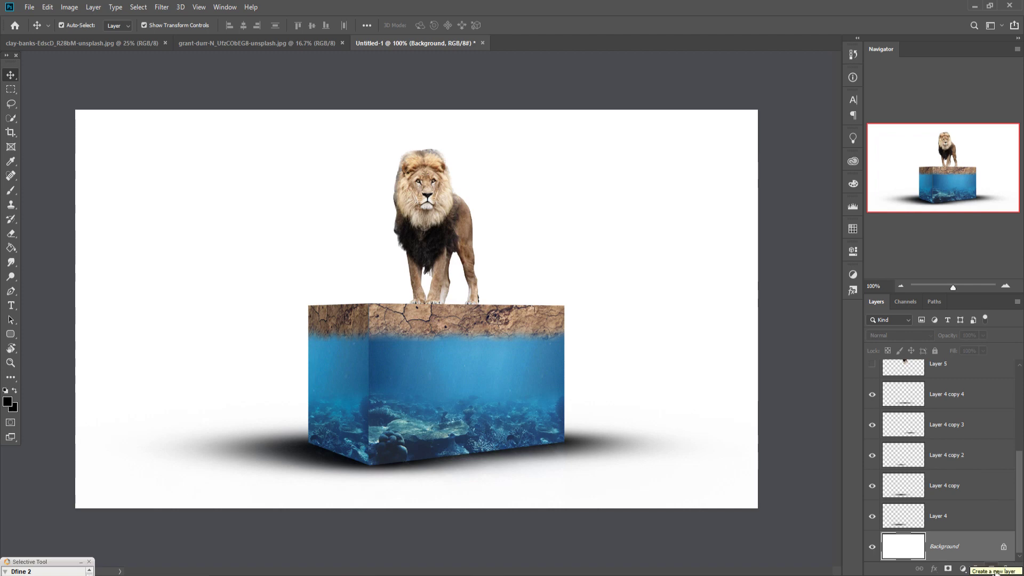
Step: Add a Gradient Fill layer over the background using the Blue preset
left_click(963, 568)
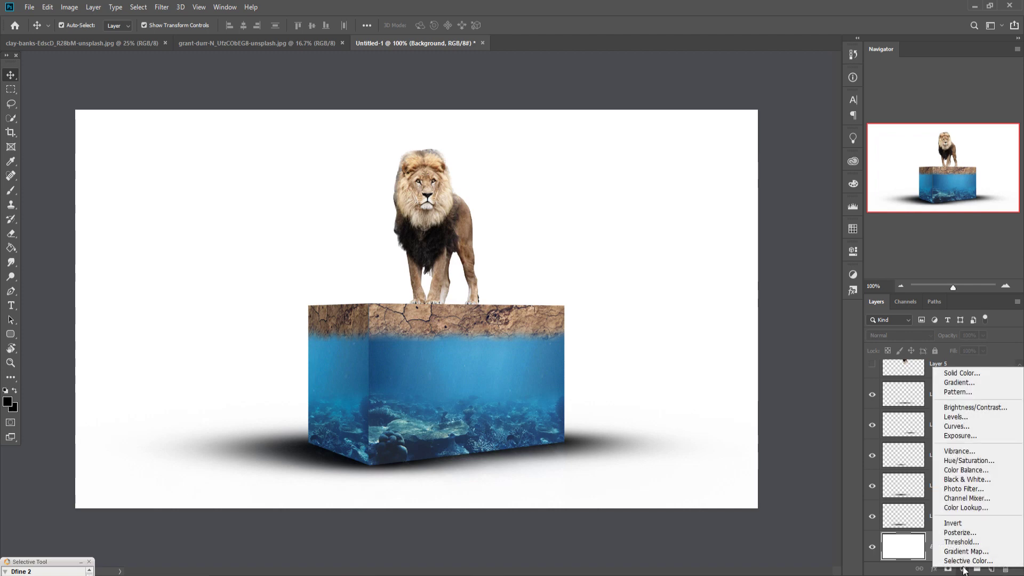
left_click(955, 373)
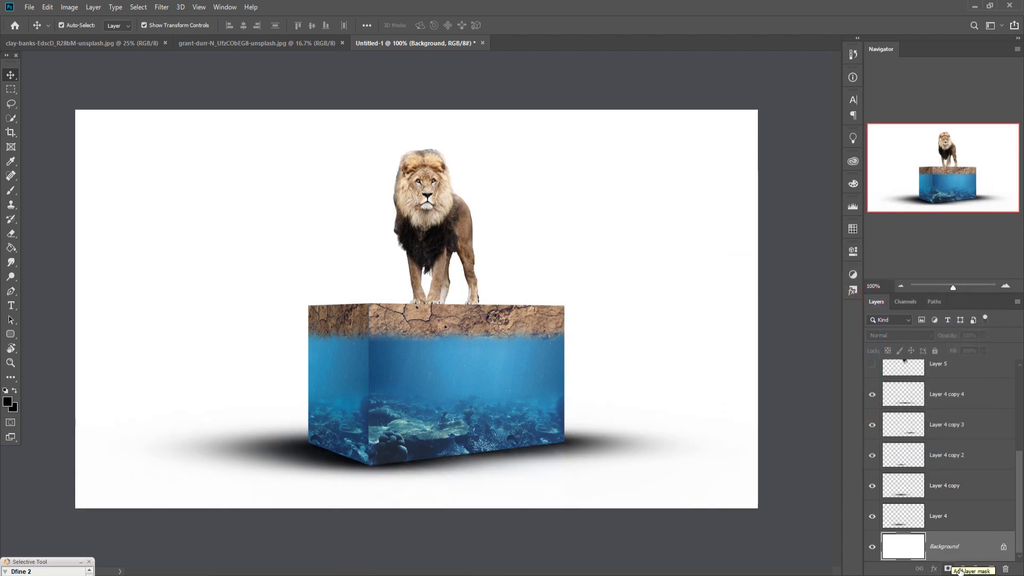
left_click(963, 569)
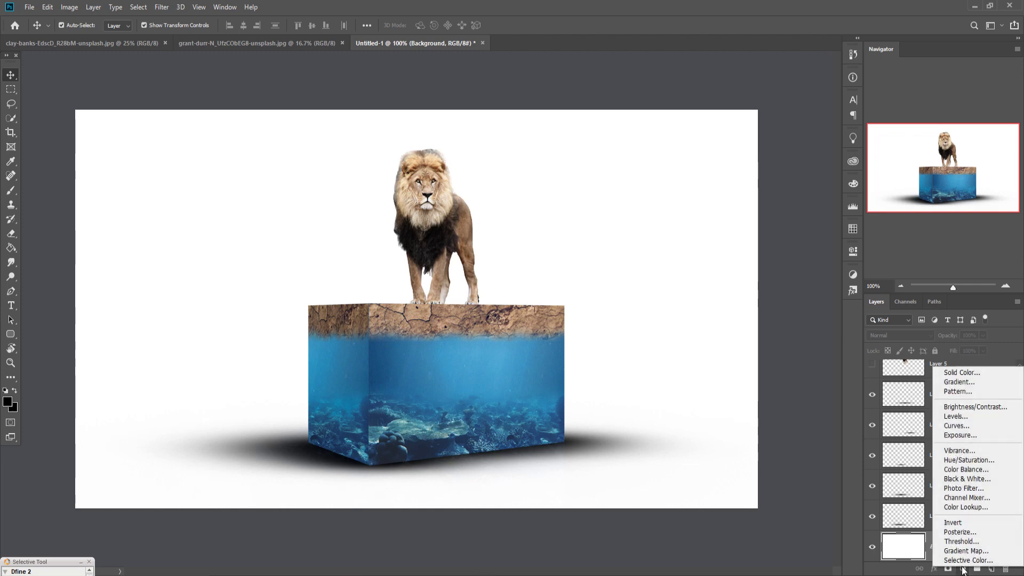
left_click(959, 382)
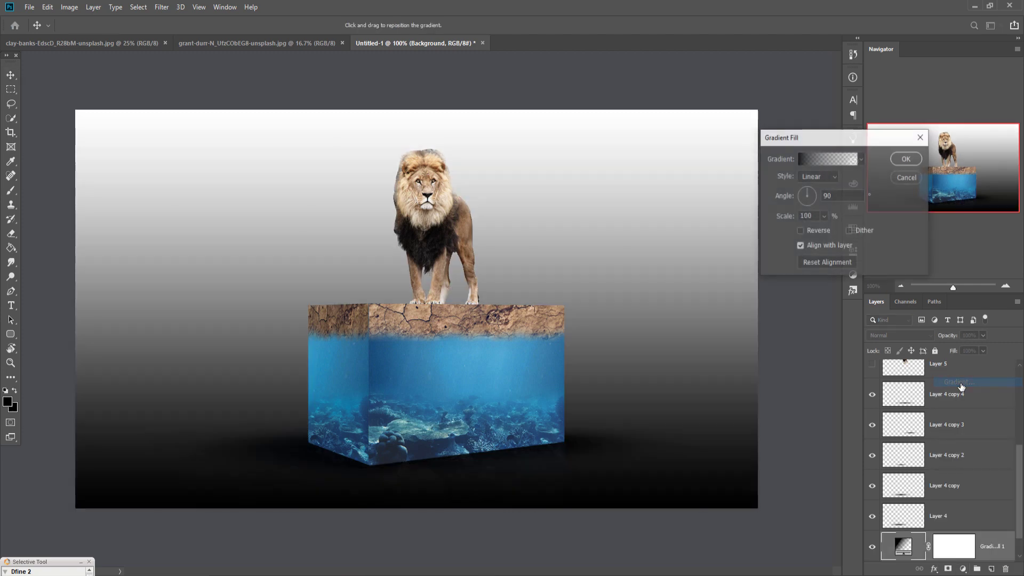
left_click(835, 154)
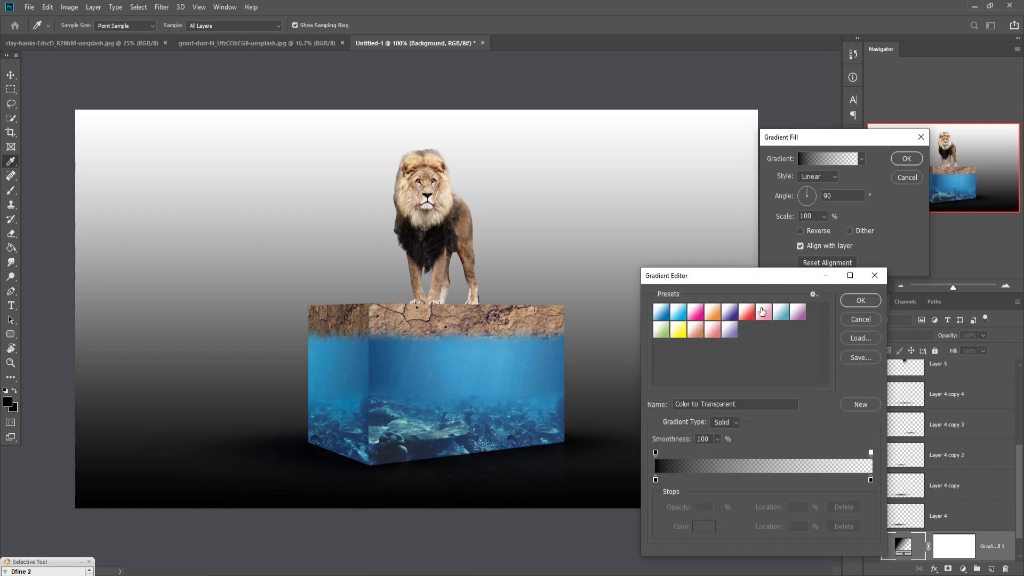
left_click(669, 317)
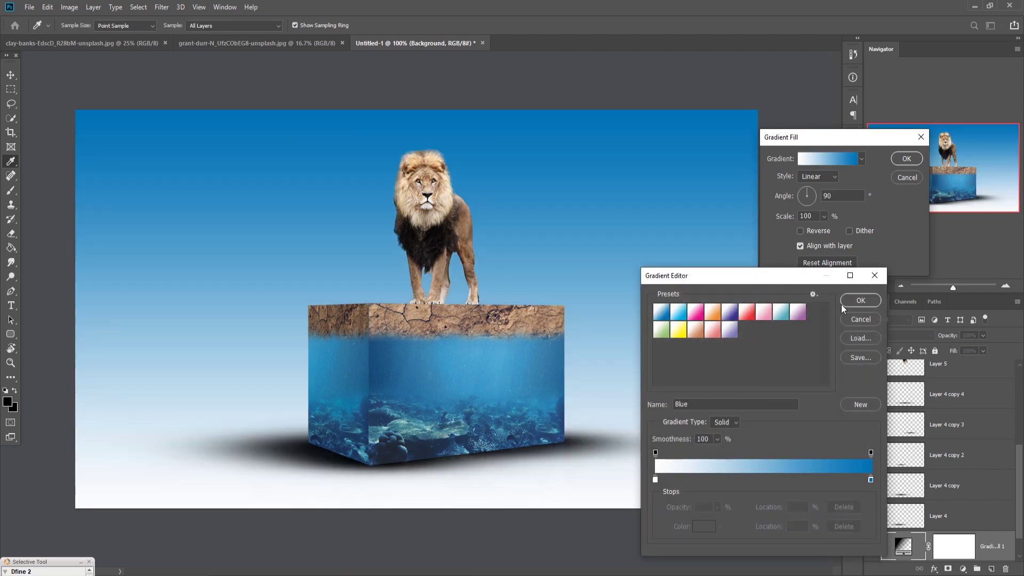
Step: Set the gradient's left colour stop to light blue #6bcefc
left_click(656, 480)
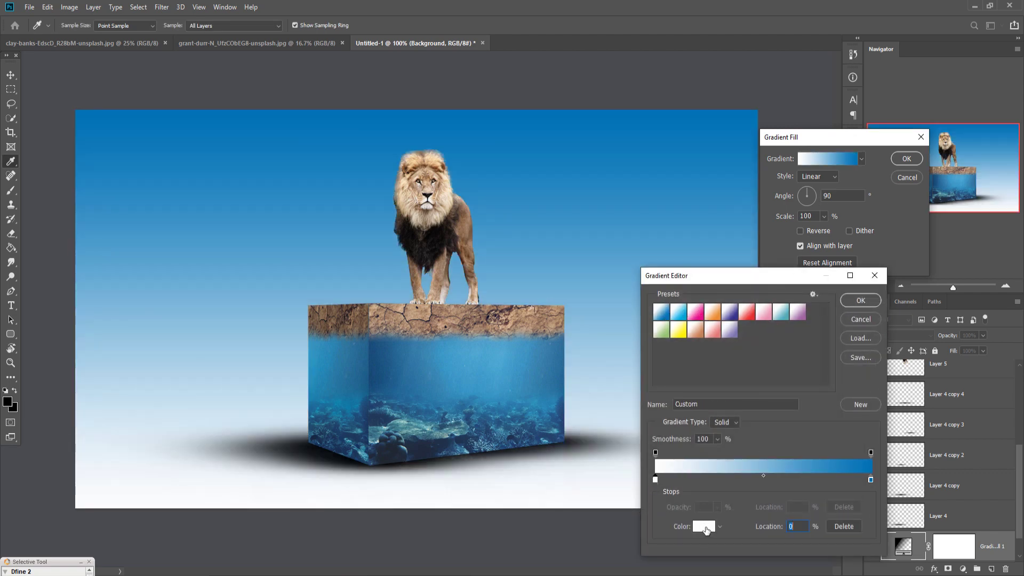
left_click(704, 527)
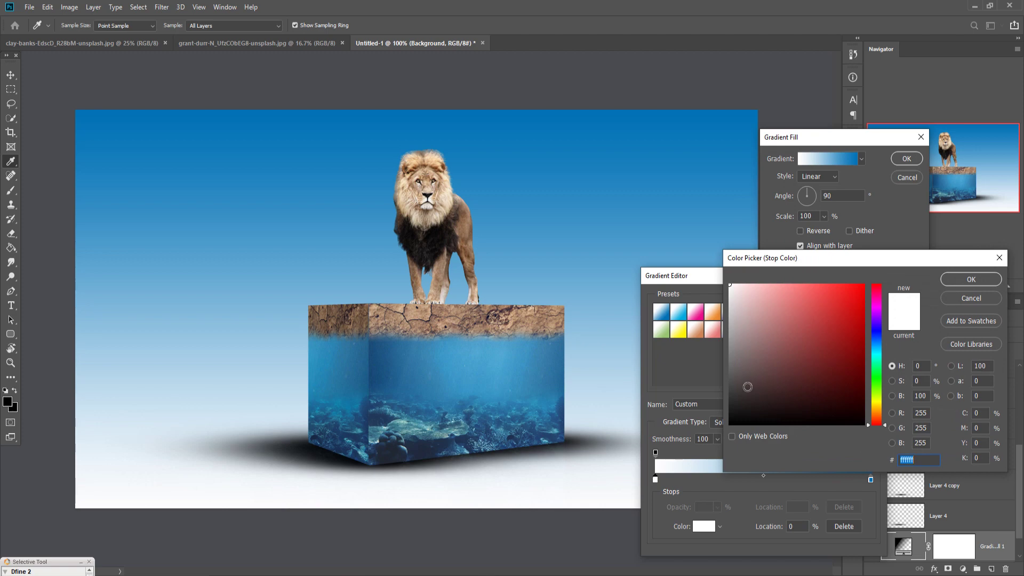
left_click(742, 382)
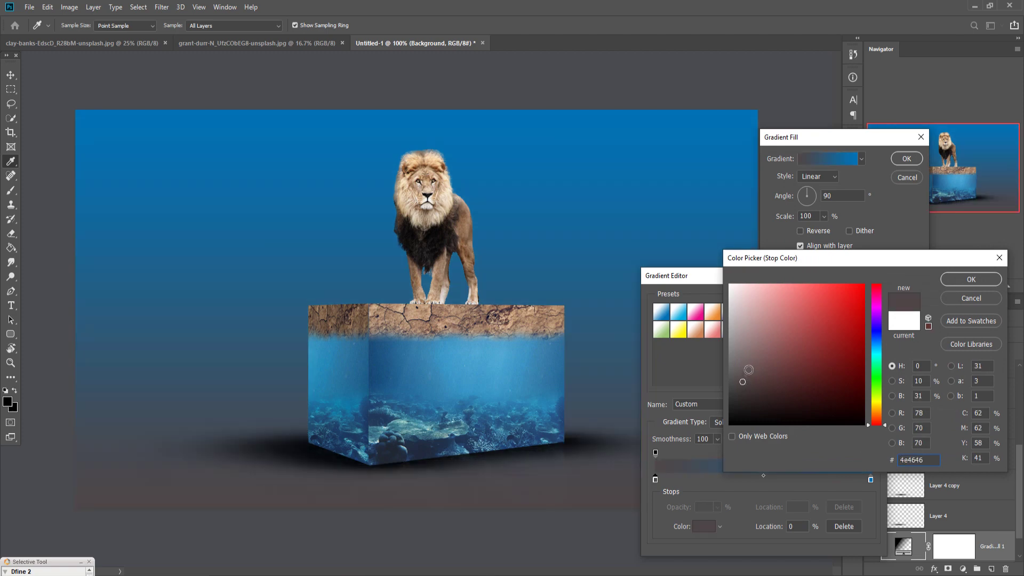
left_click(739, 344)
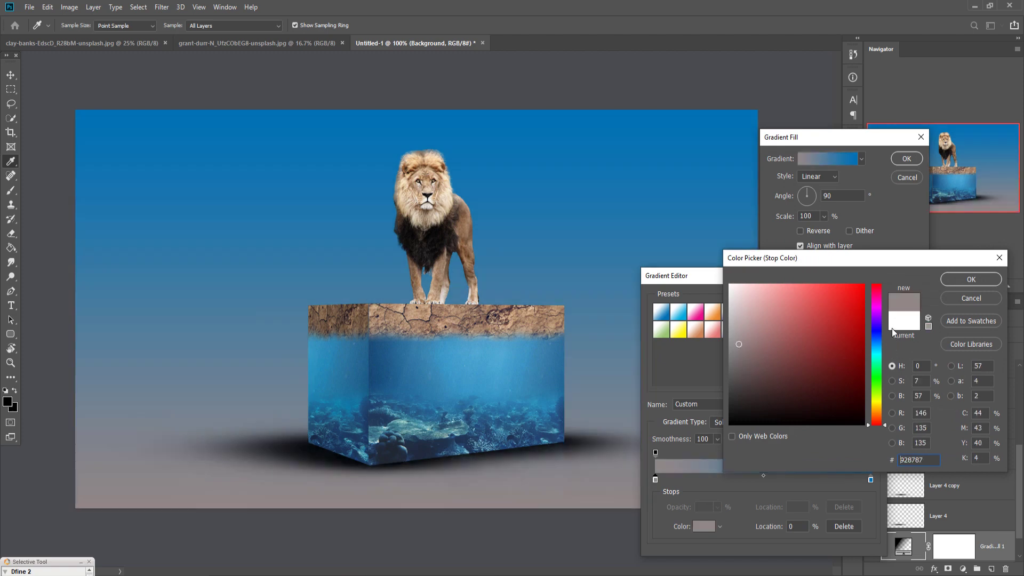
left_click(878, 353)
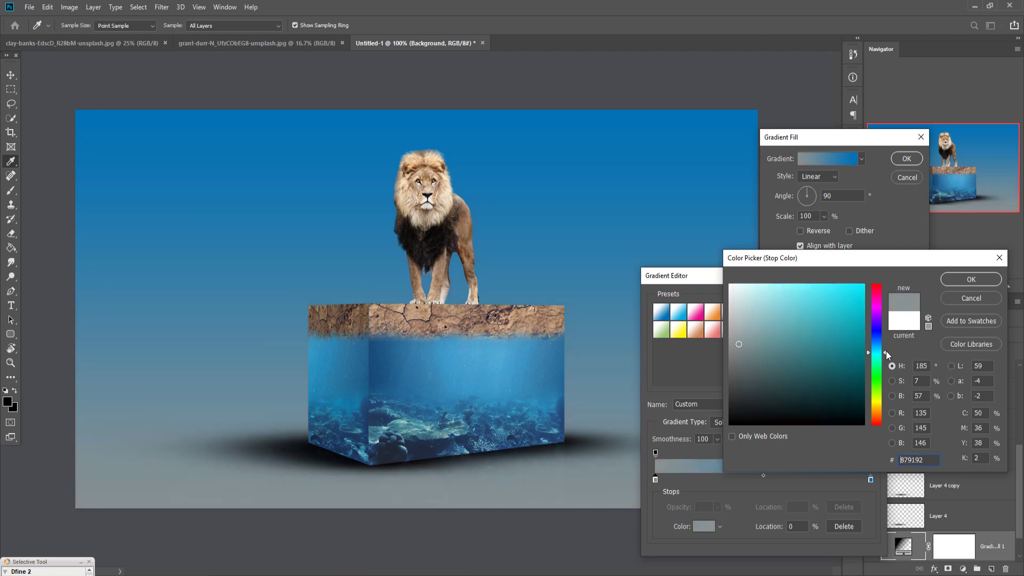
left_click_drag(885, 354, 886, 361)
left_click(788, 334)
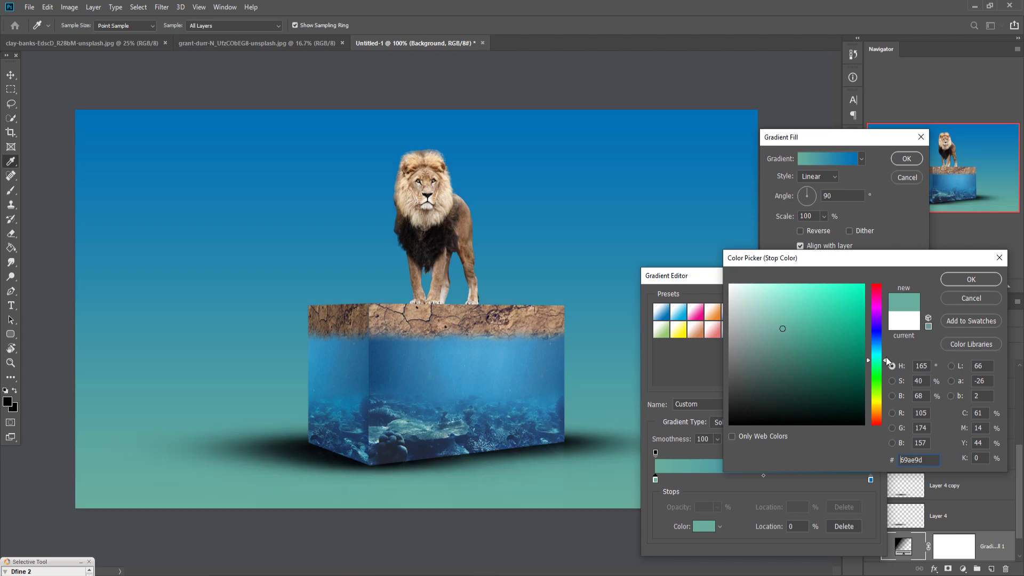
left_click_drag(886, 360, 886, 347)
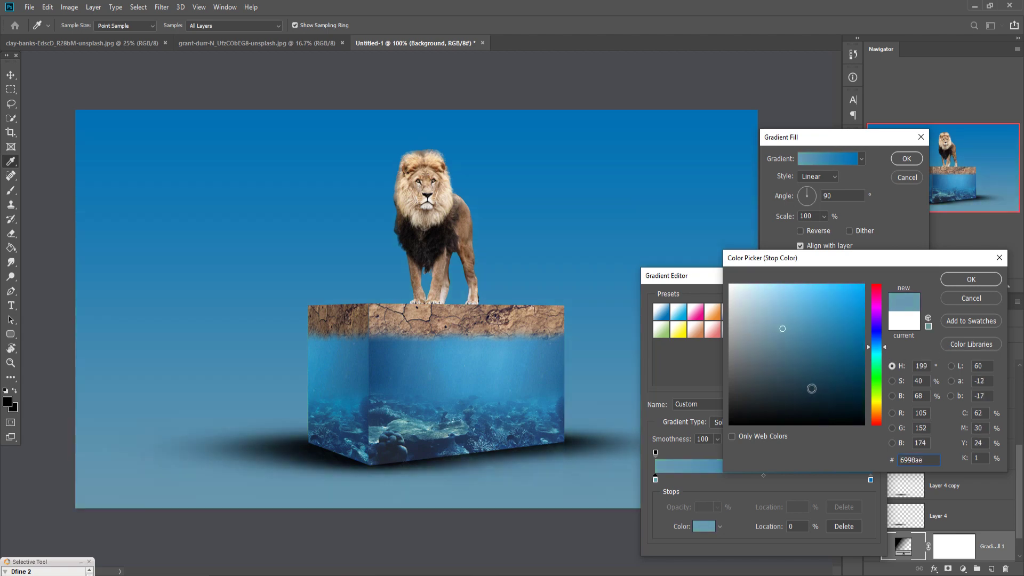
left_click_drag(794, 385, 799, 372)
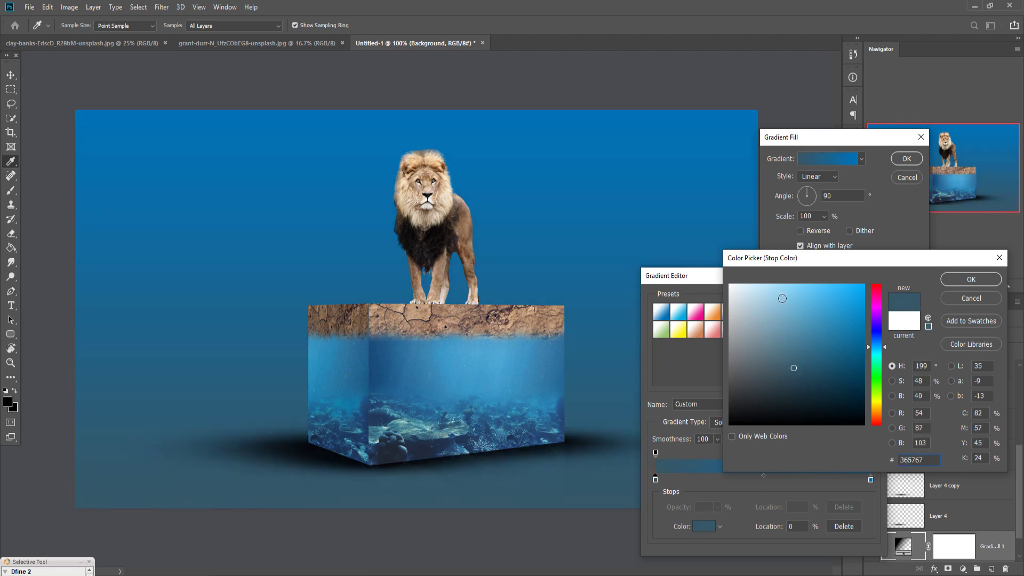
left_click(795, 292)
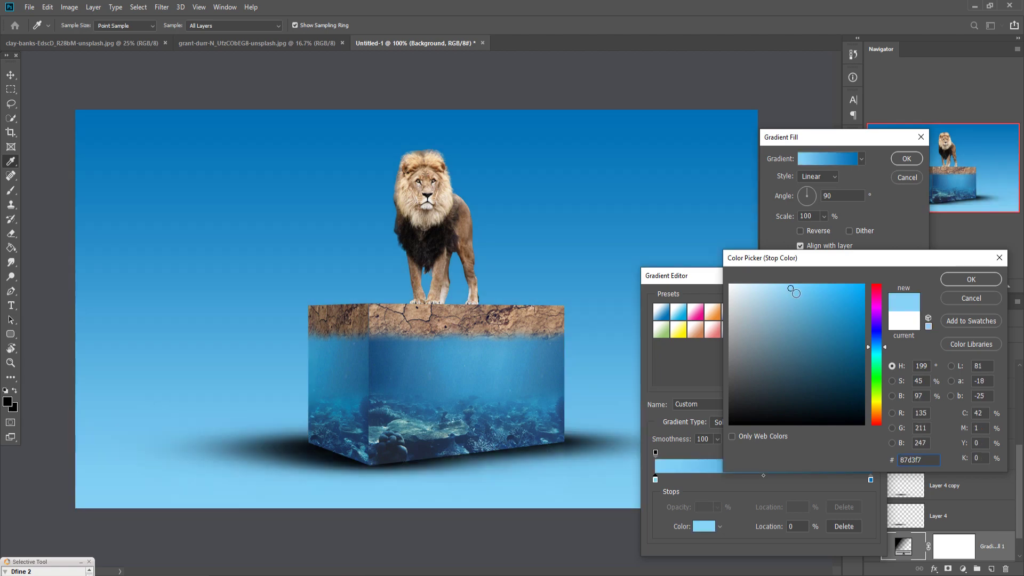
left_click(802, 290)
left_click(812, 290)
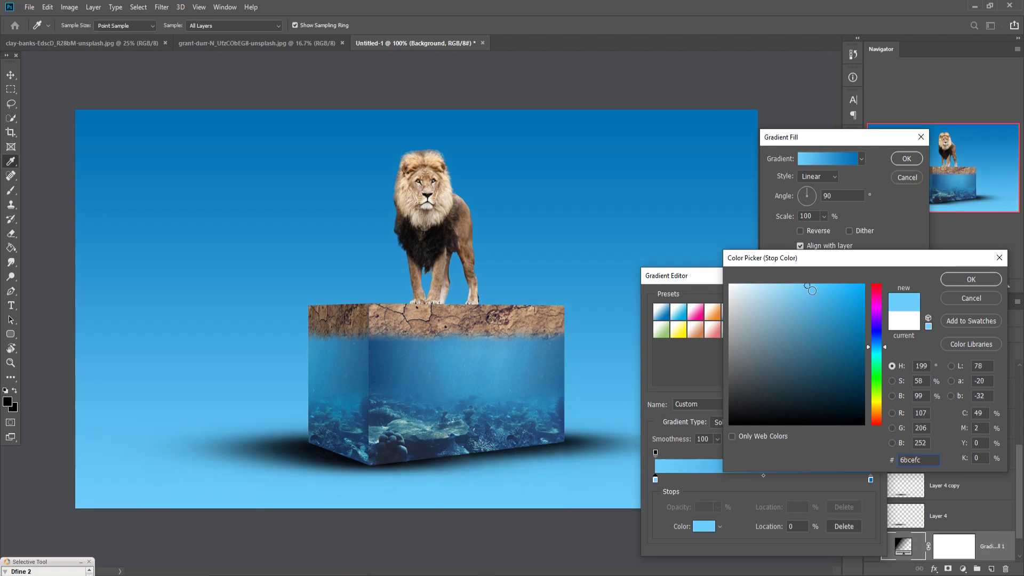
left_click(946, 280)
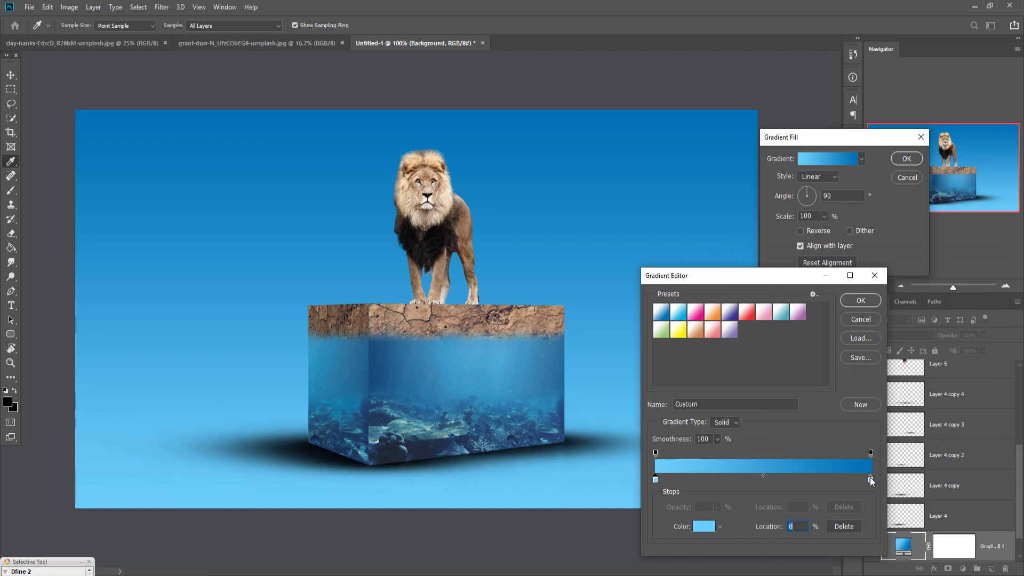
Step: Set the right stop to dark blue #2c566f and commit the 90° linear gradient fill
left_click(871, 480)
left_click(712, 527)
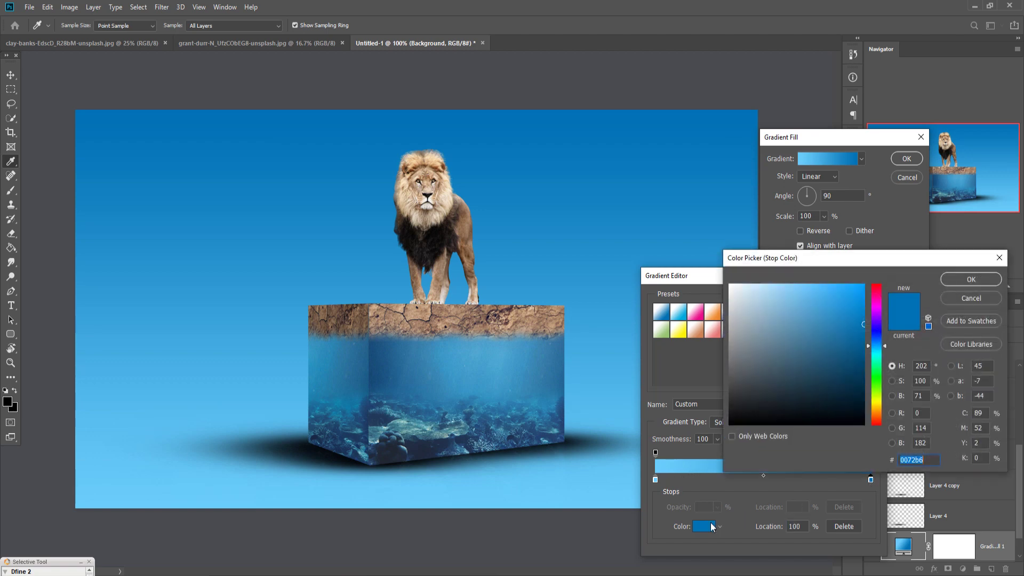
left_click(827, 366)
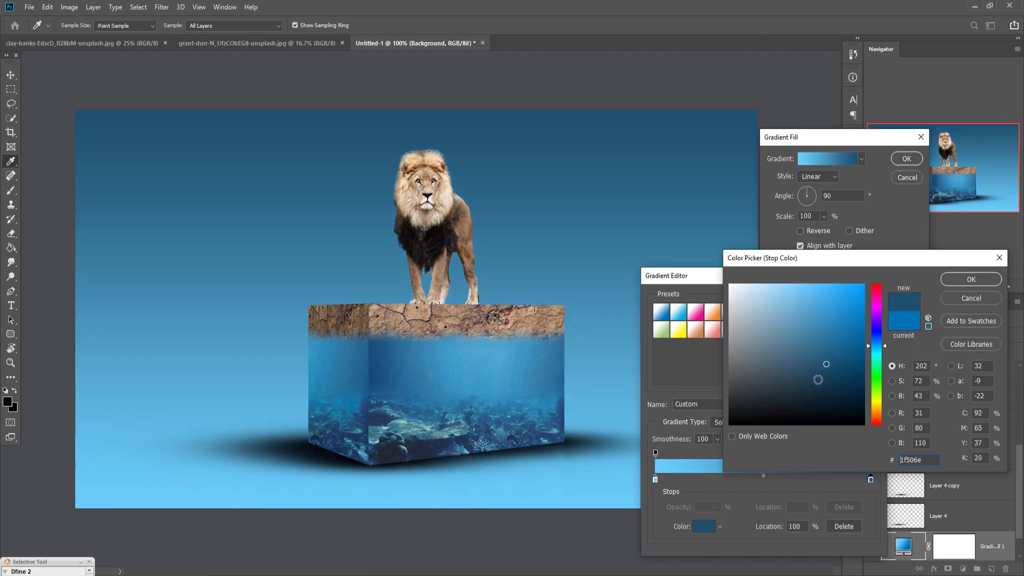
left_click_drag(818, 380, 812, 364)
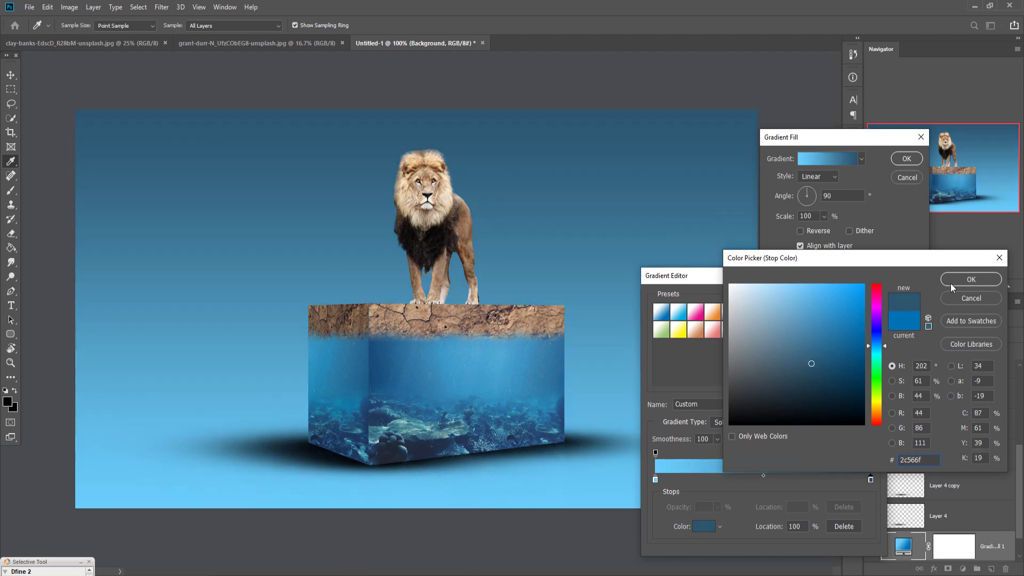
left_click(953, 282)
left_click(861, 300)
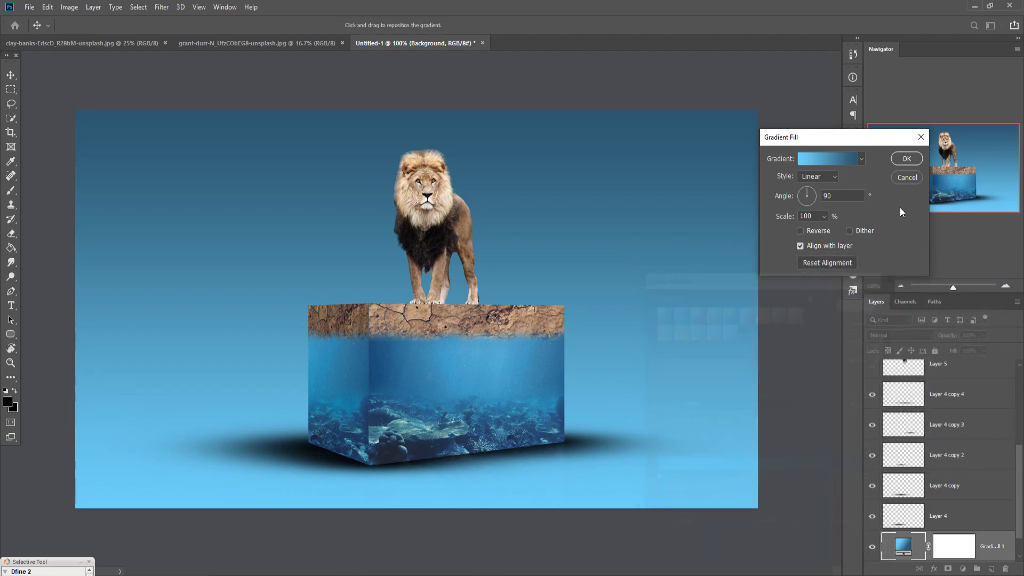
left_click(907, 159)
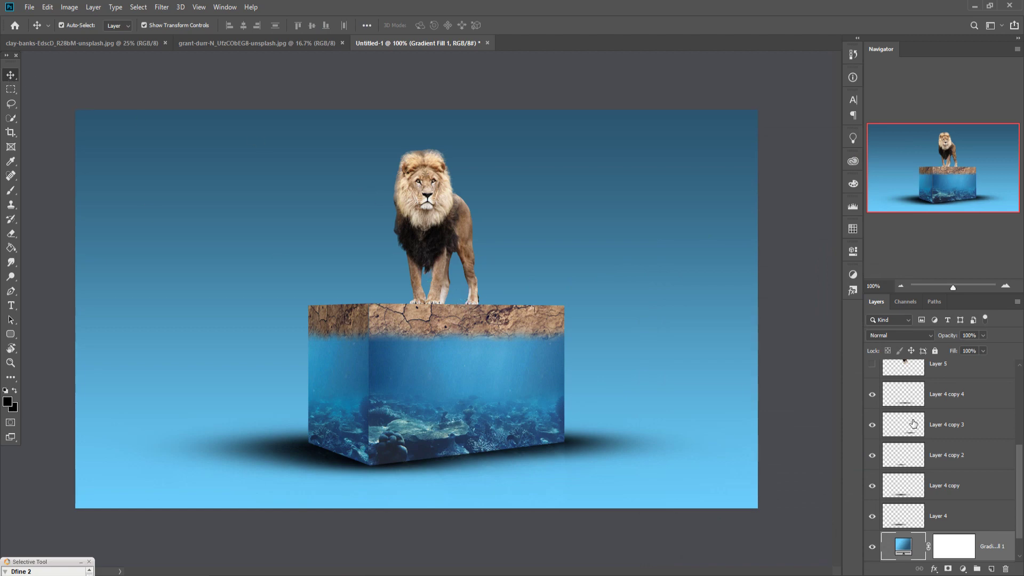
Step: Select the visible lion layer, Layer 5 copy 2, and switch to the Smudge tool
left_click(922, 375)
scroll(909, 383, "up", 3)
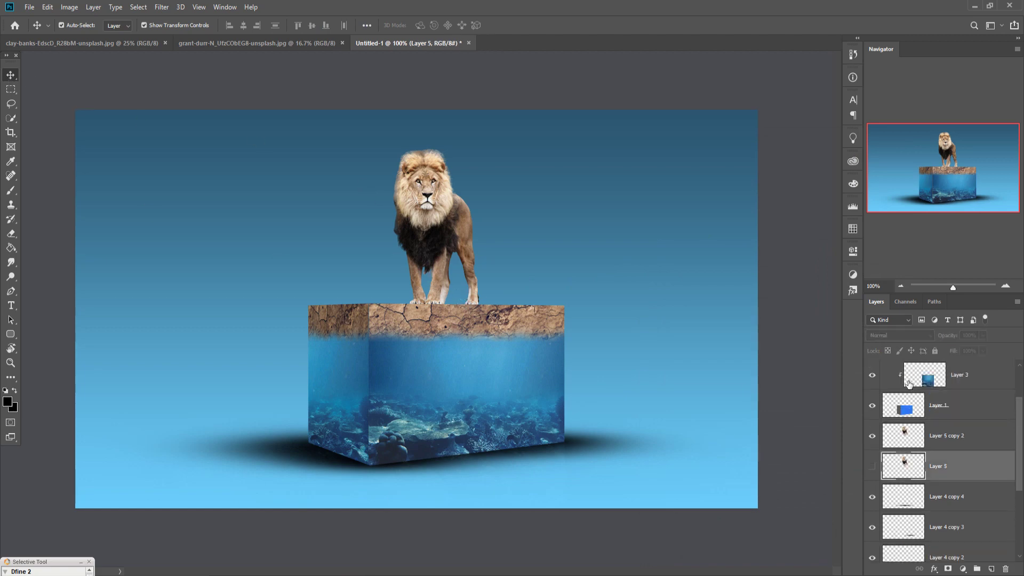
left_click(901, 435)
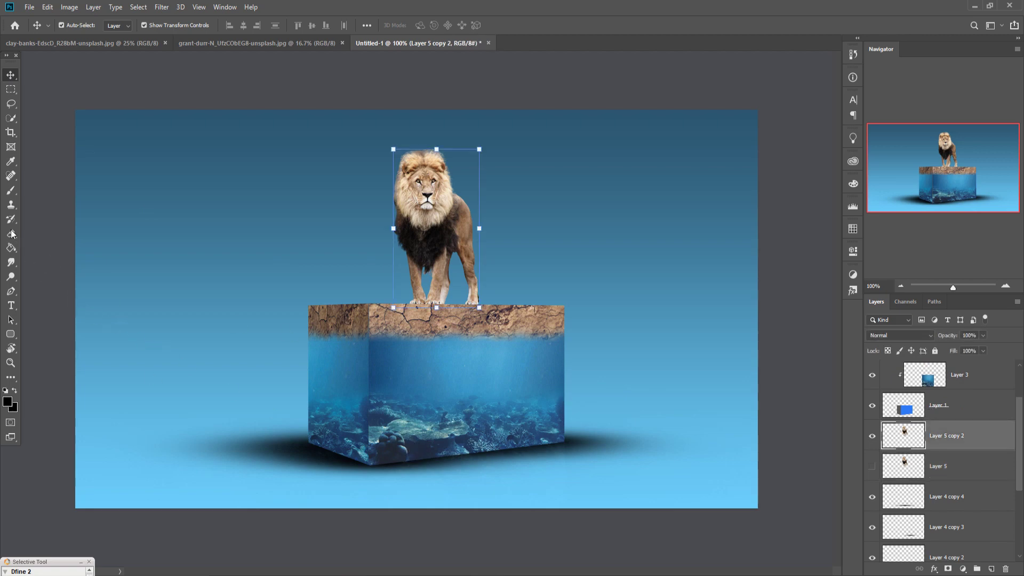
left_click(11, 275)
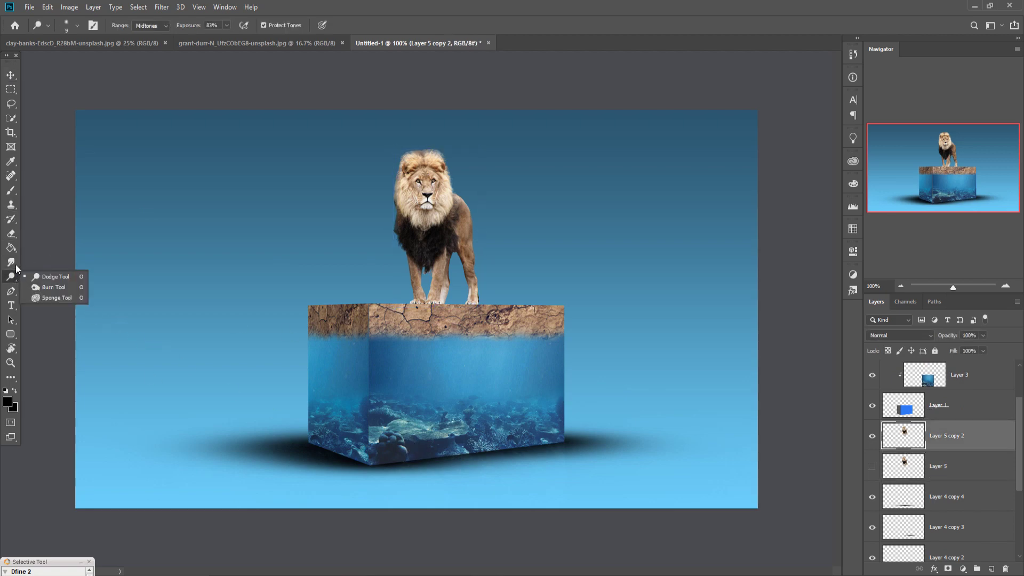
left_click(16, 263)
left_click(36, 281)
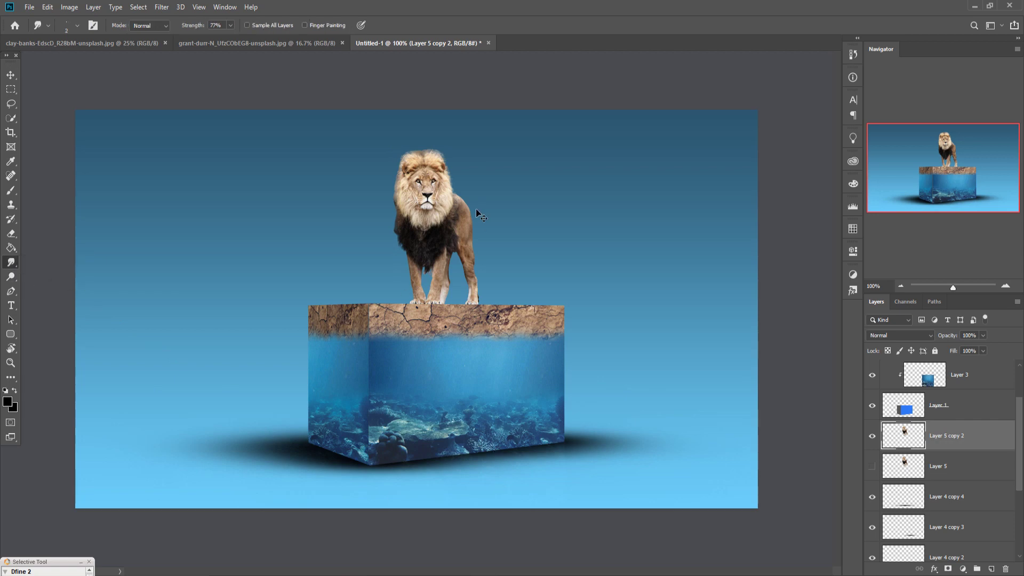
Step: At 400% zoom, smudge hair wisps out of the mane's left, lower and right edges
key("ctrl+plus")
key("ctrl+plus")
key("ctrl+plus")
left_click_drag(376, 112, 479, 345)
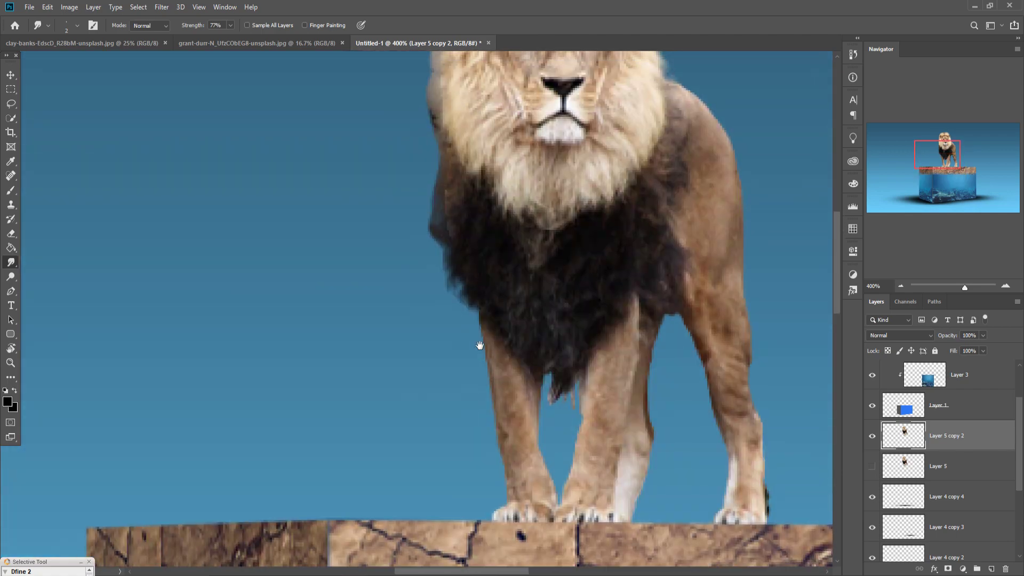
mouse_move(461, 273)
left_mouse_down()
mouse_move(451, 300)
mouse_move(469, 321)
left_mouse_up()
left_click_drag(443, 256, 430, 224)
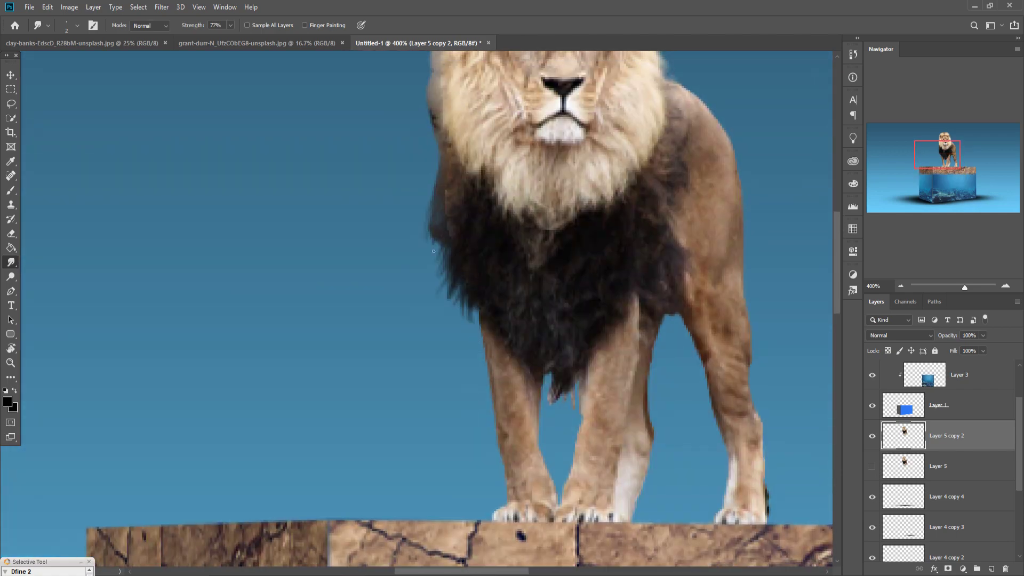
left_click_drag(549, 376, 546, 408)
left_click_drag(582, 373, 568, 406)
left_click_drag(668, 308, 671, 327)
left_click_drag(662, 80, 693, 309)
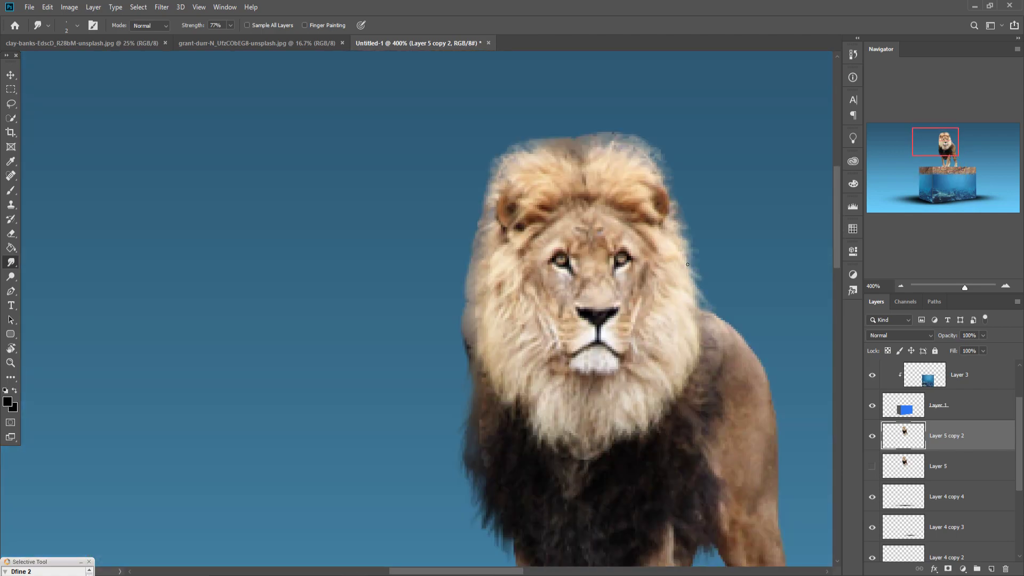
mouse_move(694, 245)
left_mouse_down()
mouse_move(697, 272)
mouse_move(693, 238)
left_mouse_up()
left_click_drag(666, 170, 678, 184)
Step: Smudge wisps along the mane's upper-left, top and upper-right edges, then zoom back out
mouse_move(533, 143)
left_mouse_down()
mouse_move(483, 160)
mouse_move(461, 280)
mouse_move(463, 352)
mouse_move(526, 135)
left_mouse_up()
mouse_move(573, 147)
left_mouse_down()
mouse_move(575, 131)
mouse_move(673, 171)
mouse_move(676, 201)
left_mouse_up()
left_click_drag(652, 159, 675, 186)
left_click_drag(702, 310, 722, 315)
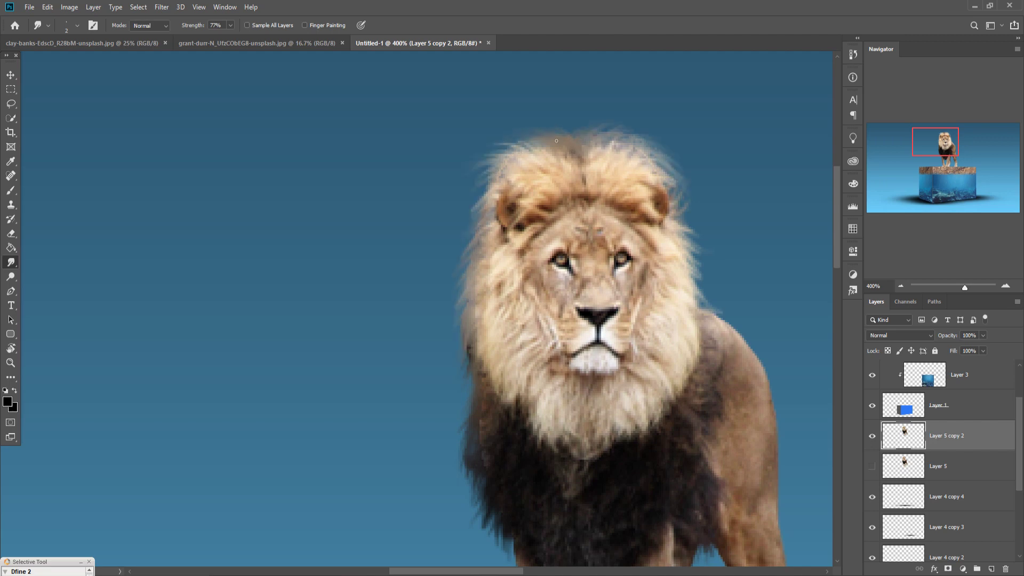
scroll(556, 141, "down", 2)
scroll(714, 469, "down", 2)
scroll(714, 469, "down", 3)
Step: In the twins72 cattail image, marquee-select the whole grass clump
key("v")
left_click(191, 44)
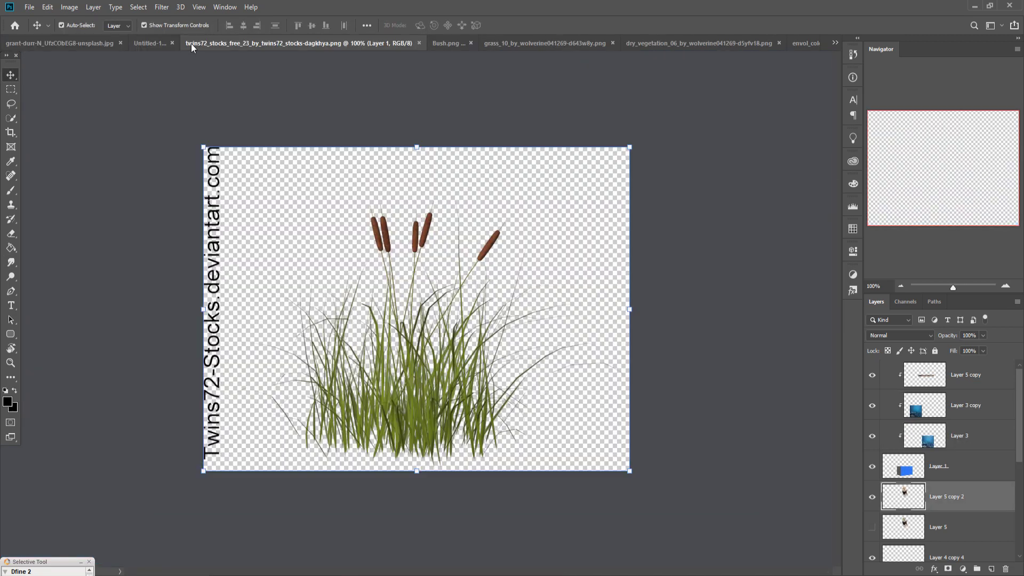
left_click(11, 89)
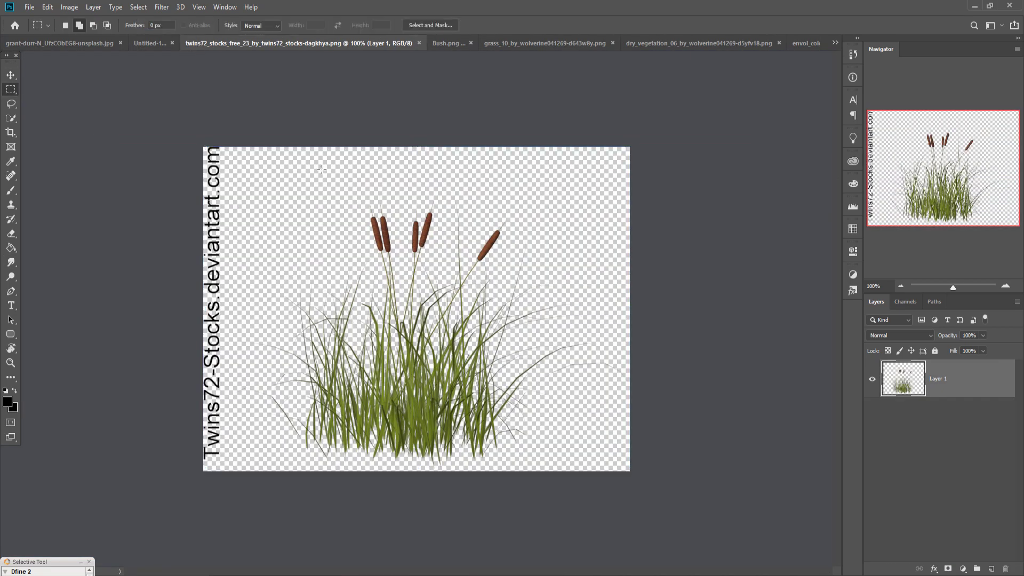
left_click_drag(271, 152, 581, 469)
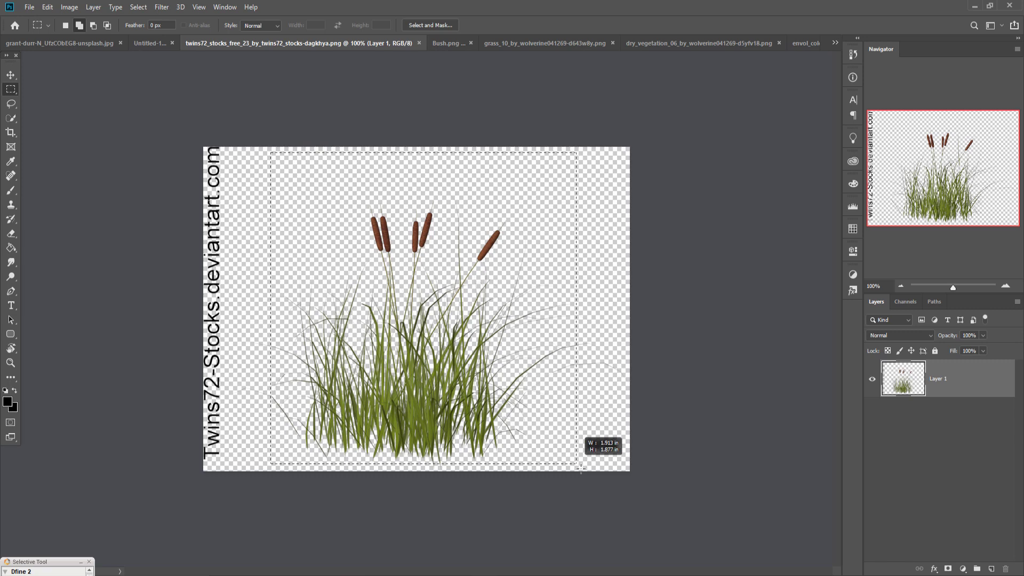
left_click_drag(581, 468, 595, 468)
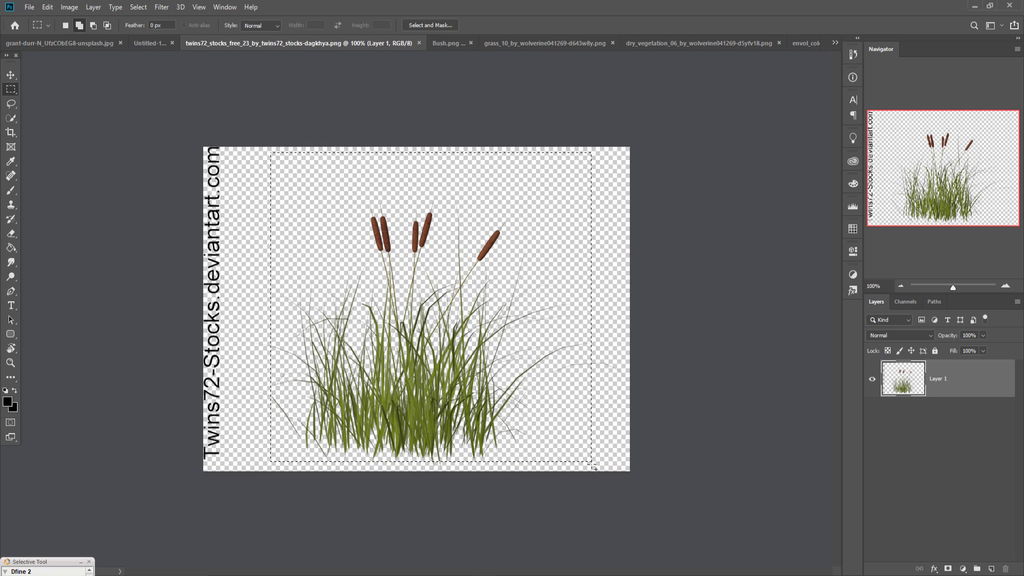
Step: Drag the grass into Untitled-1 as Layer 6, scaled to 29.4% beside the lion
left_click(11, 74)
mouse_move(265, 45)
left_mouse_down()
mouse_move(265, 89)
mouse_move(594, 148)
left_mouse_up()
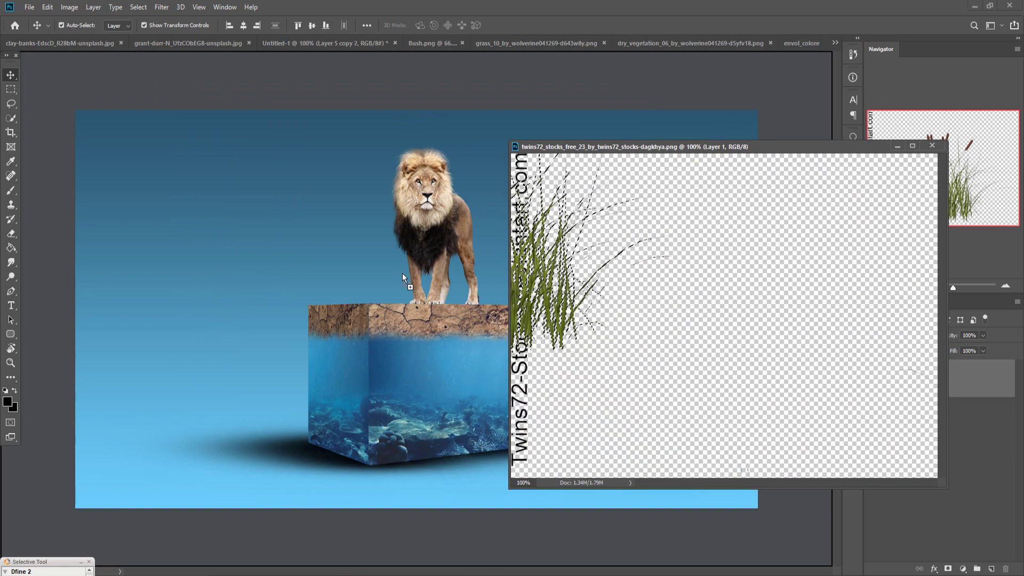
left_click_drag(749, 407, 385, 280)
left_click(897, 146)
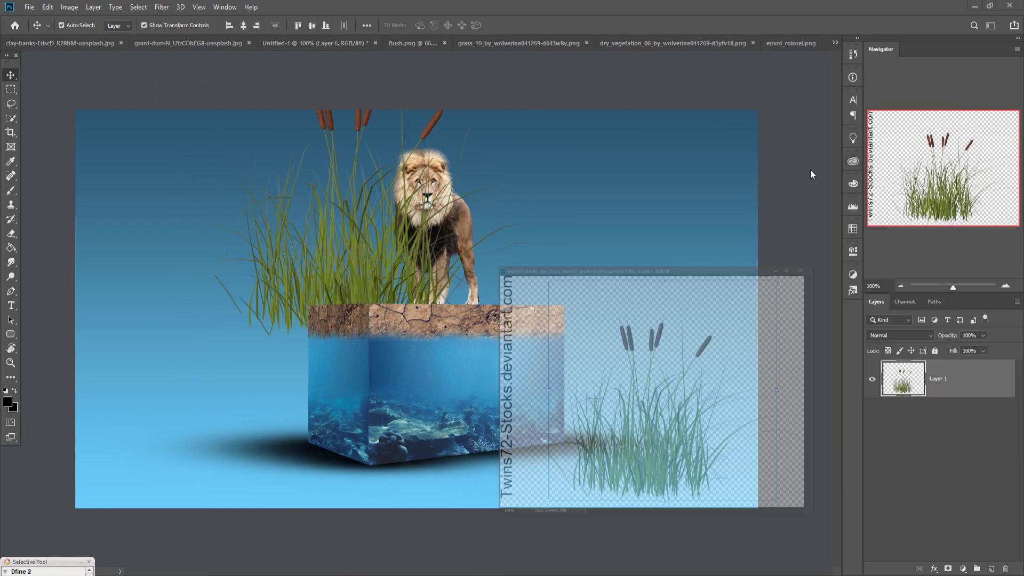
key("ctrl+t")
mouse_move(534, 207)
left_mouse_down()
mouse_move(310, 235)
mouse_move(369, 285)
left_mouse_up()
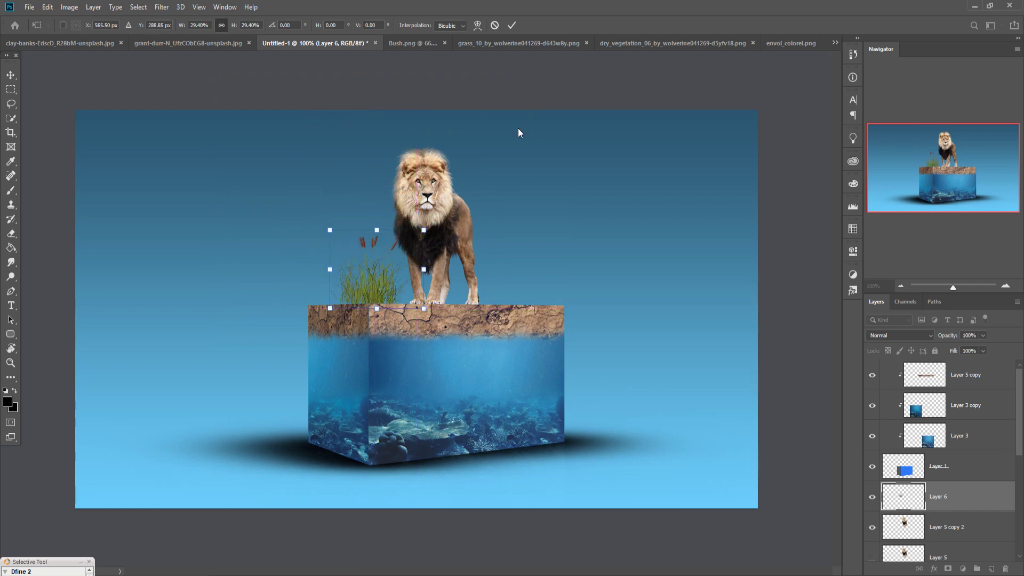
Step: Commit the grass, duplicate it as Layer 6 copy, and place the copy right of the lion
left_click(508, 28)
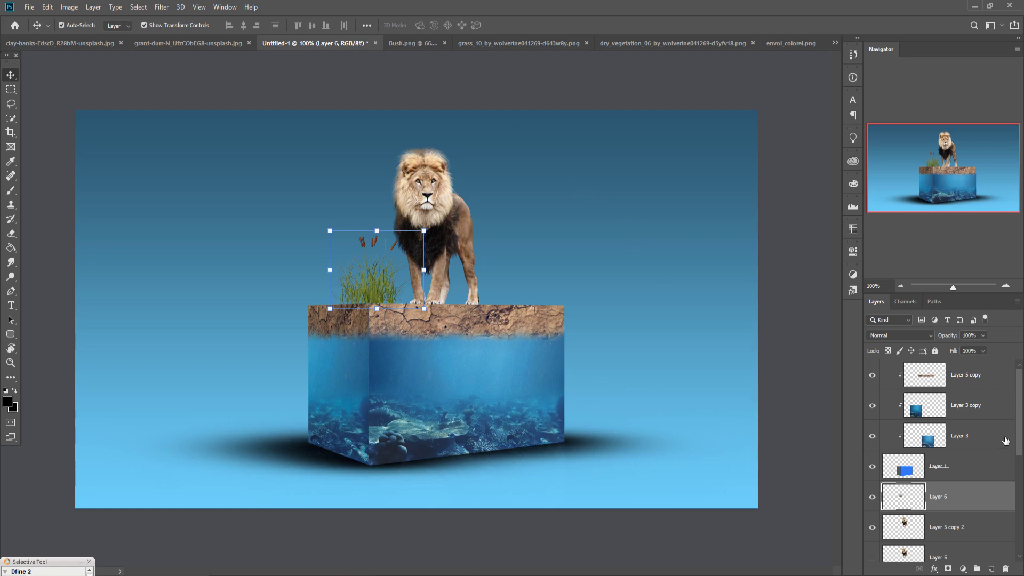
right_click(967, 499)
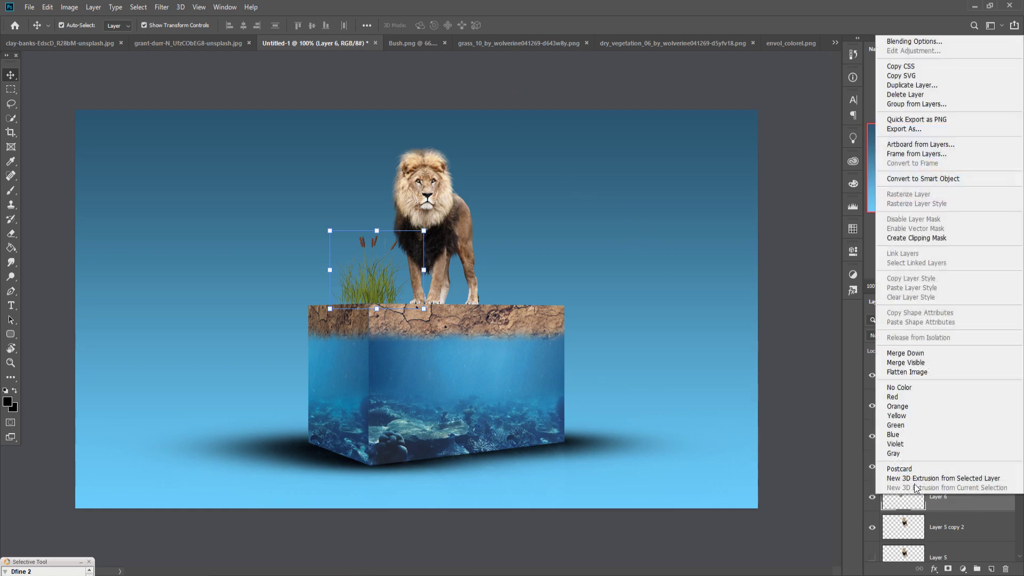
left_click(897, 87)
left_click(599, 169)
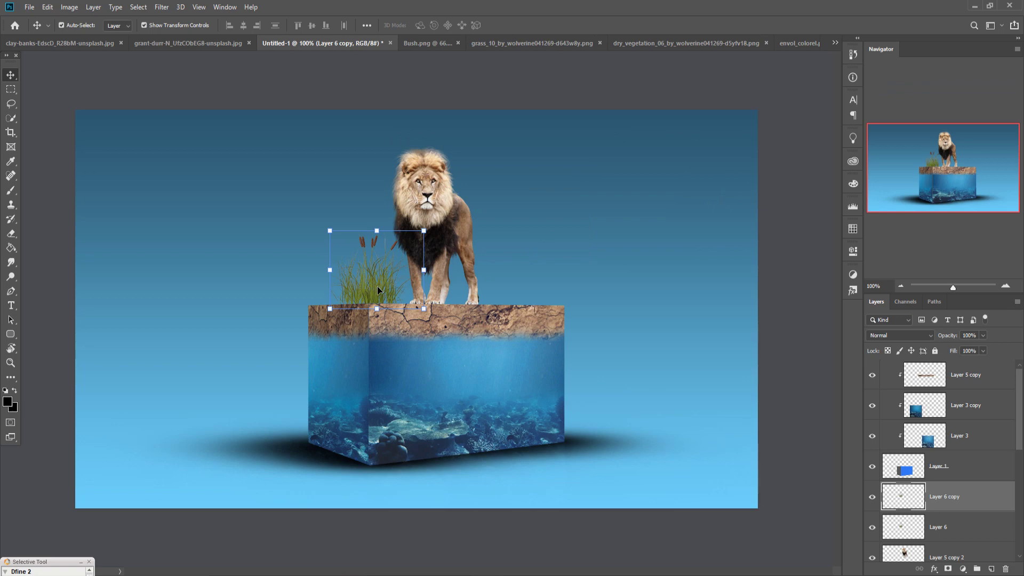
mouse_move(377, 291)
left_mouse_down()
mouse_move(512, 283)
mouse_move(513, 293)
left_mouse_up()
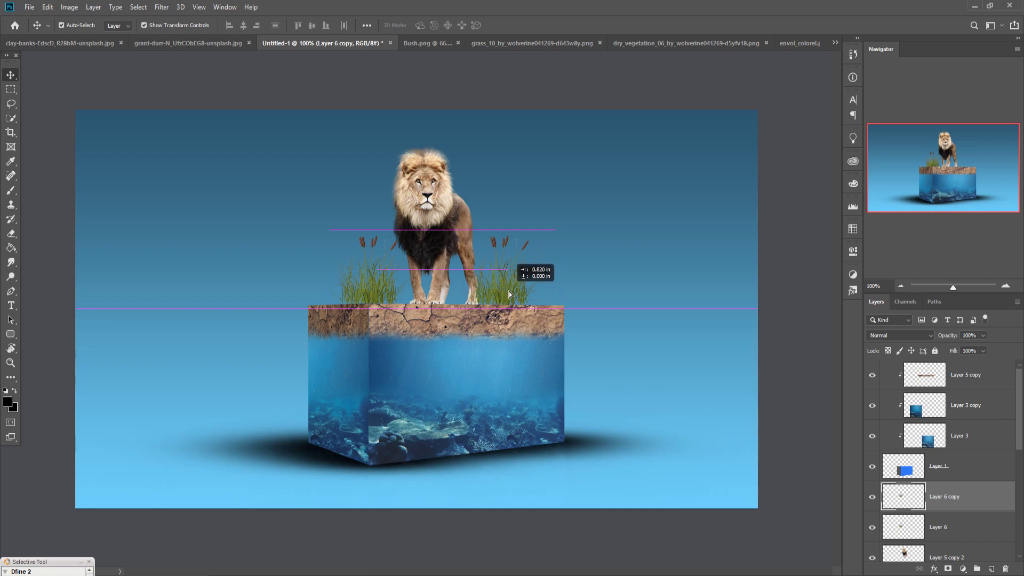
left_click_drag(513, 290, 509, 291)
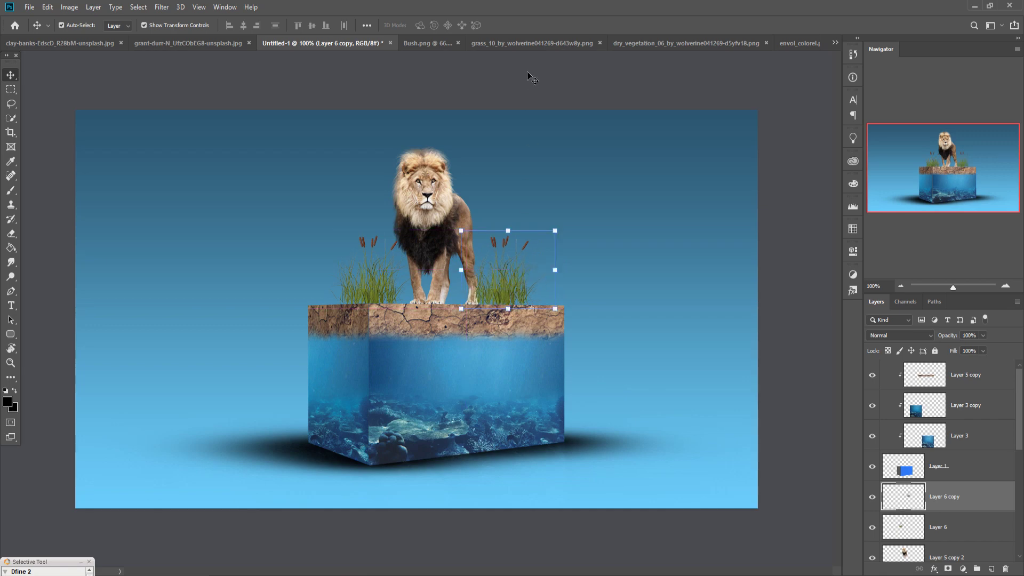
left_click(419, 43)
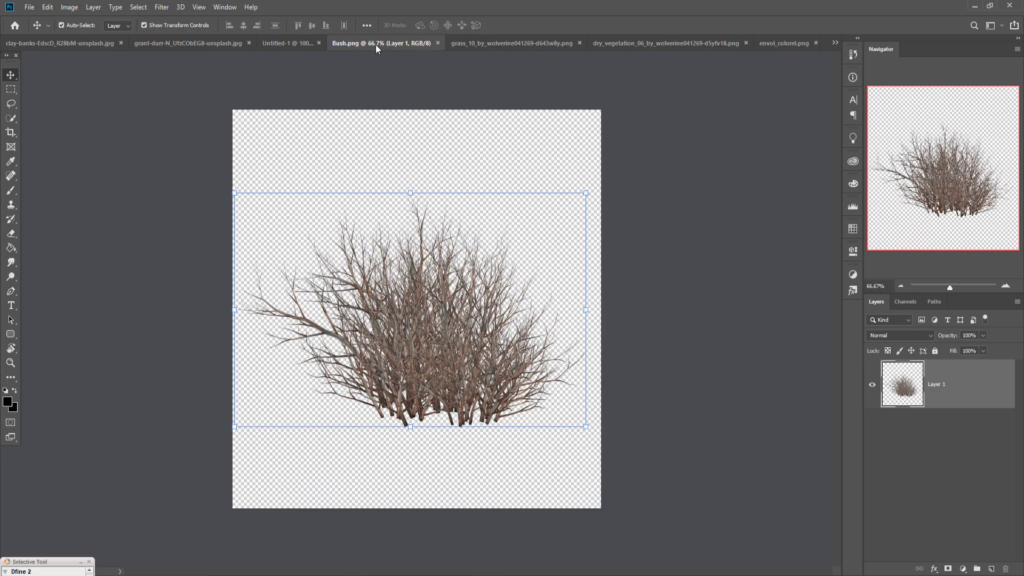
Step: Drag the dry bush into the composite as Layer 7, scaled to about 41% left of the lion
left_click_drag(376, 44, 574, 135)
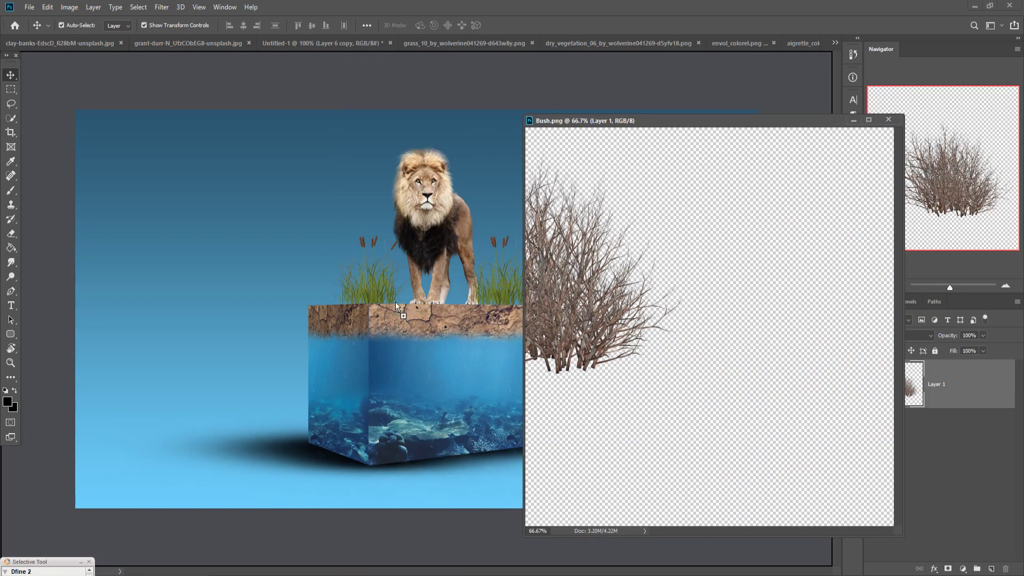
left_click_drag(723, 399, 338, 275)
left_click(854, 120)
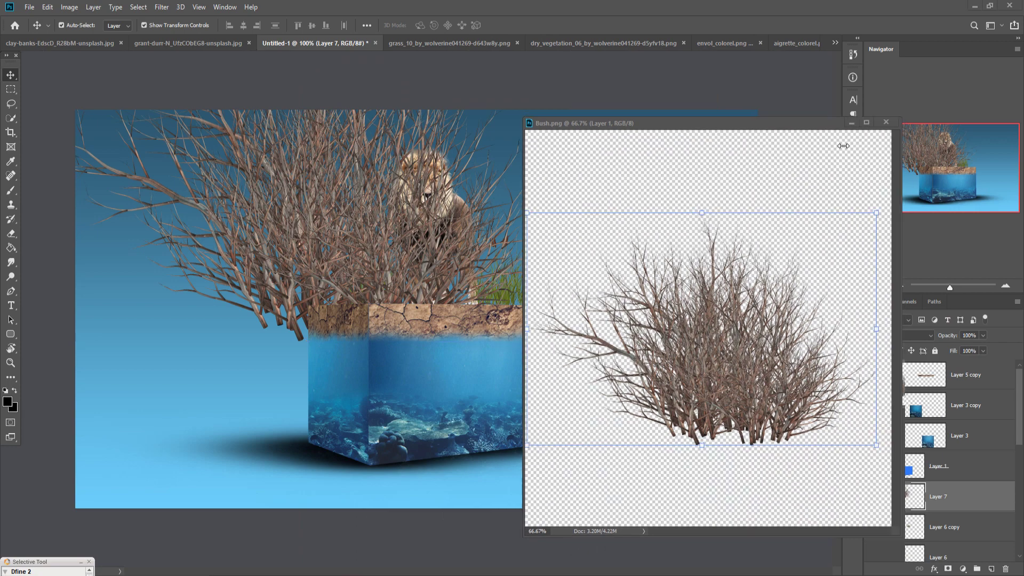
left_click_drag(578, 171, 365, 171)
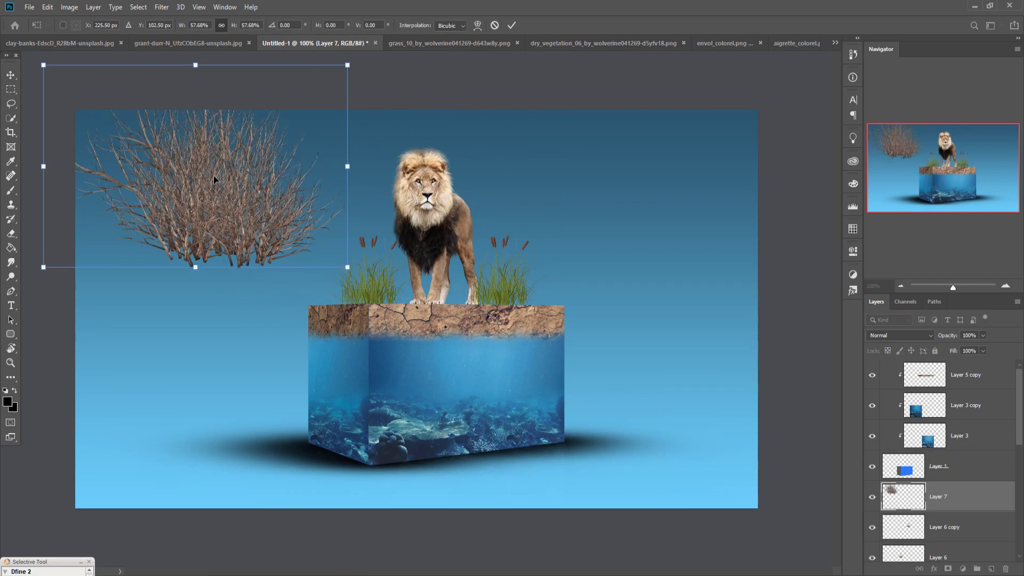
left_click_drag(218, 190, 334, 222)
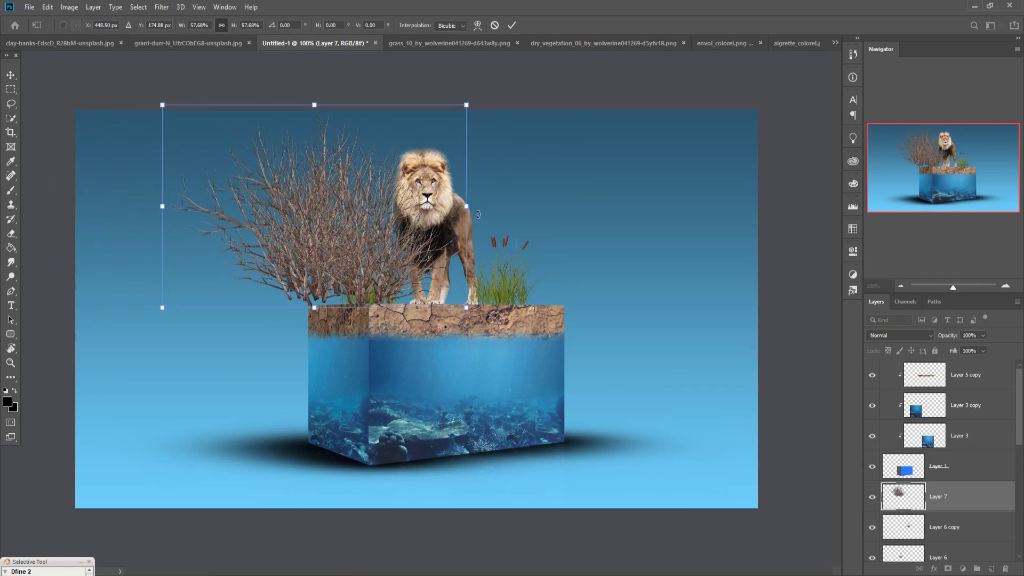
left_click_drag(467, 208, 379, 224)
left_click_drag(269, 235, 327, 270)
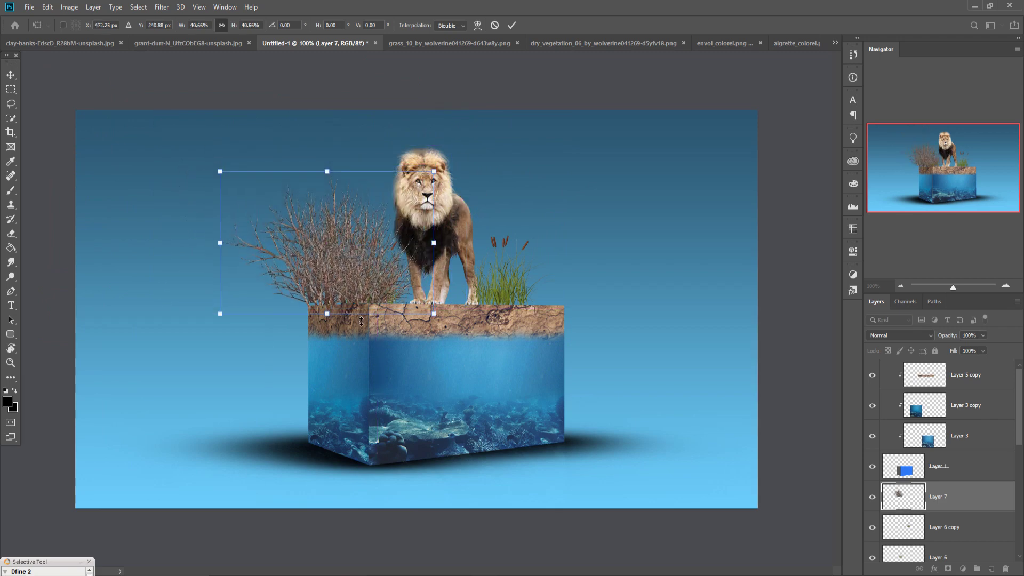
left_click(511, 25)
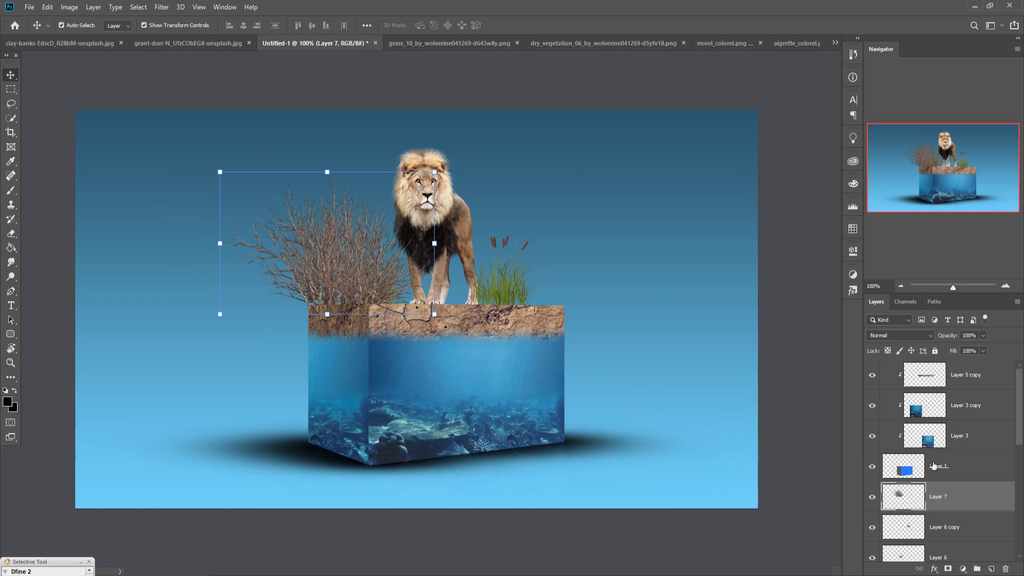
Step: Move Layer 7 just above the gradient fill and shrink it to 24.17% on the cube's left edge
mouse_move(956, 499)
left_mouse_down()
mouse_move(973, 535)
mouse_move(973, 427)
left_mouse_up()
scroll(944, 454, "down", 2)
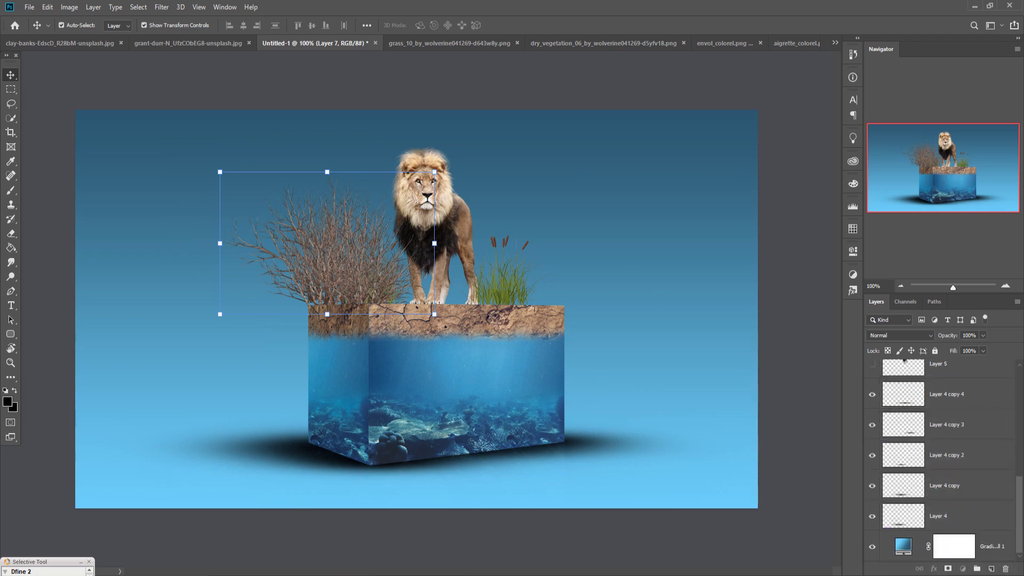
left_click_drag(914, 533, 913, 490)
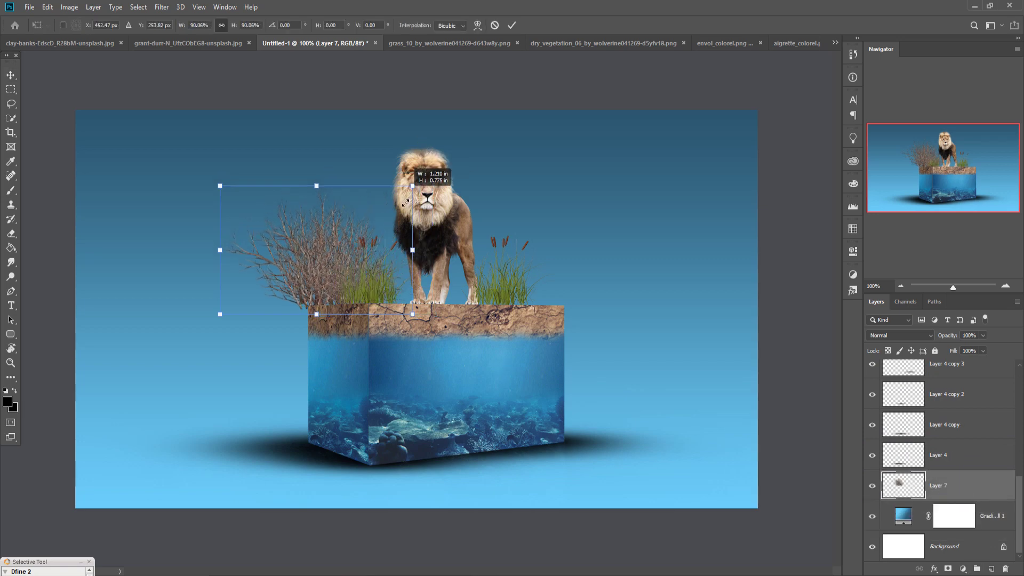
mouse_move(435, 172)
left_mouse_down()
mouse_move(275, 277)
mouse_move(324, 304)
left_mouse_up()
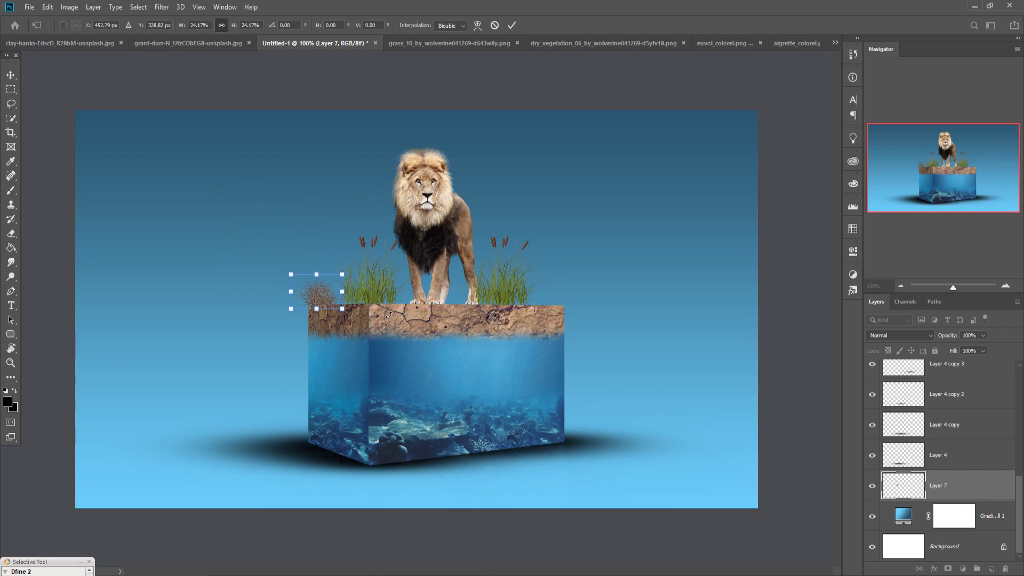
left_click(513, 25)
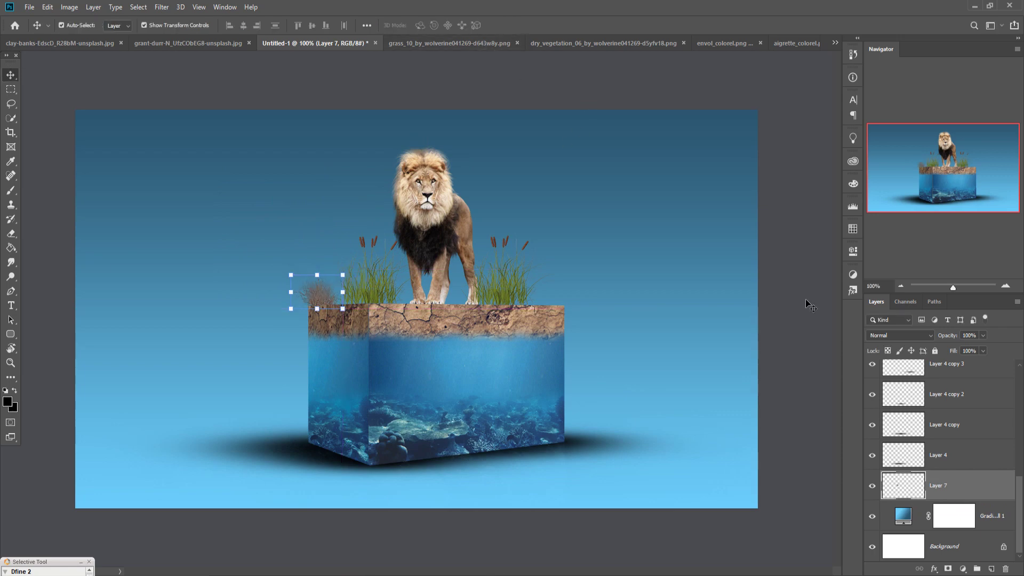
Step: Duplicate the bush as Layer 7 copy and place it on the cube top's right edge
right_click(982, 489)
left_click(900, 79)
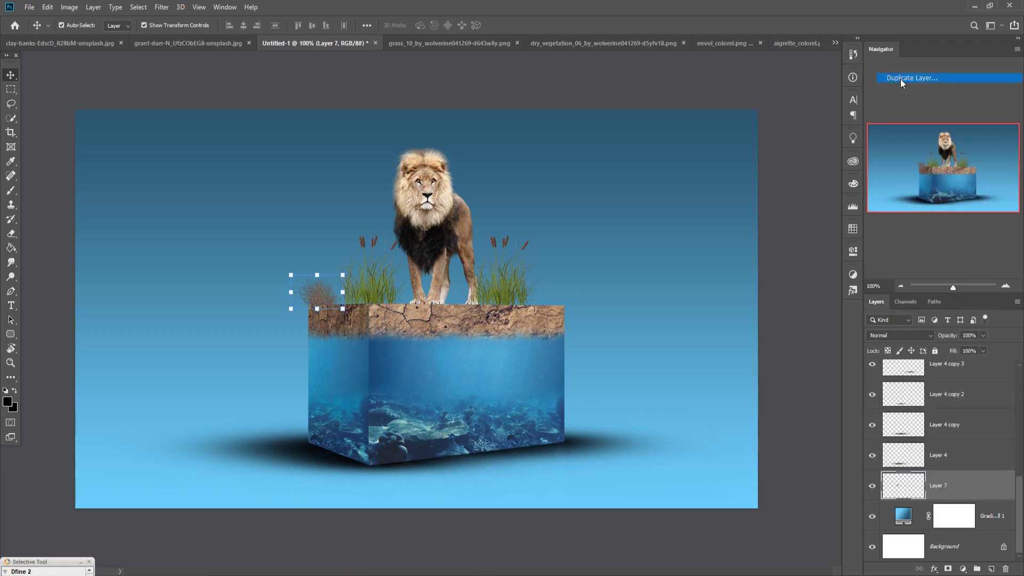
left_click(596, 164)
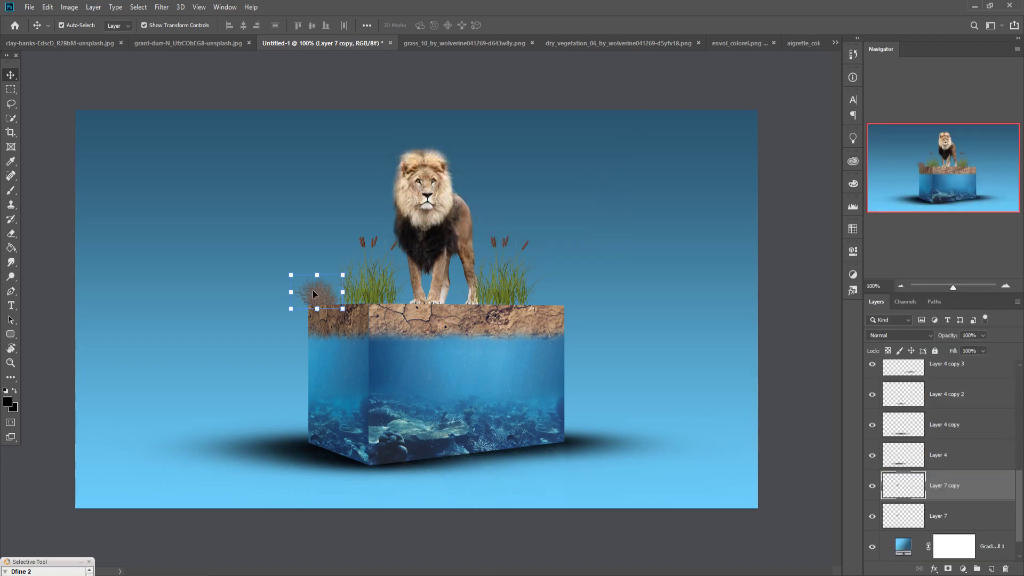
left_click_drag(313, 293, 548, 295)
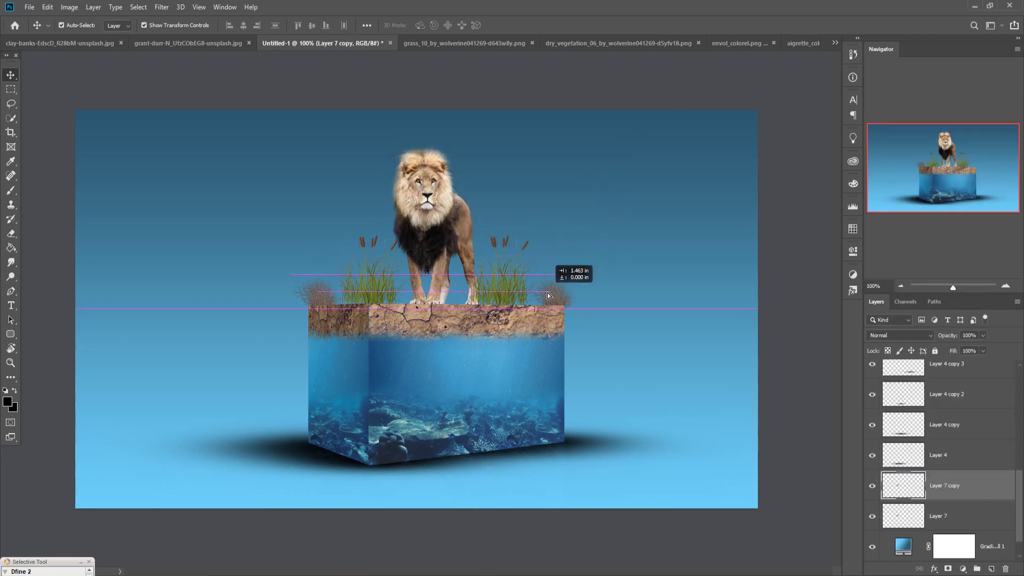
left_click_drag(548, 295, 535, 293)
left_click(536, 295)
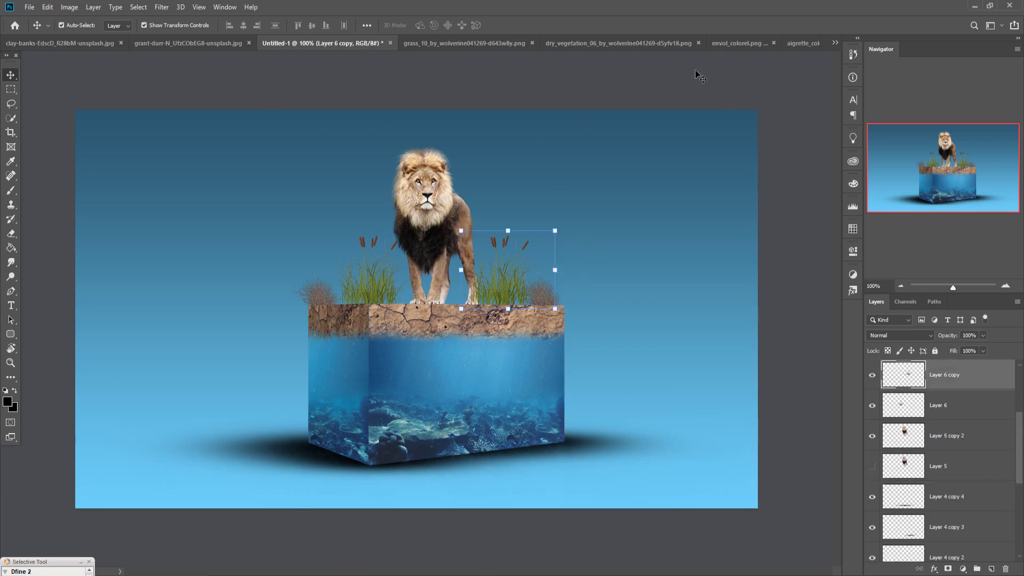
left_click(724, 41)
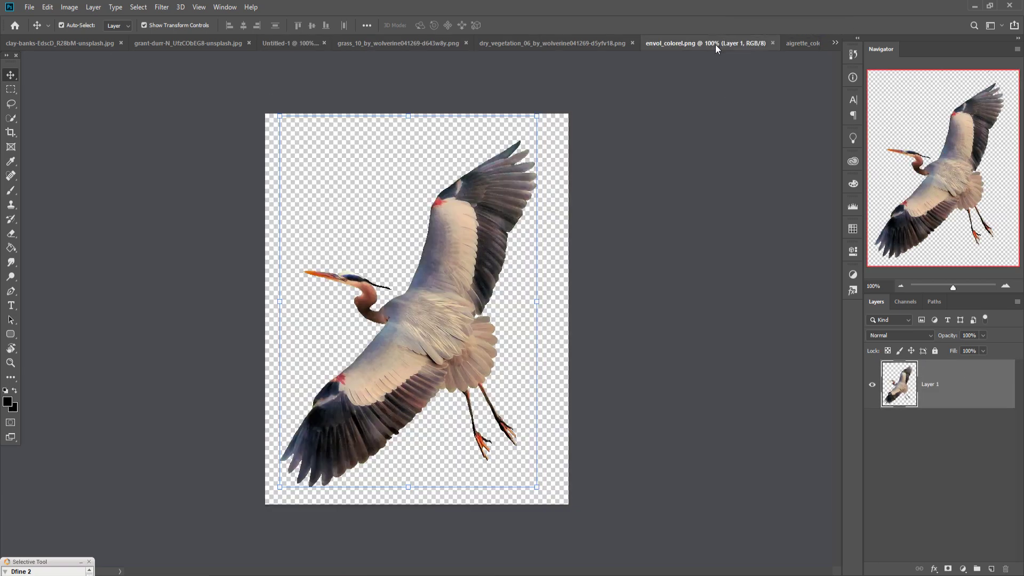
Step: Drag the heron from envol_colorel.png into the composite as Layer 8, about 27% in the upper-left sky
left_click_drag(716, 44, 707, 107)
left_click_drag(799, 311, 312, 186)
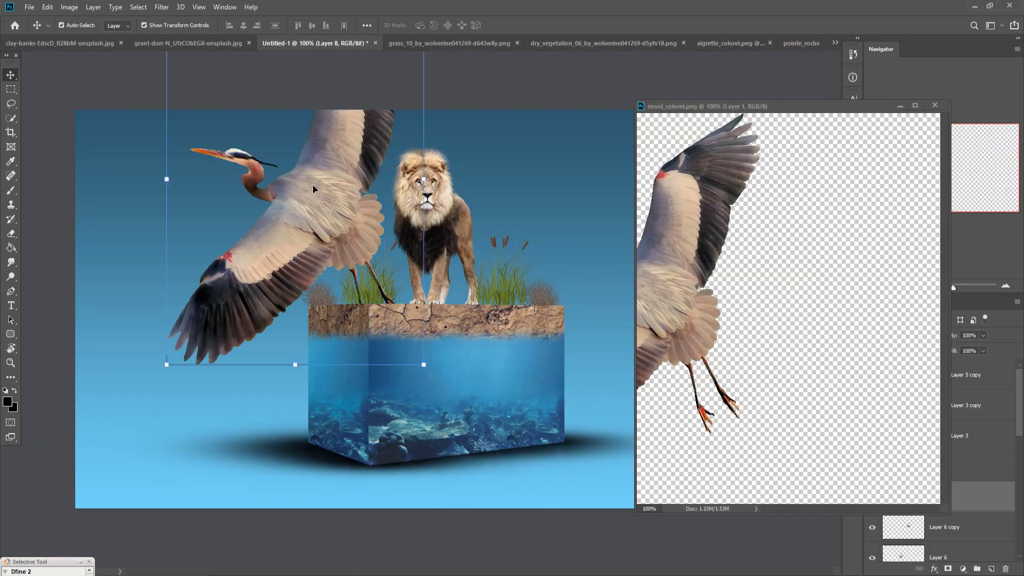
left_click_drag(425, 368, 284, 161)
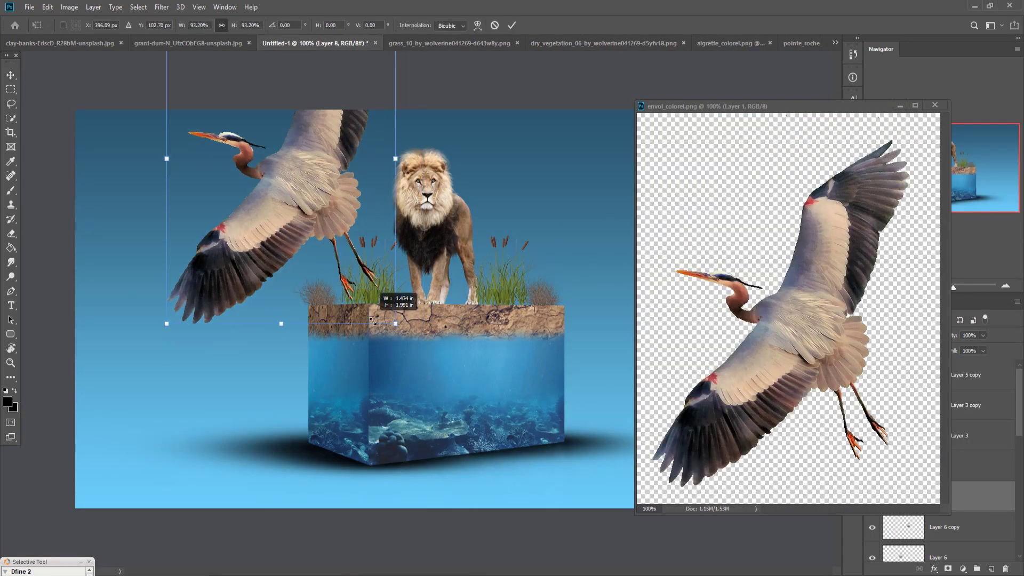
left_click_drag(231, 126, 272, 222)
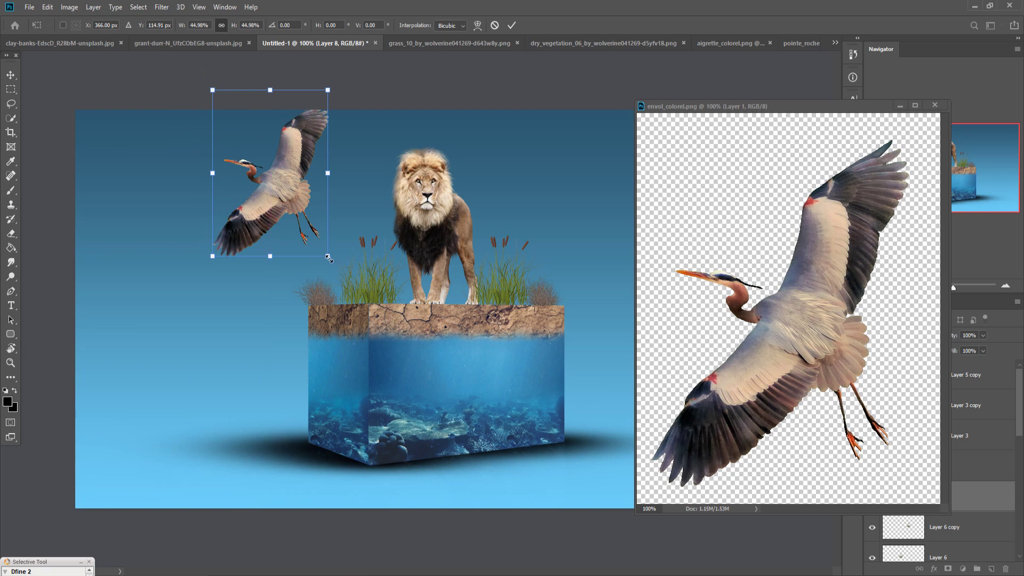
mouse_move(327, 257)
left_mouse_down()
mouse_move(280, 198)
mouse_move(288, 226)
left_mouse_up()
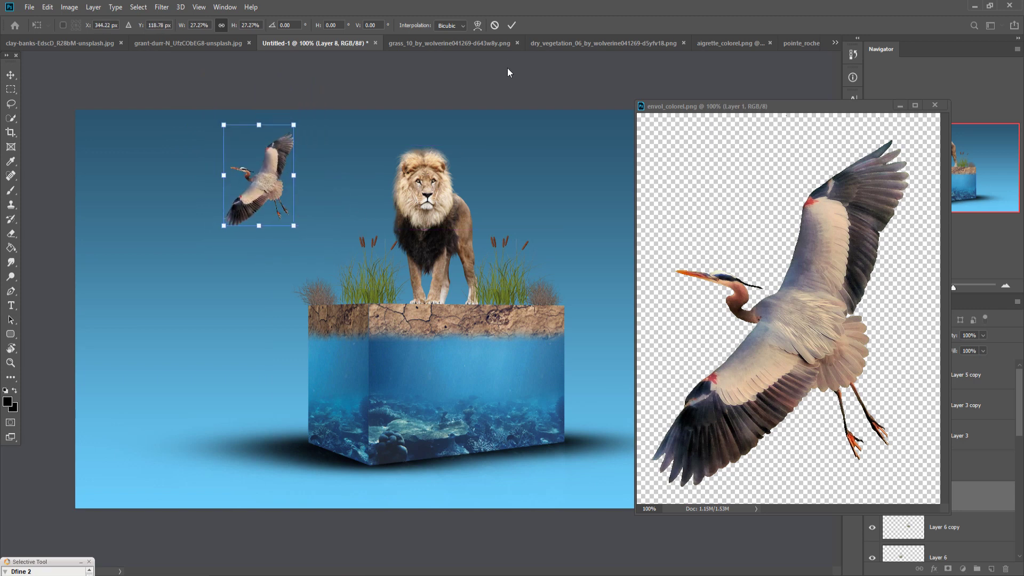
left_click(512, 25)
left_click(935, 105)
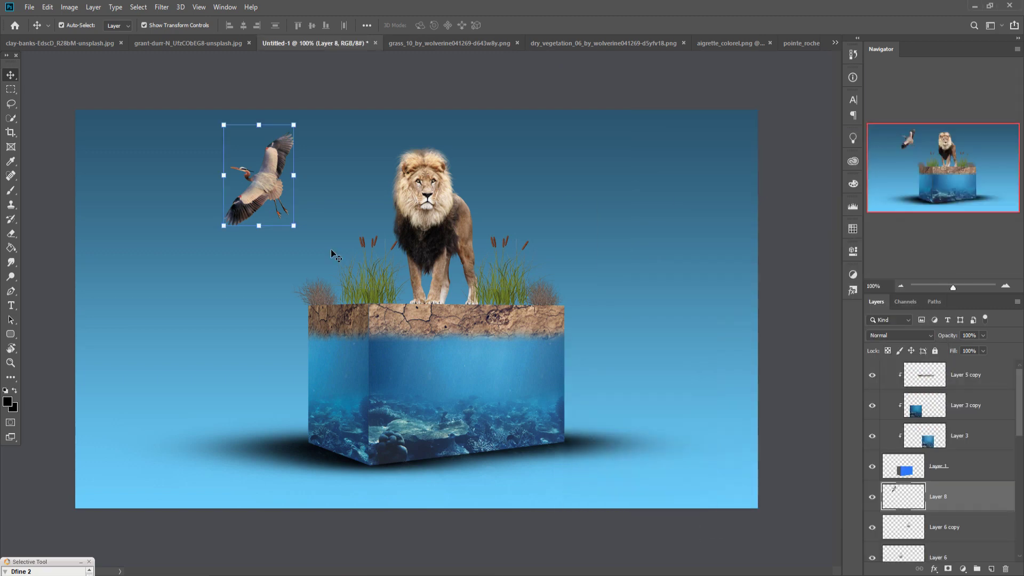
Step: Enlarge the lion layer to about 118% with Free Transform
left_click(425, 200)
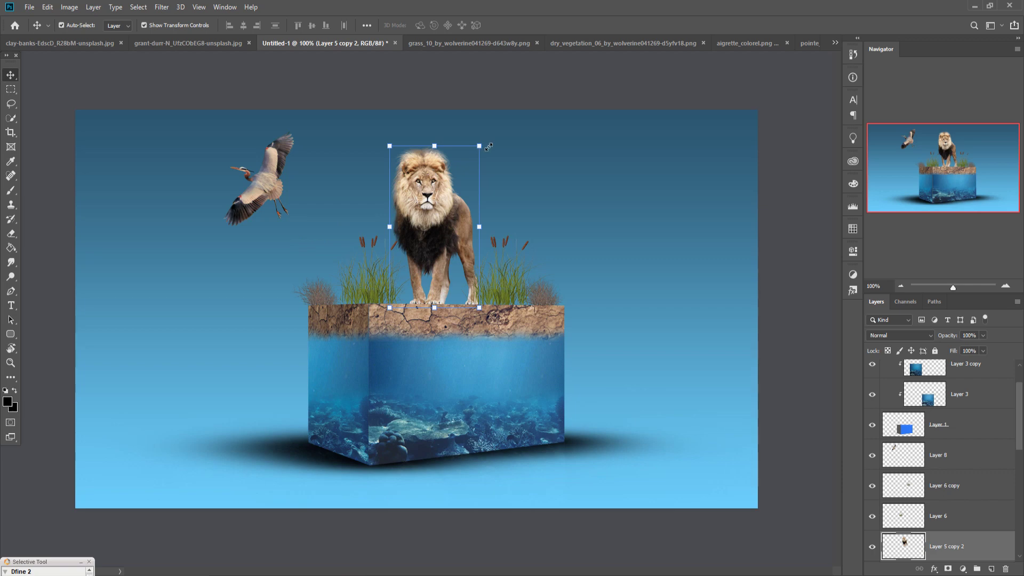
left_click_drag(480, 146, 513, 133)
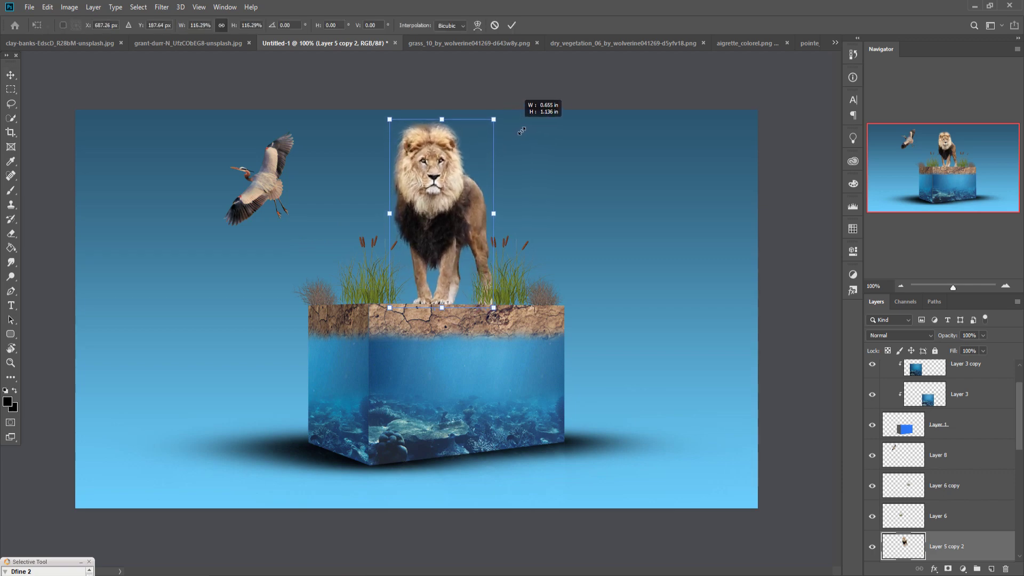
left_click_drag(513, 134, 526, 130)
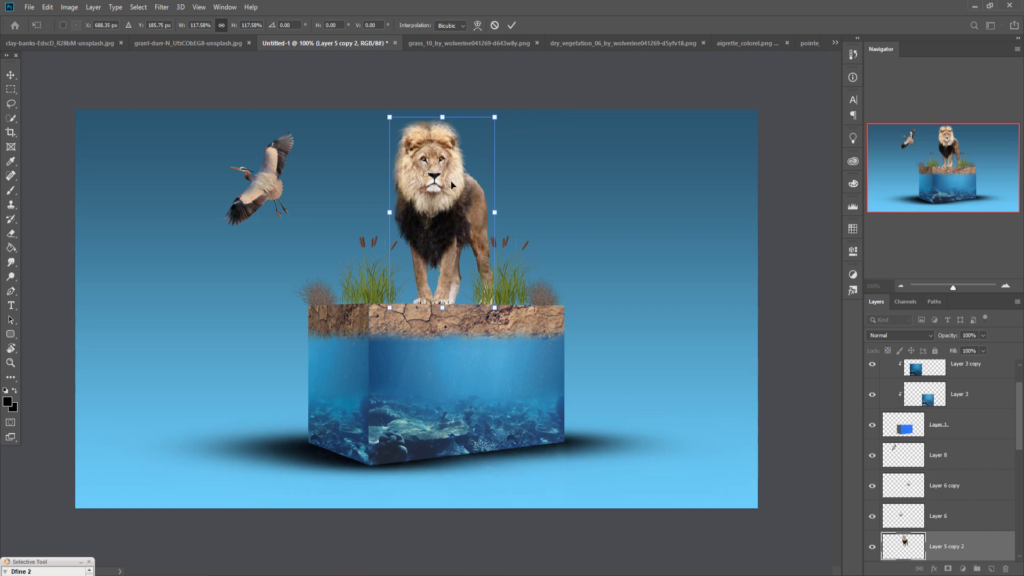
left_click(979, 370)
Step: Shift the lion, grass, cube and shadow layers slightly lower, then enlarge the lion a little more
left_click_drag(1020, 408, 1020, 526)
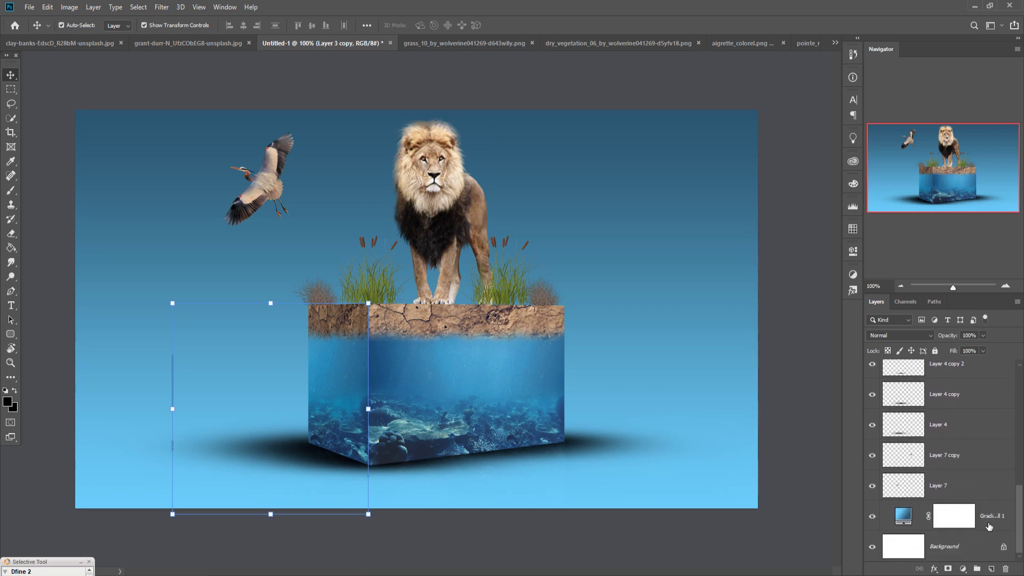
left_click(982, 495, "shift")
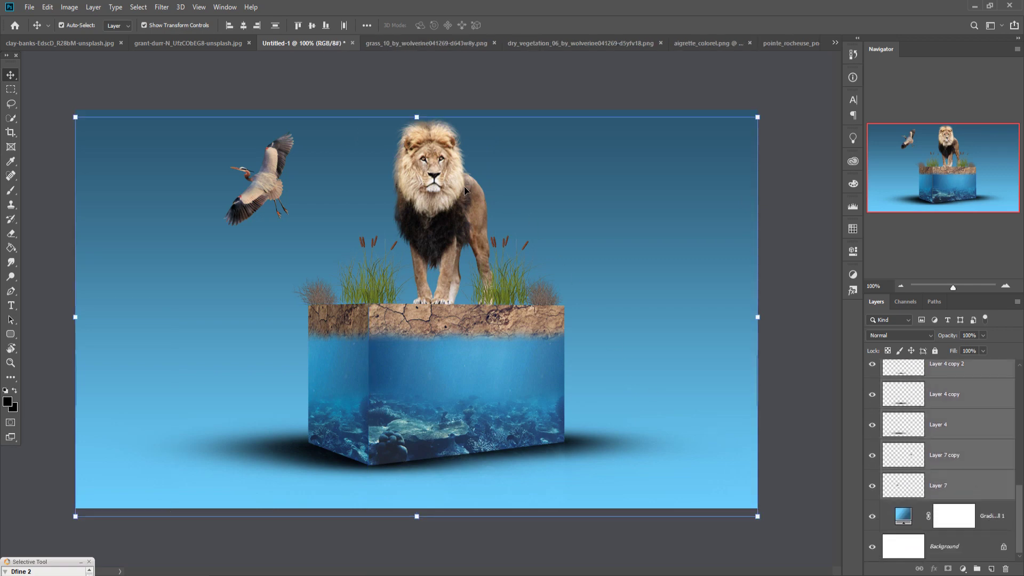
left_click_drag(437, 185, 437, 204)
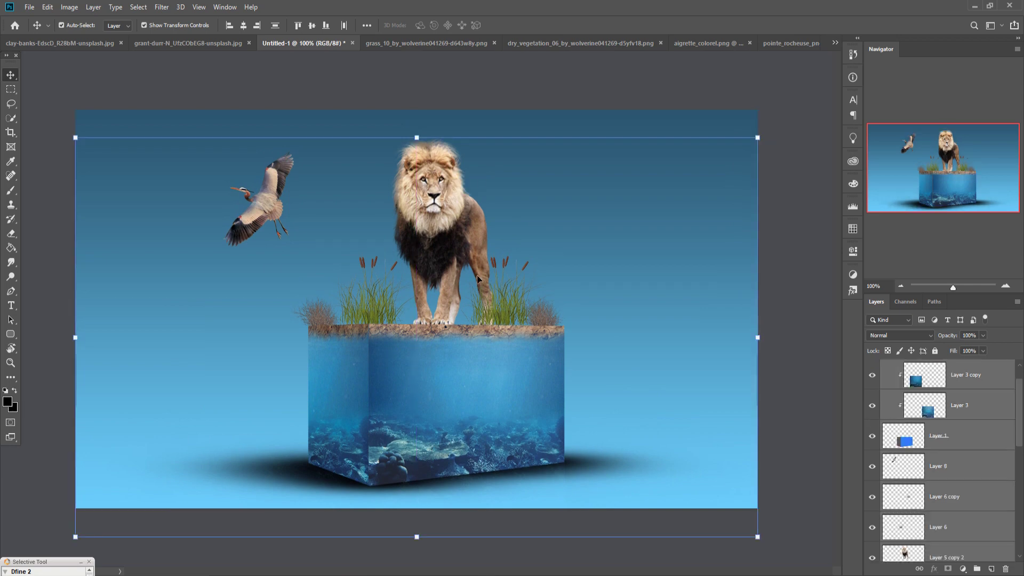
left_click(919, 558)
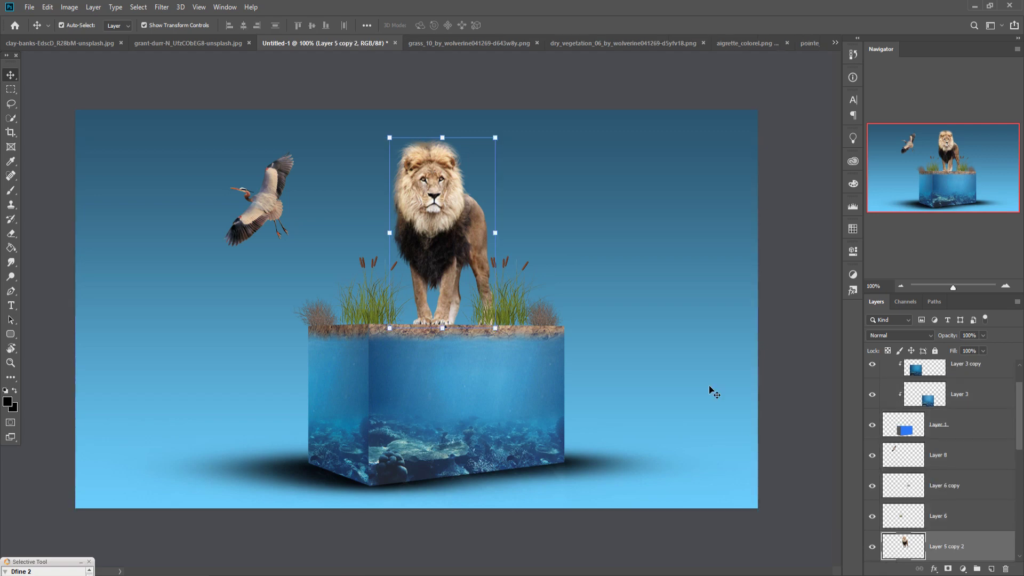
mouse_move(501, 143)
left_mouse_down()
mouse_move(519, 135)
mouse_move(497, 133)
left_mouse_up()
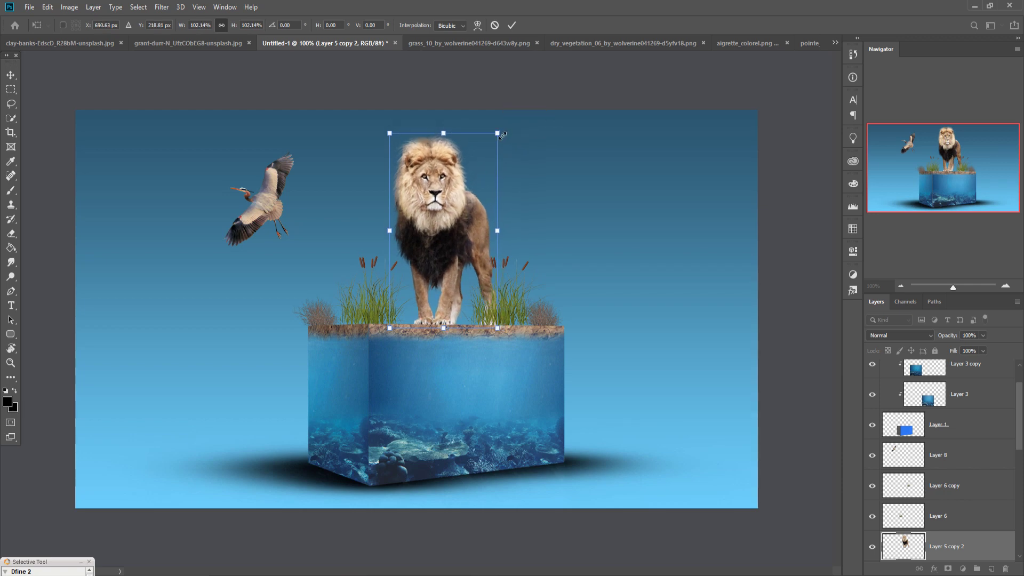
left_click(510, 24)
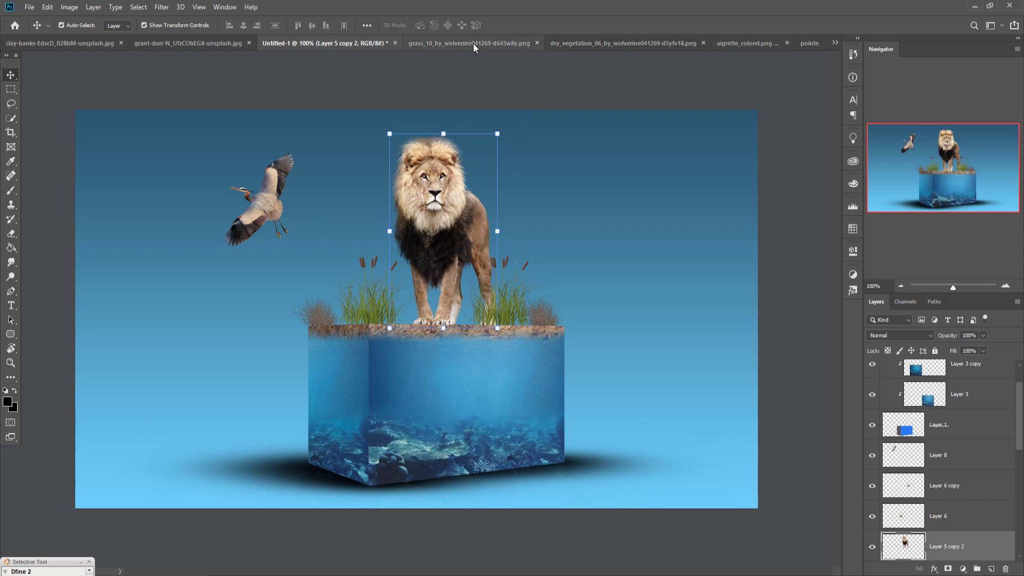
Step: In the pointe_rocheuse image, lasso a loose selection around the rock
left_click(592, 42)
left_click(723, 43)
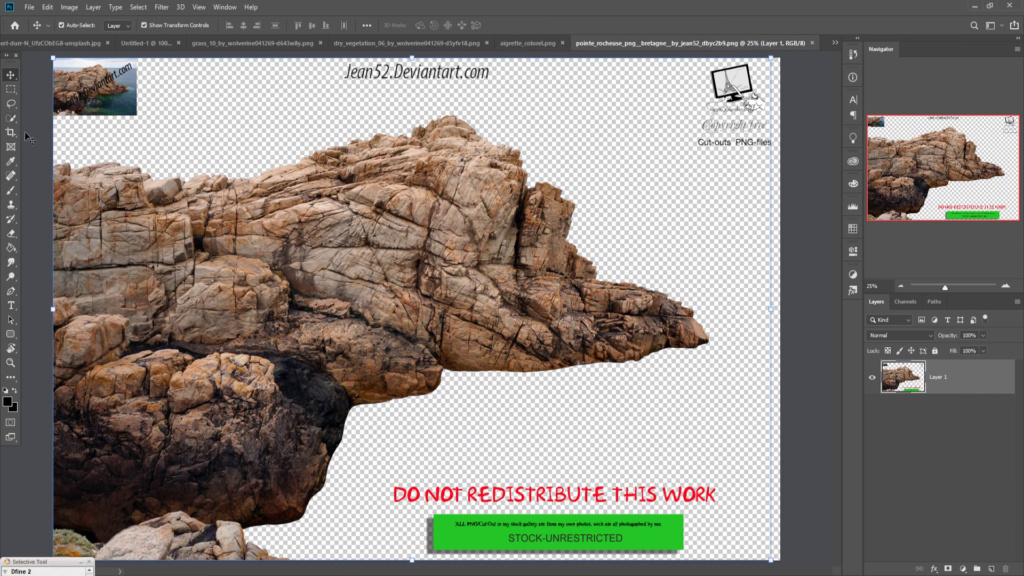
left_click(11, 104)
mouse_move(59, 145)
left_mouse_down()
mouse_move(704, 395)
mouse_move(444, 450)
mouse_move(342, 519)
mouse_move(194, 569)
mouse_move(23, 408)
mouse_move(58, 140)
left_mouse_up()
left_click(11, 75)
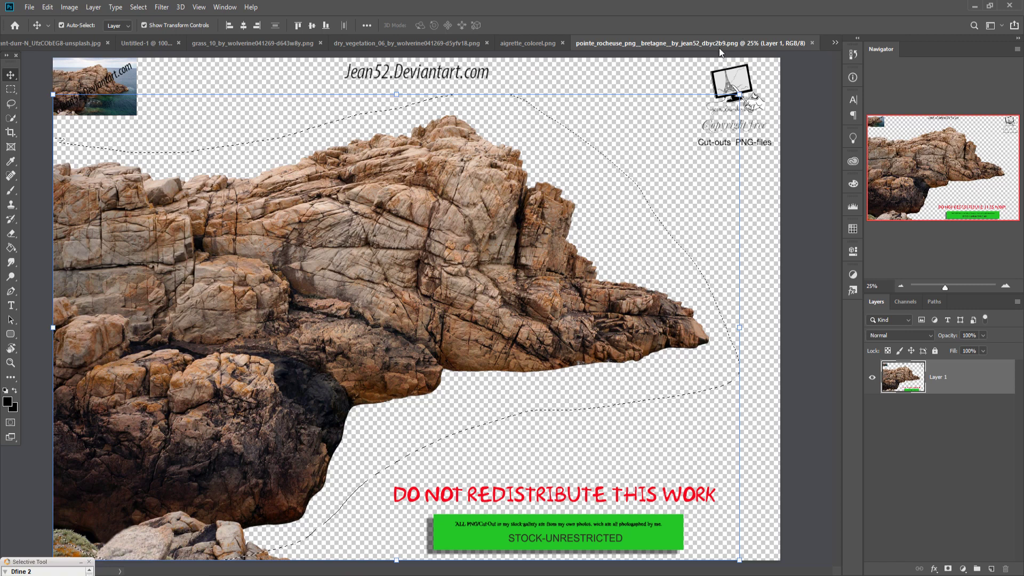
Step: Drag the selected rock into Untitled-1 as Layer 9, close the rock window and zoom out
left_click_drag(719, 47, 723, 90)
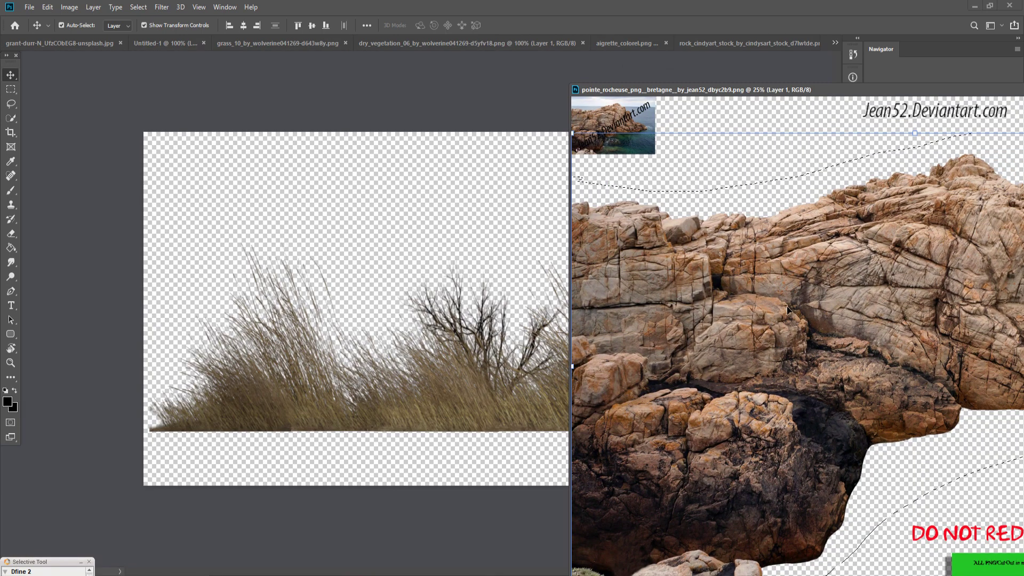
left_click(161, 44)
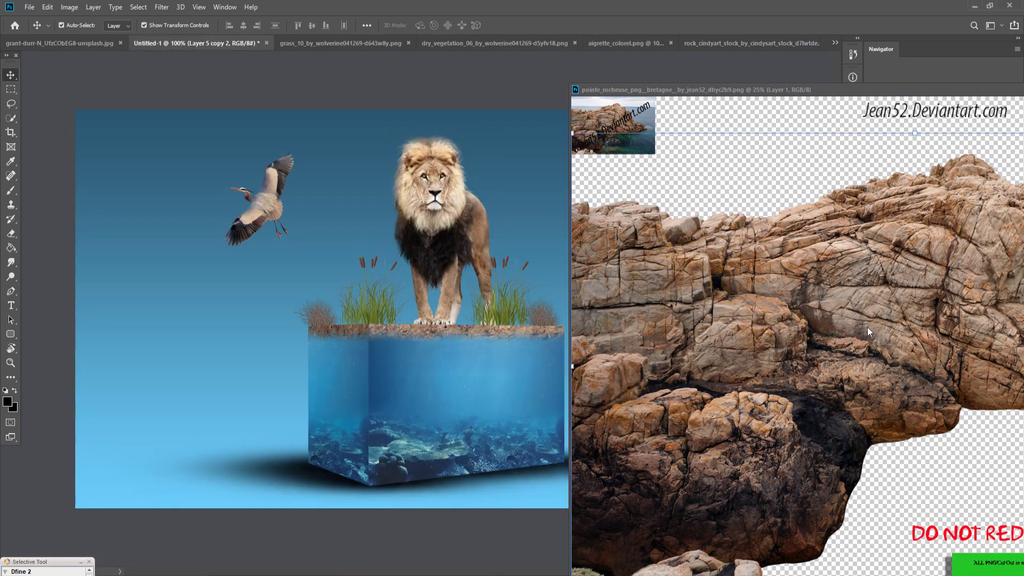
left_click_drag(859, 288, 432, 292)
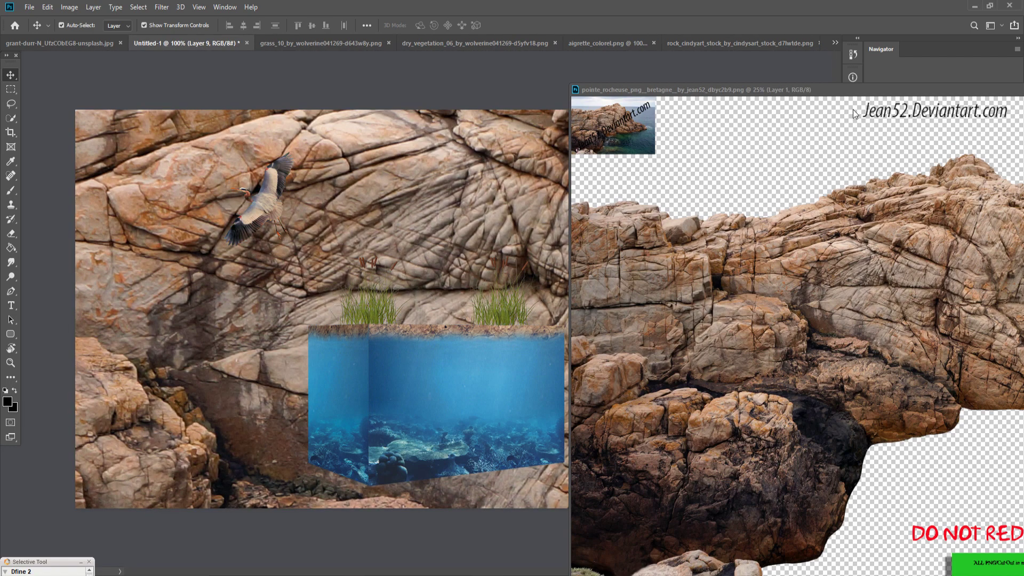
left_click_drag(903, 90, 579, 141)
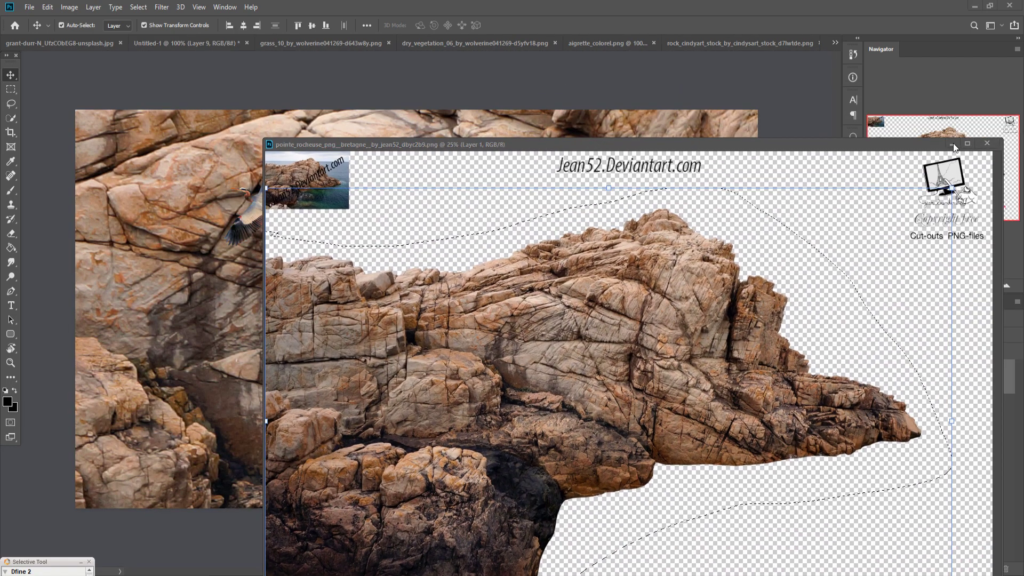
left_click(952, 143)
key("ctrl+minus")
key("ctrl+minus")
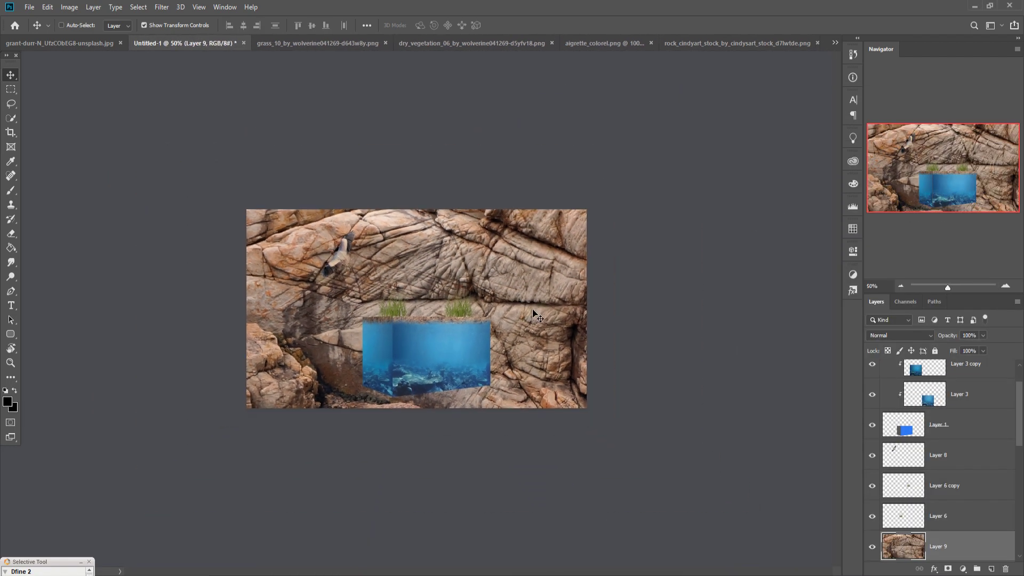
key("ctrl+minus")
Step: Shrink the Layer 9 rock to about a third, raise it onto the cube top, and lower it in the stack
mouse_move(474, 131)
left_mouse_down()
mouse_move(454, 534)
mouse_move(446, 163)
mouse_move(470, 305)
mouse_move(434, 311)
mouse_move(433, 321)
left_mouse_up()
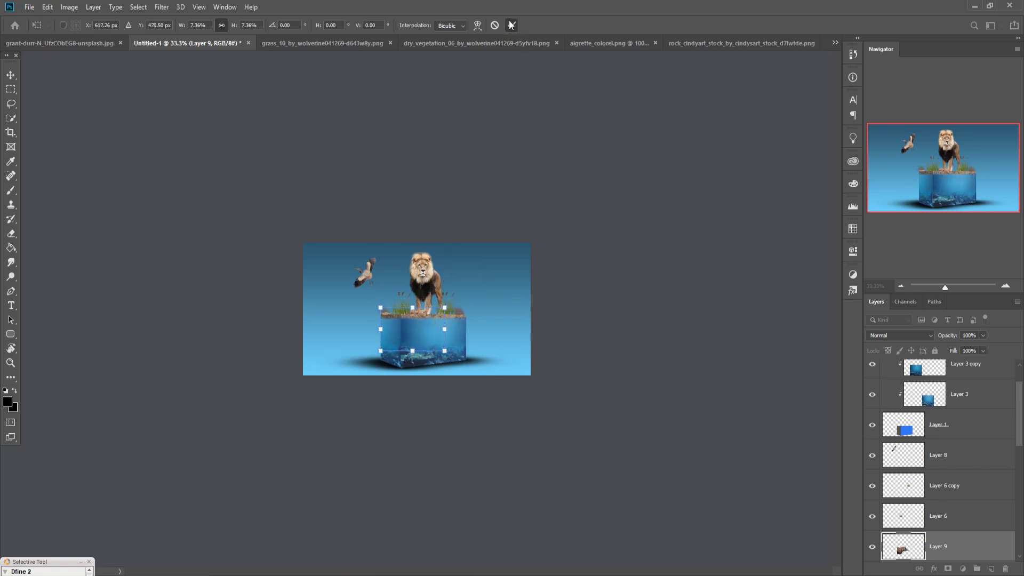
left_click(511, 25)
key("ctrl+plus")
key("ctrl+plus")
key("ctrl+plus")
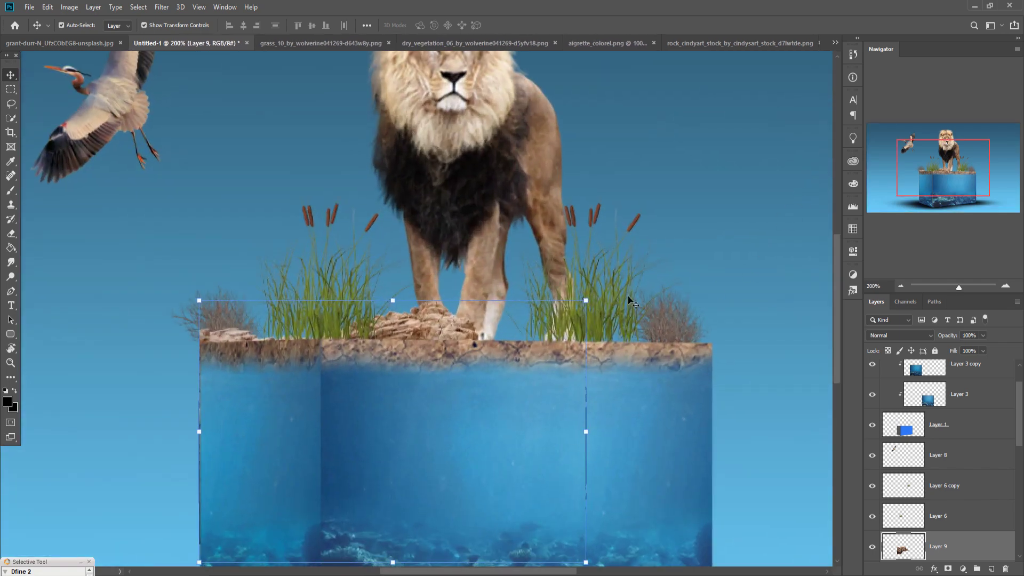
left_click_drag(461, 324, 446, 295)
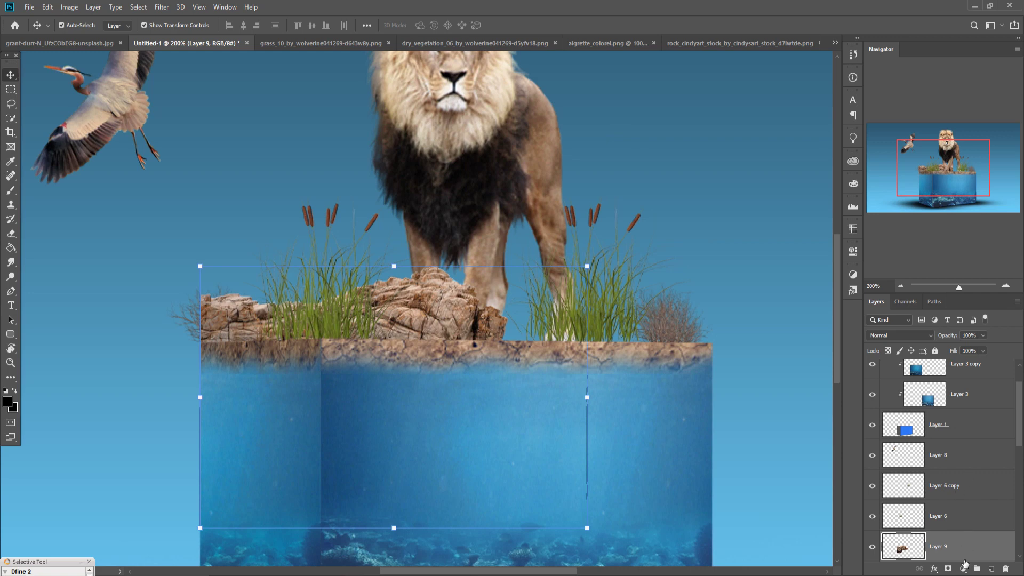
left_click_drag(1021, 425, 1021, 478)
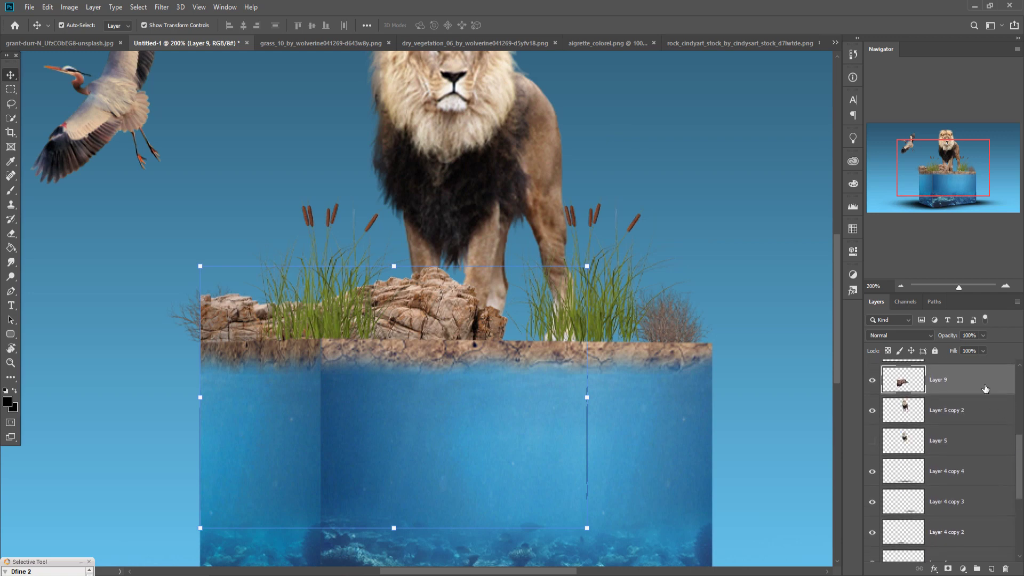
Step: Move the Layer 9 rock down the stack to sit just above Gradient Fill 1
left_click_drag(986, 386, 985, 507)
scroll(950, 480, "down", 5)
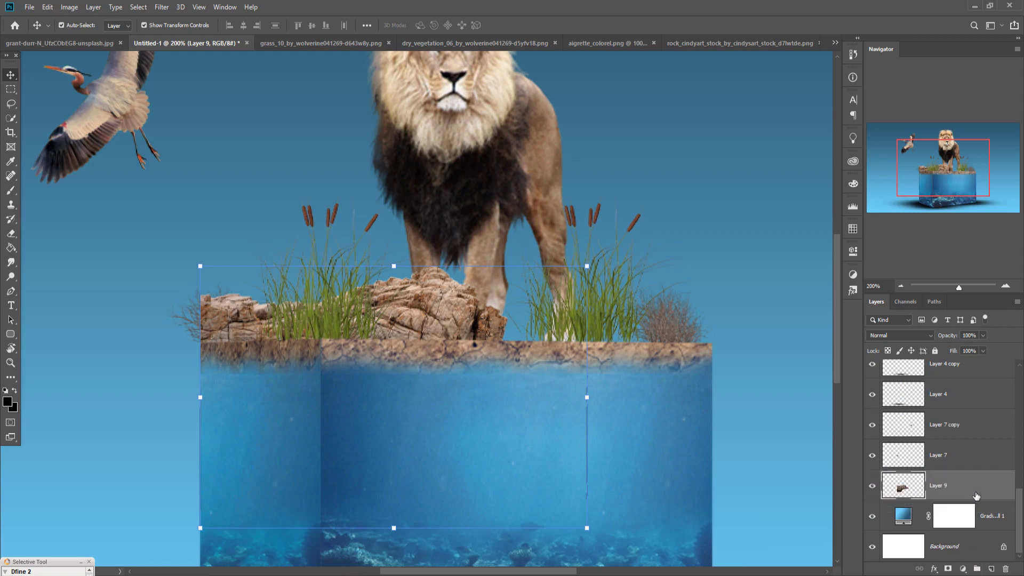
left_click_drag(986, 507, 976, 496)
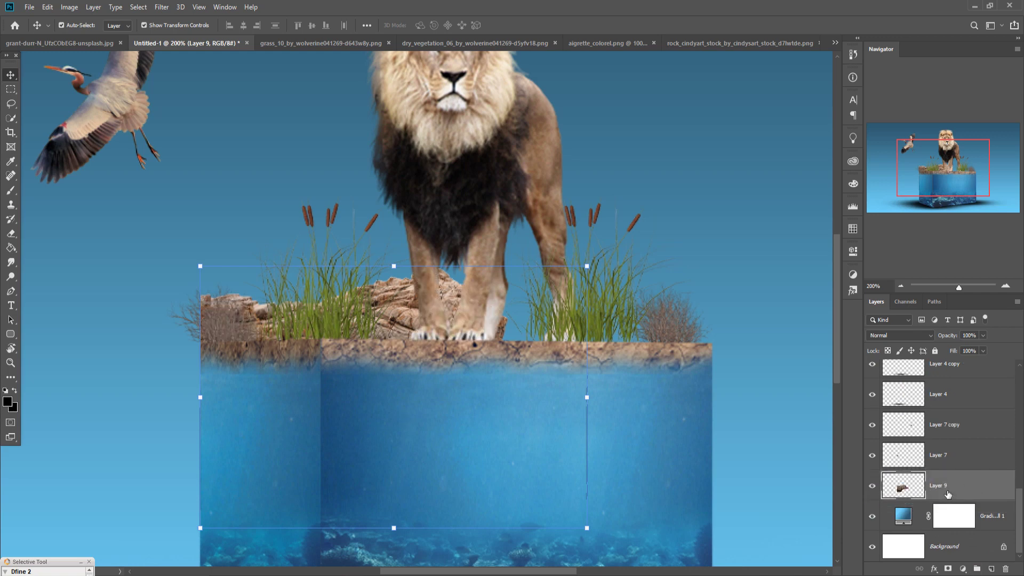
Step: Add a layer mask to the rock and paint out its top-left edge in black
left_click(948, 568)
left_click(11, 191)
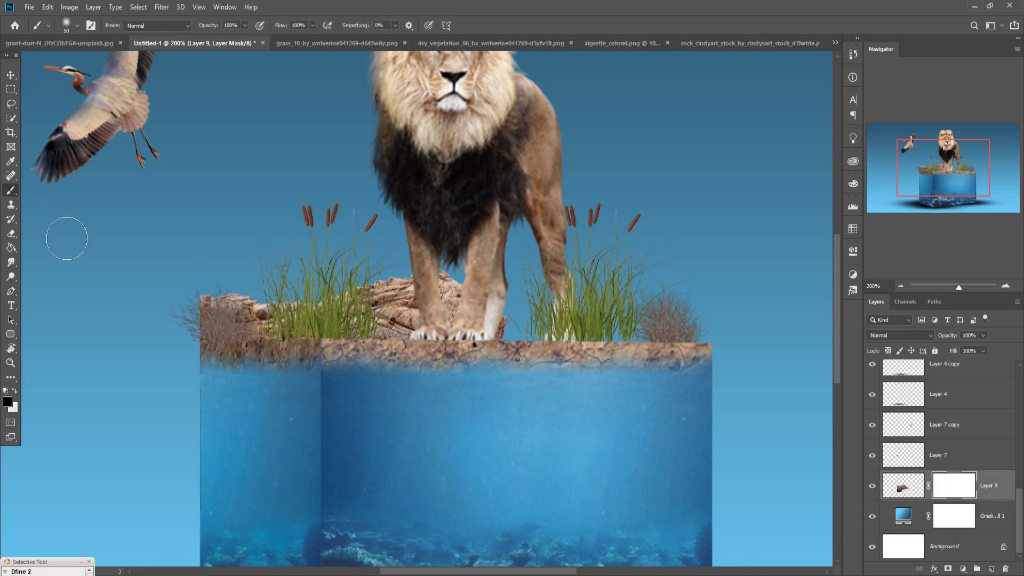
left_click_drag(210, 308, 214, 317)
left_click(10, 74)
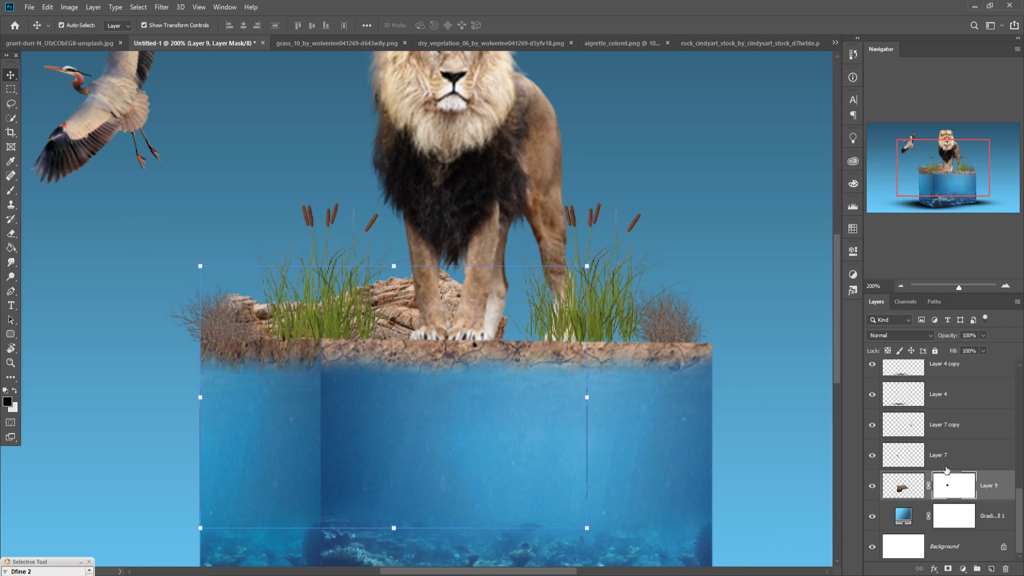
right_click(992, 495)
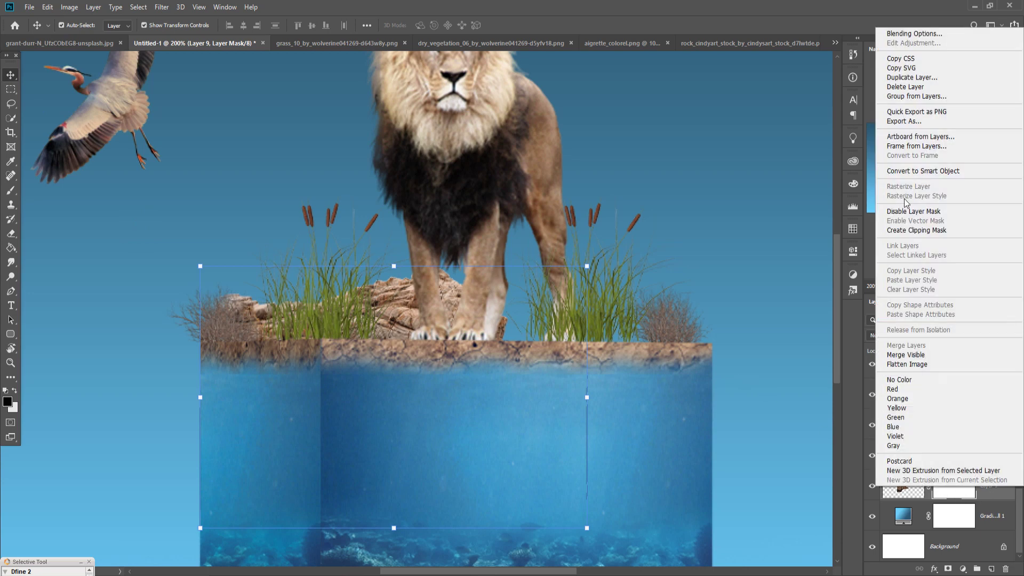
Step: Duplicate Layer 9, scale the copy to 86.41% and move it to the cube top's right side
left_click(901, 77)
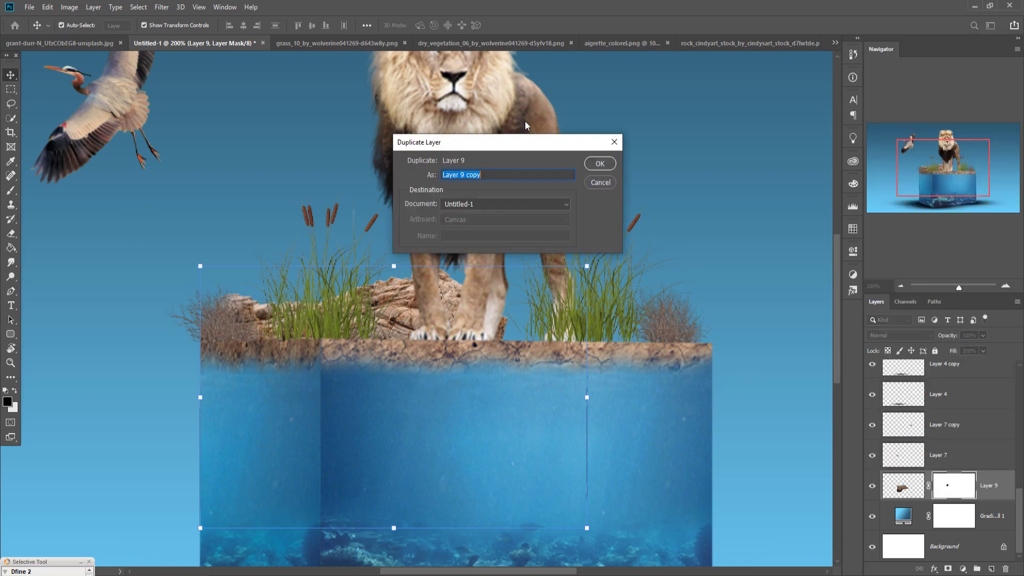
left_click(601, 164)
left_click_drag(592, 273, 540, 309)
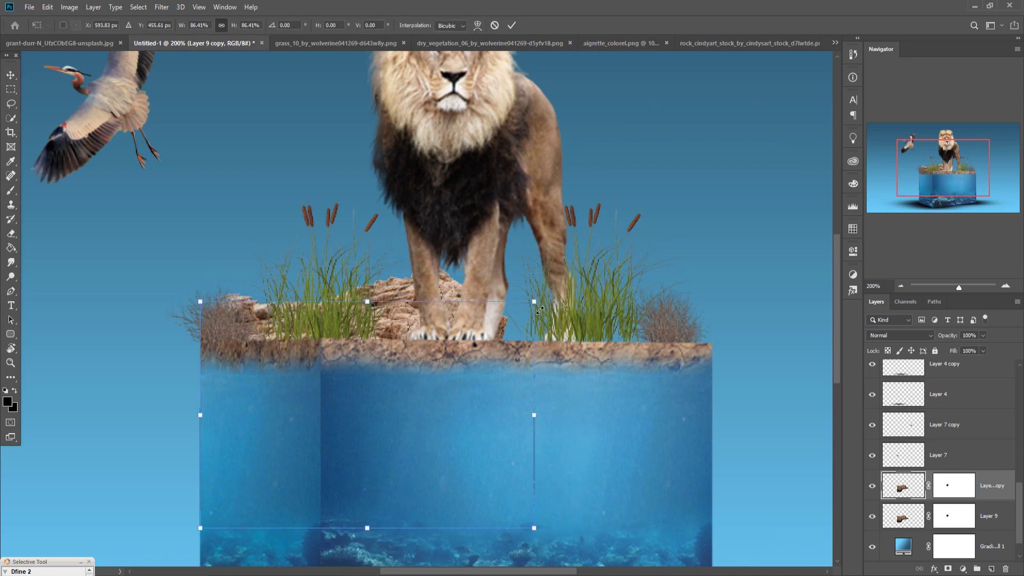
mouse_move(405, 320)
left_mouse_down()
mouse_move(610, 296)
mouse_move(645, 309)
left_mouse_up()
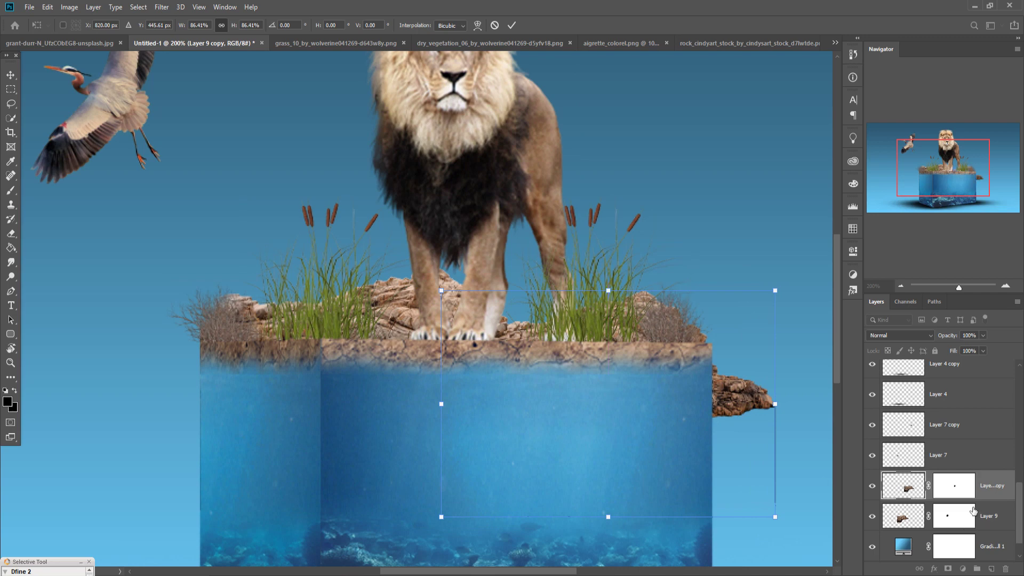
key("Return")
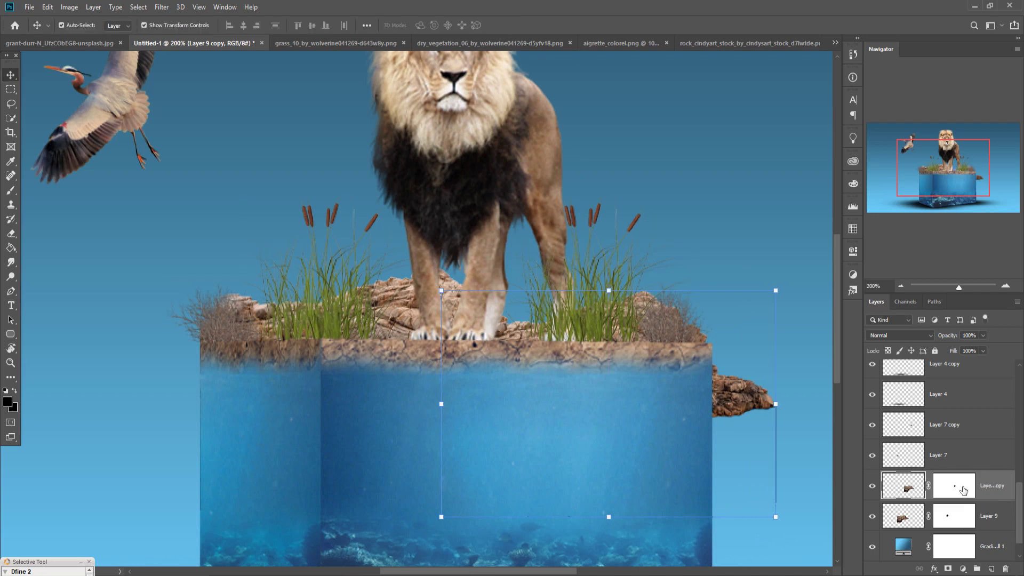
Step: Paint black on the Layer 9 copy mask to hide its overhanging edge, then zoom to 100%
left_click(955, 486)
left_click(11, 191)
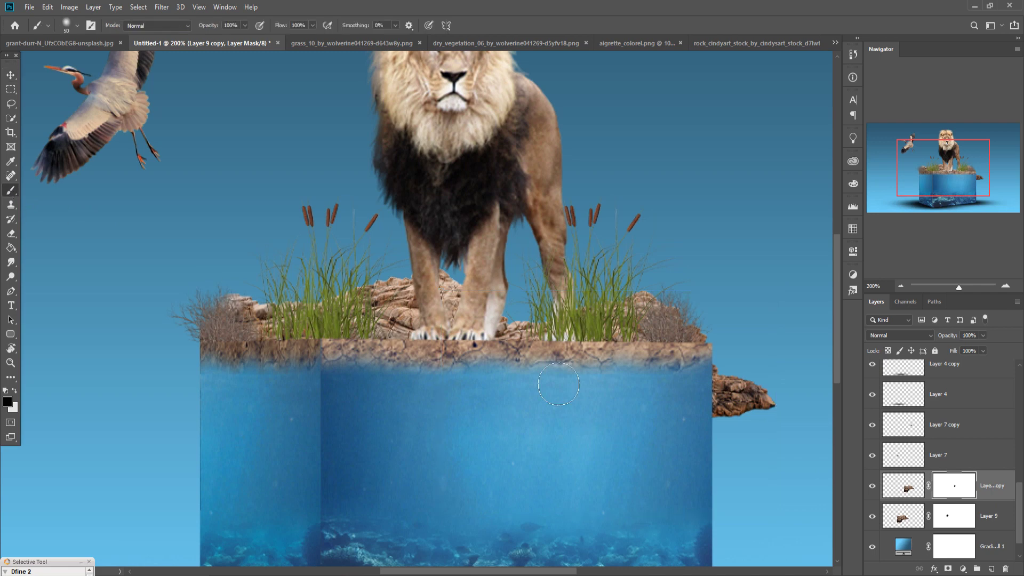
mouse_move(704, 405)
left_mouse_down()
mouse_move(741, 384)
mouse_move(747, 406)
mouse_move(768, 403)
left_mouse_up()
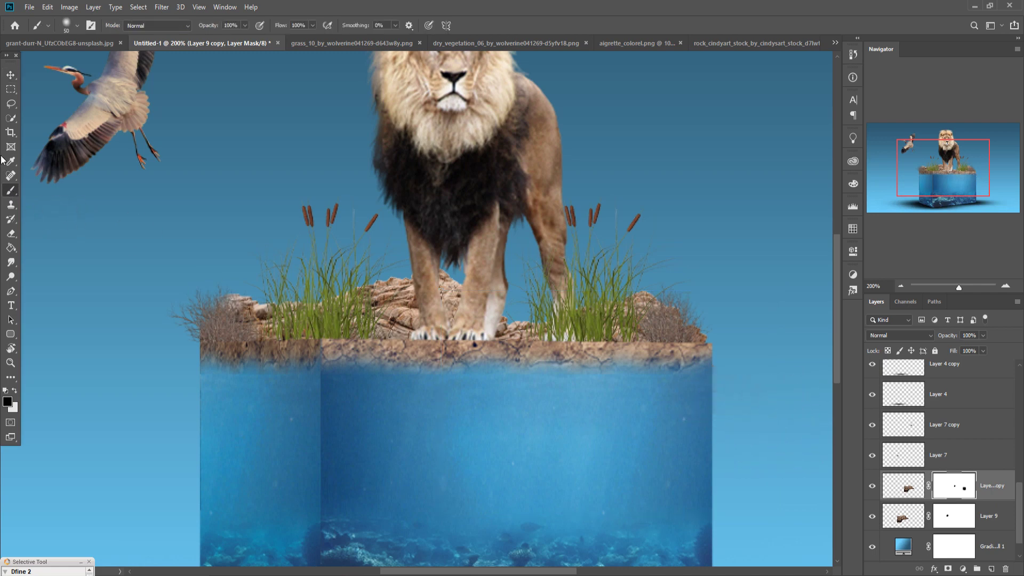
left_click(10, 75)
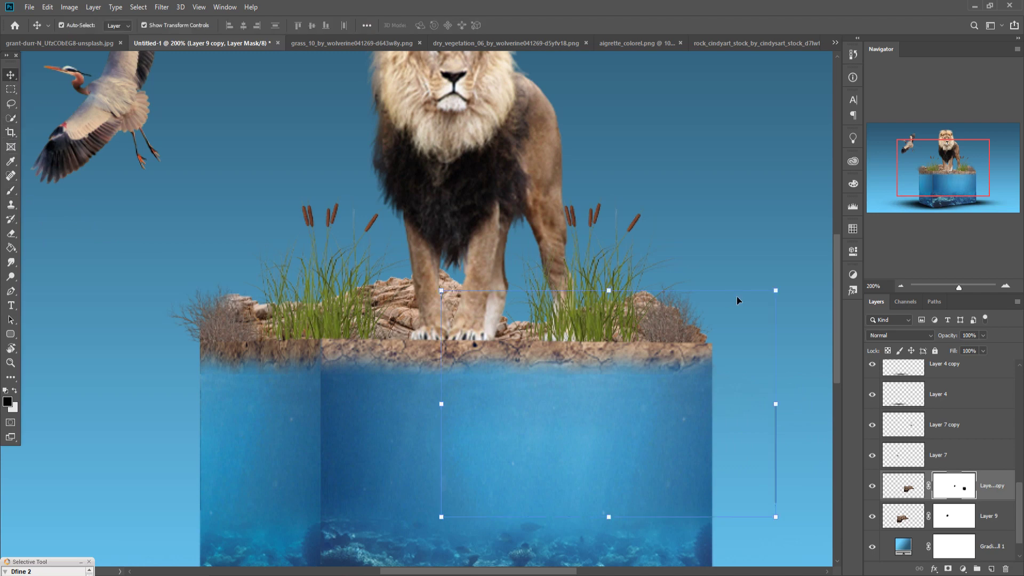
key("ctrl+1")
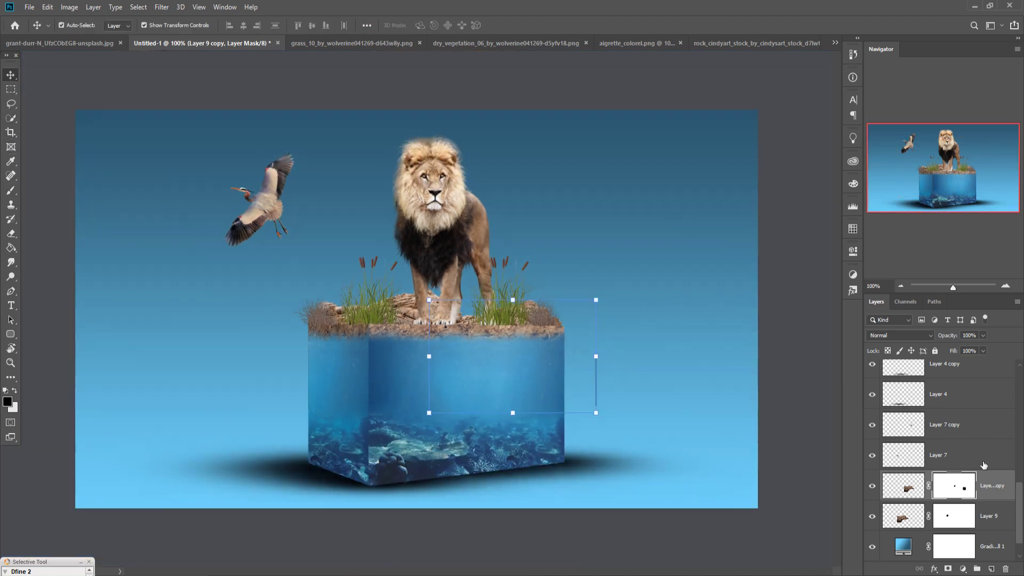
Step: Nudge Layer 5 copy down four arrow-key steps so it covers the cube's top edge, then deselect
scroll(984, 464, "up", 3)
scroll(982, 453, "up", 3)
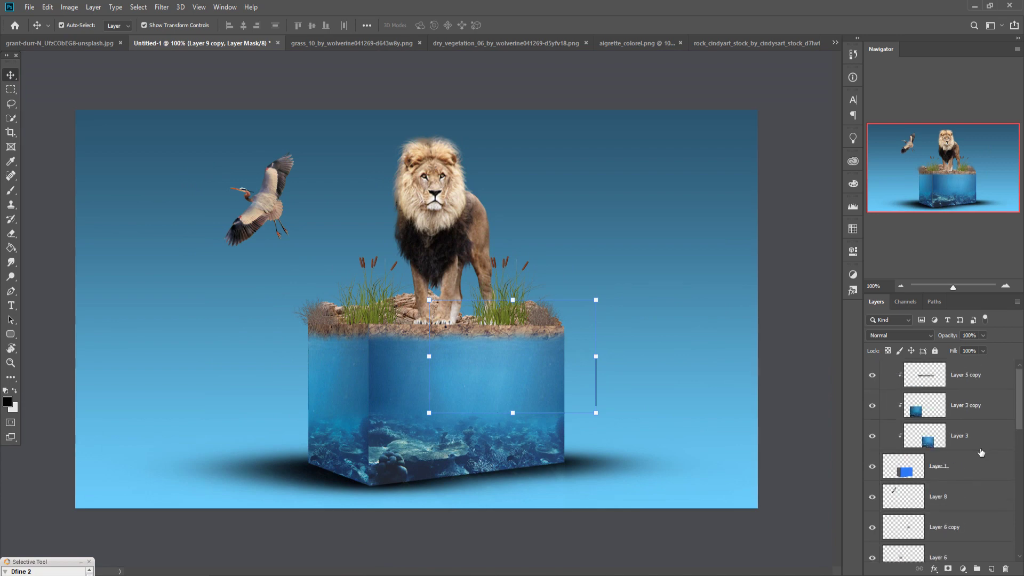
left_click(966, 379)
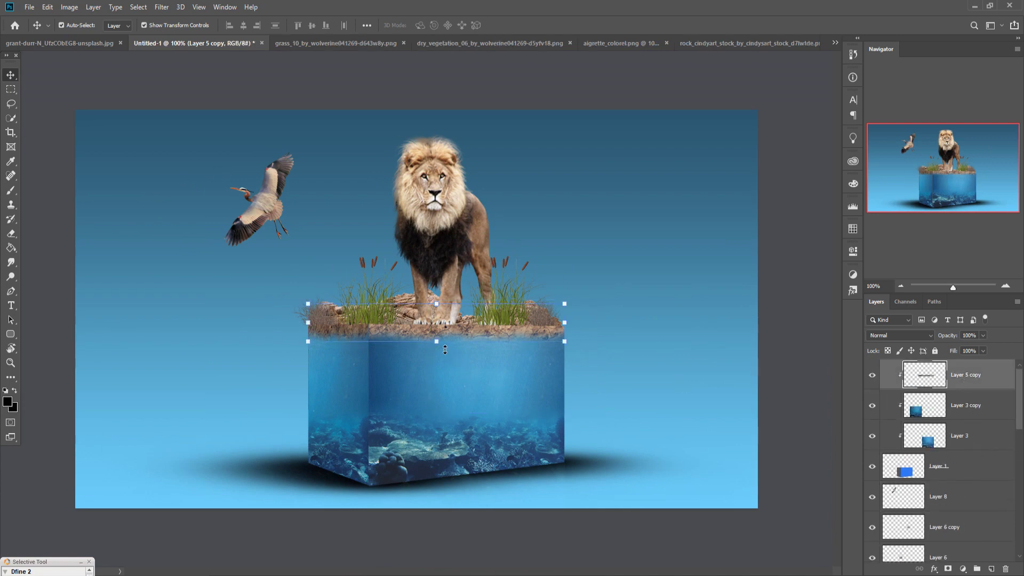
key("Down")
key("Down")
key("Down")
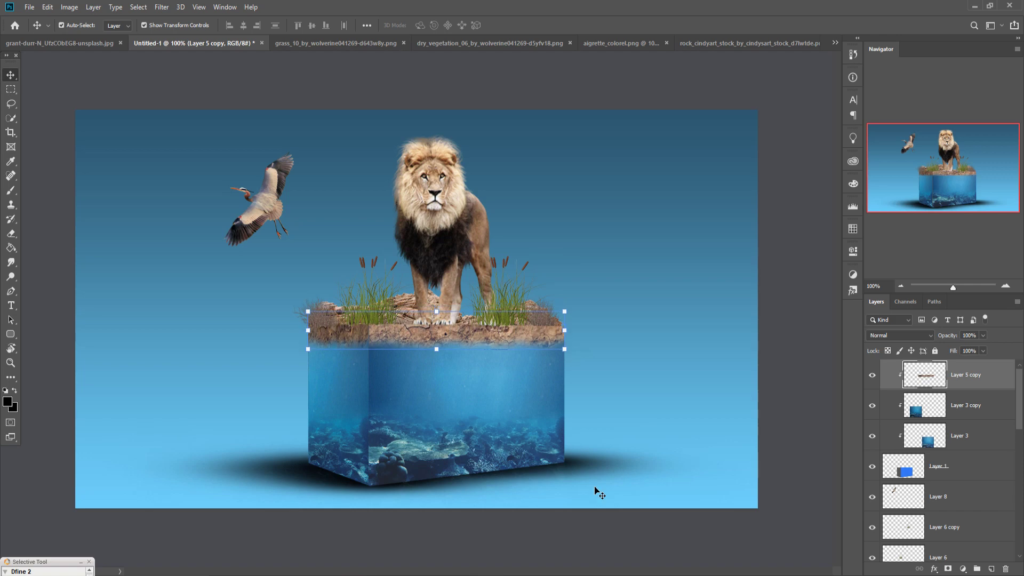
key("Down")
key("Down")
key("Down")
key("Down")
key("Down")
key("Down")
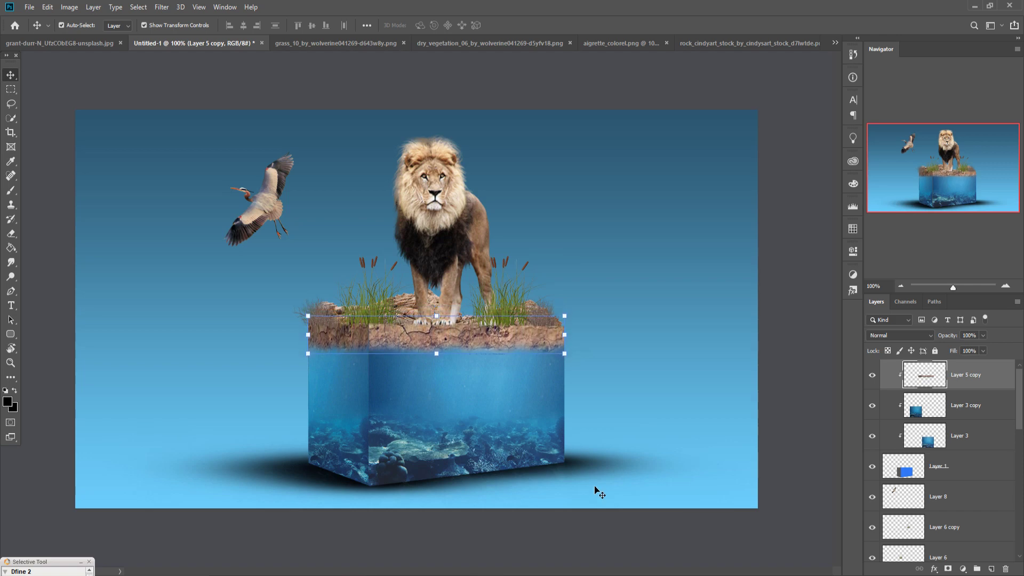
key("Down")
key("Down")
key("Down")
key("Down")
key("Down")
key("Down")
key("Down")
key("Down")
key("Down")
key("Down")
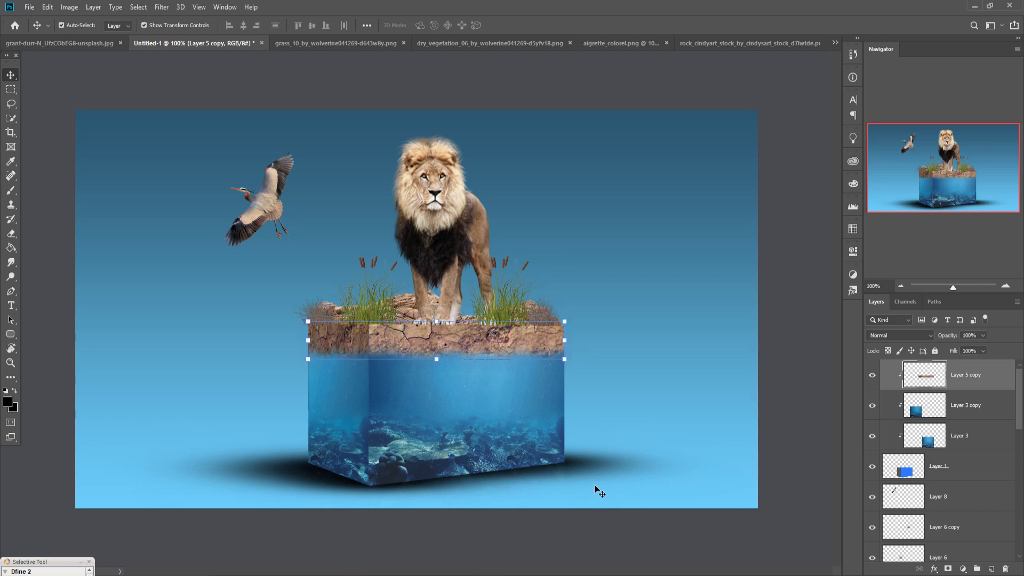
key("Down")
key("Down")
key("Down")
key("Down")
key("Down")
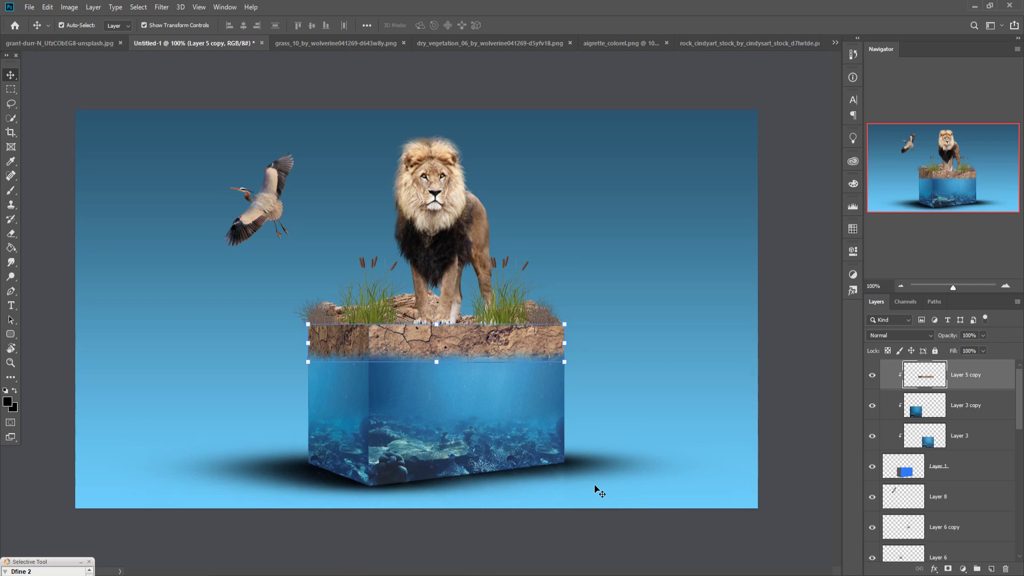
key("Down")
key("Up")
key("Up")
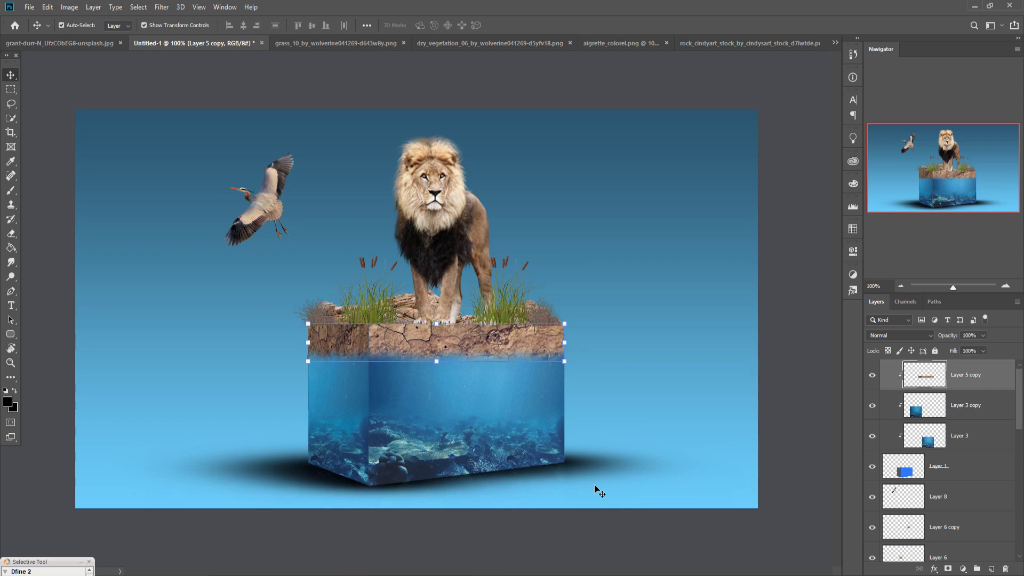
left_click(48, 156)
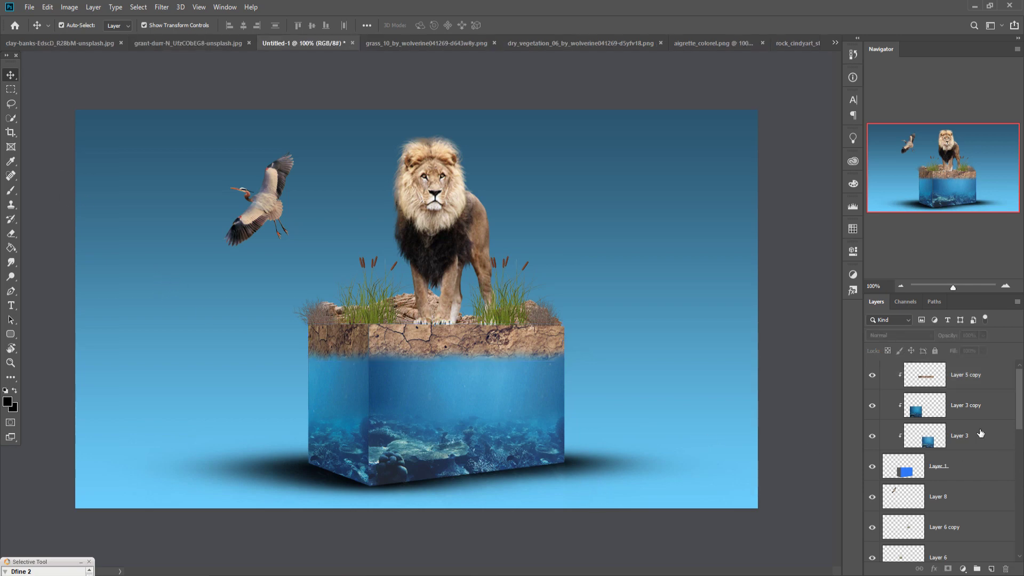
scroll(977, 430, "down", 5)
scroll(978, 431, "down", 2)
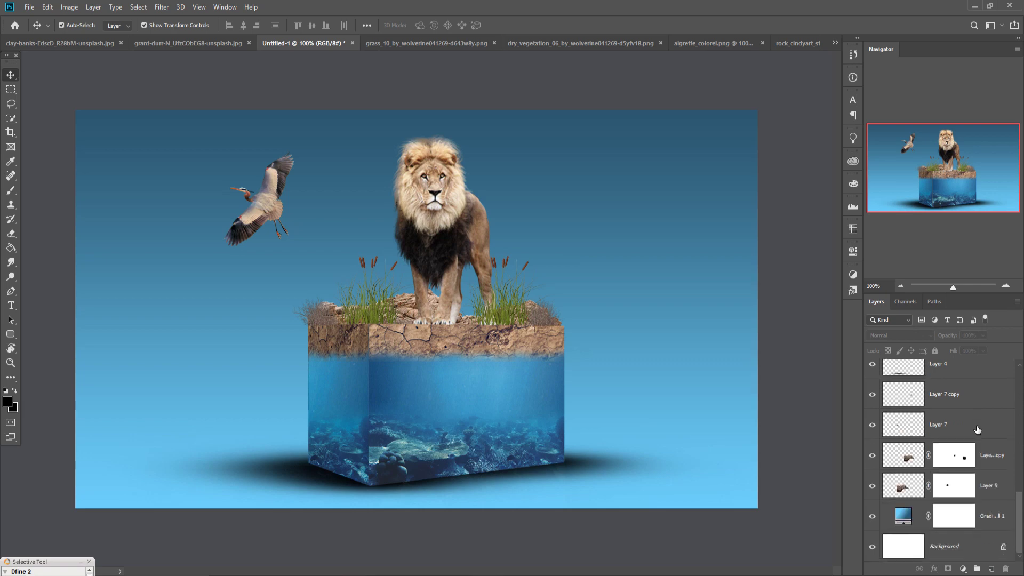
Step: Duplicate the second rock layer and move the copy to the top of the layer stack
left_click(989, 461)
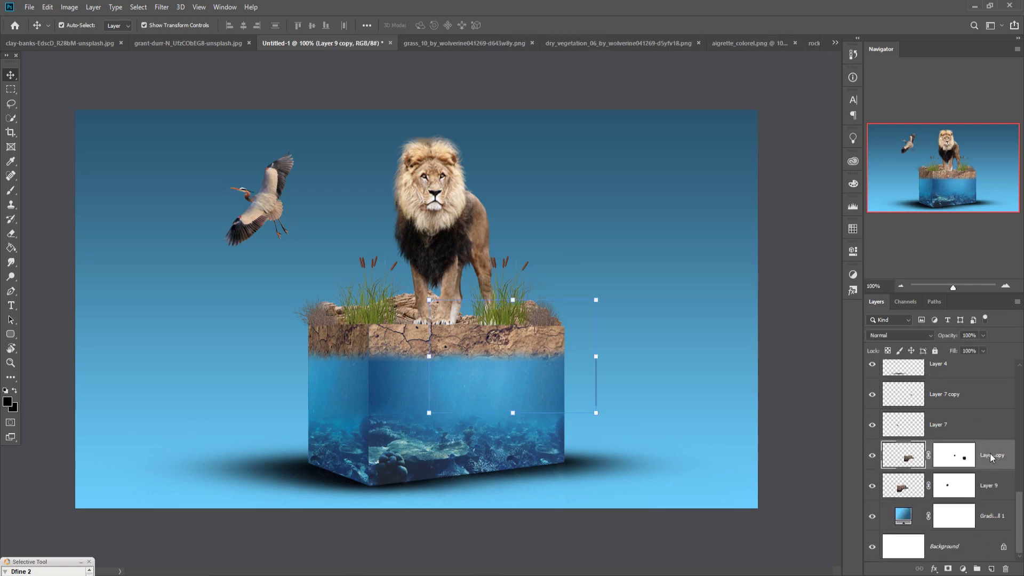
right_click(990, 454)
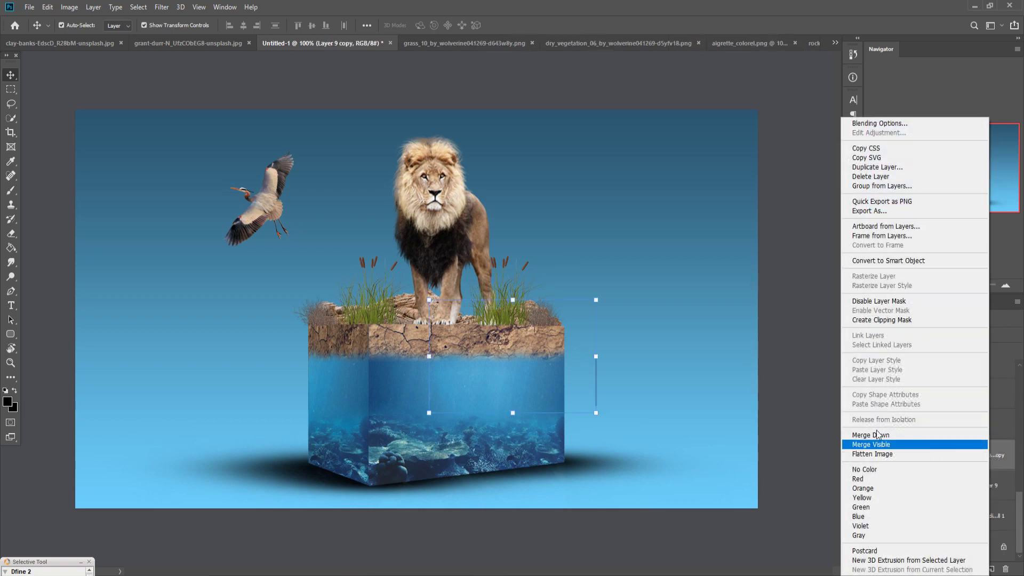
left_click(874, 167)
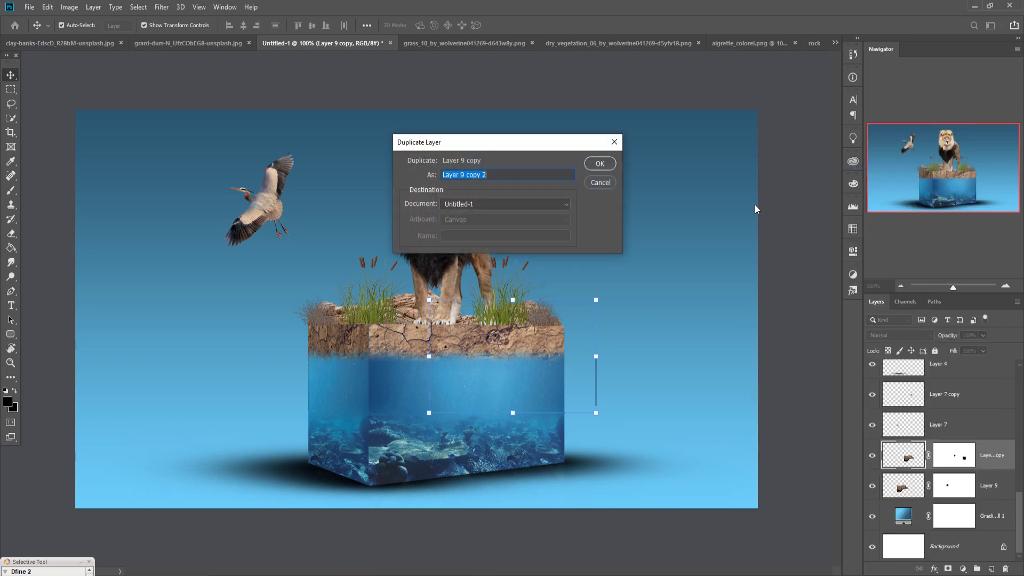
left_click(598, 166)
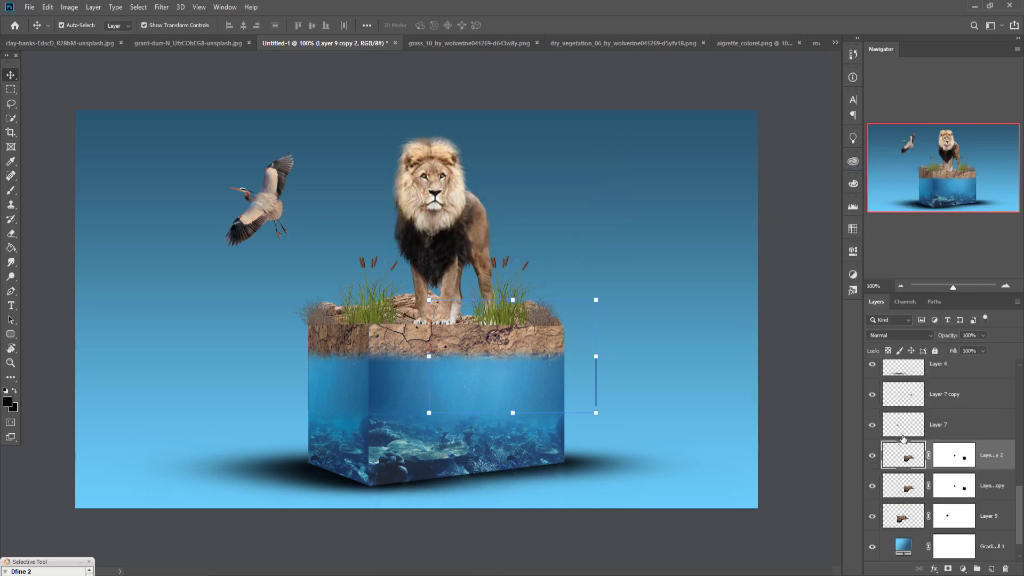
mouse_move(997, 462)
left_mouse_down()
mouse_move(991, 335)
mouse_move(983, 375)
left_mouse_up()
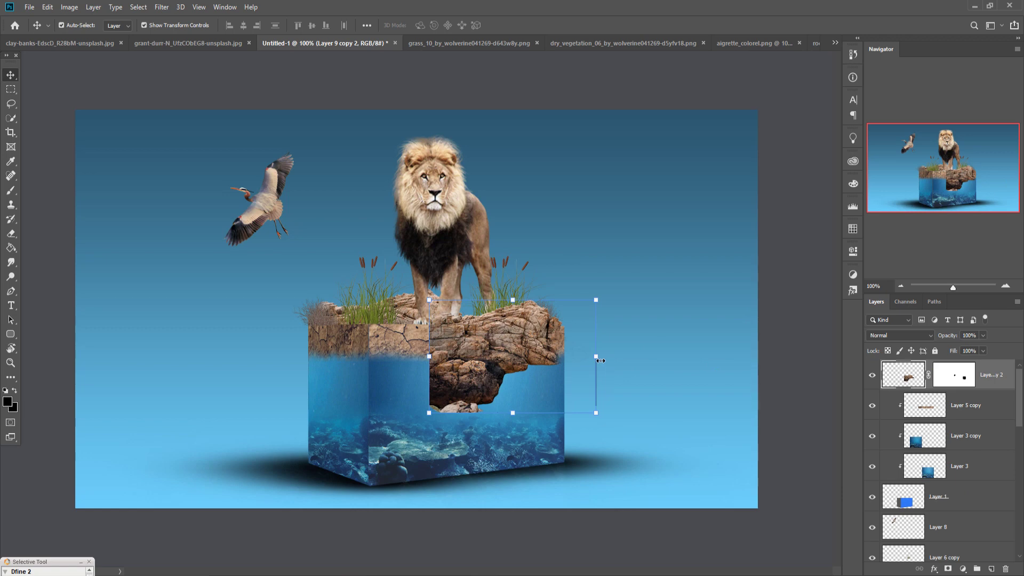
Step: Scale Layer 9 copy 2 to 60% on the cube's top front edge and blend its mask with an 80px brush
left_click_drag(601, 360, 429, 344)
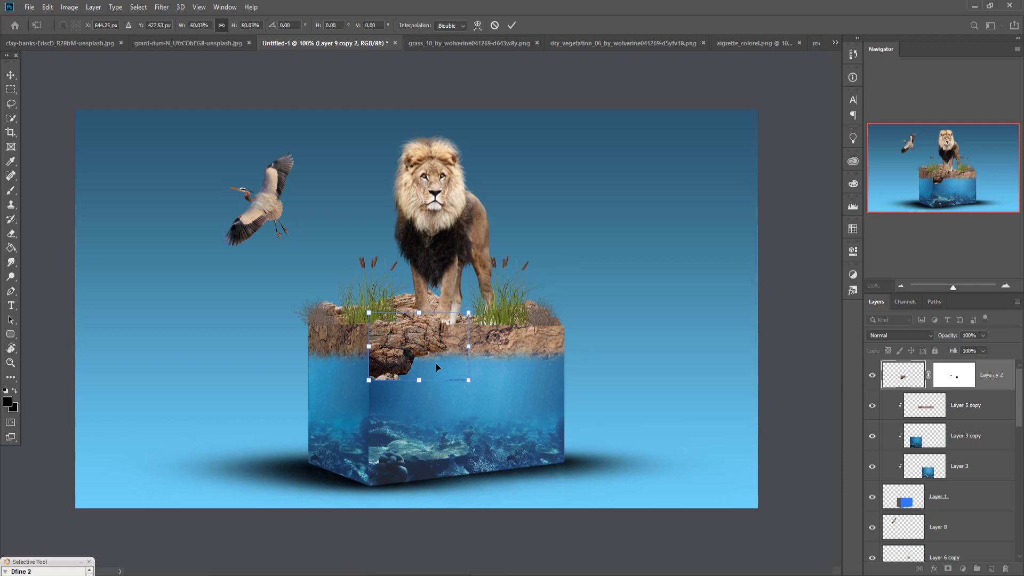
left_click(968, 378)
left_click(10, 193)
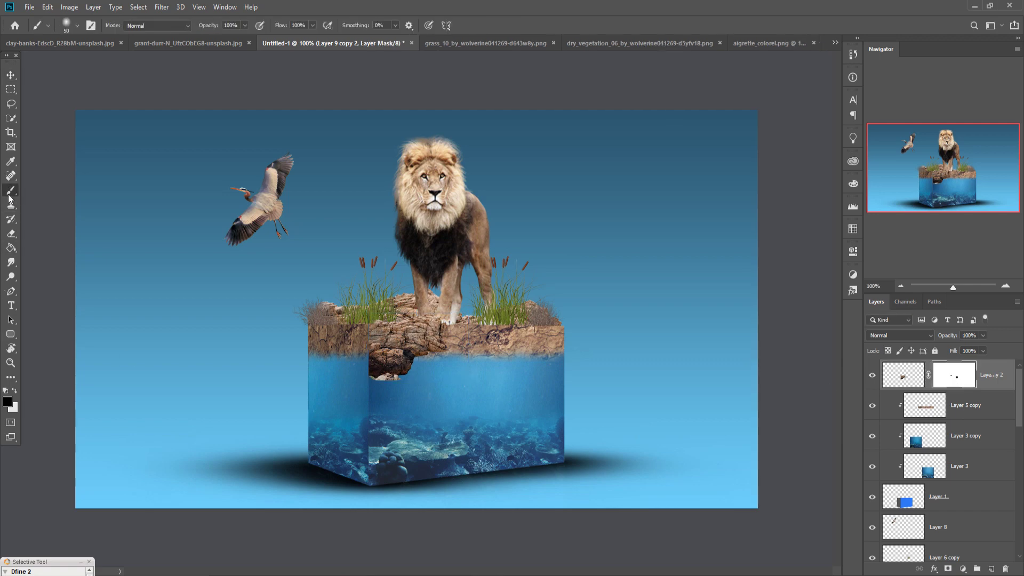
key("bracketright")
key("bracketright")
key("bracketright")
left_click_drag(375, 390, 358, 380)
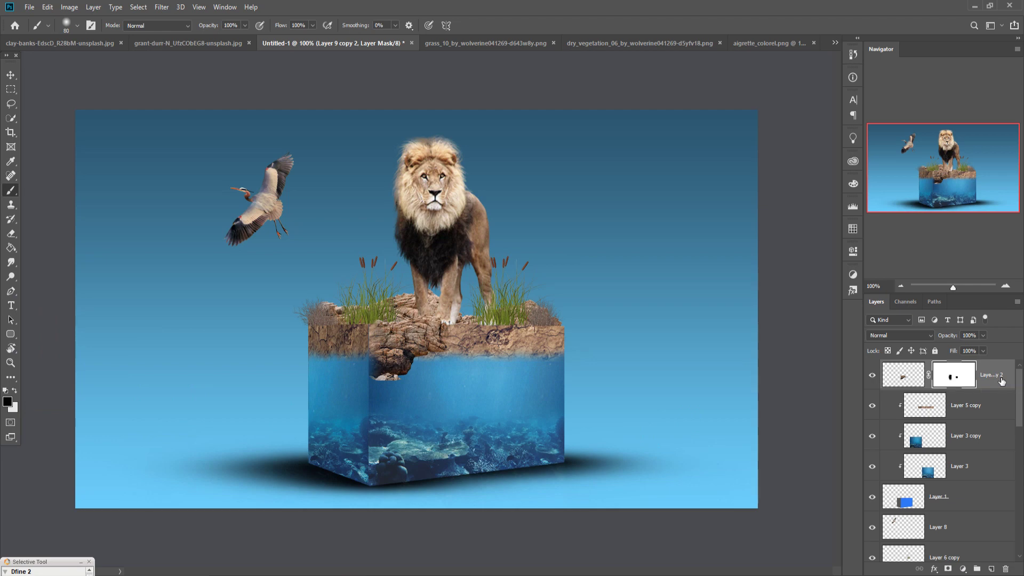
left_click(12, 78)
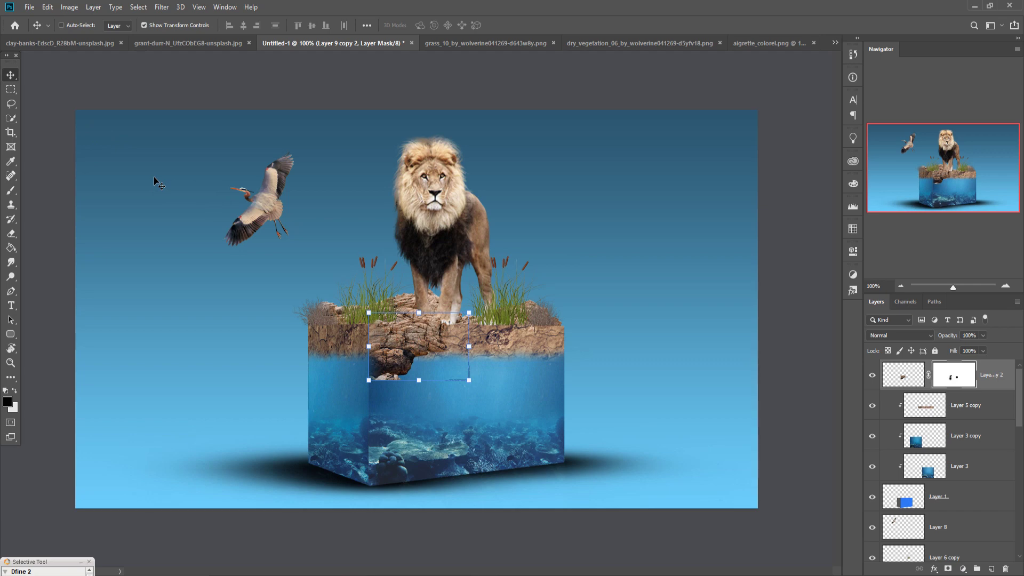
Step: Duplicate the rock as Layer 9 copy 3 and flip it horizontally
right_click(1001, 378)
left_click(887, 167)
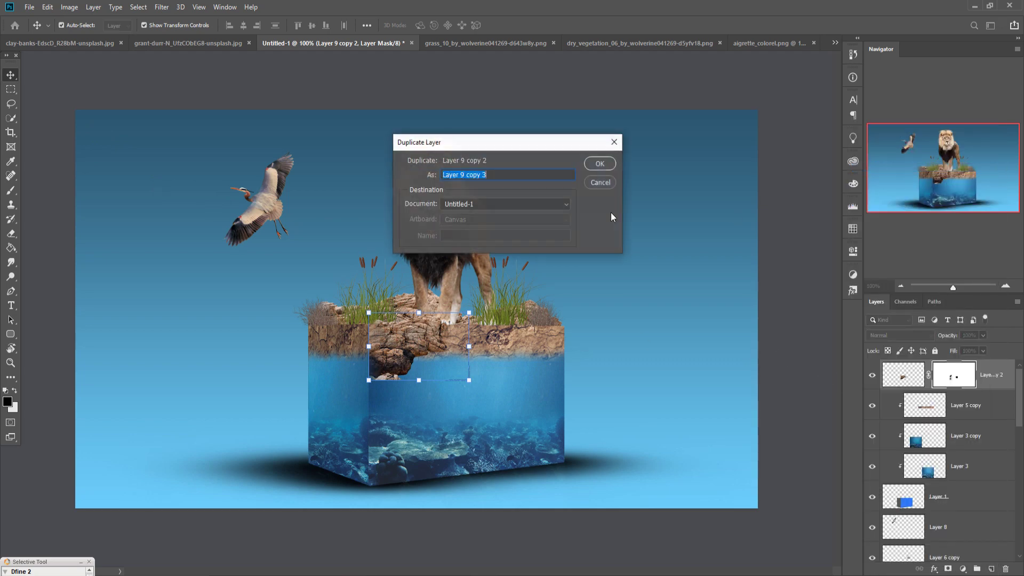
left_click(594, 165)
left_click(47, 7)
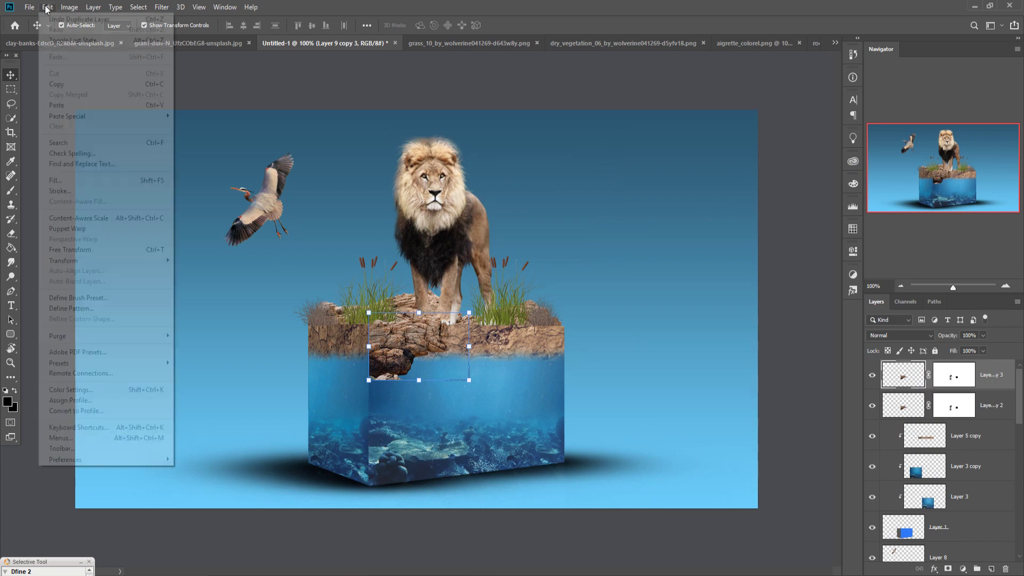
mouse_move(105, 260)
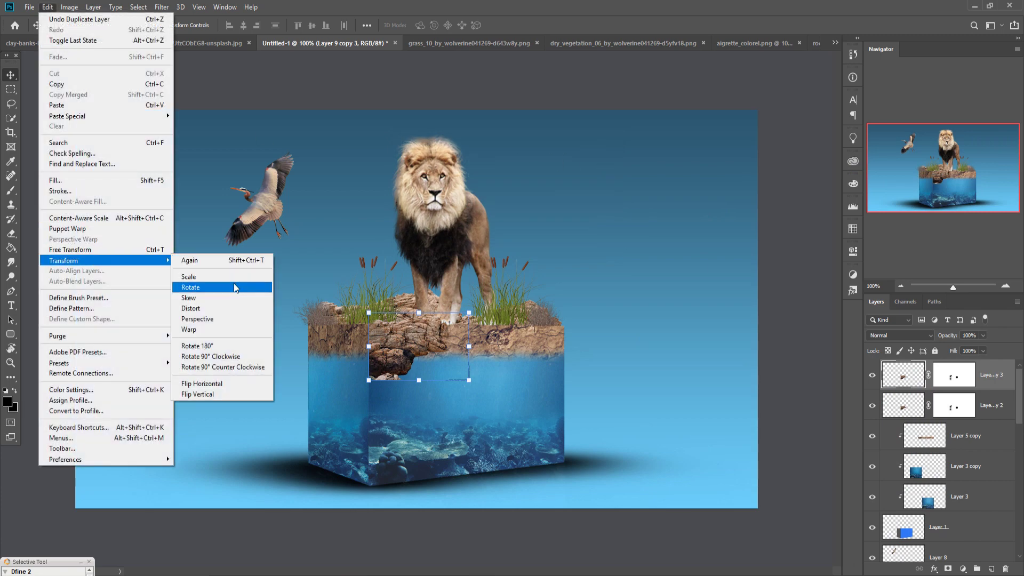
left_click(222, 385)
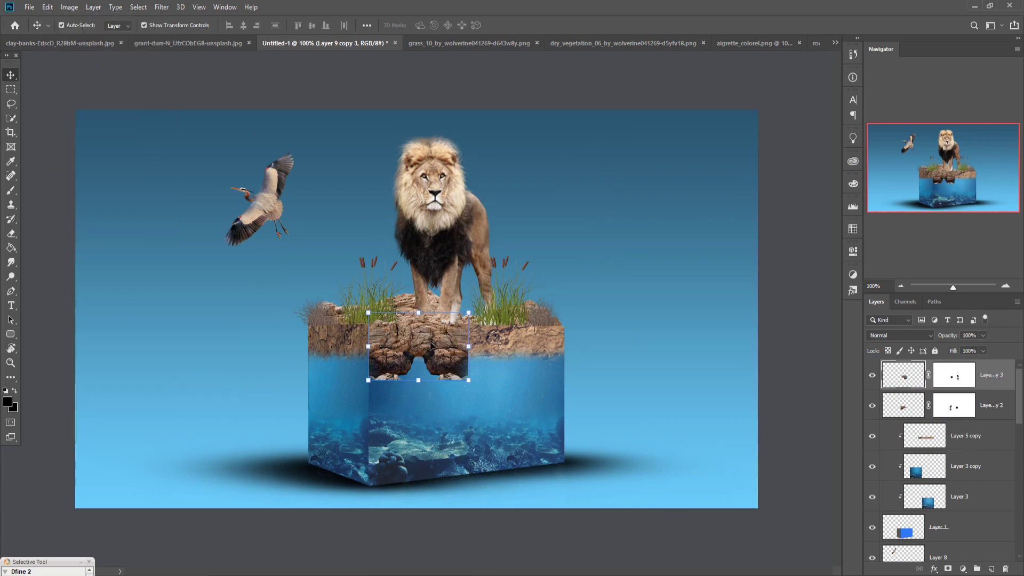
Step: Place the flipped rock at the cube's top-left front corner at about 69% scale, hiding transform controls
left_click_drag(431, 345, 334, 345)
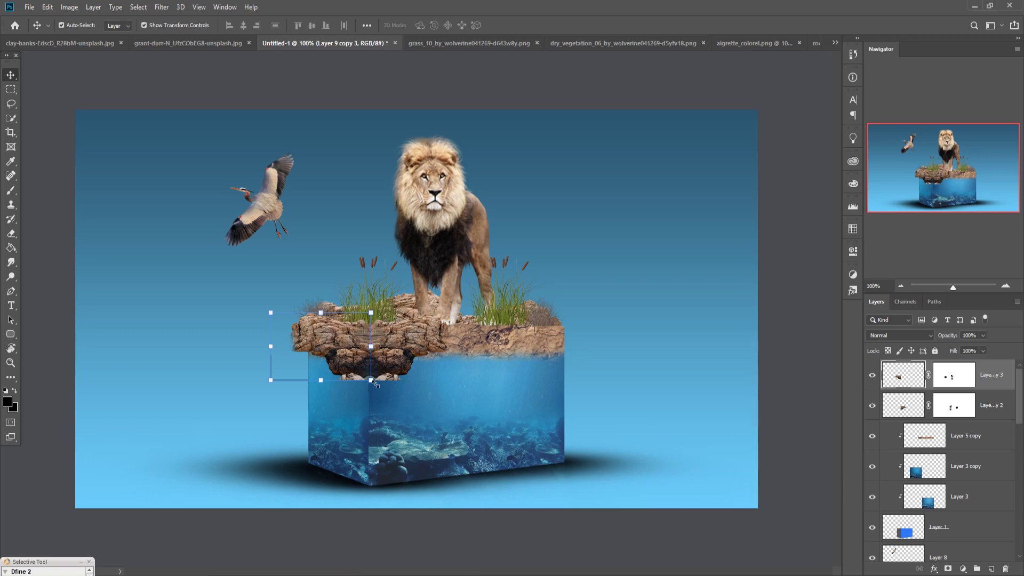
mouse_move(377, 388)
left_mouse_down()
mouse_move(345, 366)
mouse_move(351, 356)
left_mouse_up()
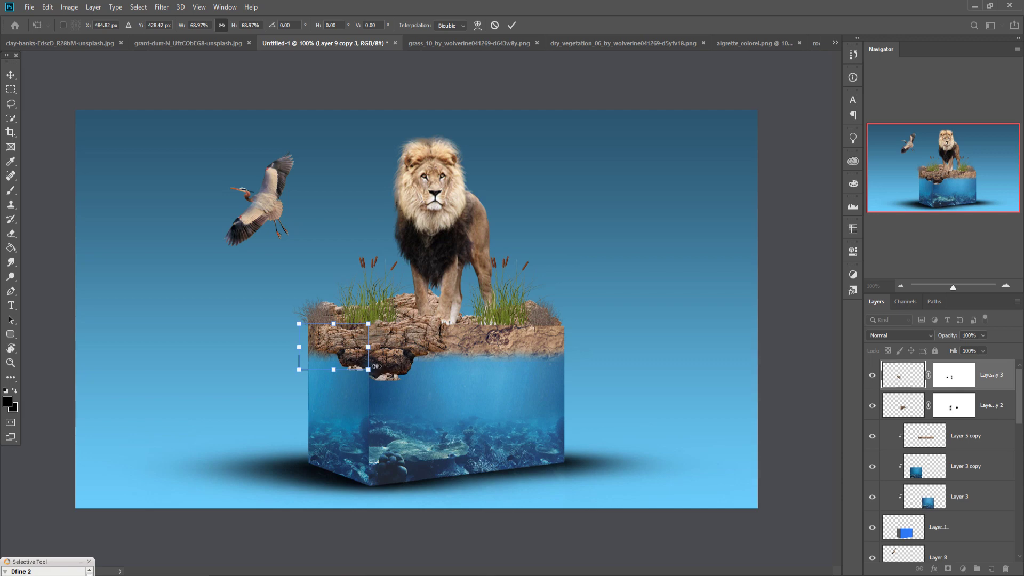
left_click(513, 26)
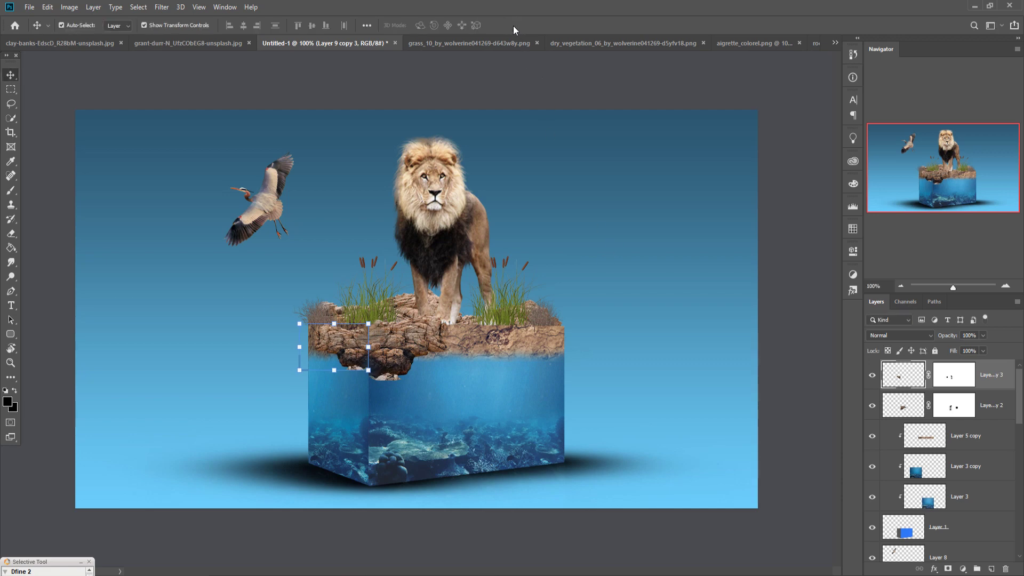
left_click(143, 25)
Step: Duplicate Layer 9 copy 2 as Layer 9 copy 4 and move it right along the cube top
left_click(990, 410)
right_click(990, 411)
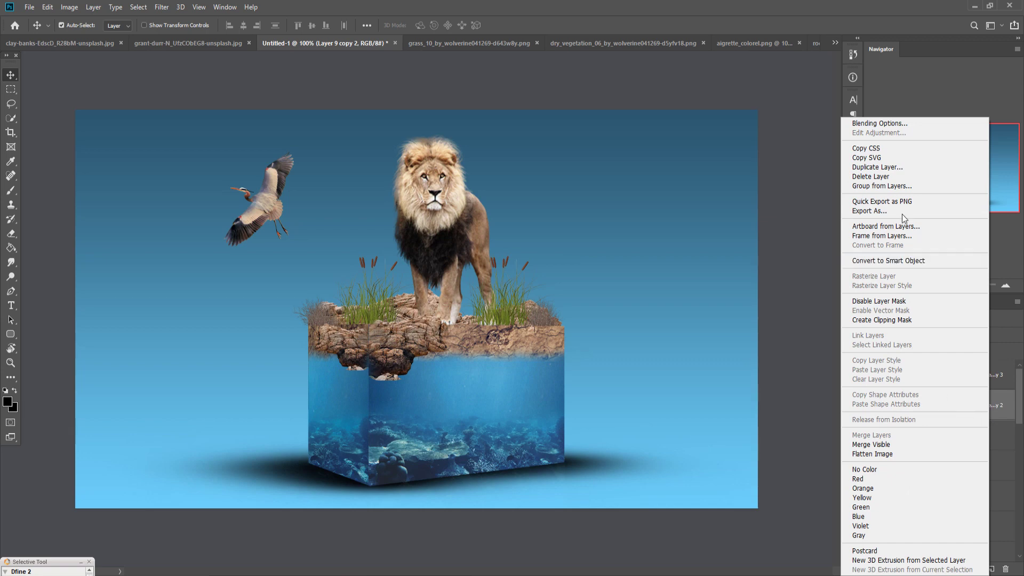
left_click(892, 168)
left_click(596, 166)
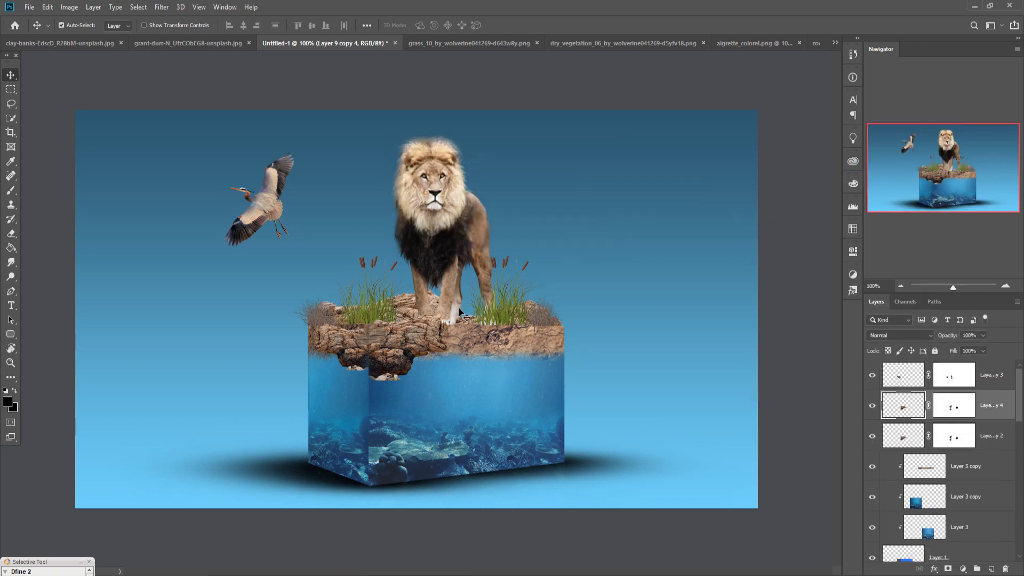
left_click_drag(414, 333, 513, 333)
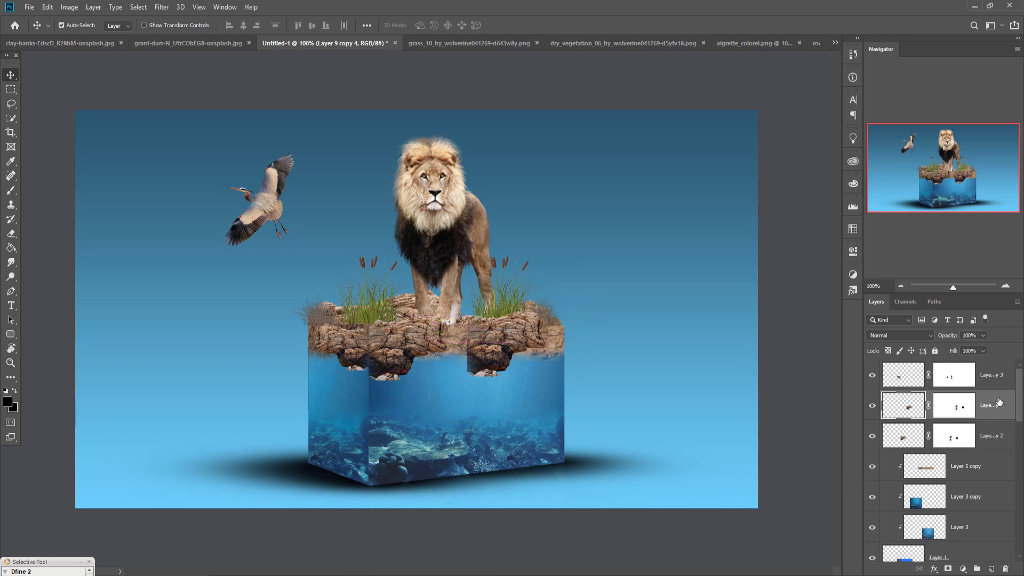
Step: Paint black on Layer 9 copy 4's mask to hide the part below the waterline
left_click(954, 406)
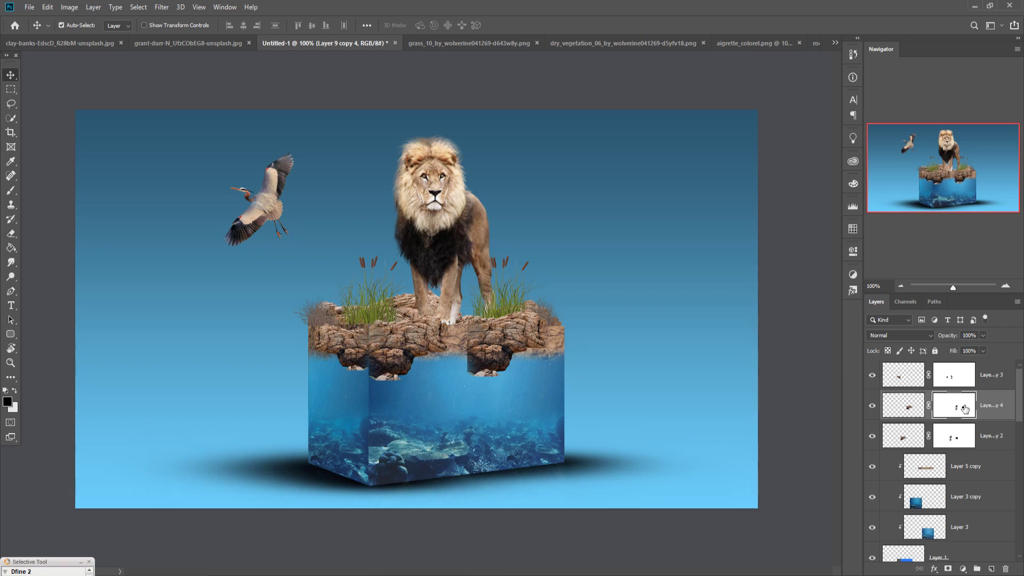
left_click(10, 193)
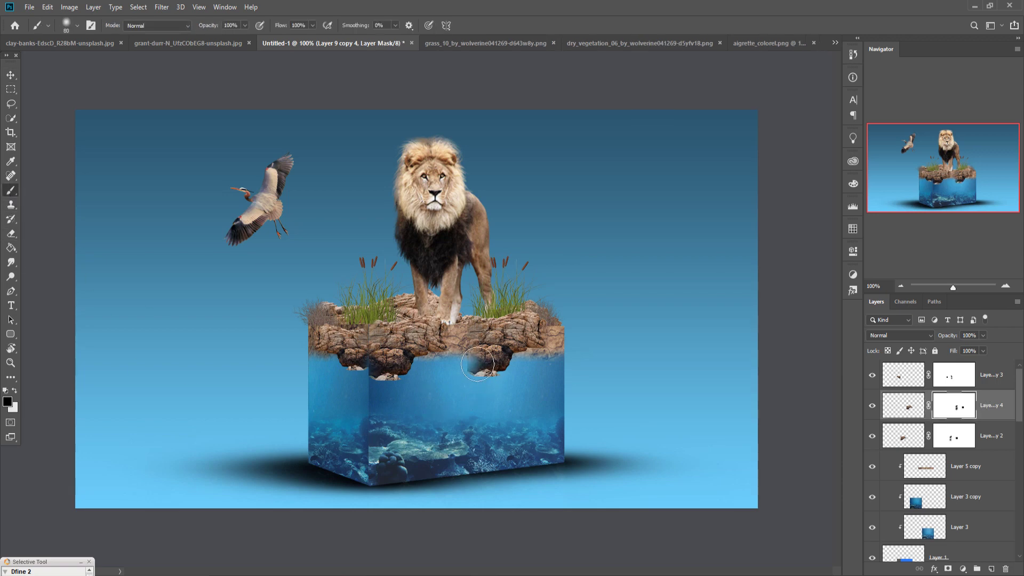
mouse_move(480, 368)
left_mouse_down()
mouse_move(483, 385)
mouse_move(530, 387)
left_mouse_up()
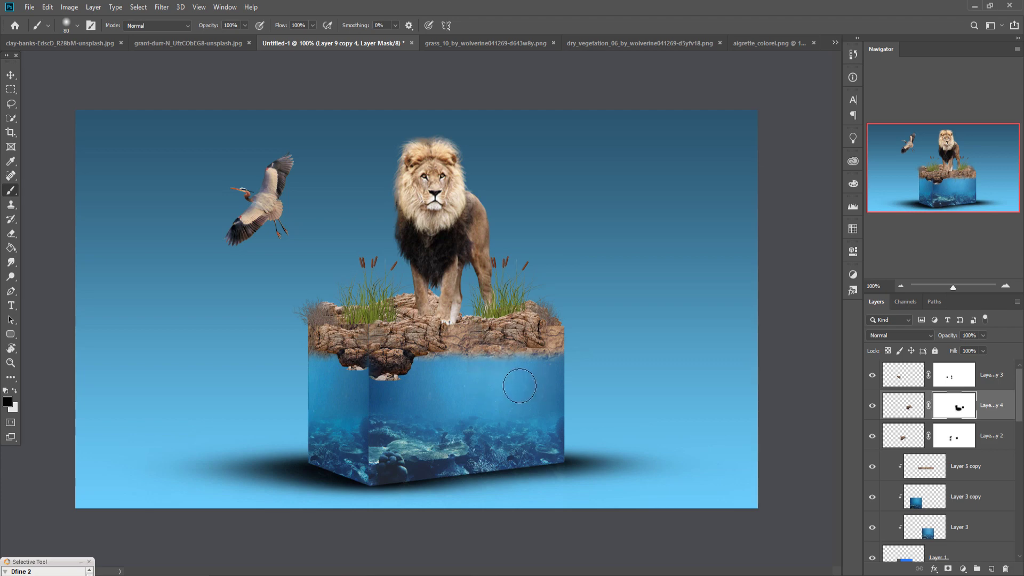
left_click(8, 80)
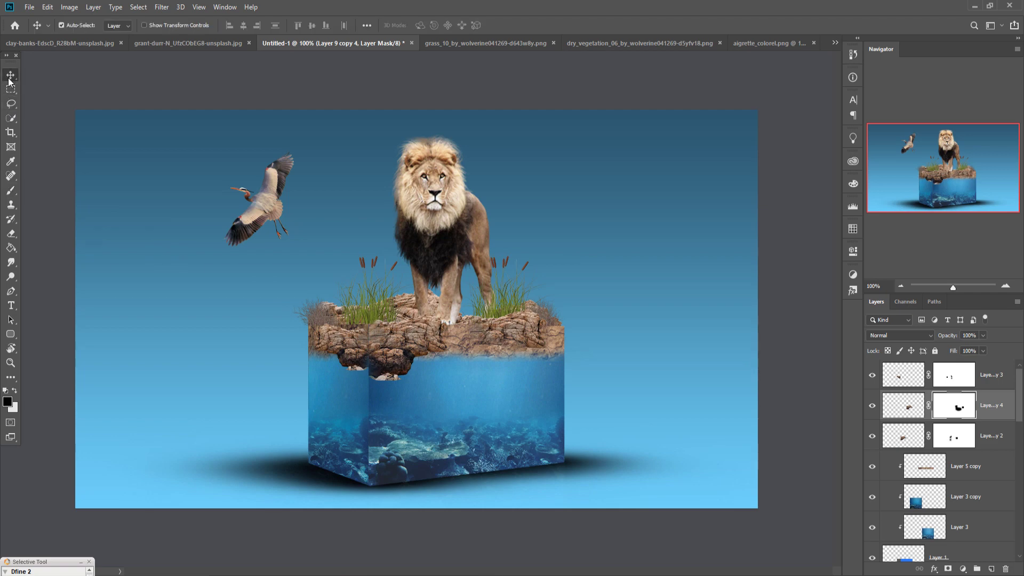
Step: Drag the tall grass image into the lion composite over the cube top
left_click(478, 43)
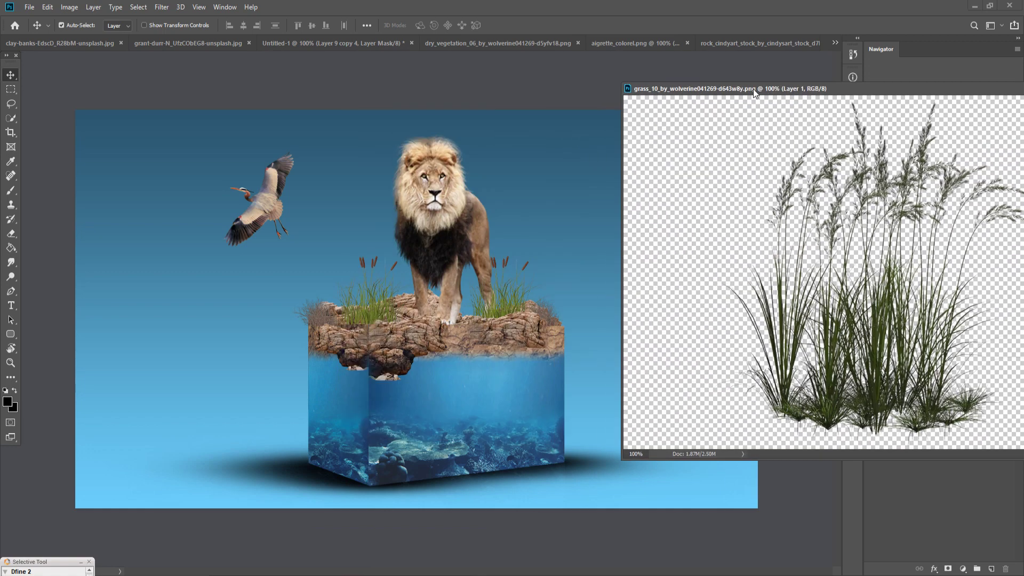
left_click_drag(475, 45, 759, 90)
left_click_drag(917, 381, 521, 277)
left_click_drag(977, 91, 666, 305)
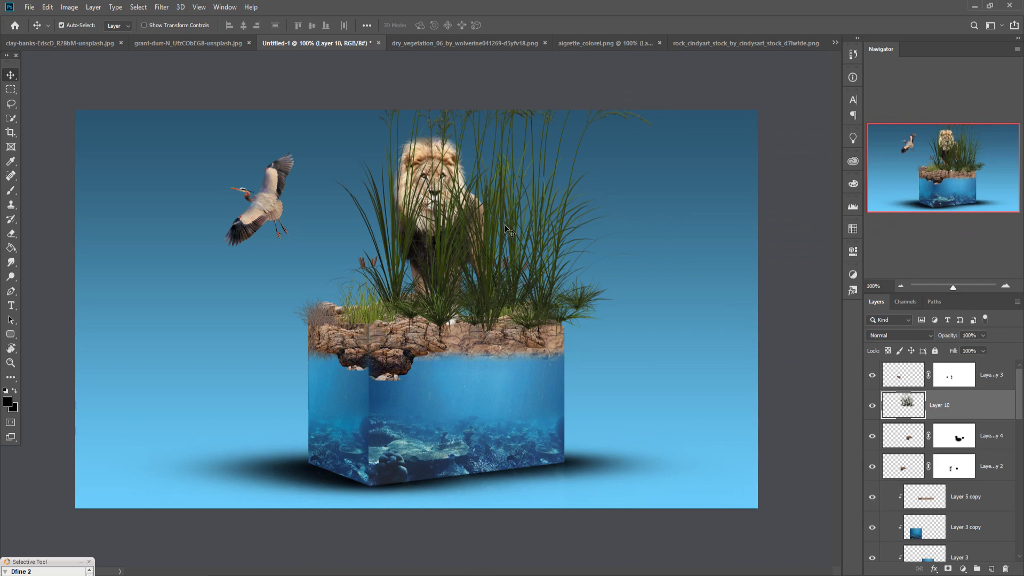
mouse_move(512, 230)
left_mouse_down()
mouse_move(504, 255)
mouse_move(482, 247)
left_mouse_up()
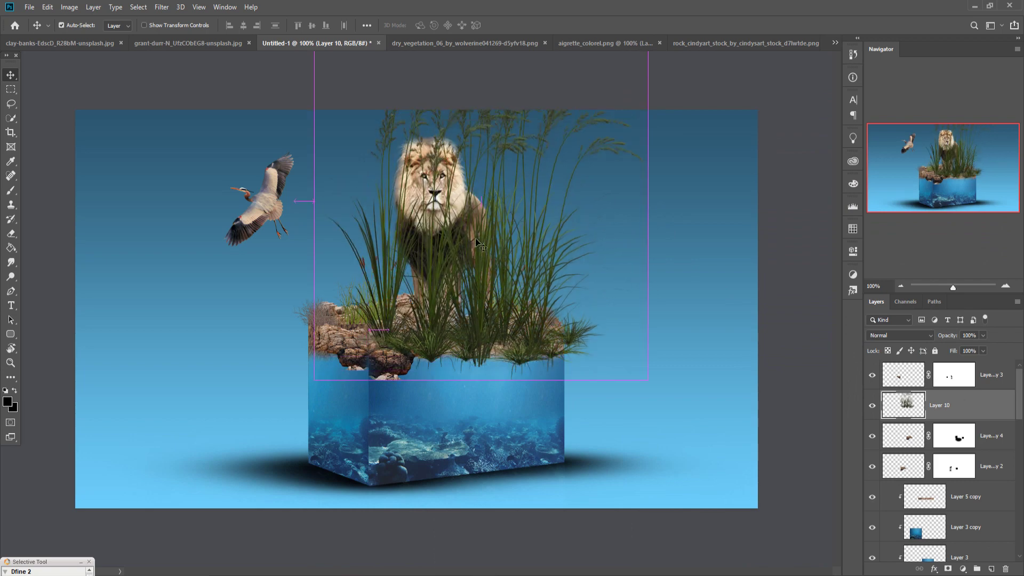
Step: Scale the grass (Layer 10) to about 24.5% beside the lion and move it below the rock copies
left_click(143, 25)
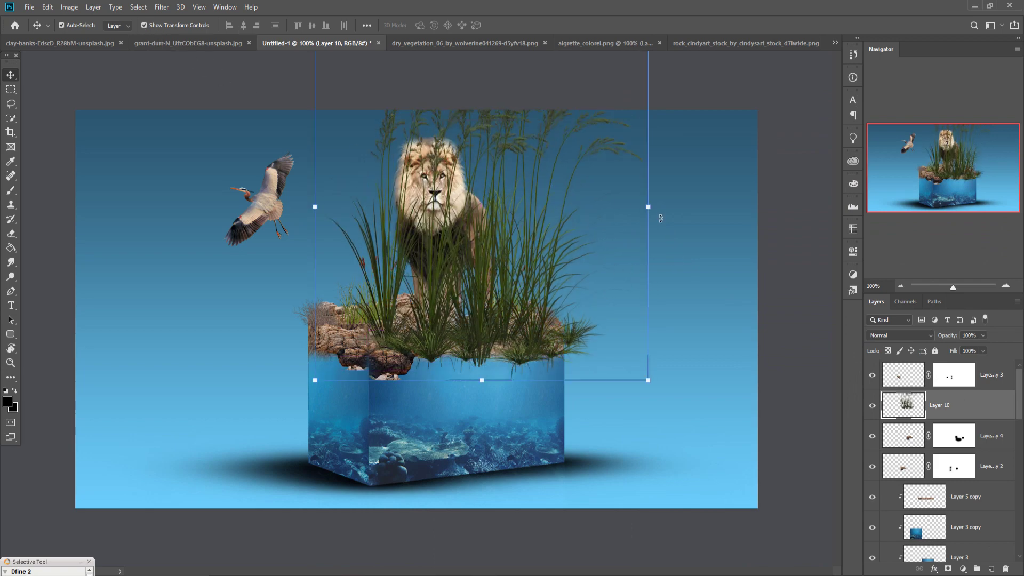
left_click_drag(648, 206, 416, 206)
mouse_move(345, 242)
left_mouse_down()
mouse_move(491, 290)
mouse_move(517, 317)
left_mouse_up()
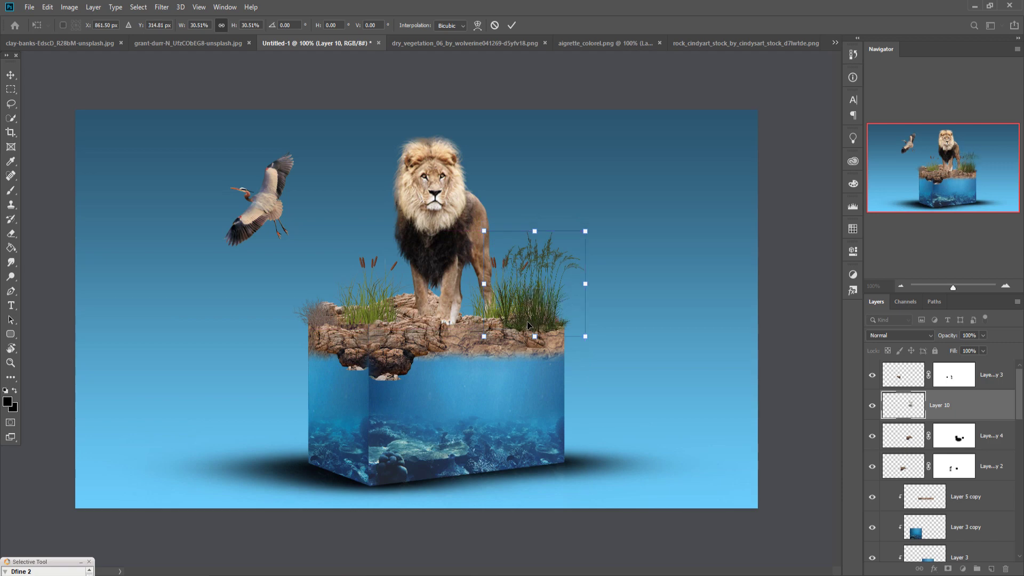
mouse_move(536, 320)
left_mouse_down()
mouse_move(567, 341)
mouse_move(559, 315)
mouse_move(524, 317)
left_mouse_up()
left_click(512, 25)
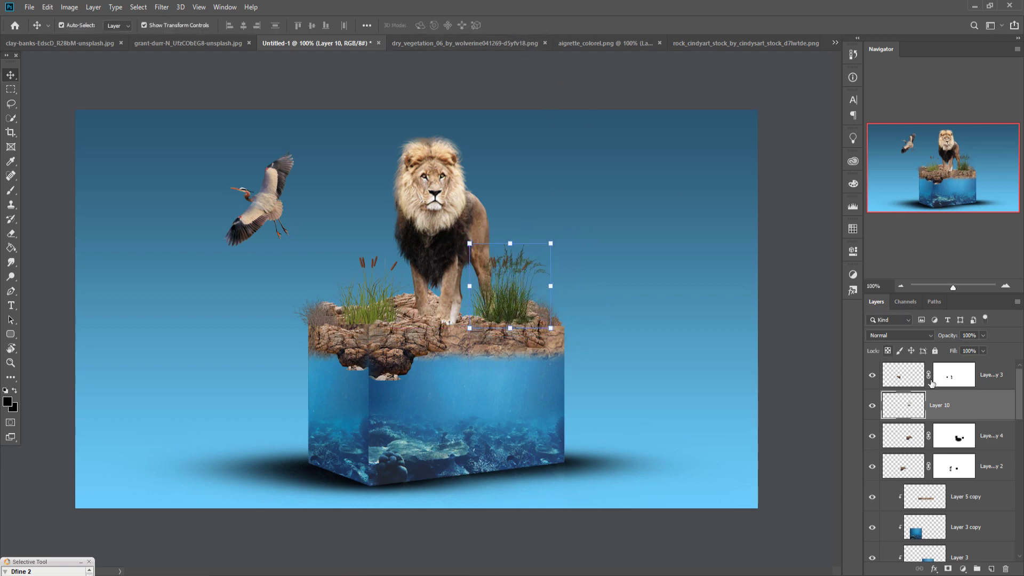
left_click_drag(954, 405, 981, 477)
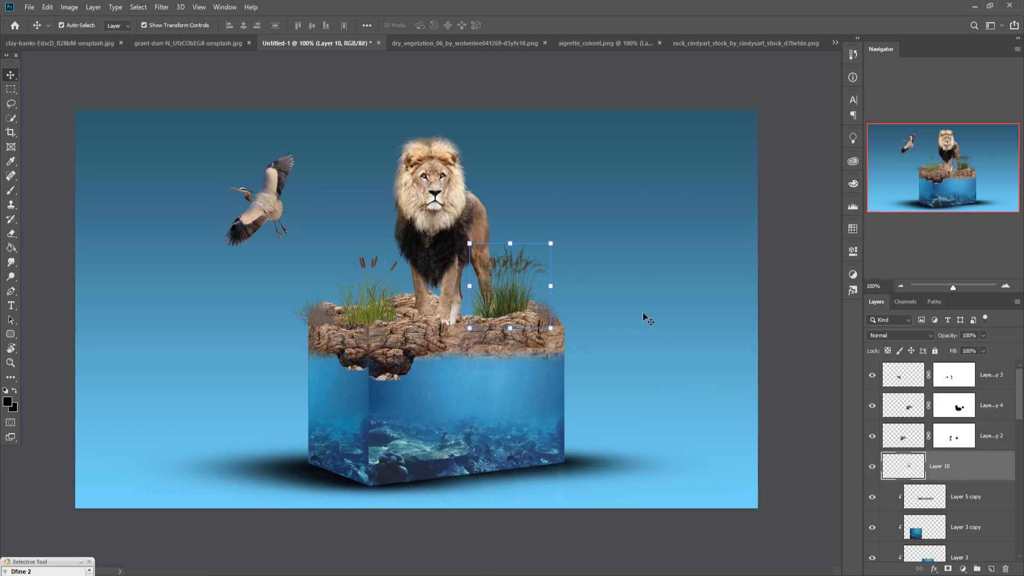
key("ctrl+minus")
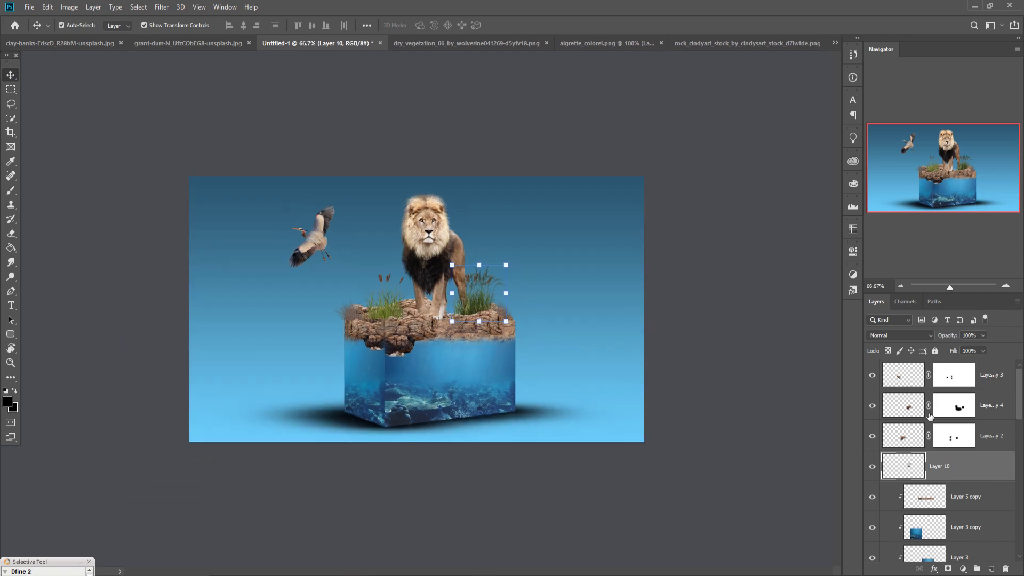
left_click(993, 377)
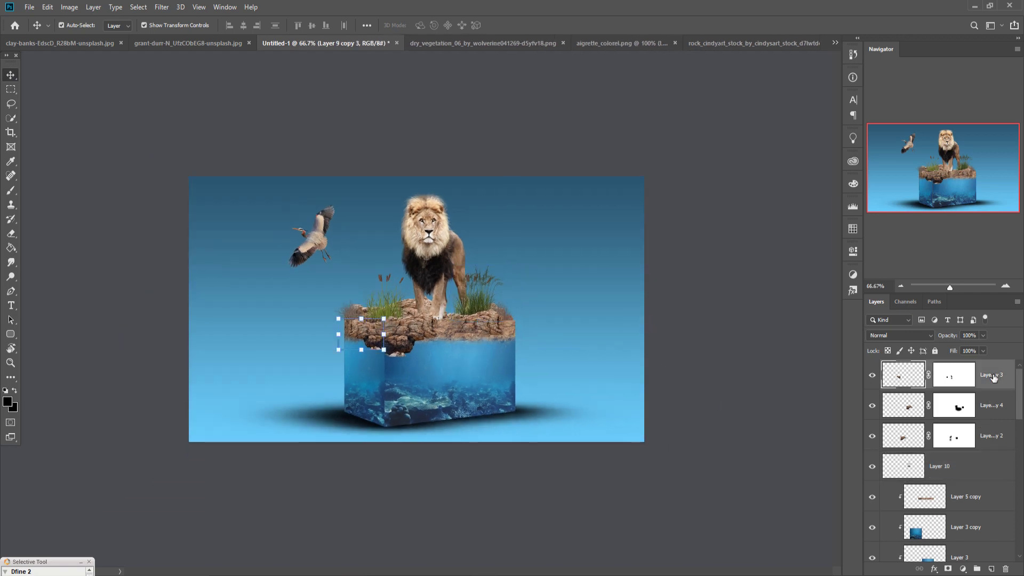
scroll(930, 487, "down", 3)
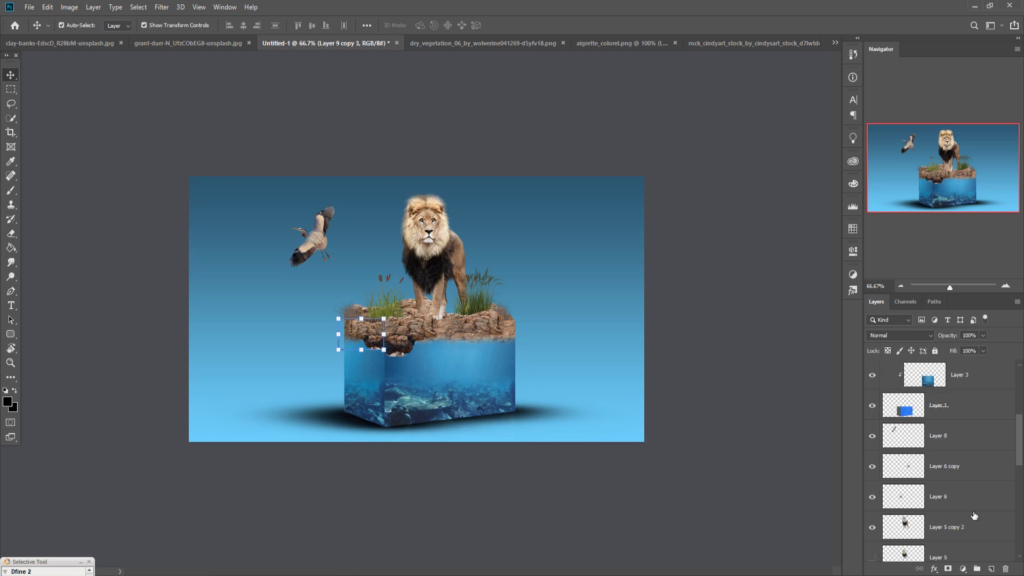
Step: Apply a Camera Raw Filter to Layer 5 copy 2 with Exposure -0.65 and Saturation +27
left_click(909, 527)
left_click(162, 7)
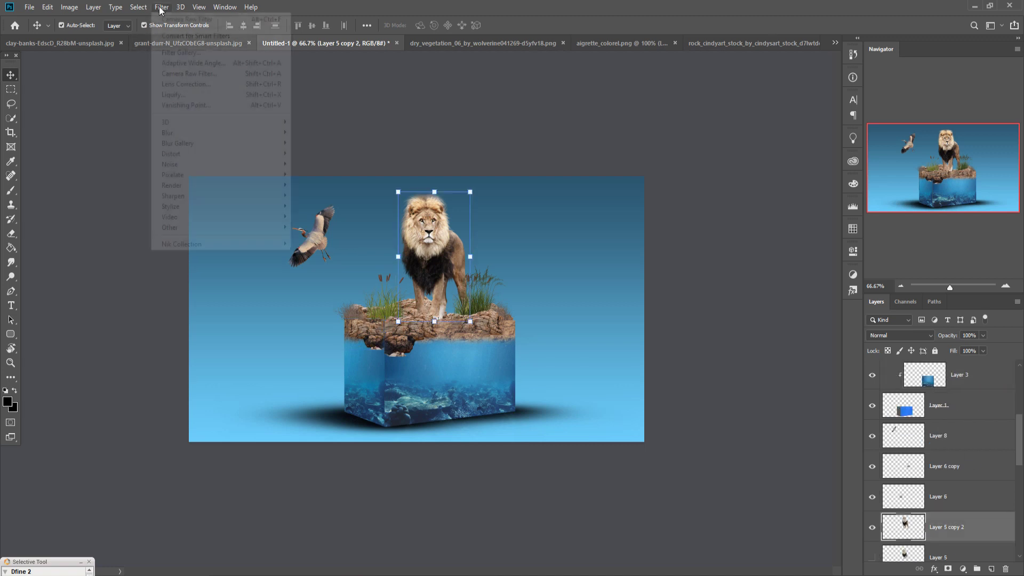
left_click(179, 75)
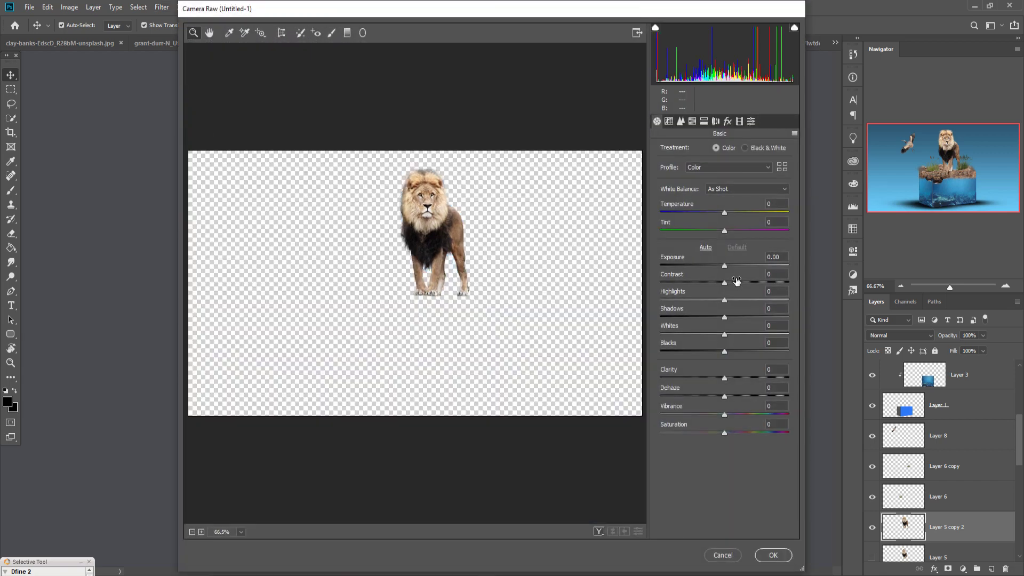
left_click_drag(725, 265, 718, 265)
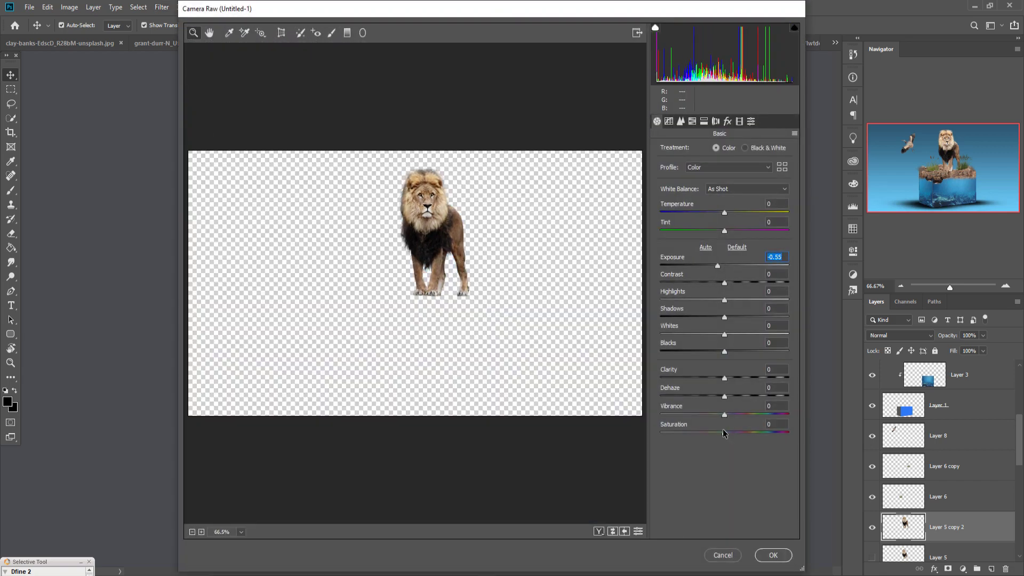
left_click_drag(725, 432, 741, 433)
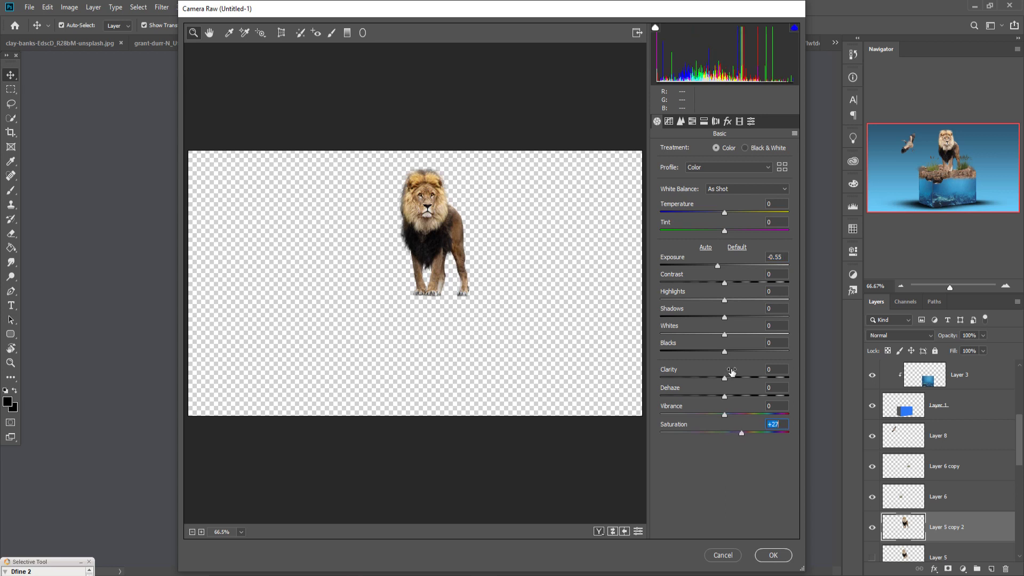
left_click_drag(718, 265, 716, 266)
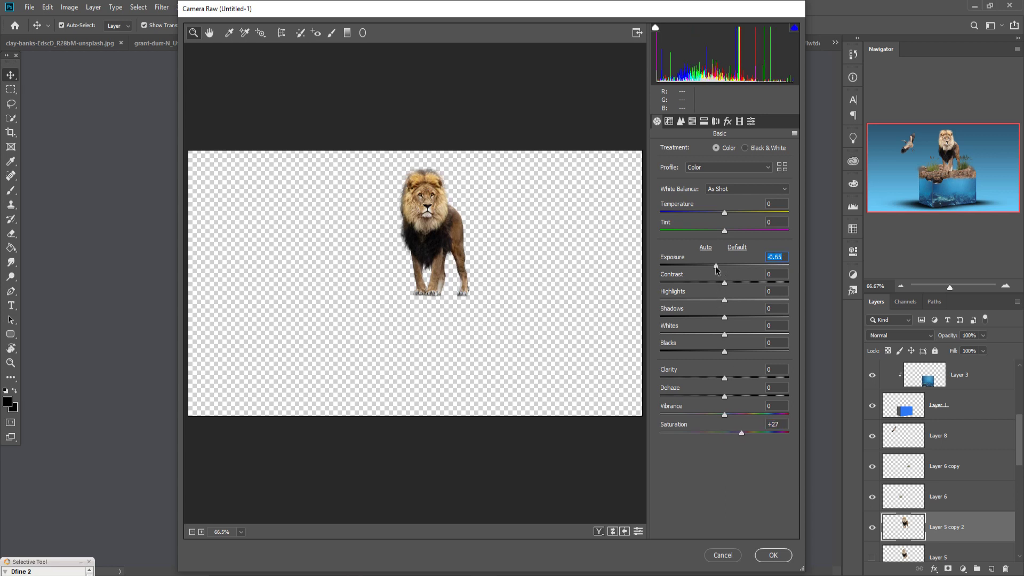
left_click(775, 556)
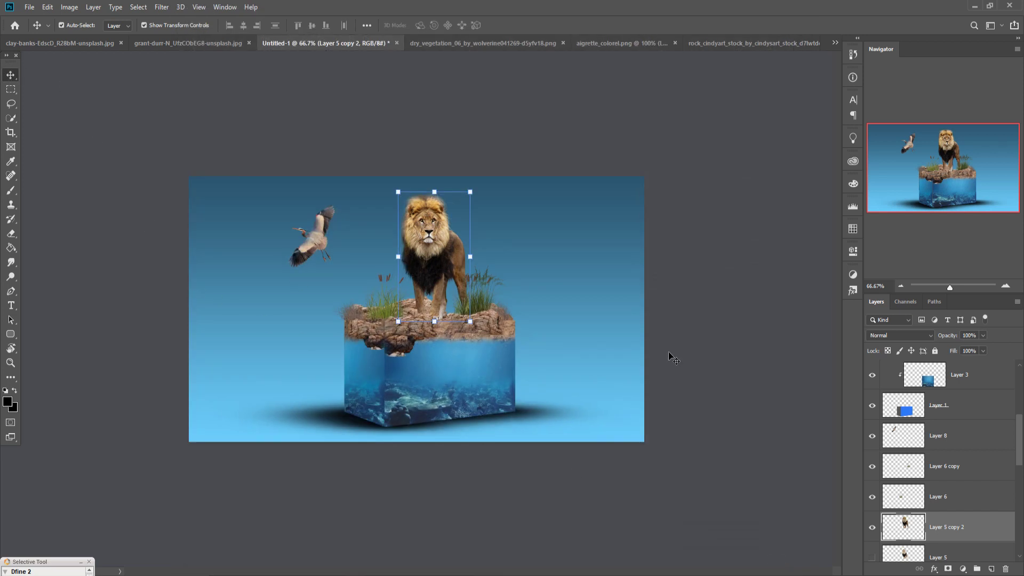
Step: Add a Color Balance adjustment layer on top with midtones shifted toward cyan (Cyan/Red -25)
scroll(1005, 479, "up", 5)
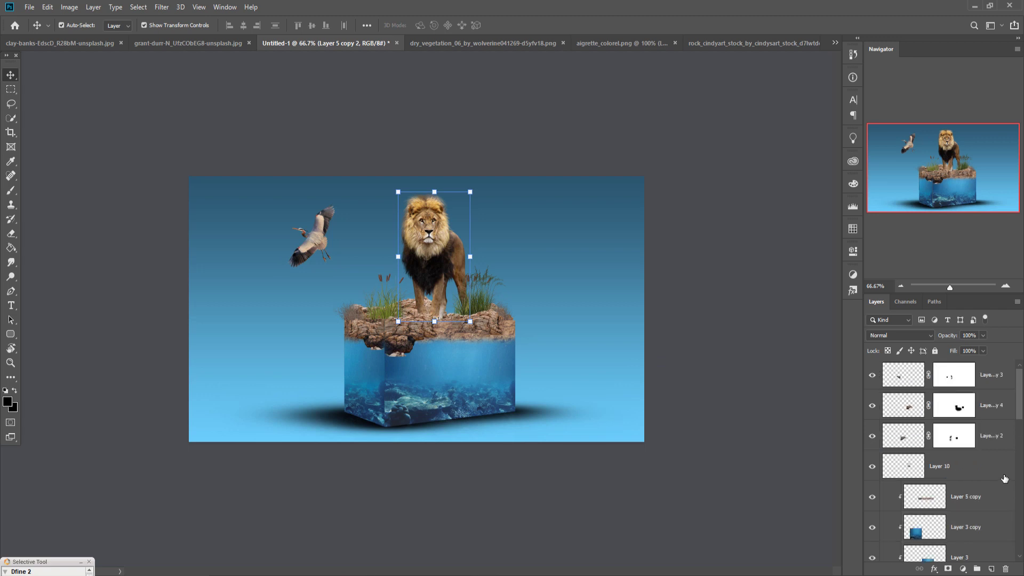
left_click(1000, 376)
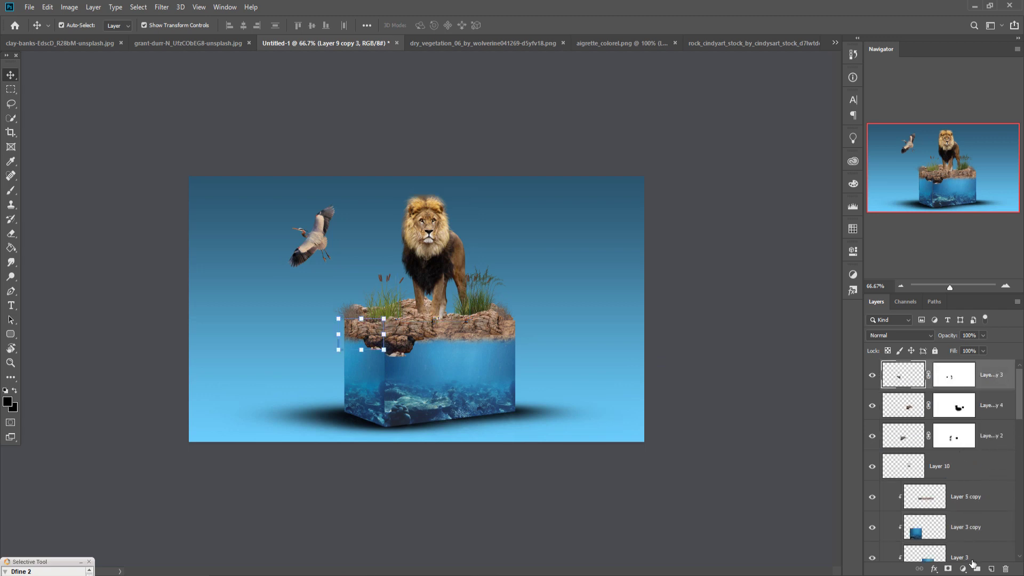
left_click(963, 569)
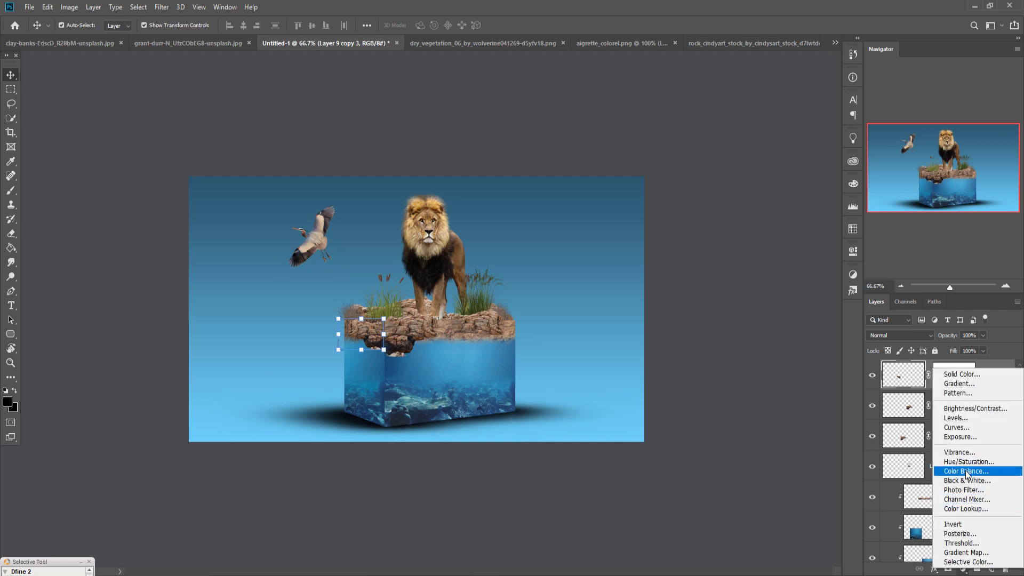
left_click(966, 472)
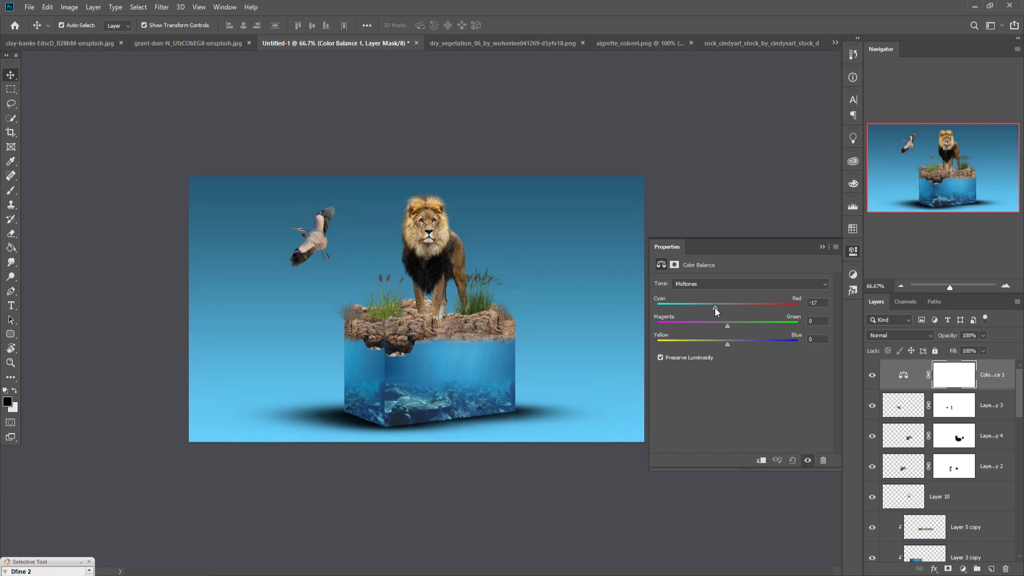
left_click_drag(715, 308, 714, 310)
left_click(822, 248)
left_click(1005, 386)
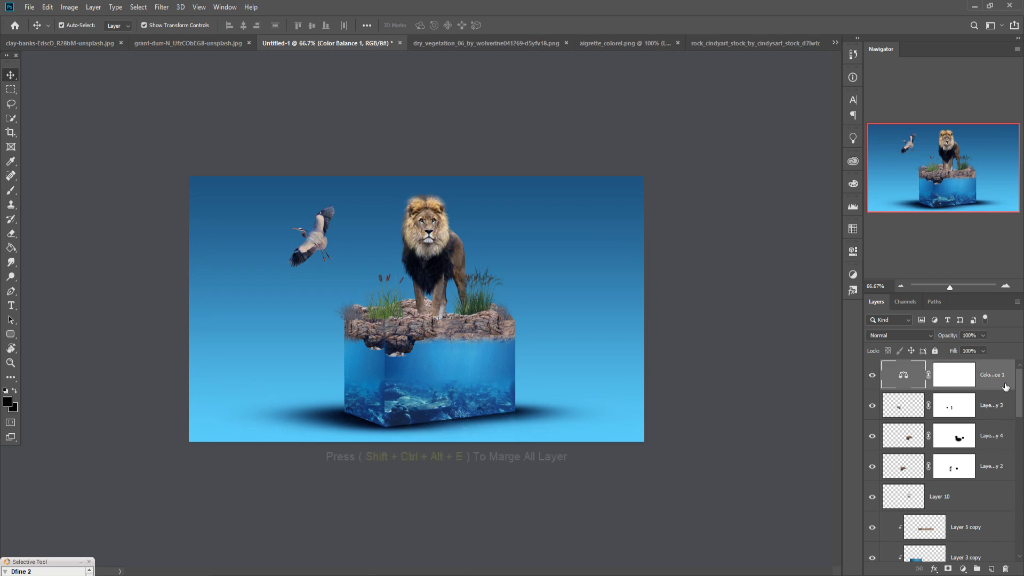
Step: Stamp all visible layers into Layer 11 and duplicate it
key("ctrl+shift+alt+e")
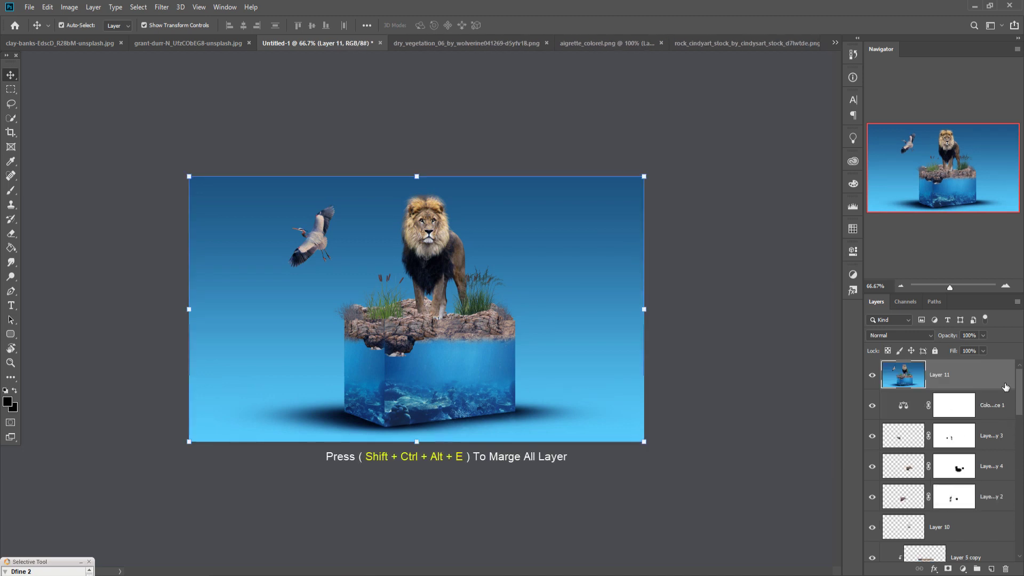
right_click(1006, 387)
left_click(864, 168)
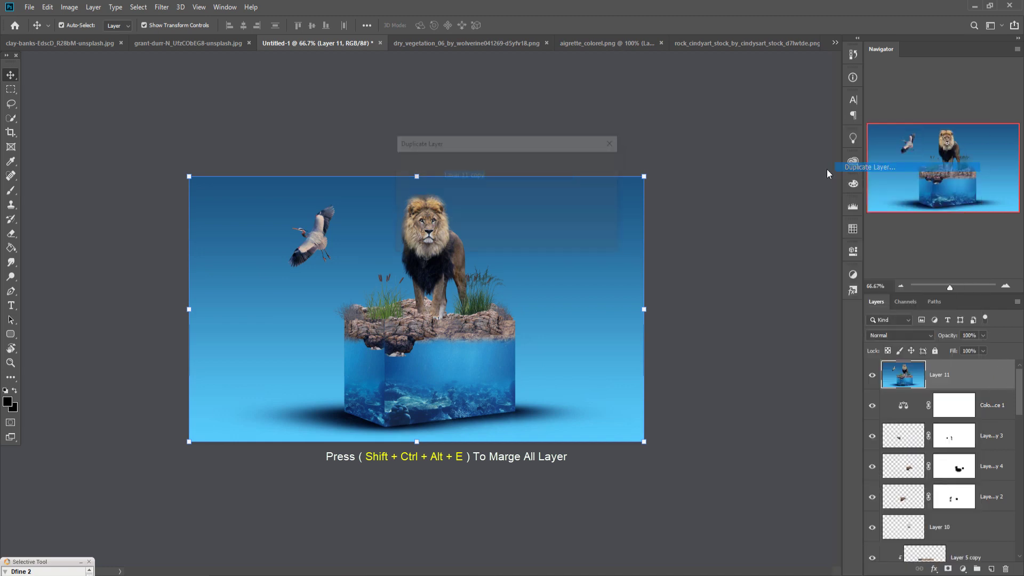
left_click(600, 165)
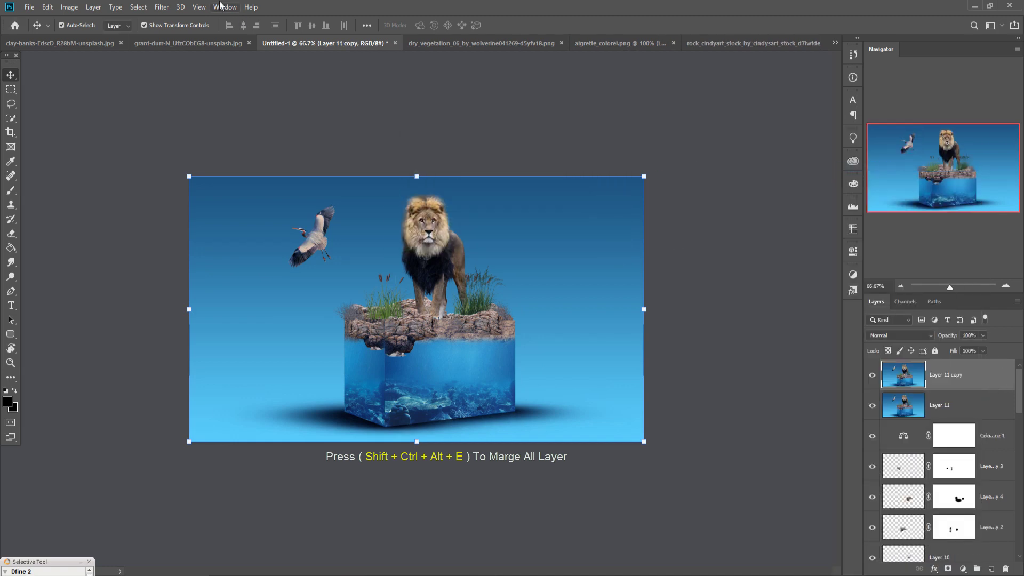
Step: In Camera Raw, set Exposure to -0.85, add an edge vignette and sharpening of 11
left_click(161, 7)
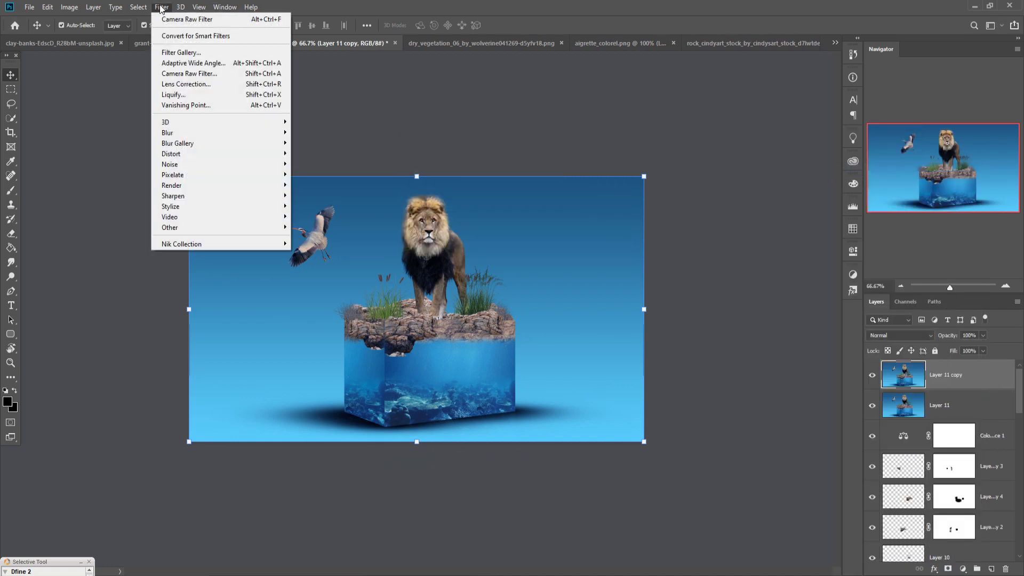
left_click(167, 74)
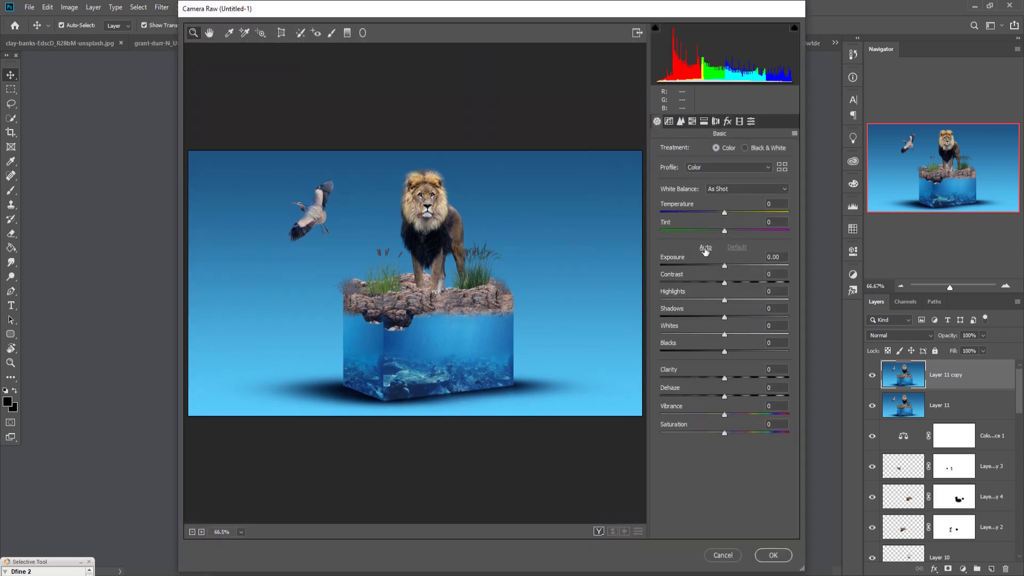
left_click(725, 266)
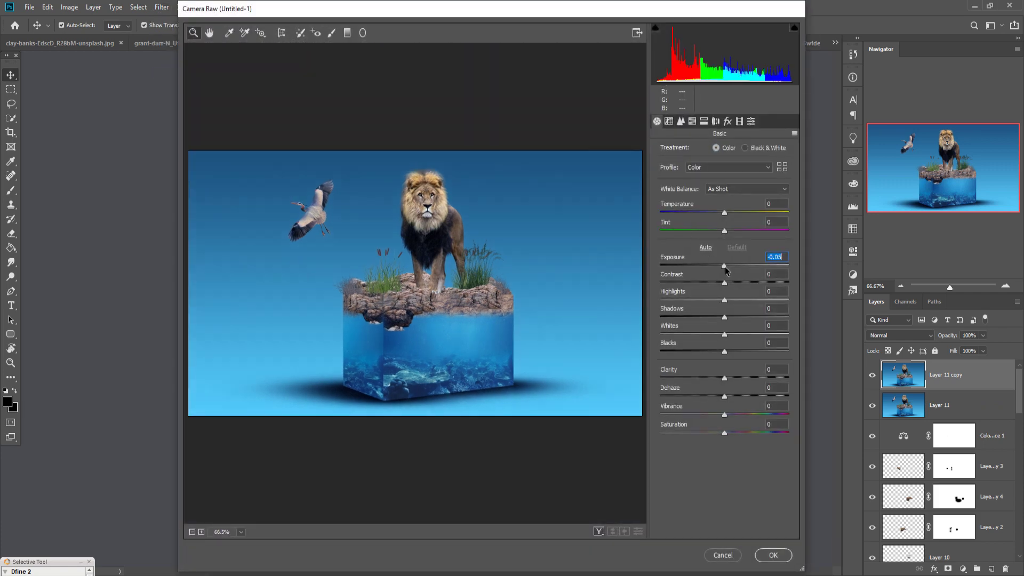
mouse_move(725, 267)
left_mouse_down()
mouse_move(715, 268)
mouse_move(724, 267)
left_mouse_up()
left_click(728, 121)
left_click_drag(725, 263, 699, 266)
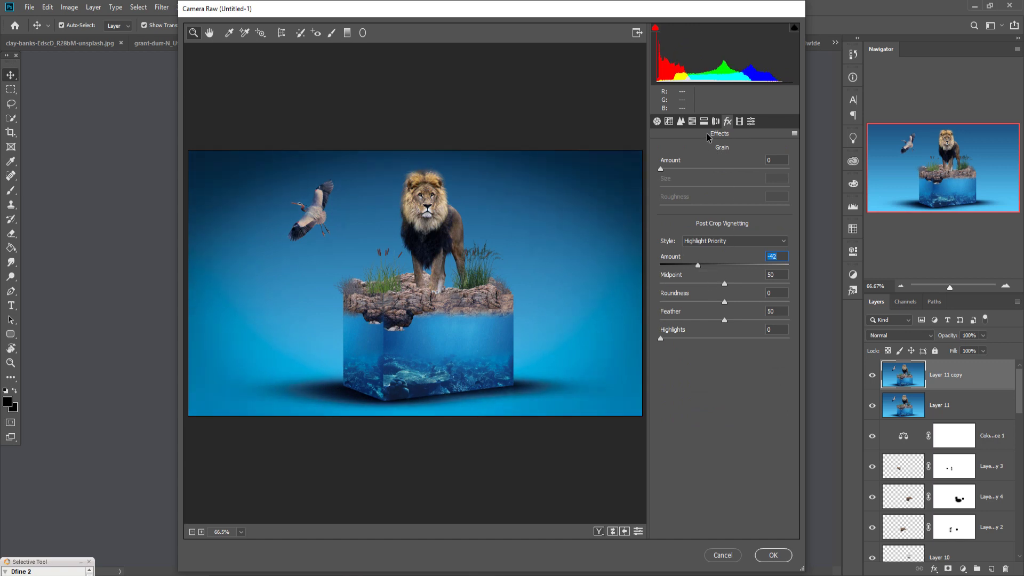
left_click(680, 121)
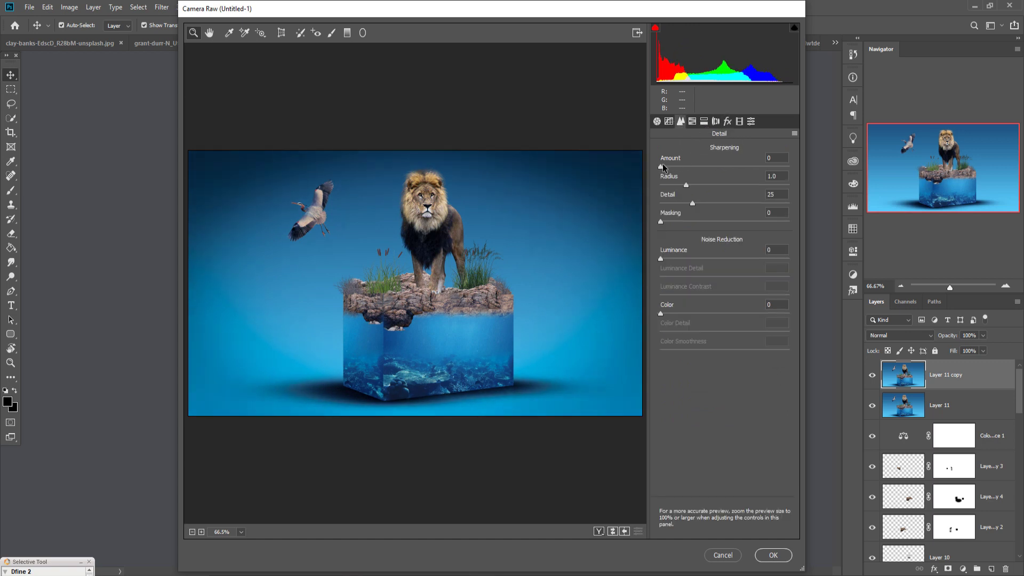
left_click_drag(661, 166, 727, 172)
Step: Split-tone highlights to hue 56, saturation 28 and shadows to hue 201, saturation 6
left_click(693, 122)
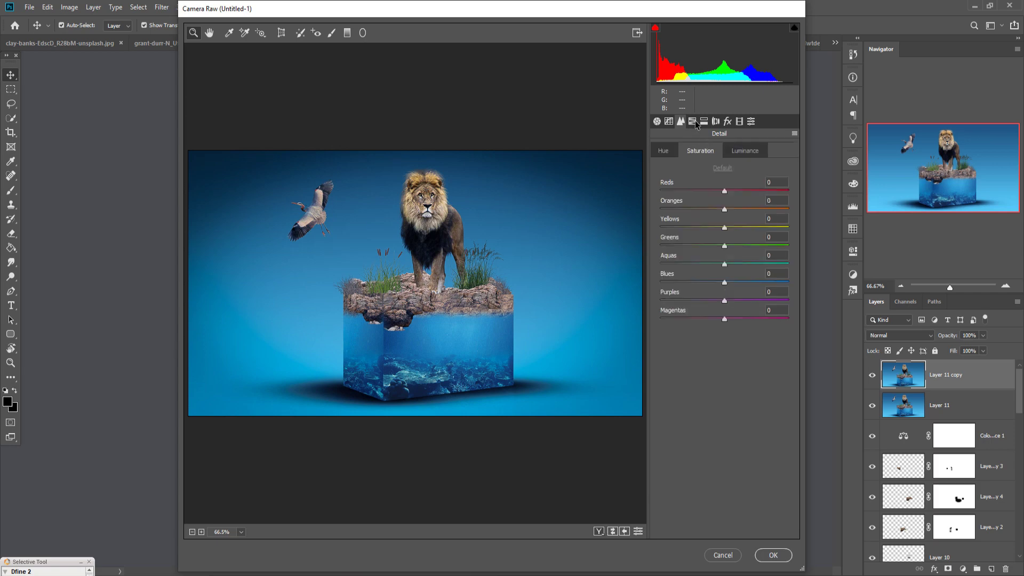
left_click(704, 122)
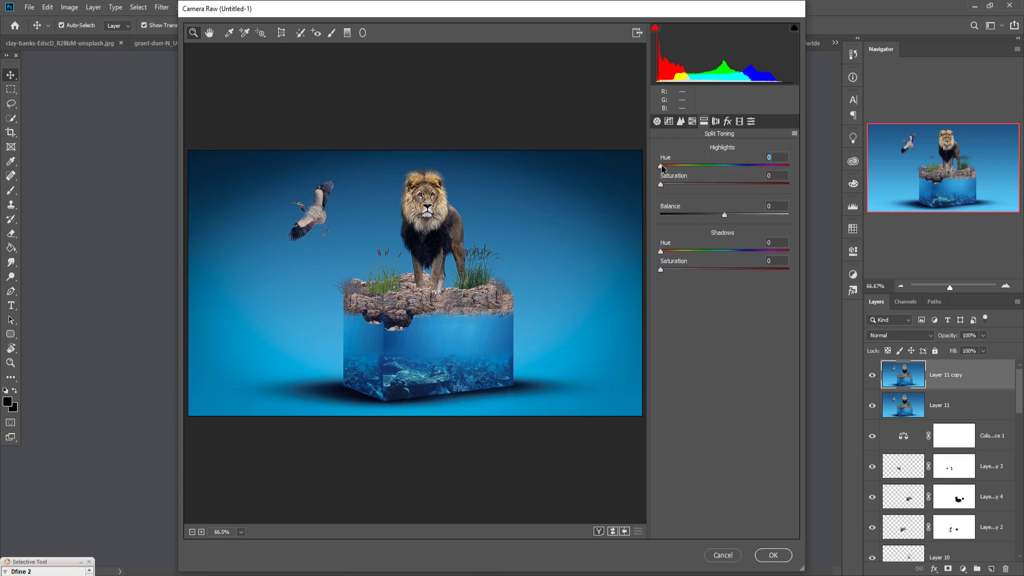
mouse_move(661, 166)
left_mouse_down()
mouse_move(685, 169)
mouse_move(677, 187)
mouse_move(696, 186)
left_mouse_up()
left_click_drag(662, 251, 732, 257)
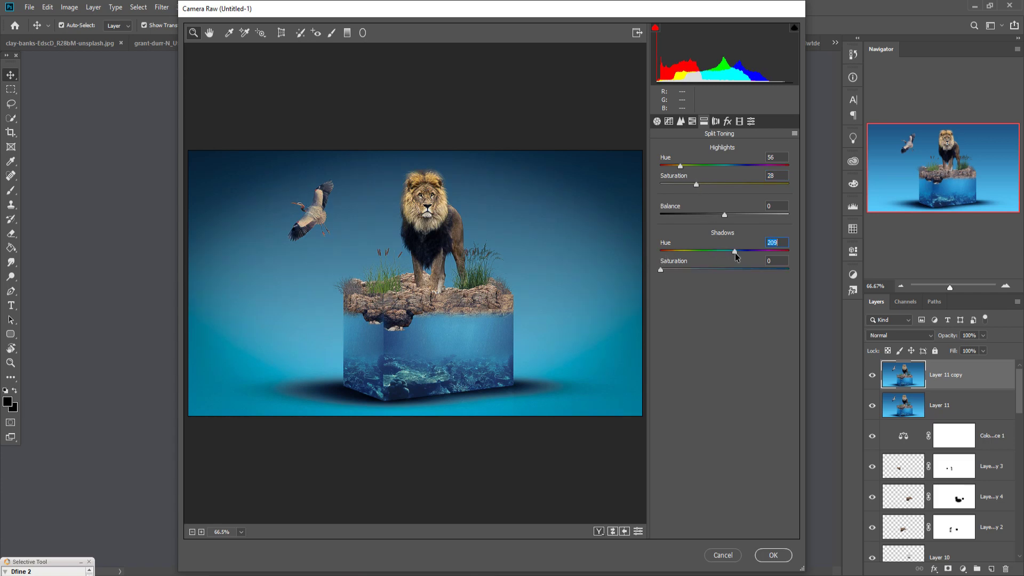
left_click_drag(662, 270, 668, 269)
left_click(771, 558)
Step: Select Layer 11 copy and apply a Color Efex Pro 4 Cross Processing look at 13% strength
left_click(758, 304)
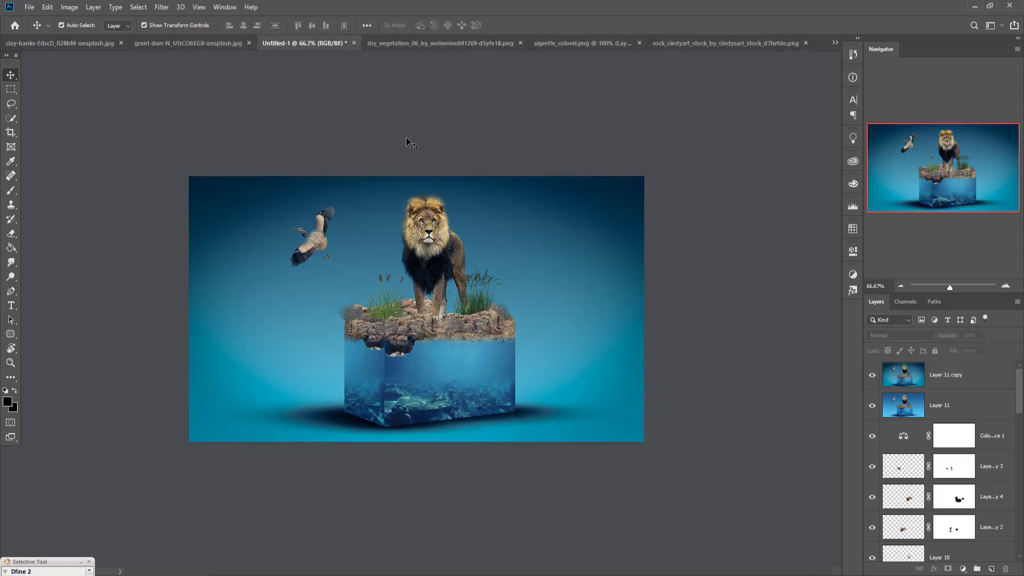
left_click(161, 7)
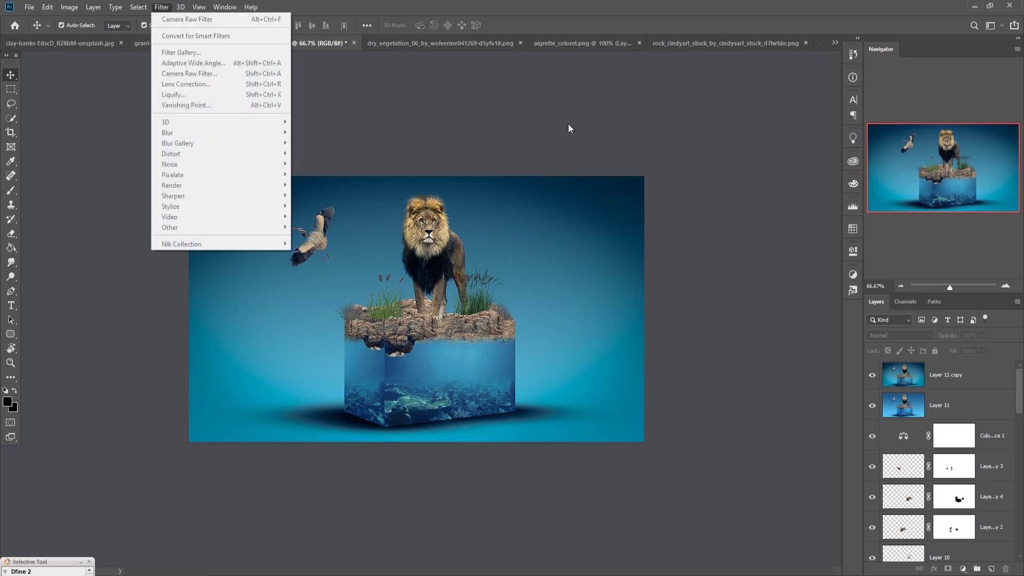
left_click(570, 140)
left_click(905, 369)
left_click(161, 7)
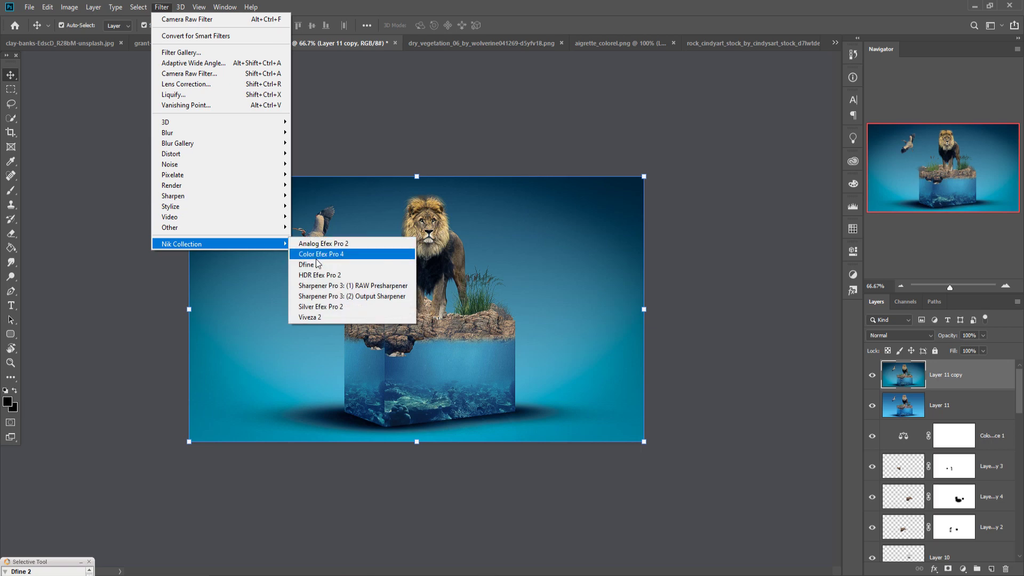
left_click(320, 254)
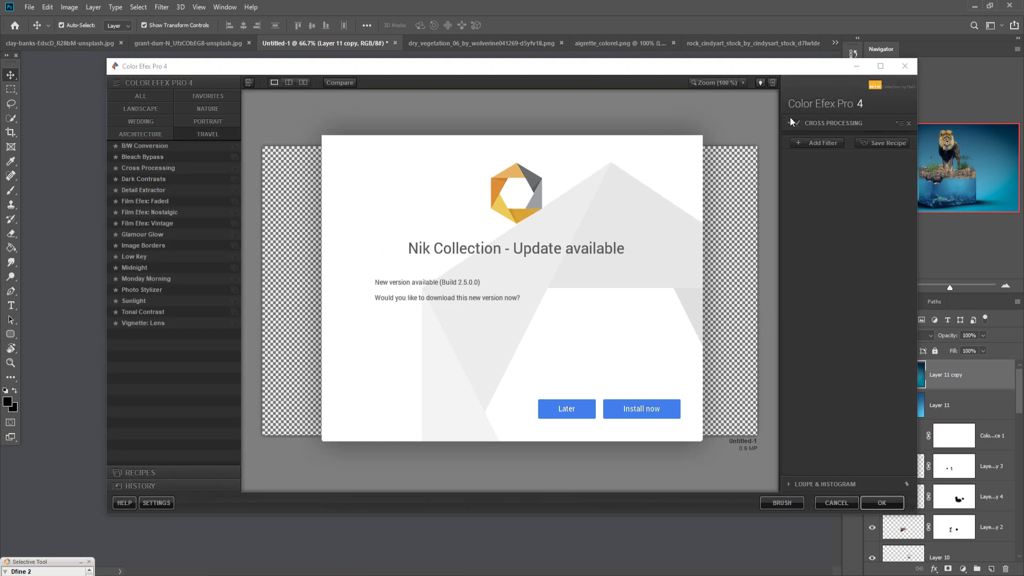
left_click(580, 415)
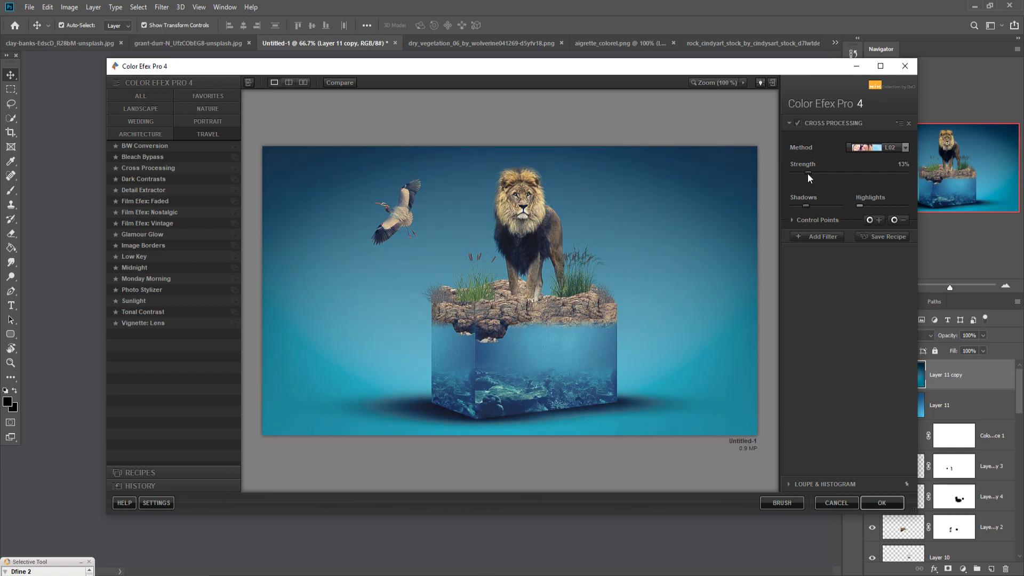
left_click(883, 503)
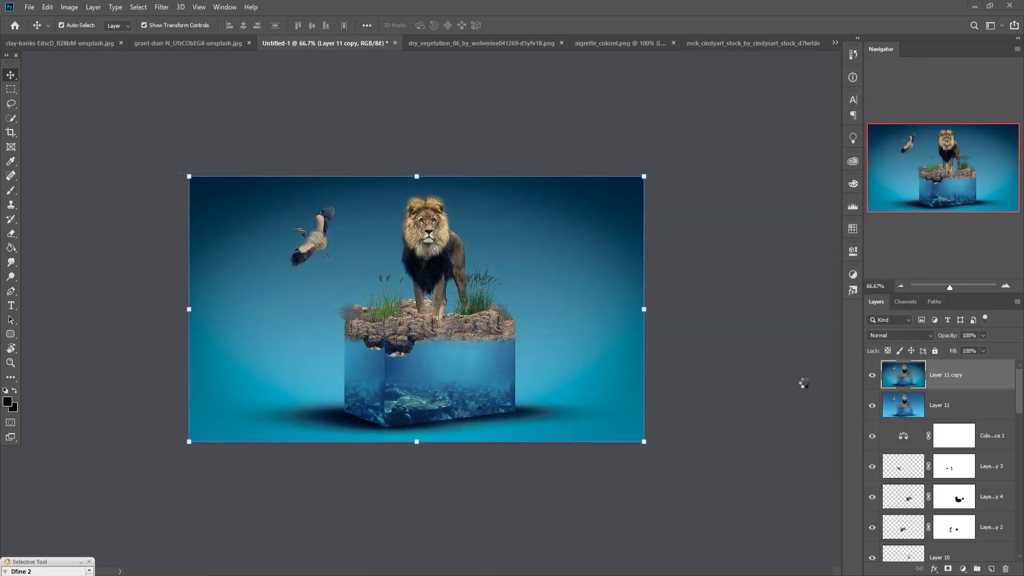